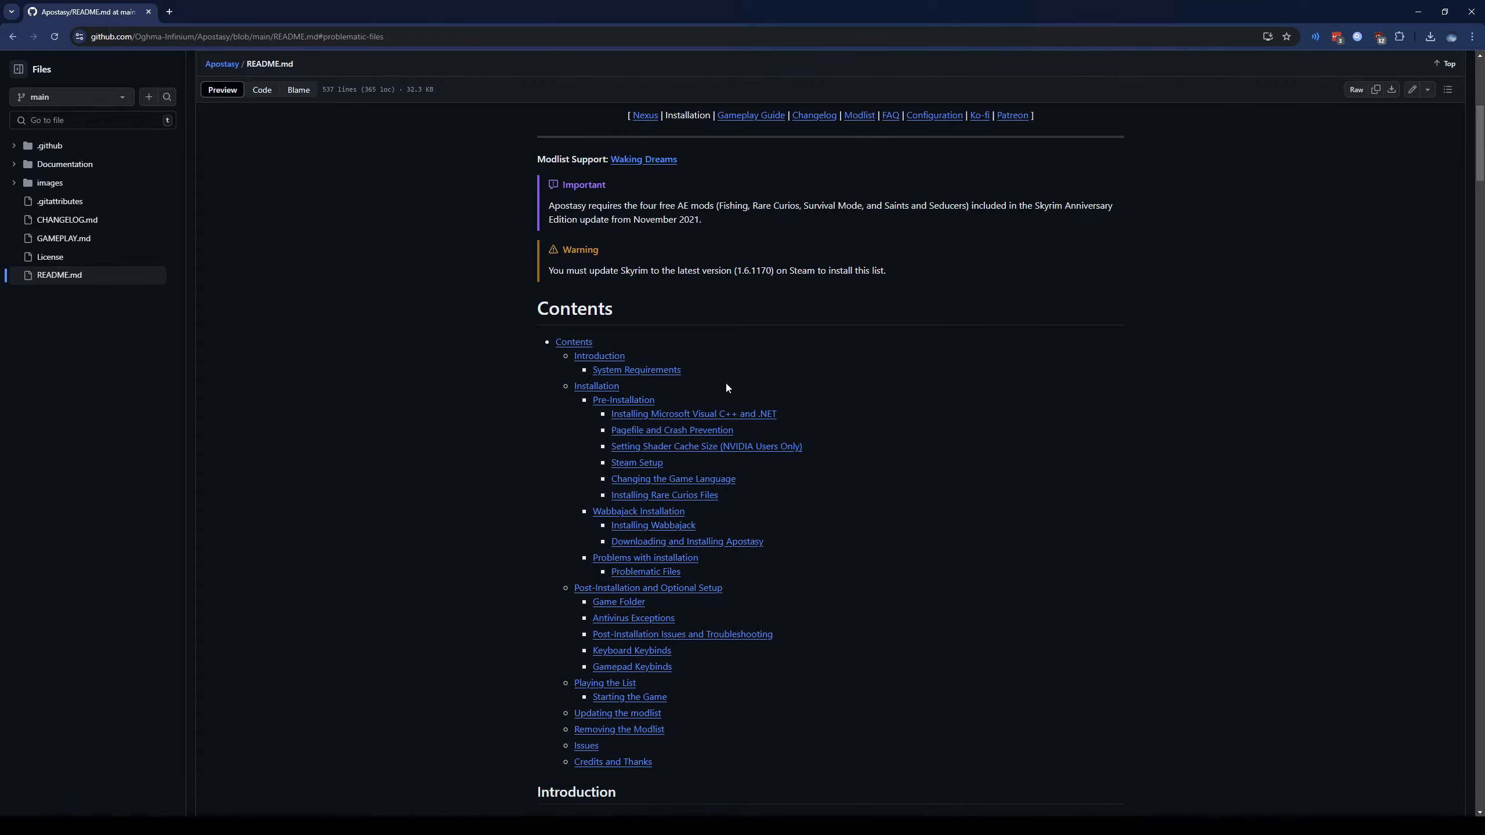
- Look through the Apostasy README's contents list and open its System Requirements section
left_click(585, 342)
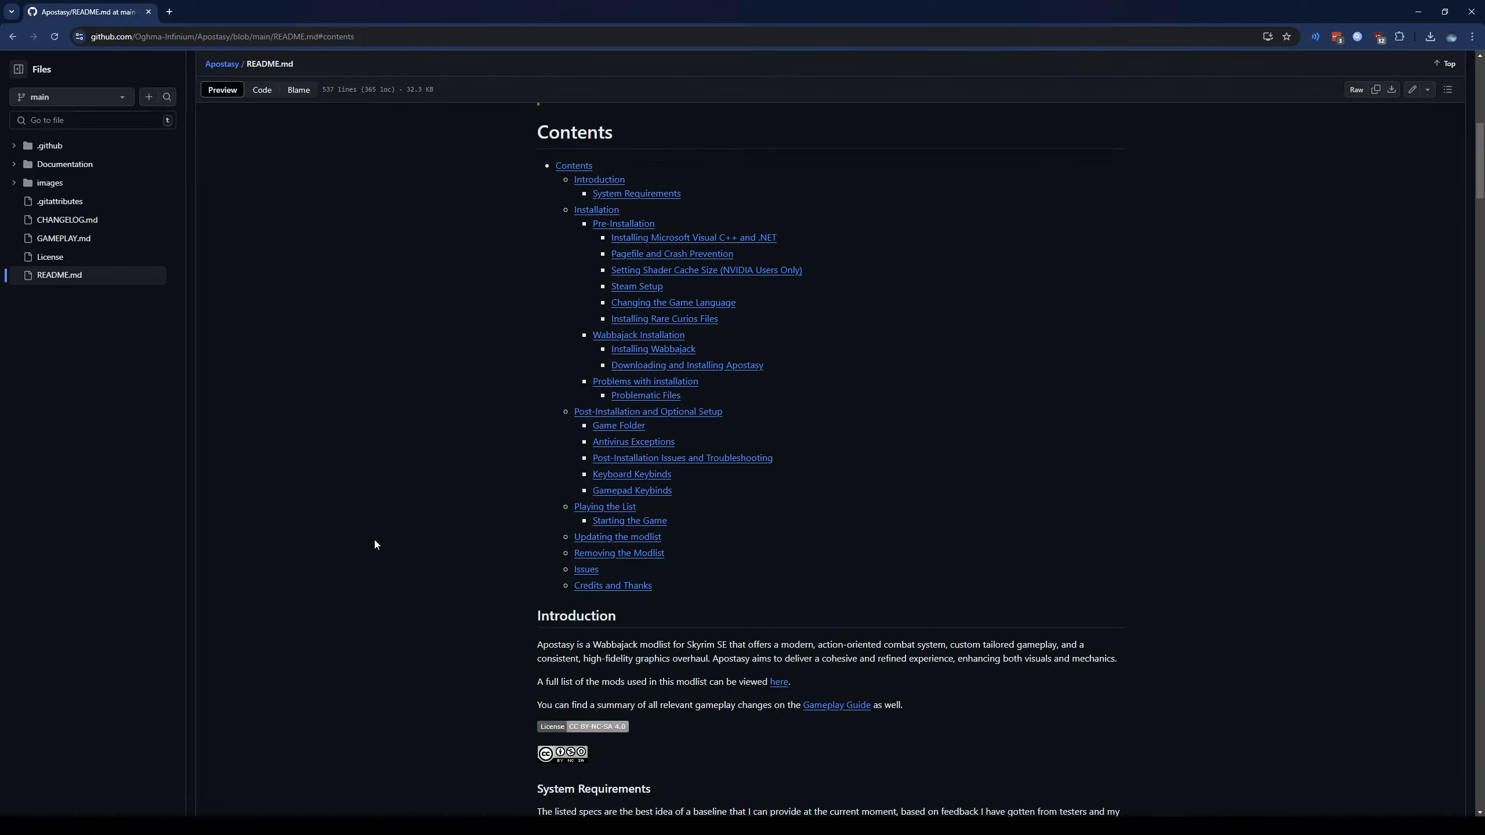
scroll(520, 319, "up", 10)
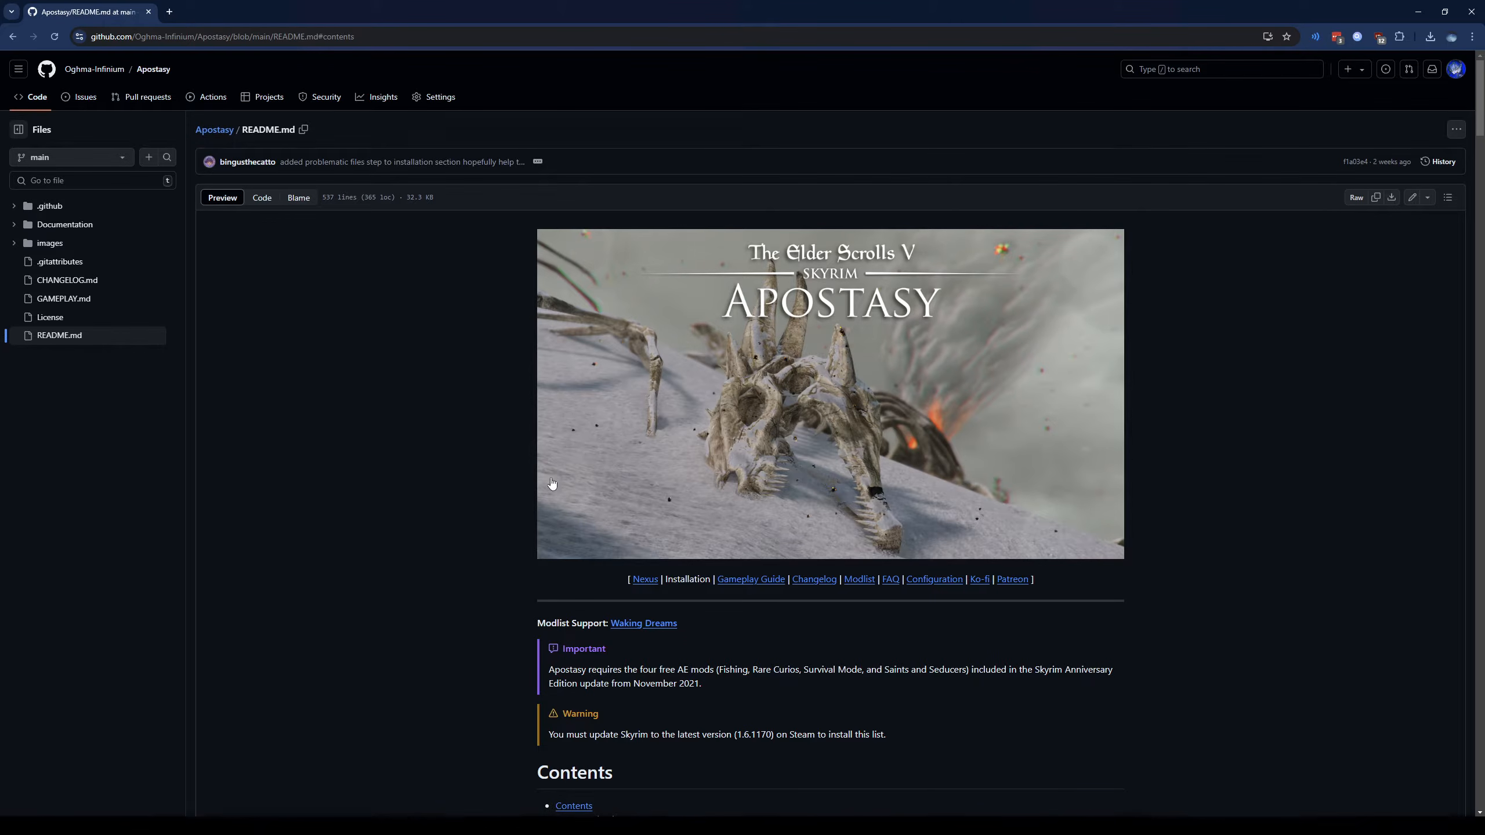
middle_click(645, 579)
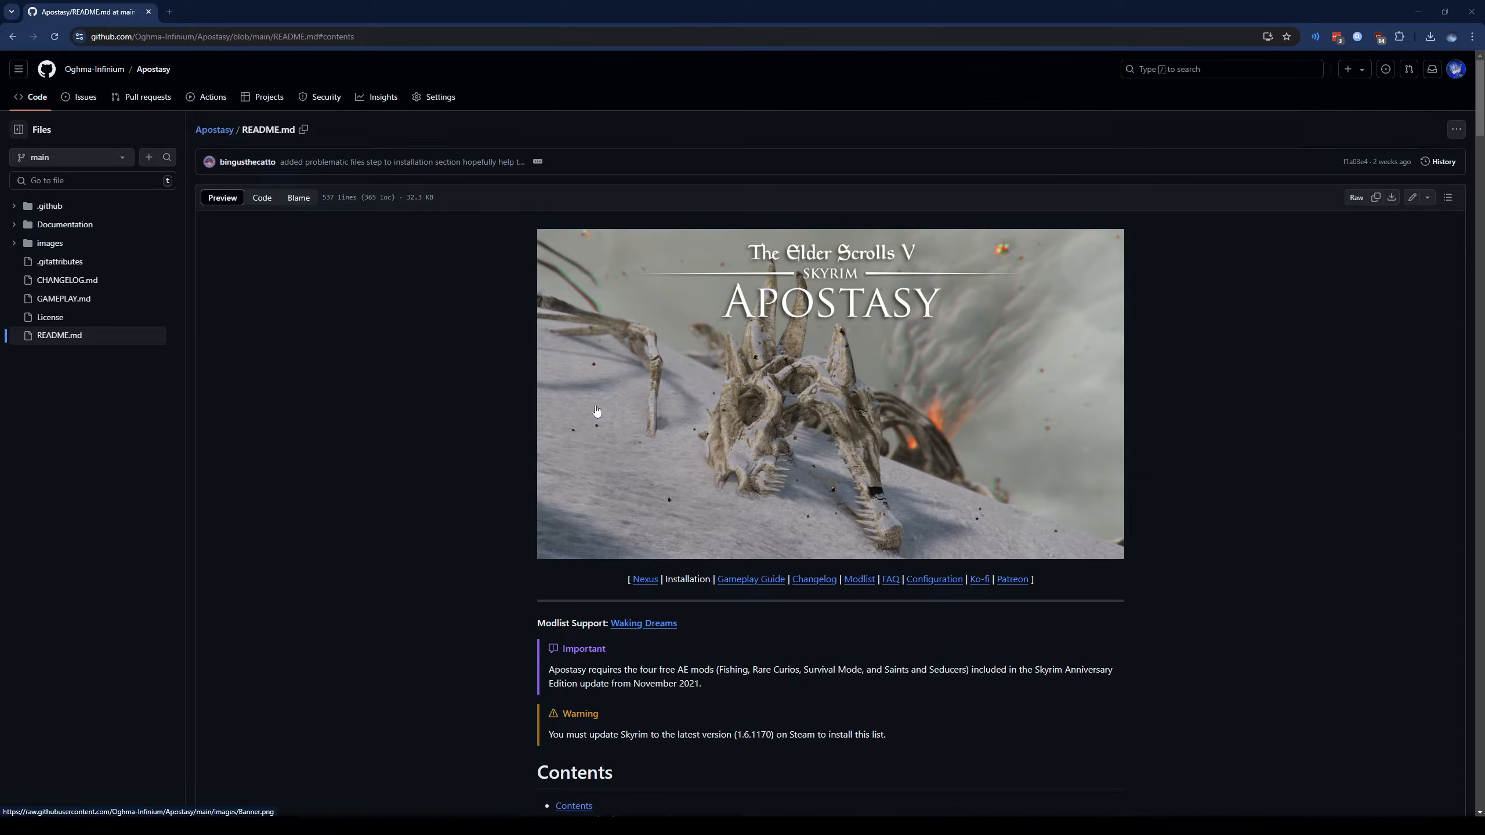
scroll(348, 375, "down", 5)
scroll(455, 381, "down", 3)
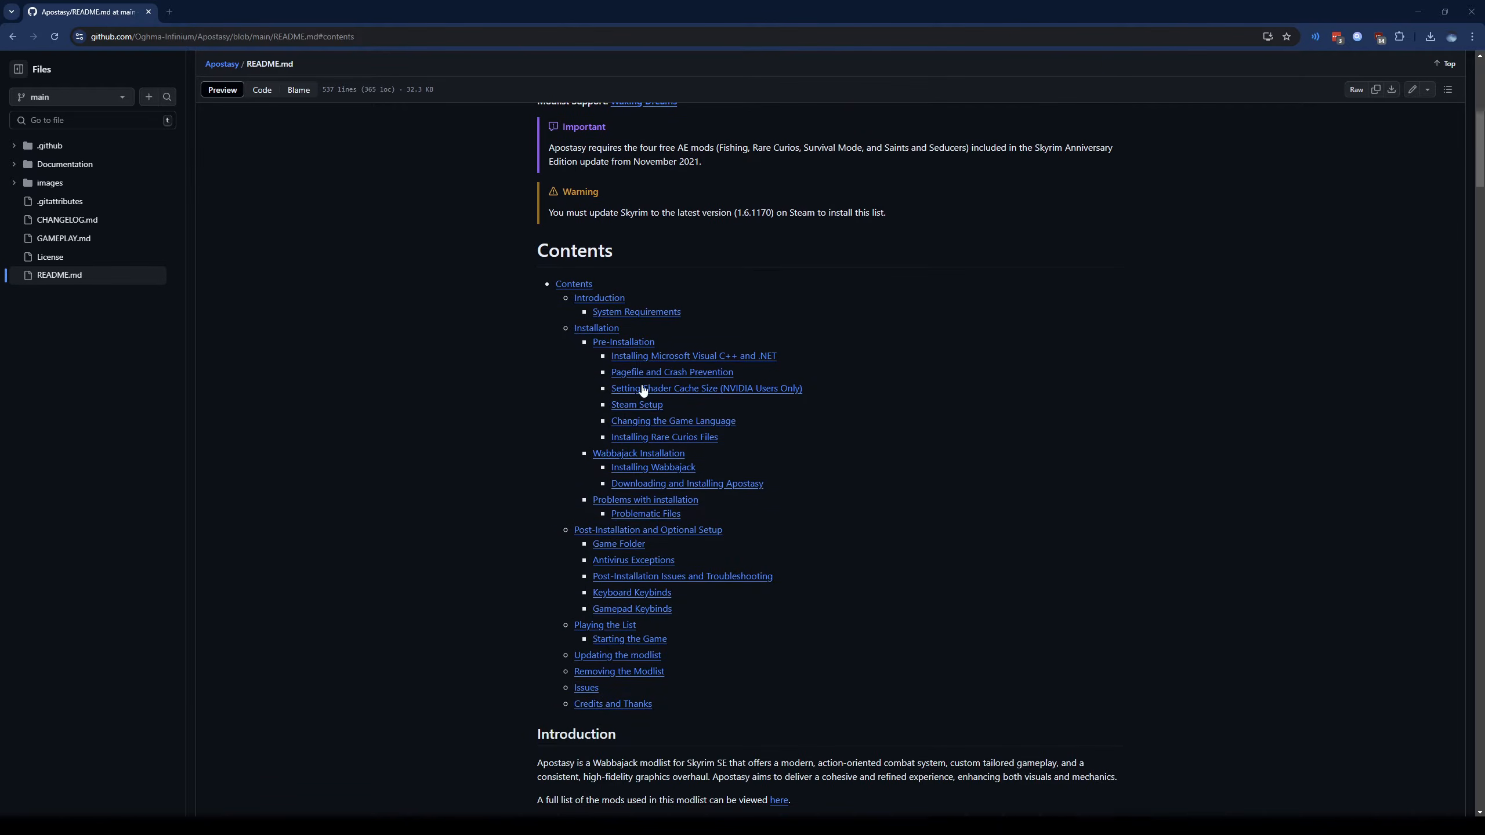
left_click(633, 309)
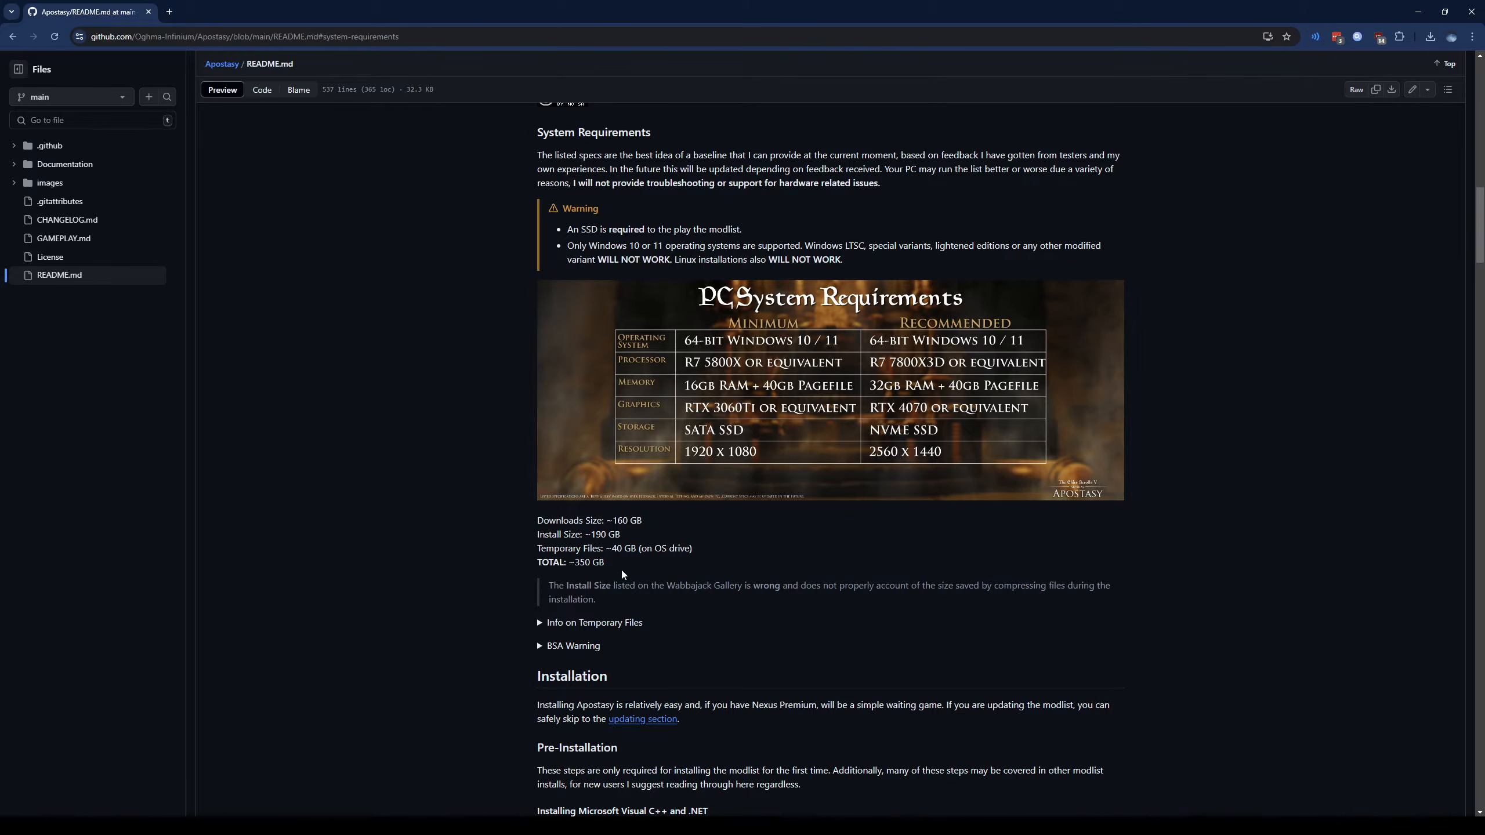
left_click_drag(496, 522, 417, 491)
- Read the Pre-Installation section's list of required Visual C++ and .NET installers
scroll(492, 435, "down", 8)
scroll(523, 409, "down", 3)
scroll(522, 408, "up", 2)
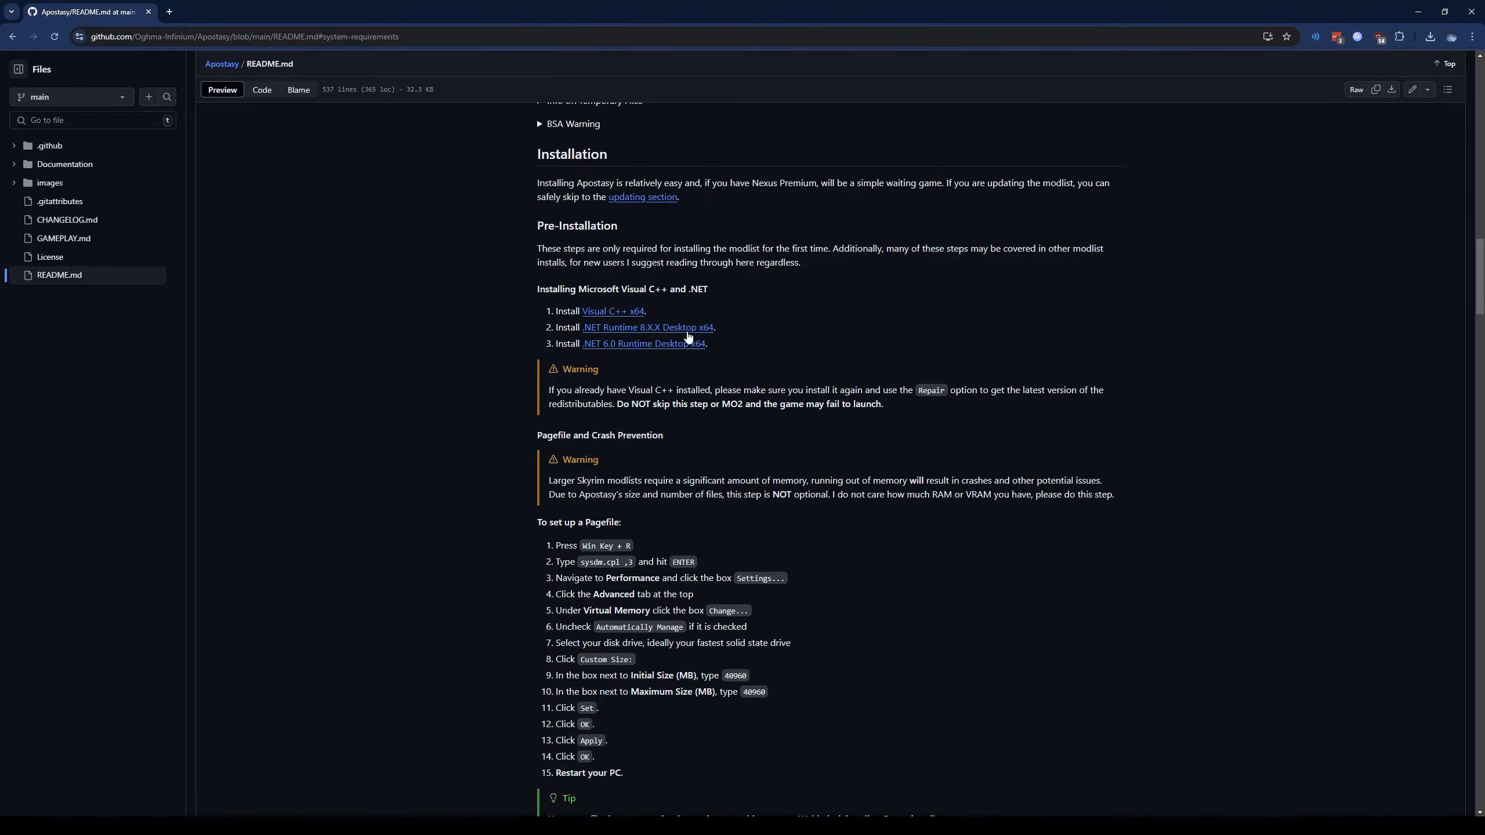
left_click_drag(536, 289, 666, 291)
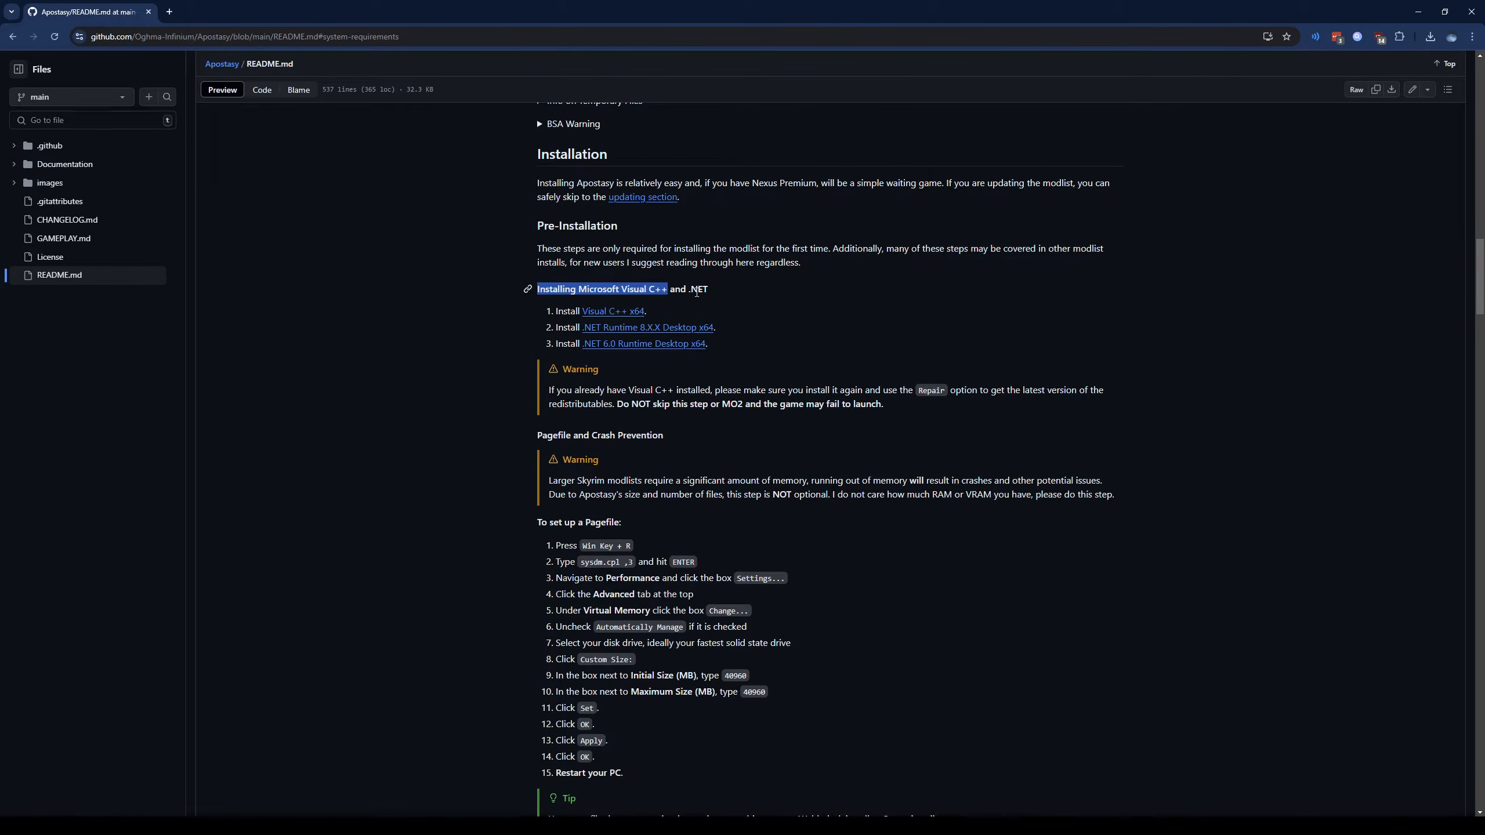
left_click(688, 293)
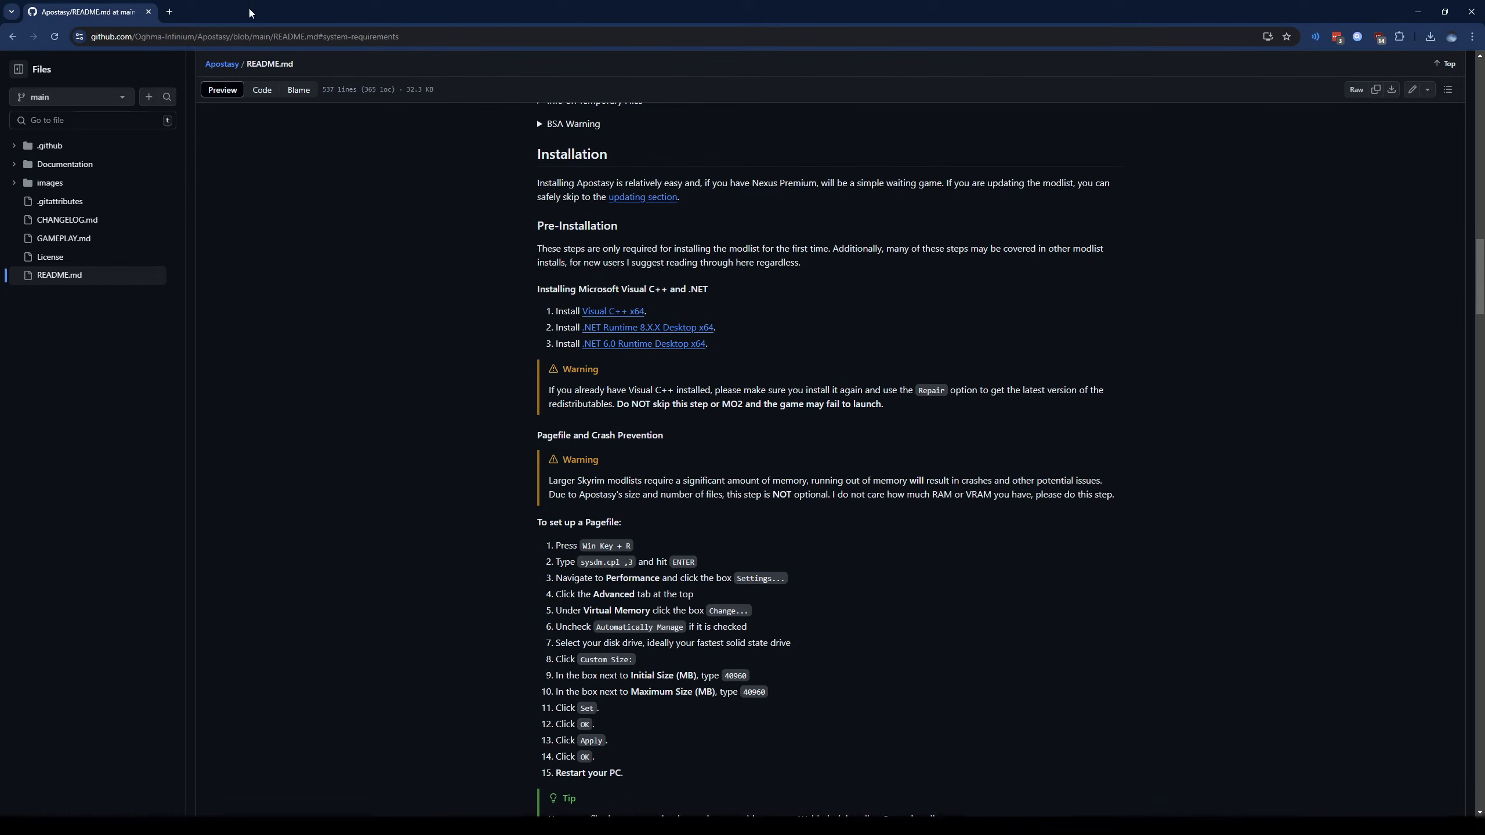
left_click_drag(546, 316, 648, 311)
left_click_drag(555, 344, 737, 351)
left_click(748, 359)
- Open the .NET Runtime 8.X.X Desktop x64 link in a separate tab and check the Downloads folder for the runtime installers
middle_click(694, 331)
mouse_move(203, 826)
left_click(178, 784)
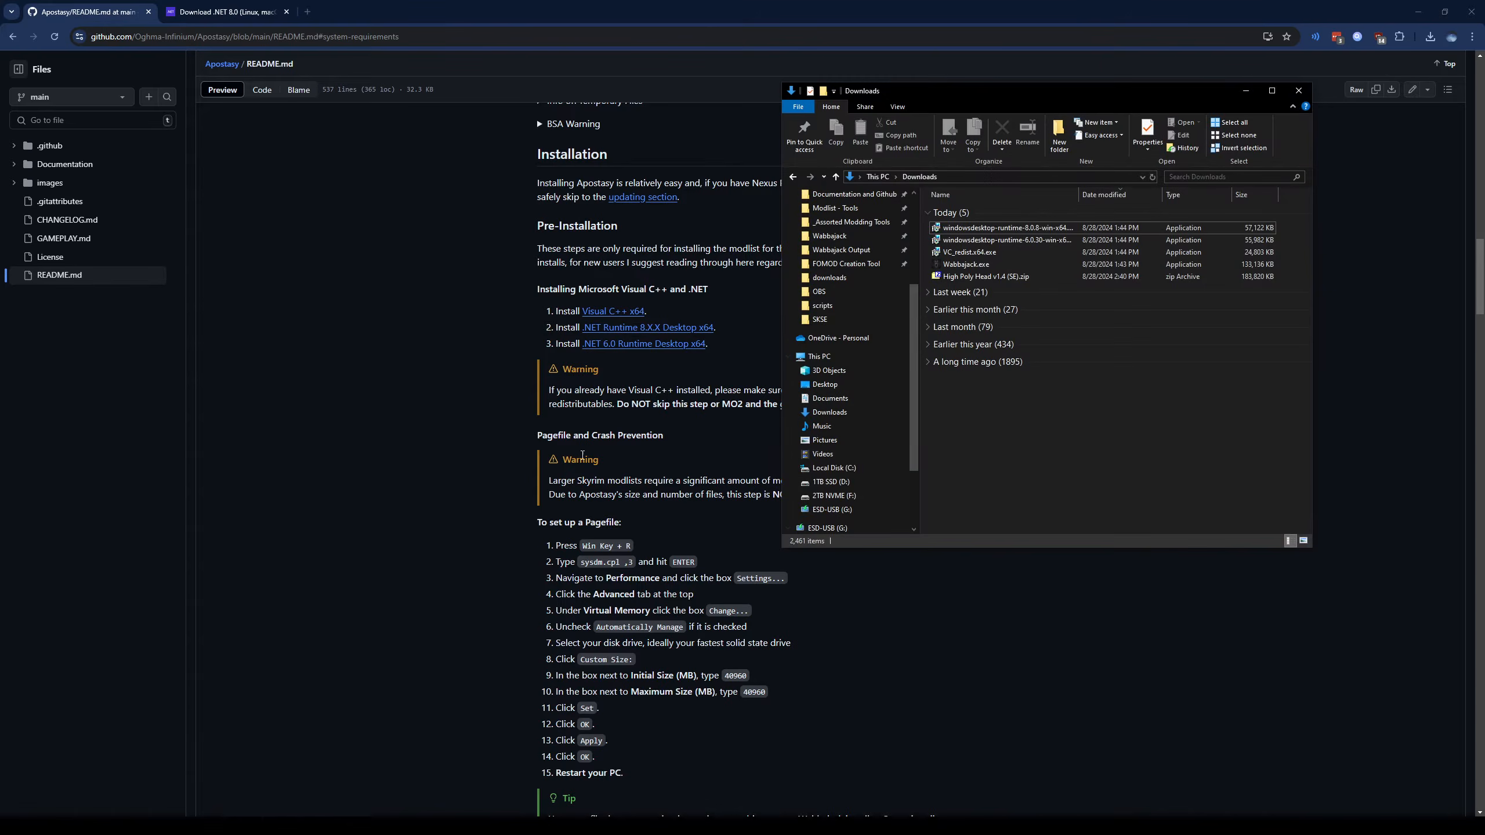
left_click_drag(926, 262, 939, 235)
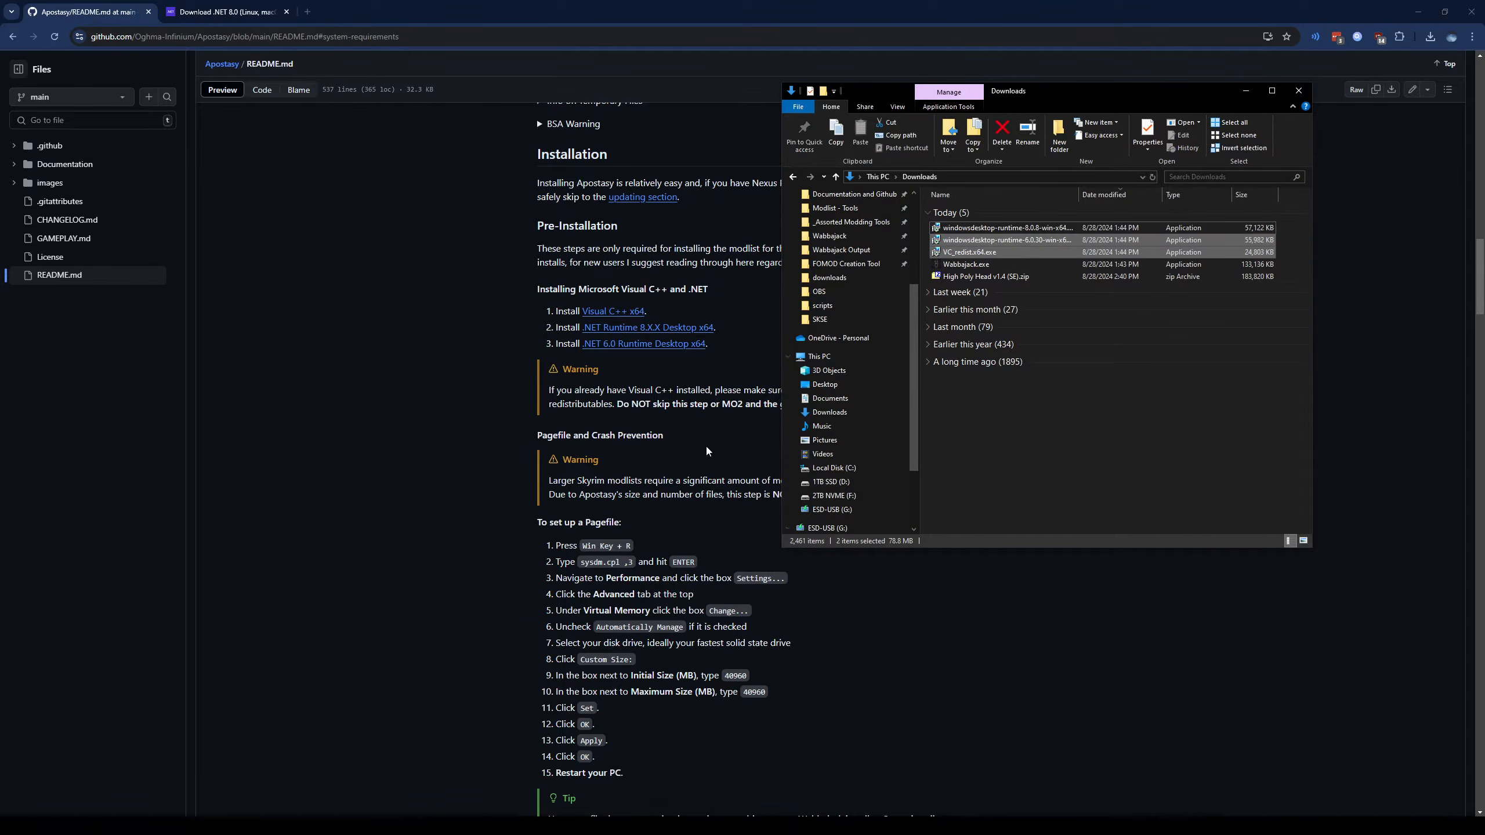
left_click(369, 243)
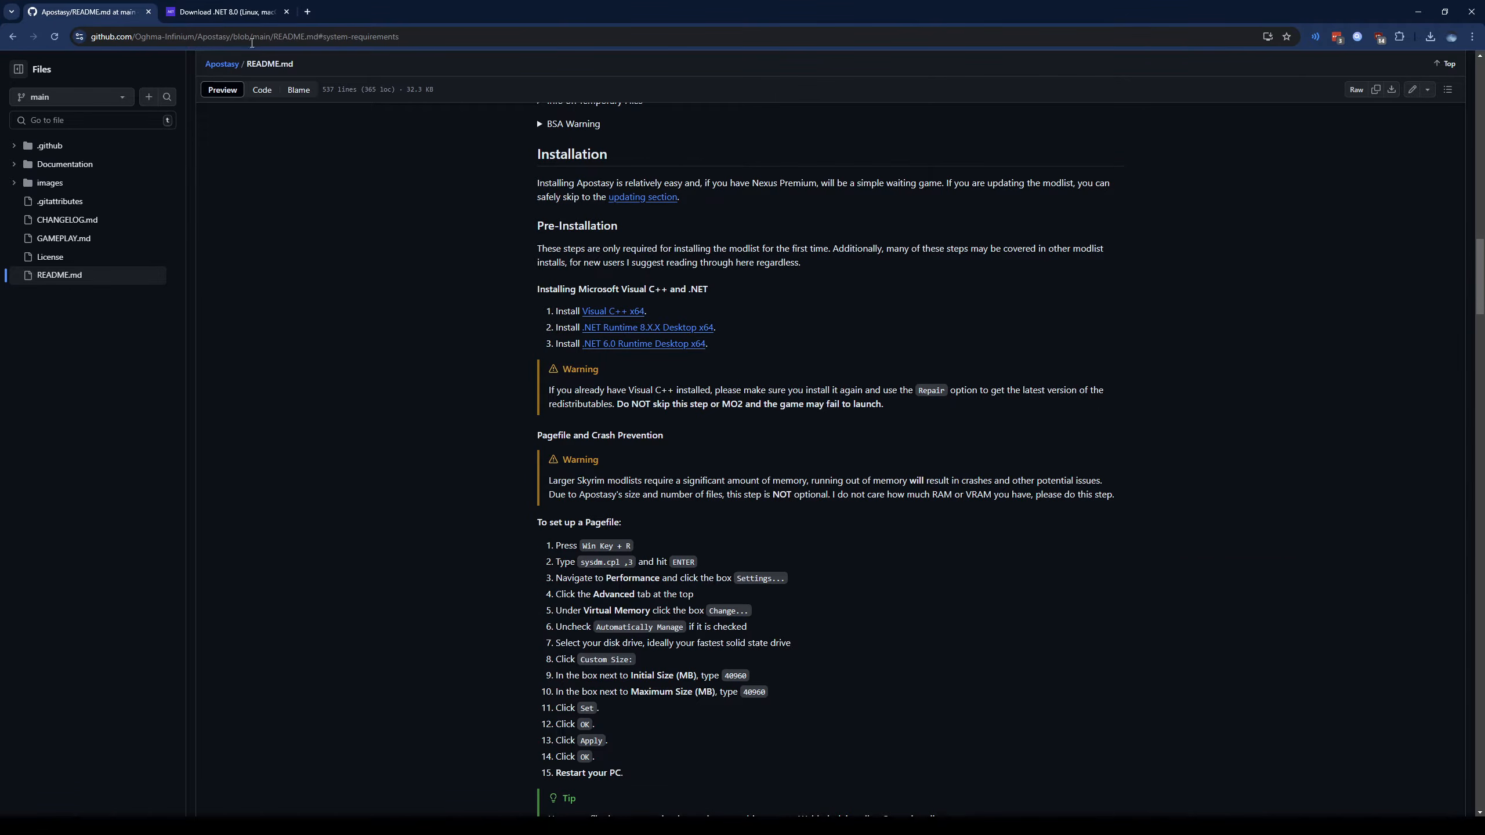
- Download the Windows x64 installer of .NET Desktop Runtime 8.0.8 and close the download page
left_click(240, 13)
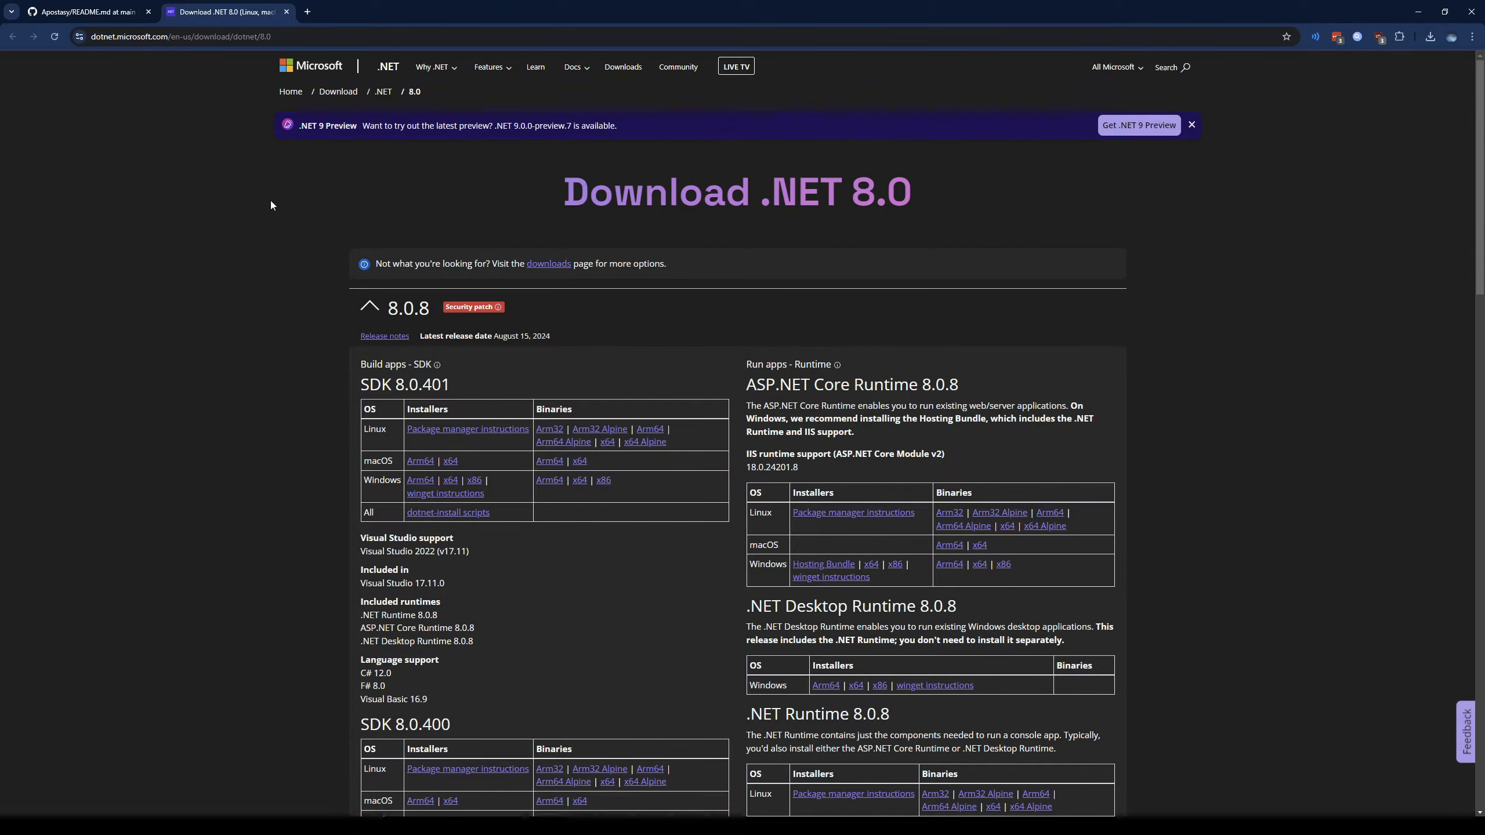
left_click(116, 23)
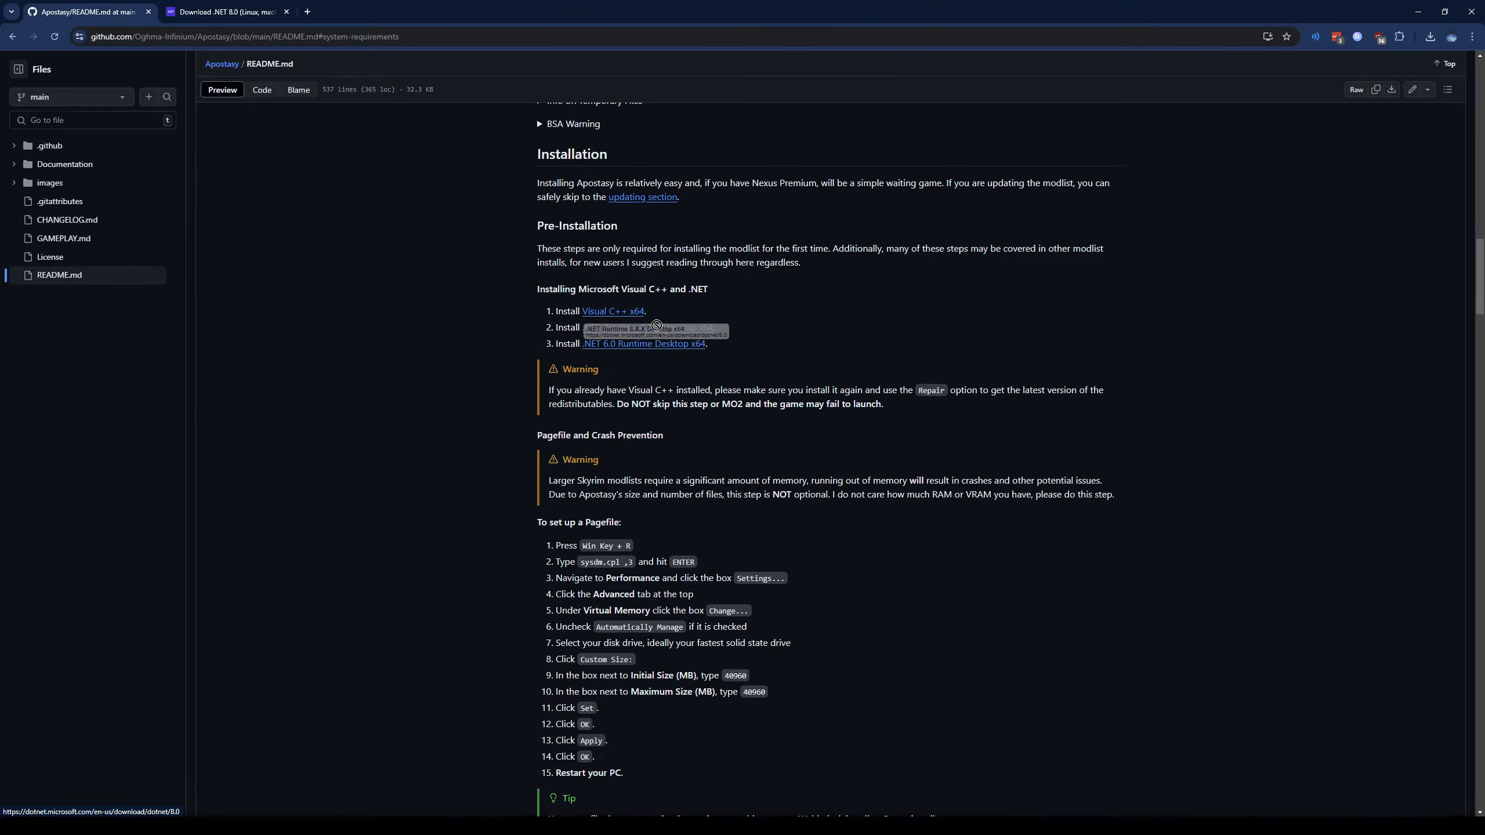
left_click(225, 12)
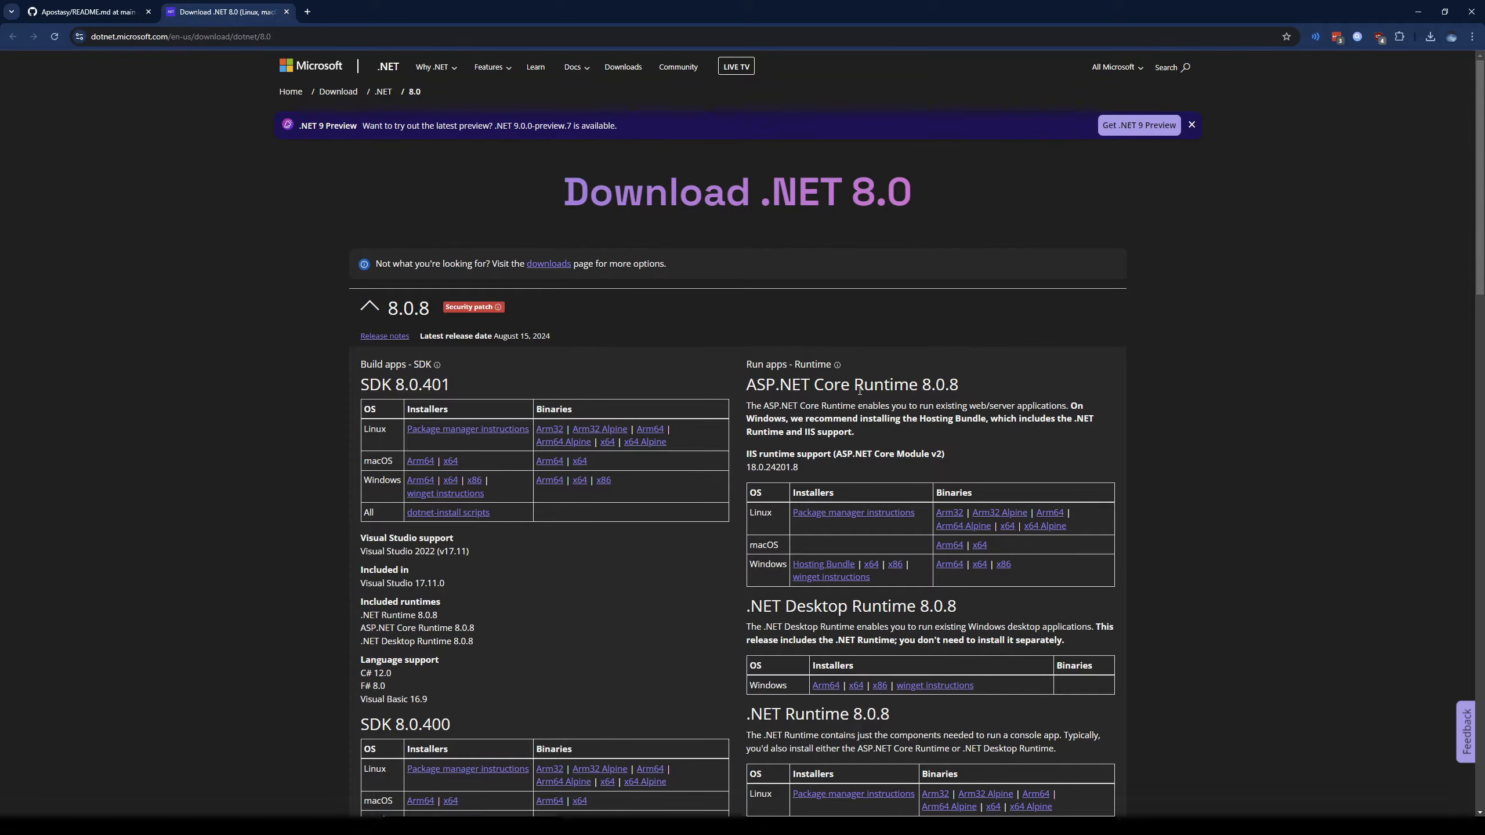
scroll(859, 390, "down", 5)
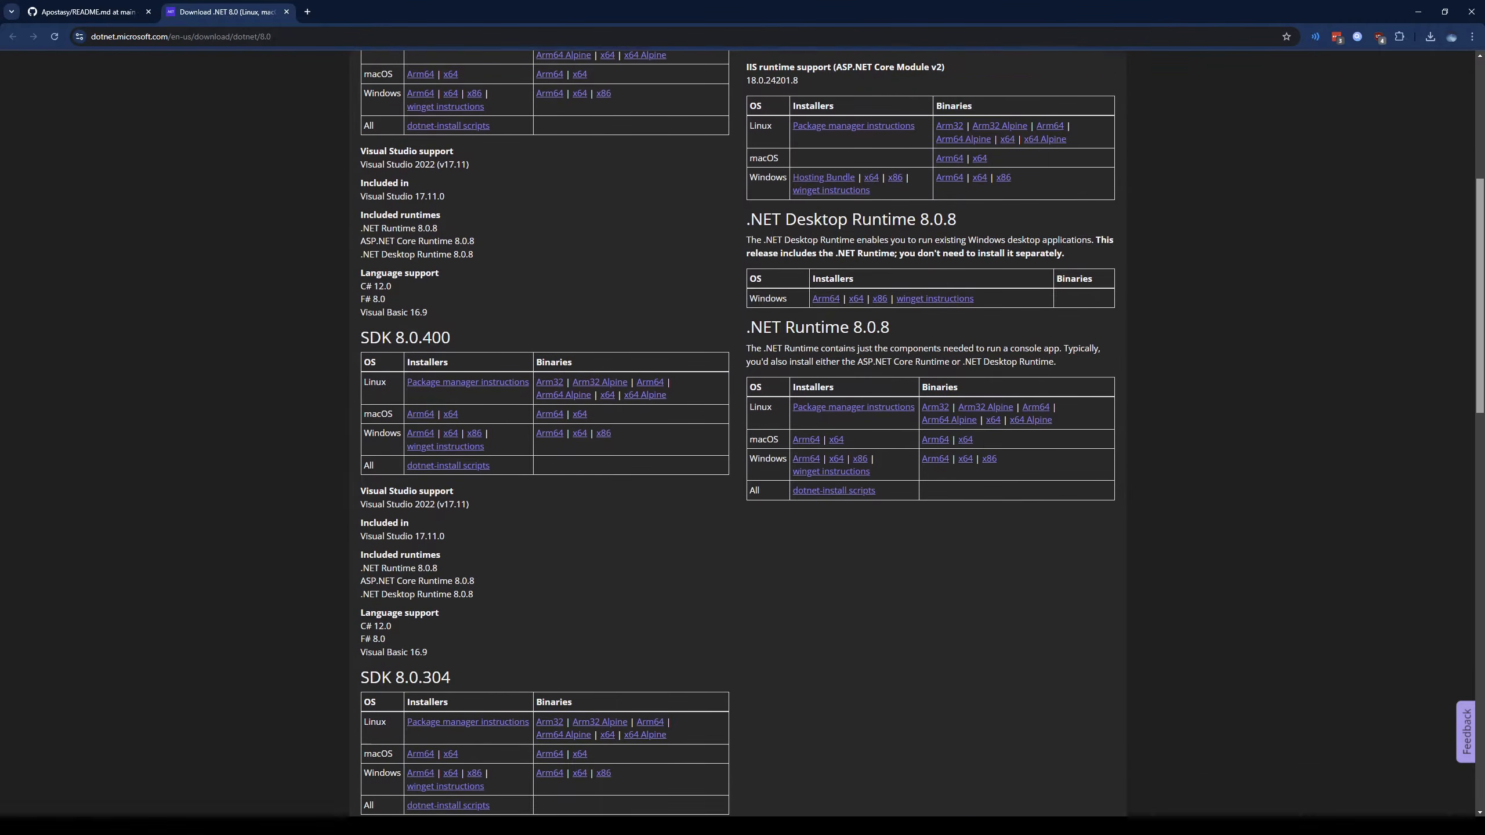
scroll(1313, 375, "down", 1)
left_click_drag(742, 195, 968, 195)
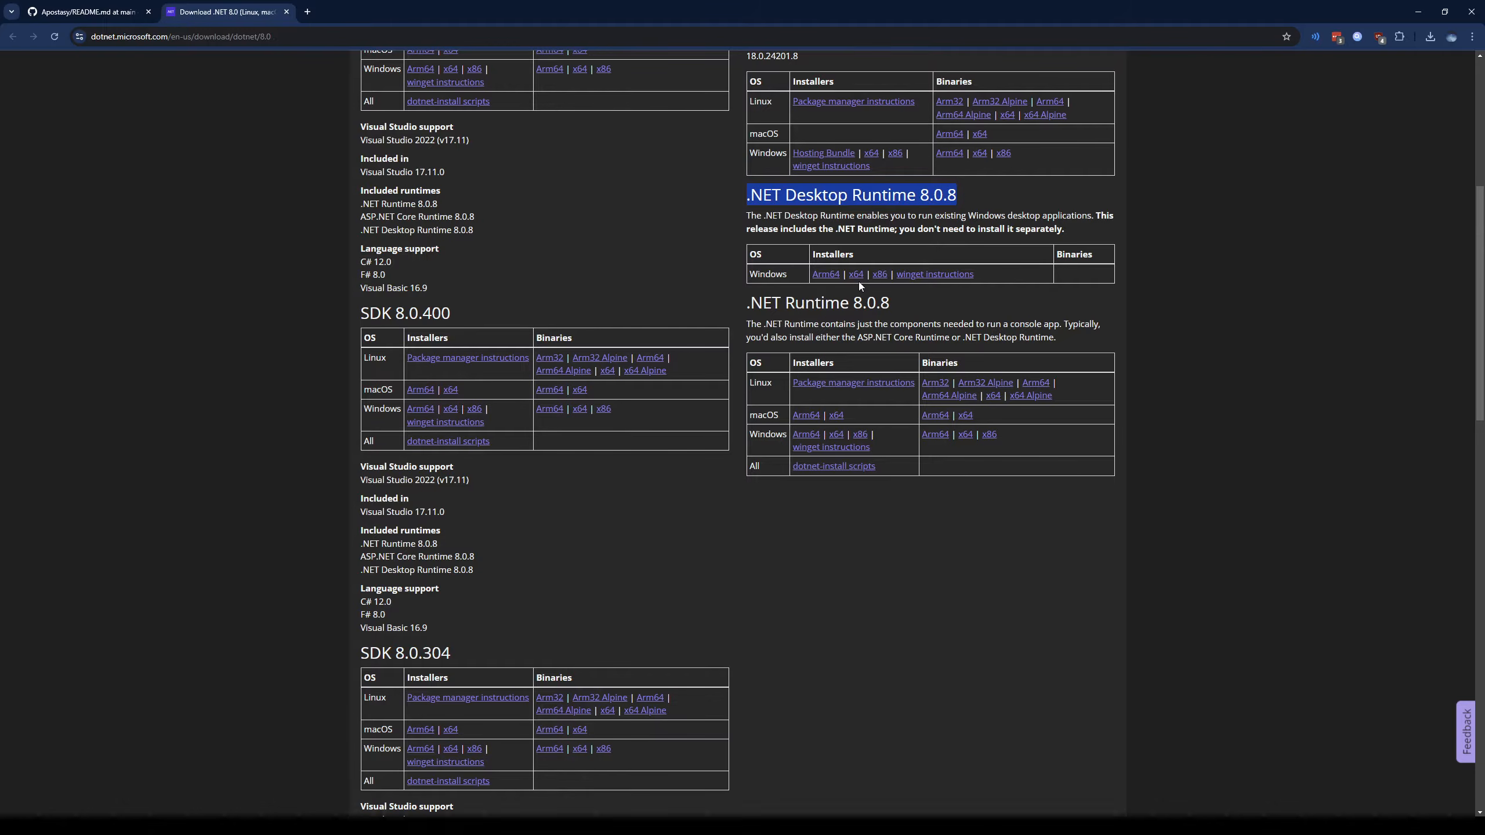
left_click_drag(842, 274, 870, 274)
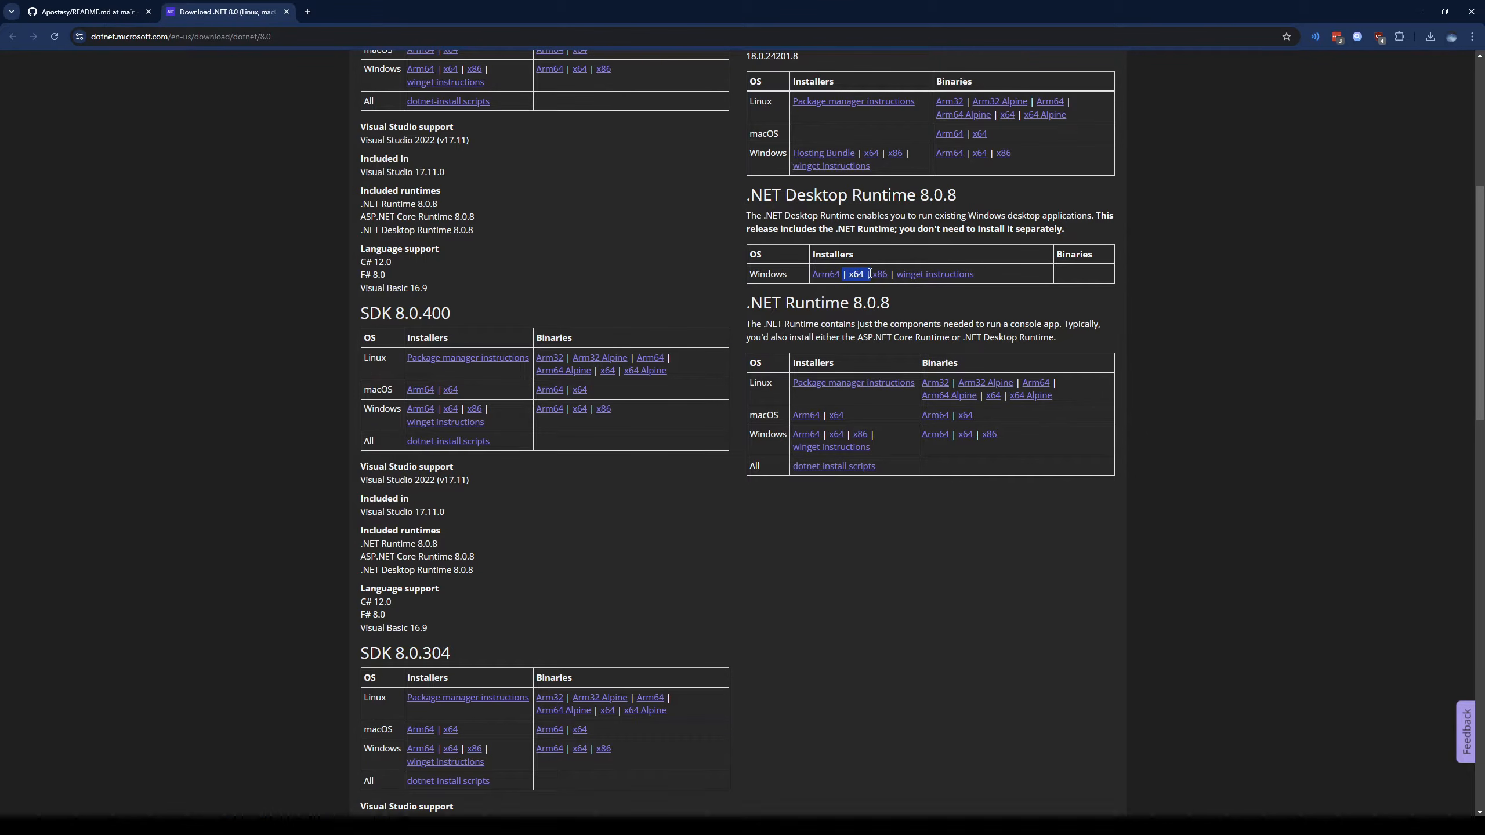
left_click(857, 280)
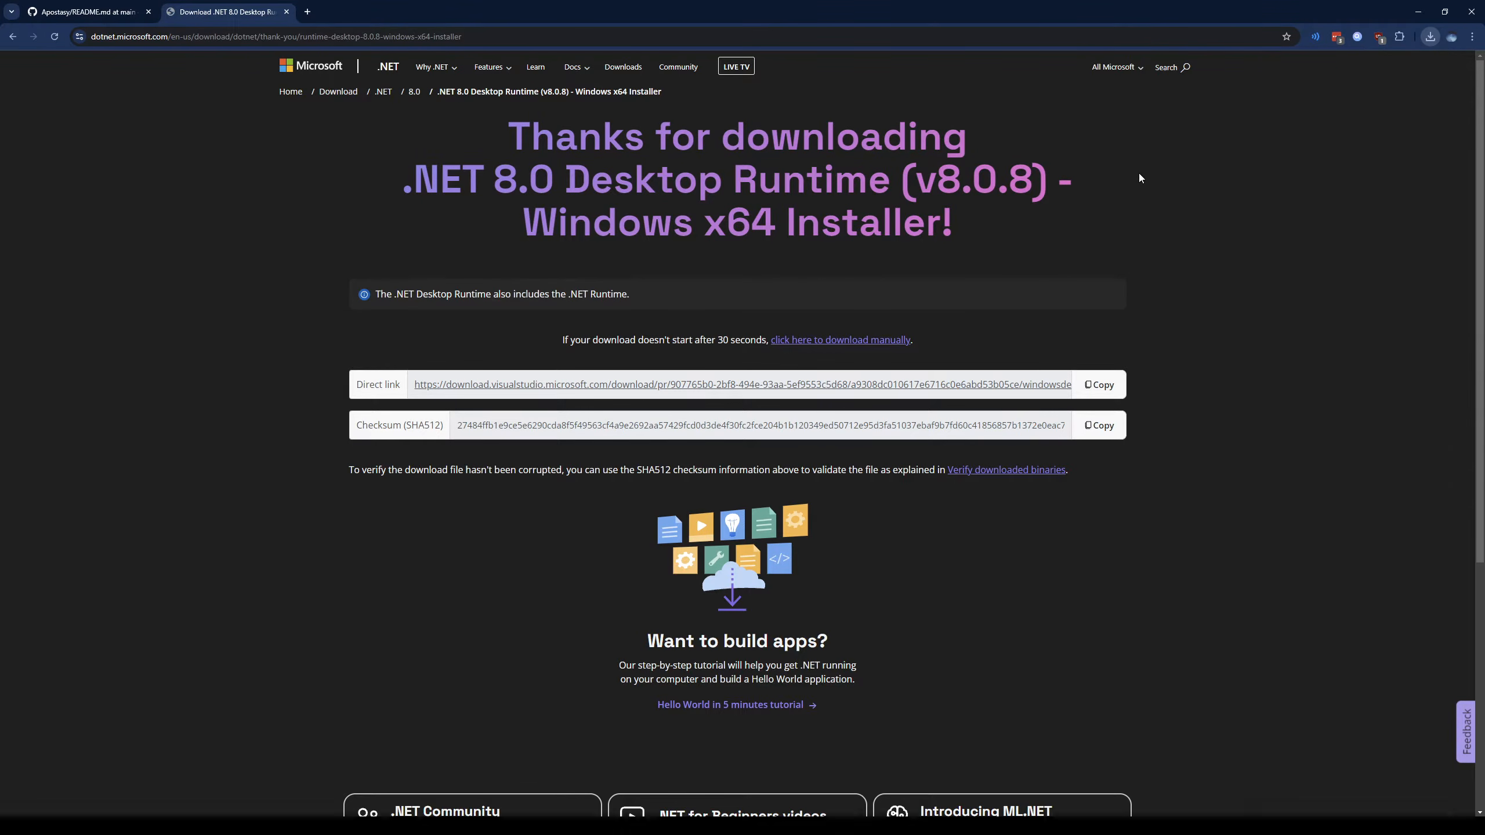
left_click(285, 12)
- Launch VC_redist.x64.exe from the Downloads folder to show its Repair option, and cancel the setup
mouse_move(203, 826)
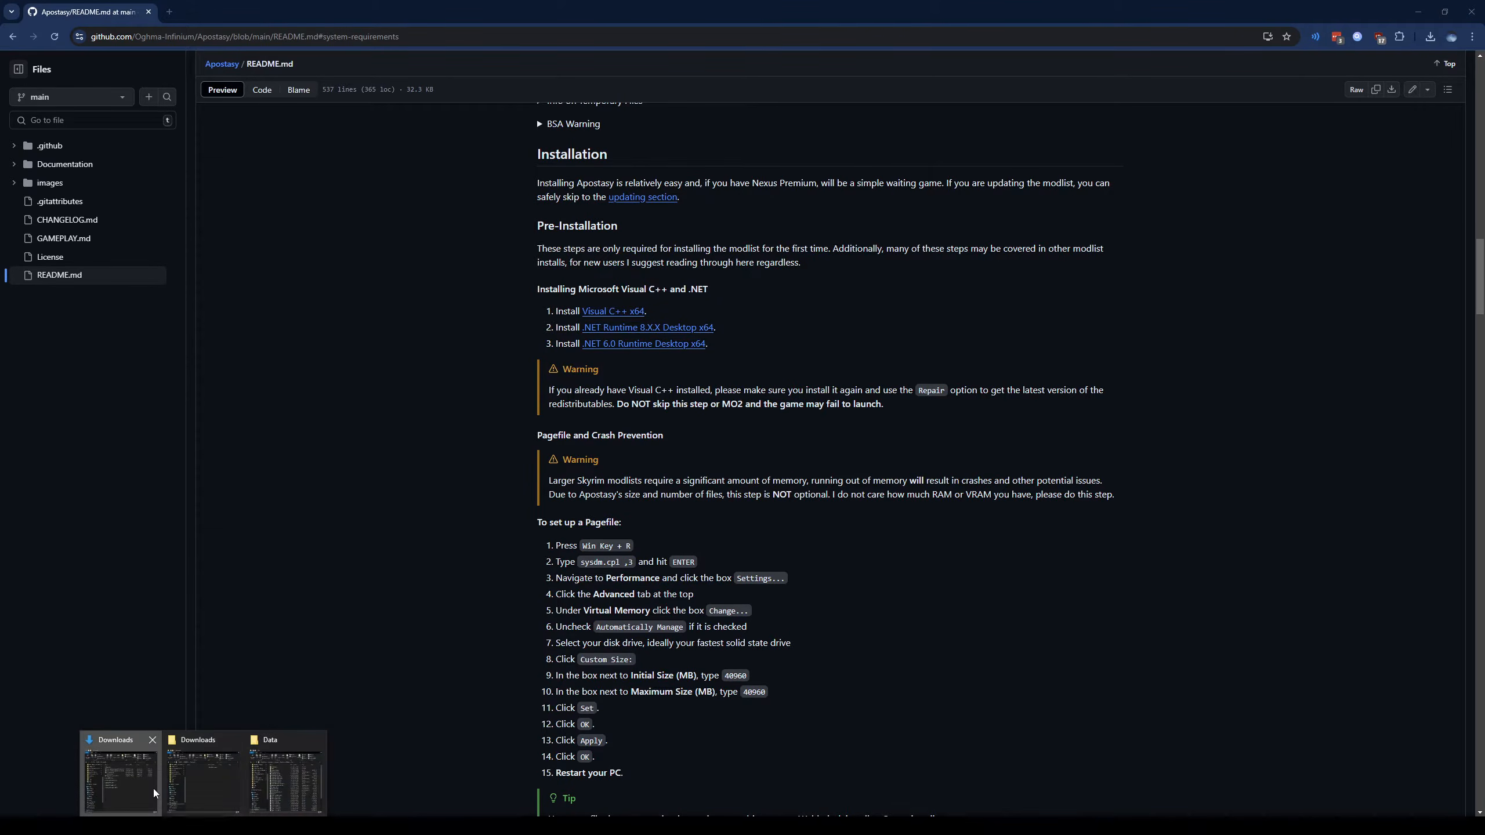
left_click(154, 792)
left_click_drag(929, 88, 555, 80)
double_click(594, 240)
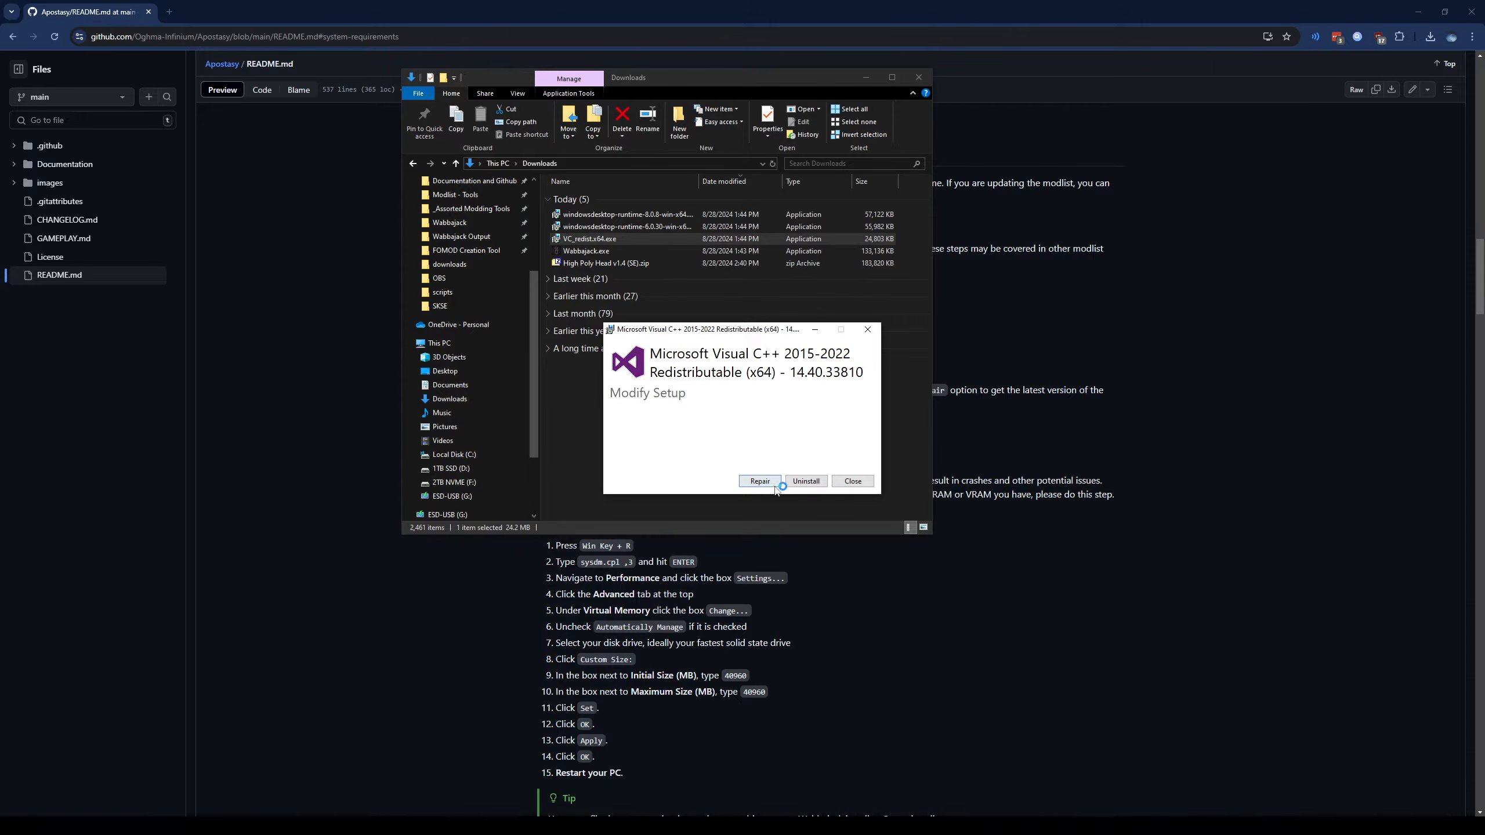
left_click_drag(665, 335, 473, 195)
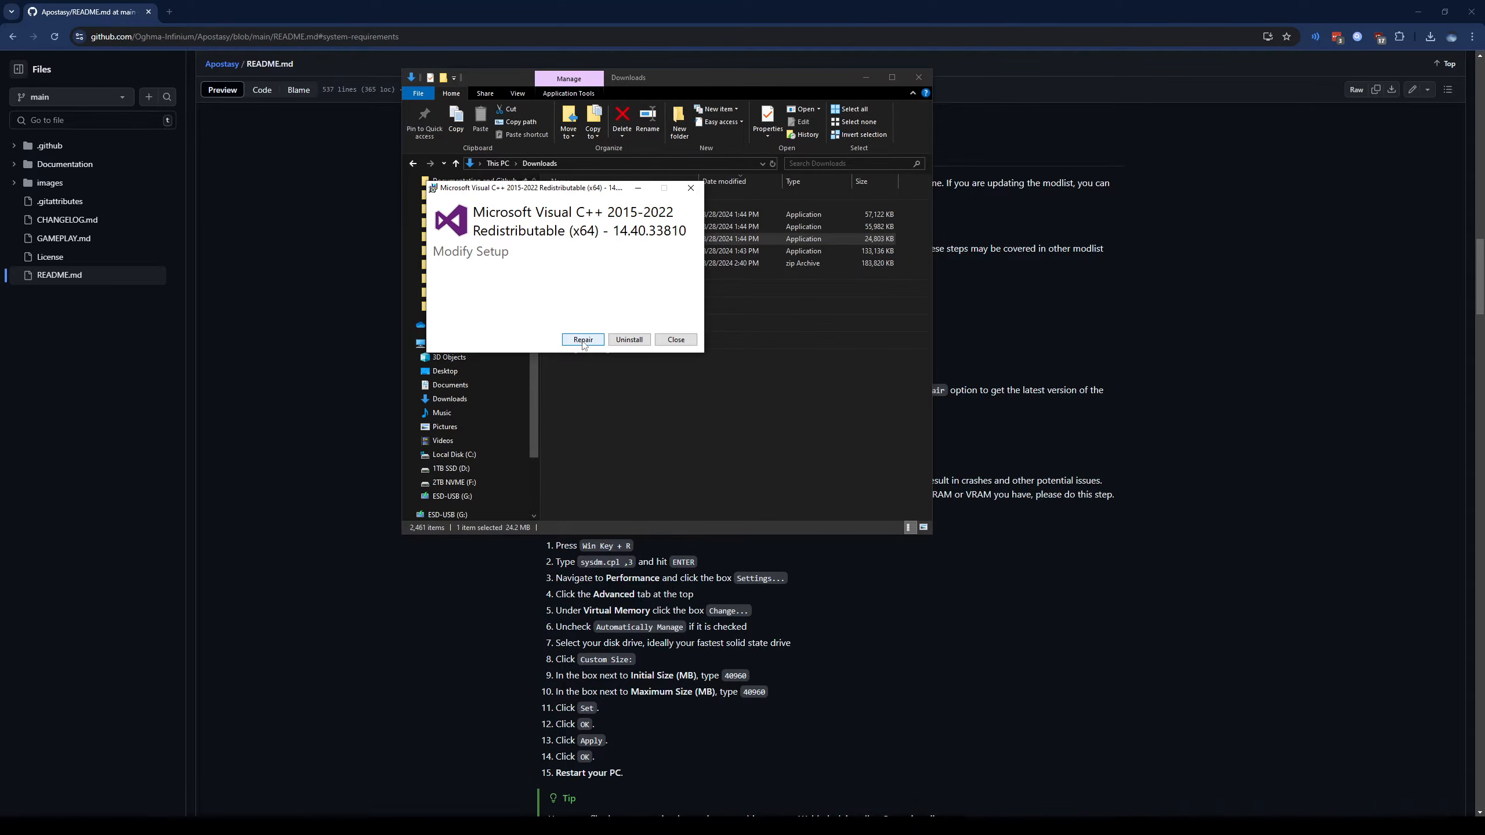
left_click(676, 339)
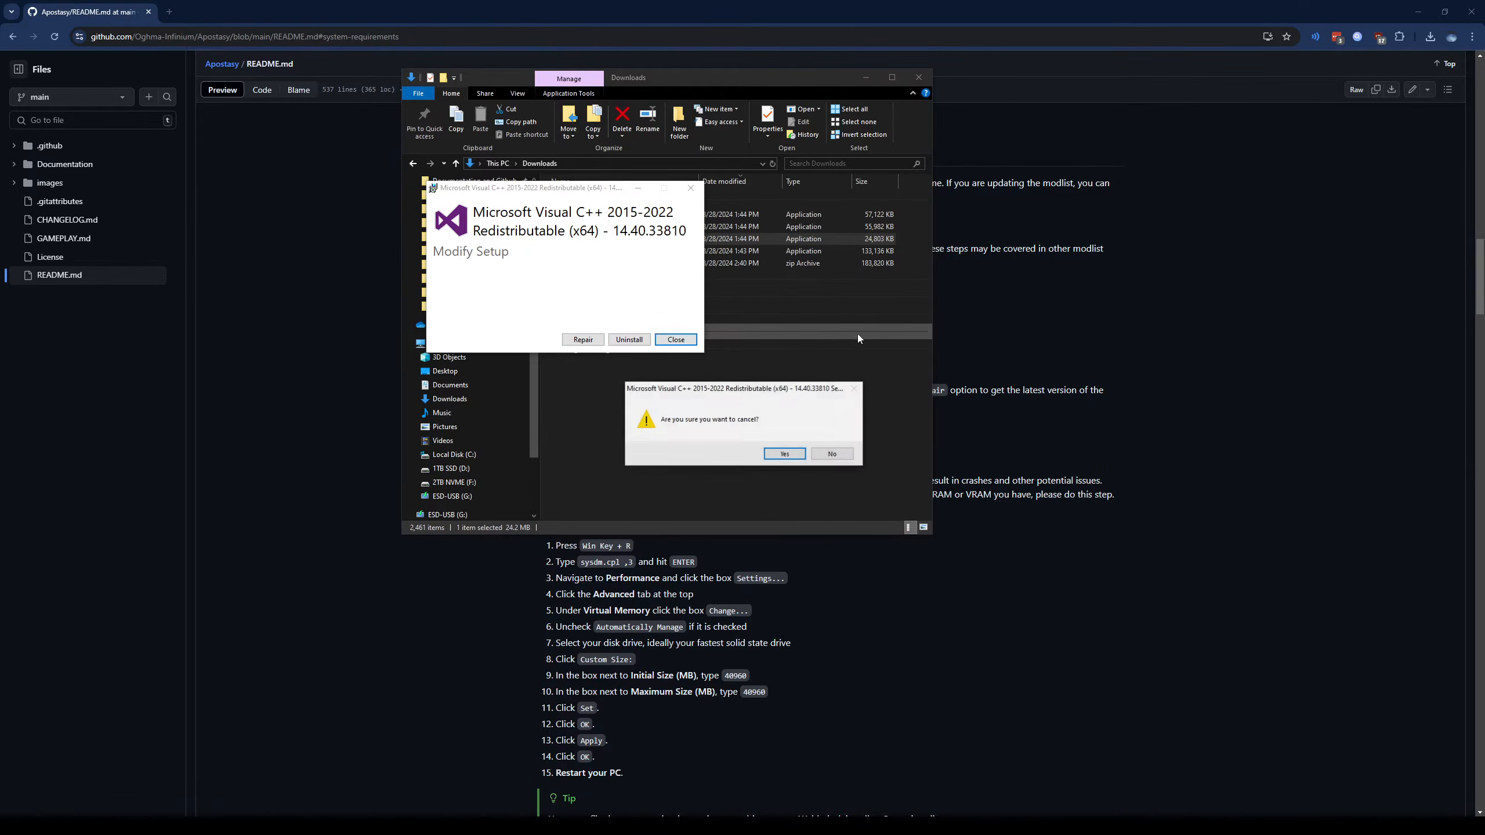
left_click(785, 454)
- Launch the Windows Desktop Runtime 8.0.8 x64 installer from the Downloads folder and cancel it
left_click(666, 214)
double_click(666, 214)
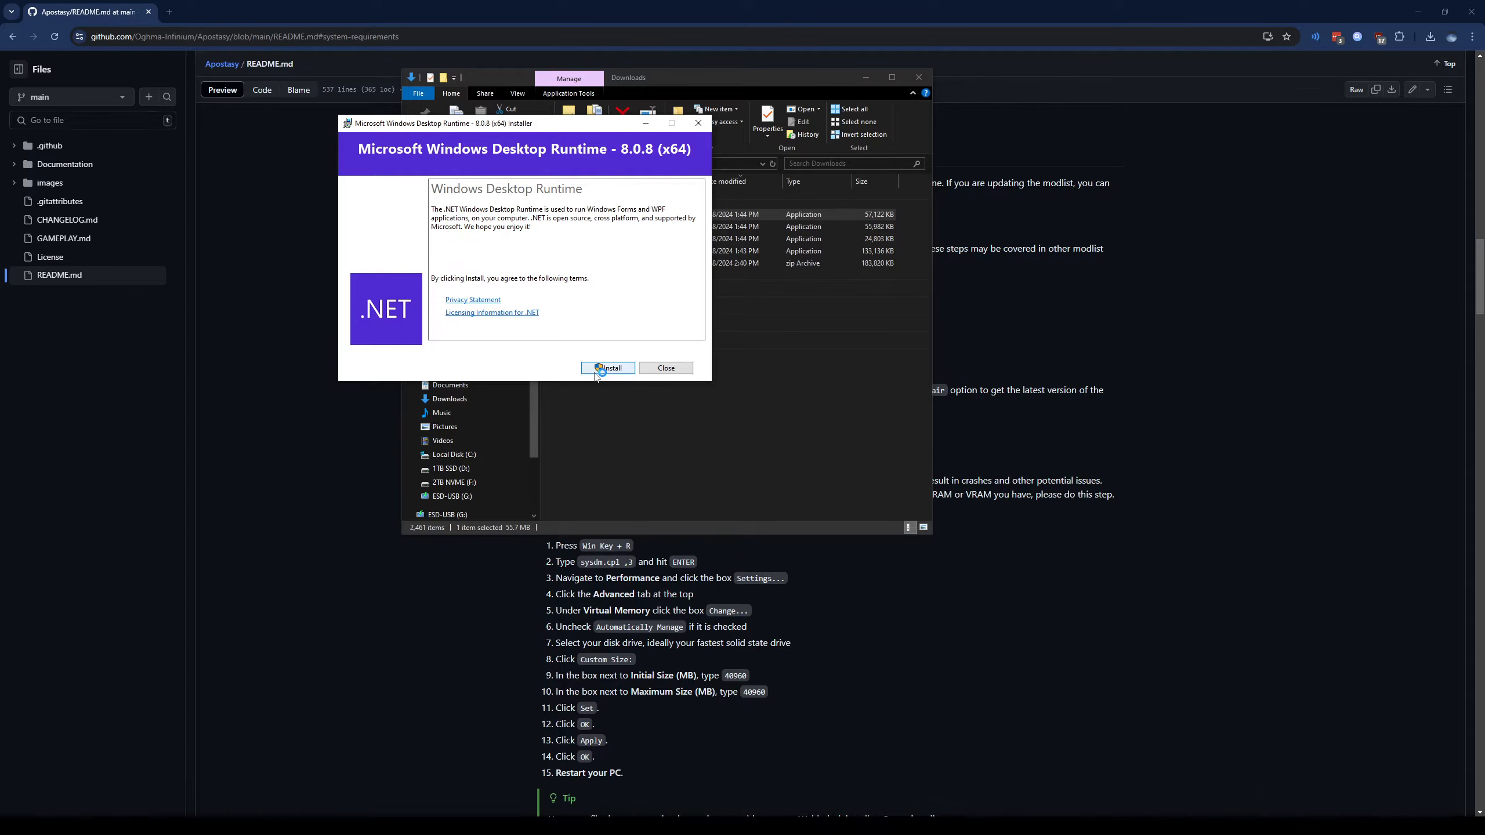
left_click(658, 369)
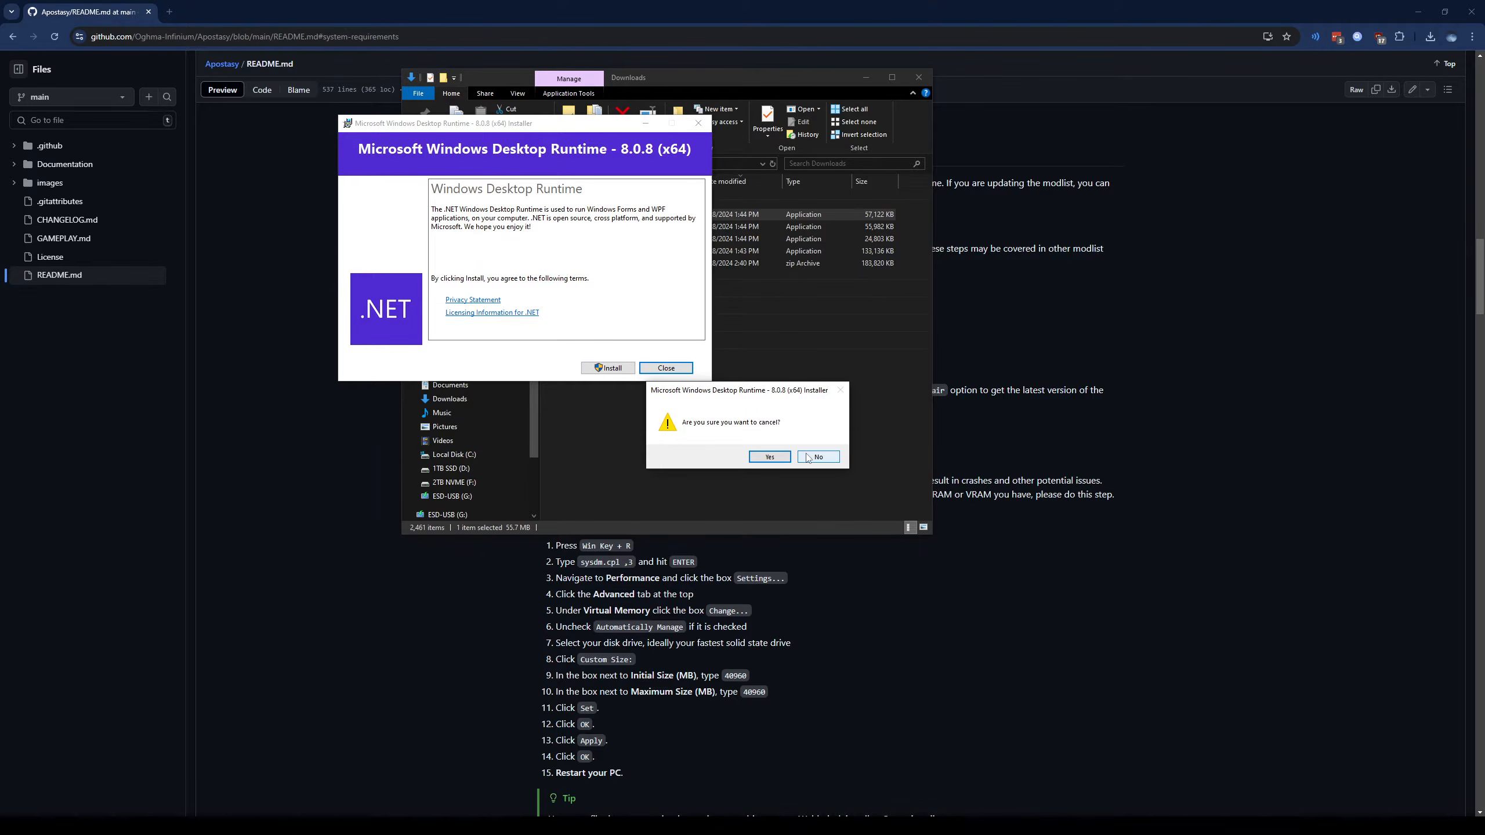
left_click(769, 457)
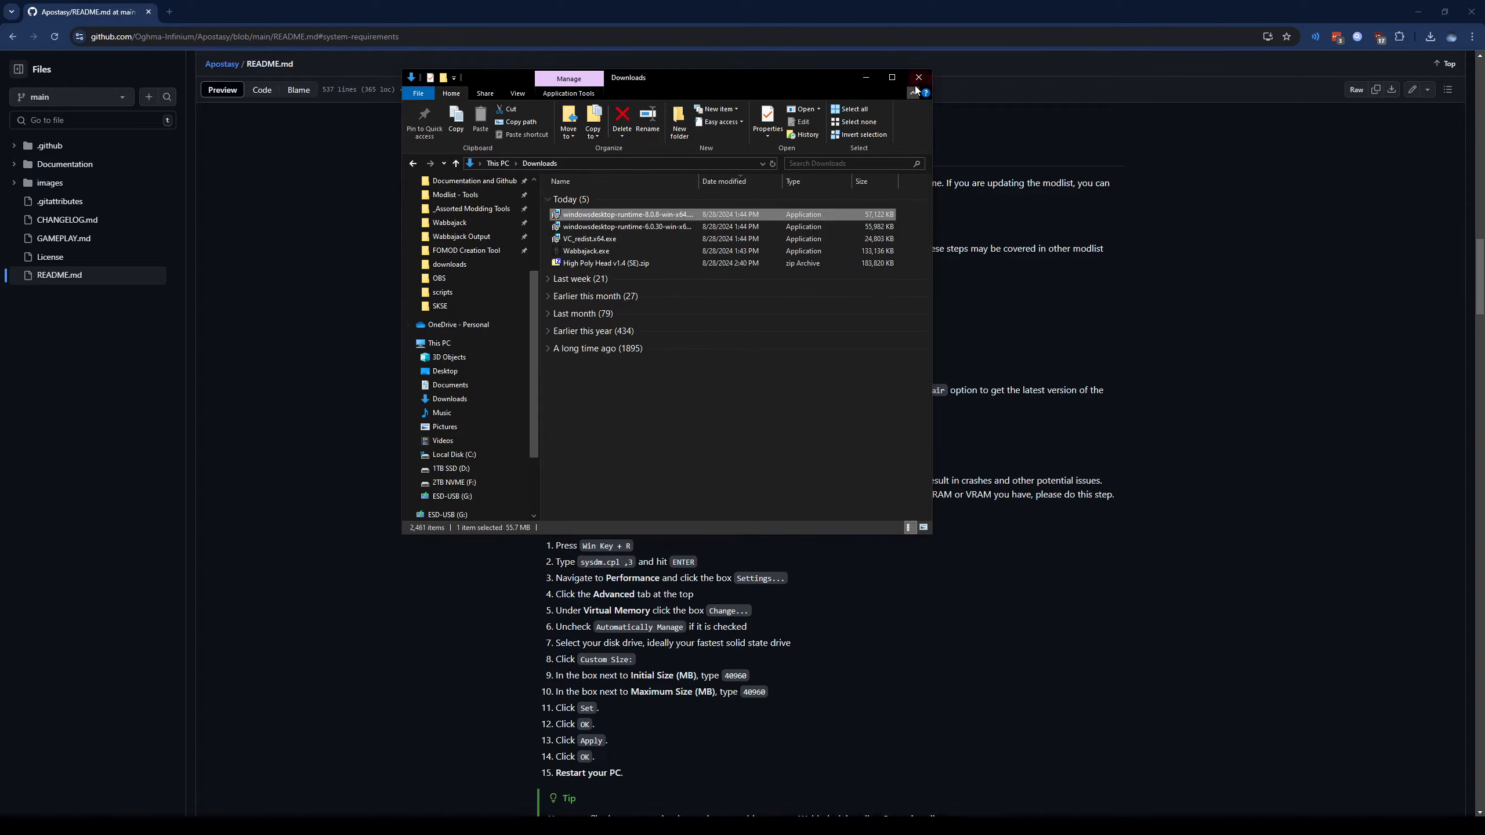
- Put the Downloads window away and bring up the README's pagefile setup instructions
left_click_drag(842, 77, 768, 130)
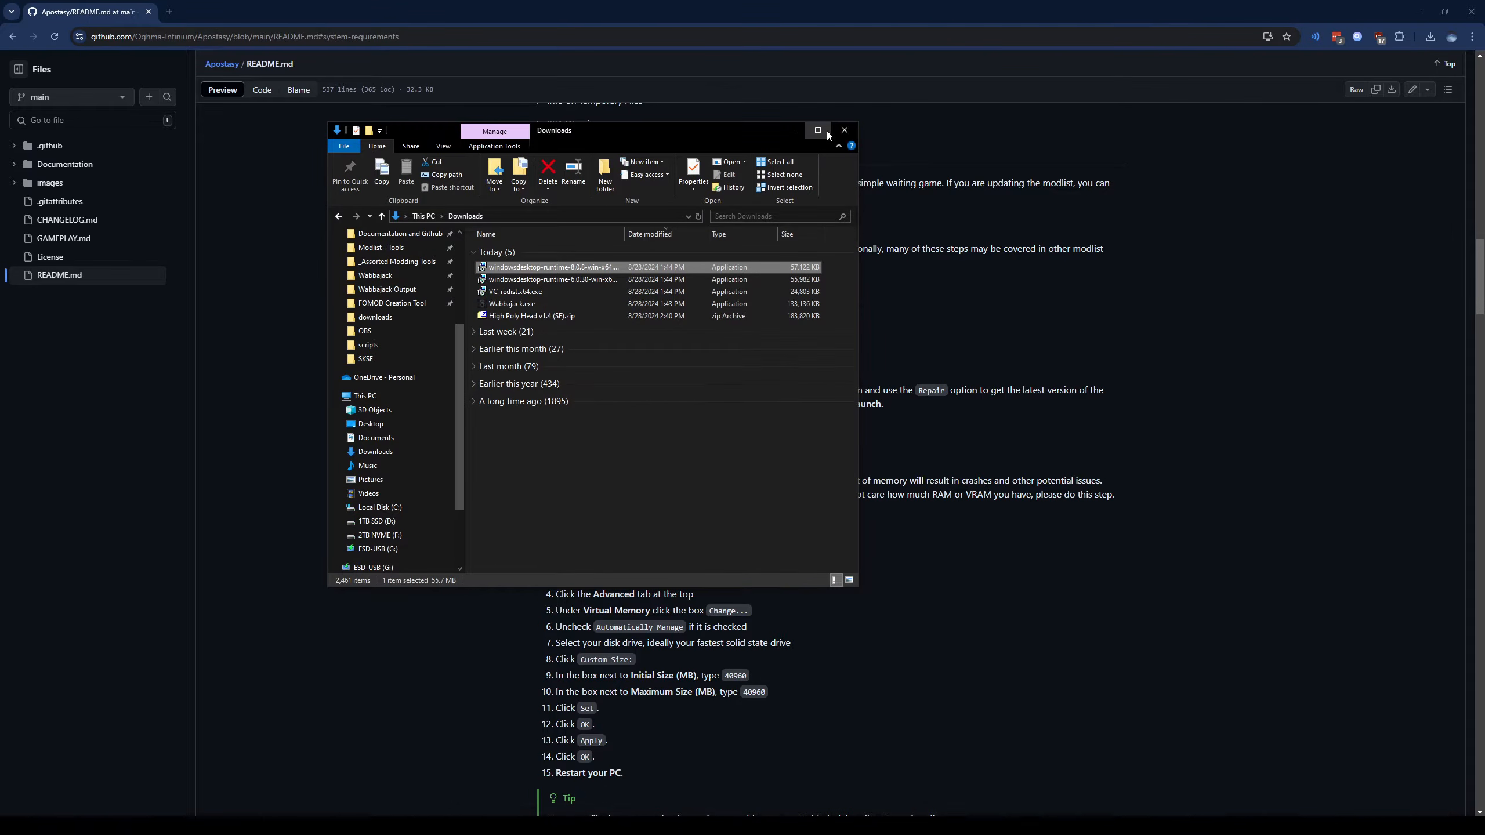
left_click(827, 133)
left_click(793, 126)
left_click_drag(818, 7, 861, 184)
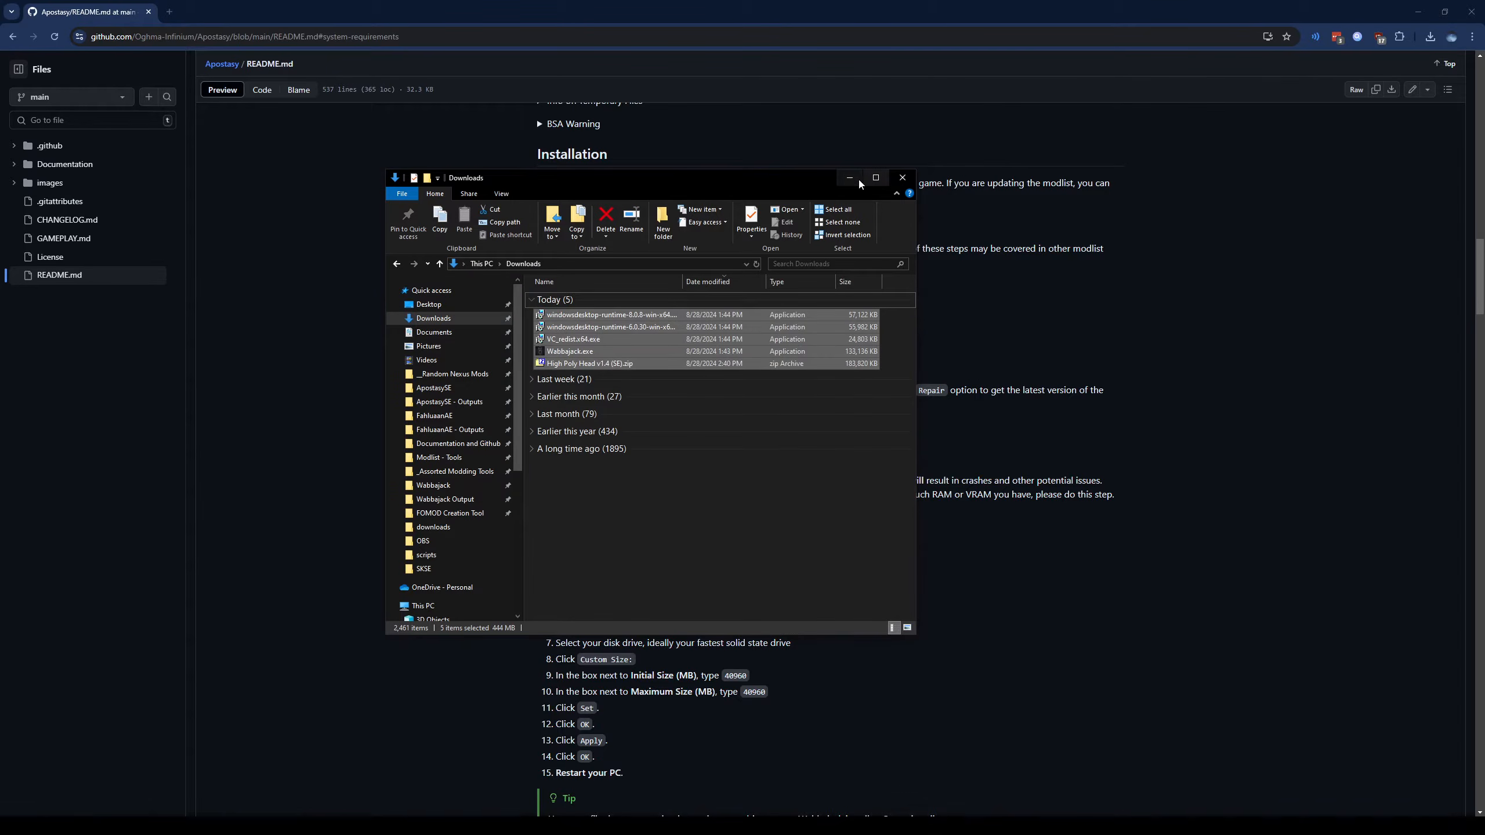
left_click(896, 346)
left_click(849, 177)
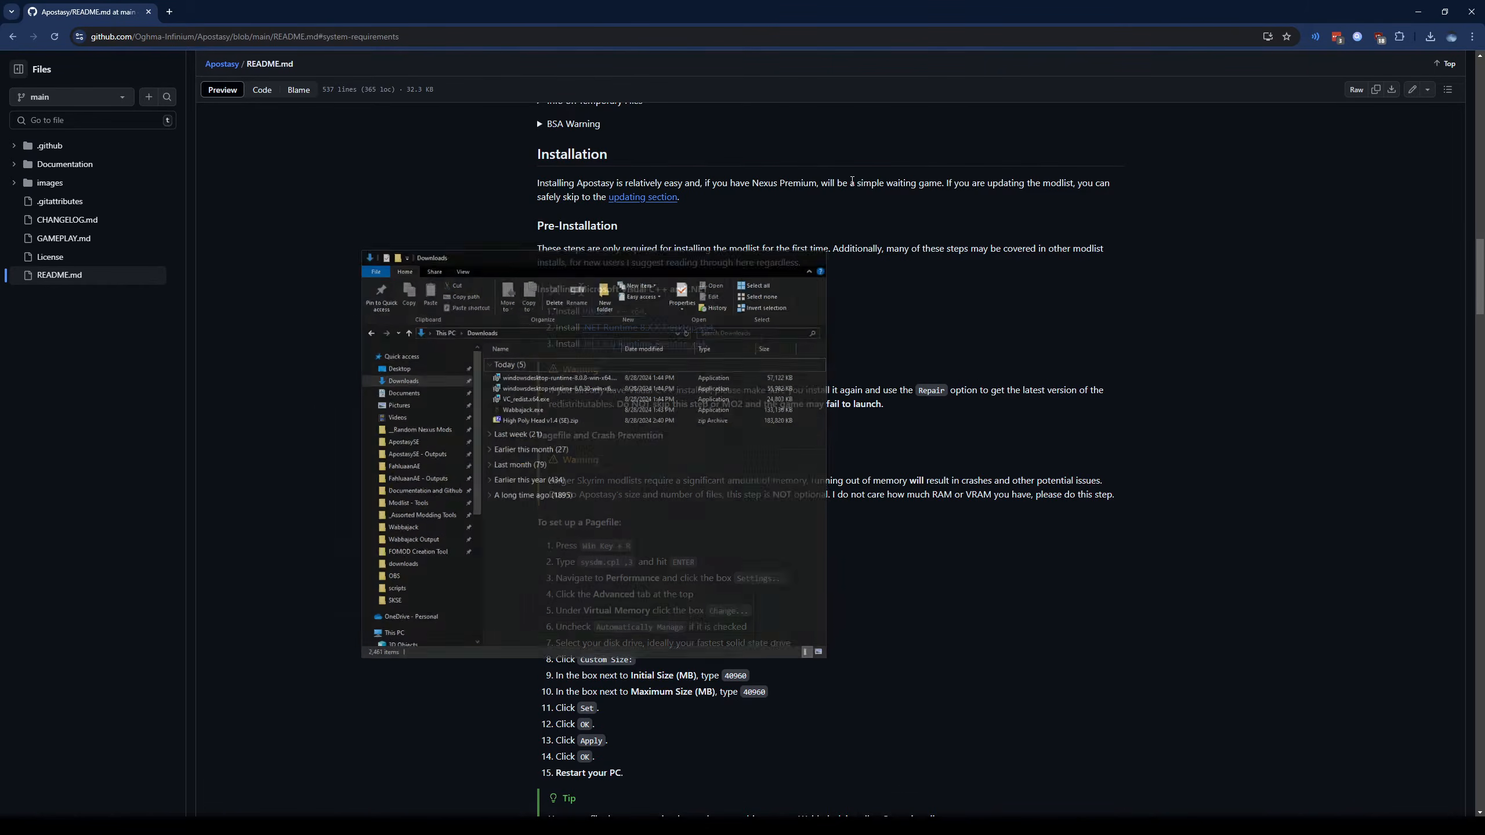
scroll(1460, 257, "down", 6)
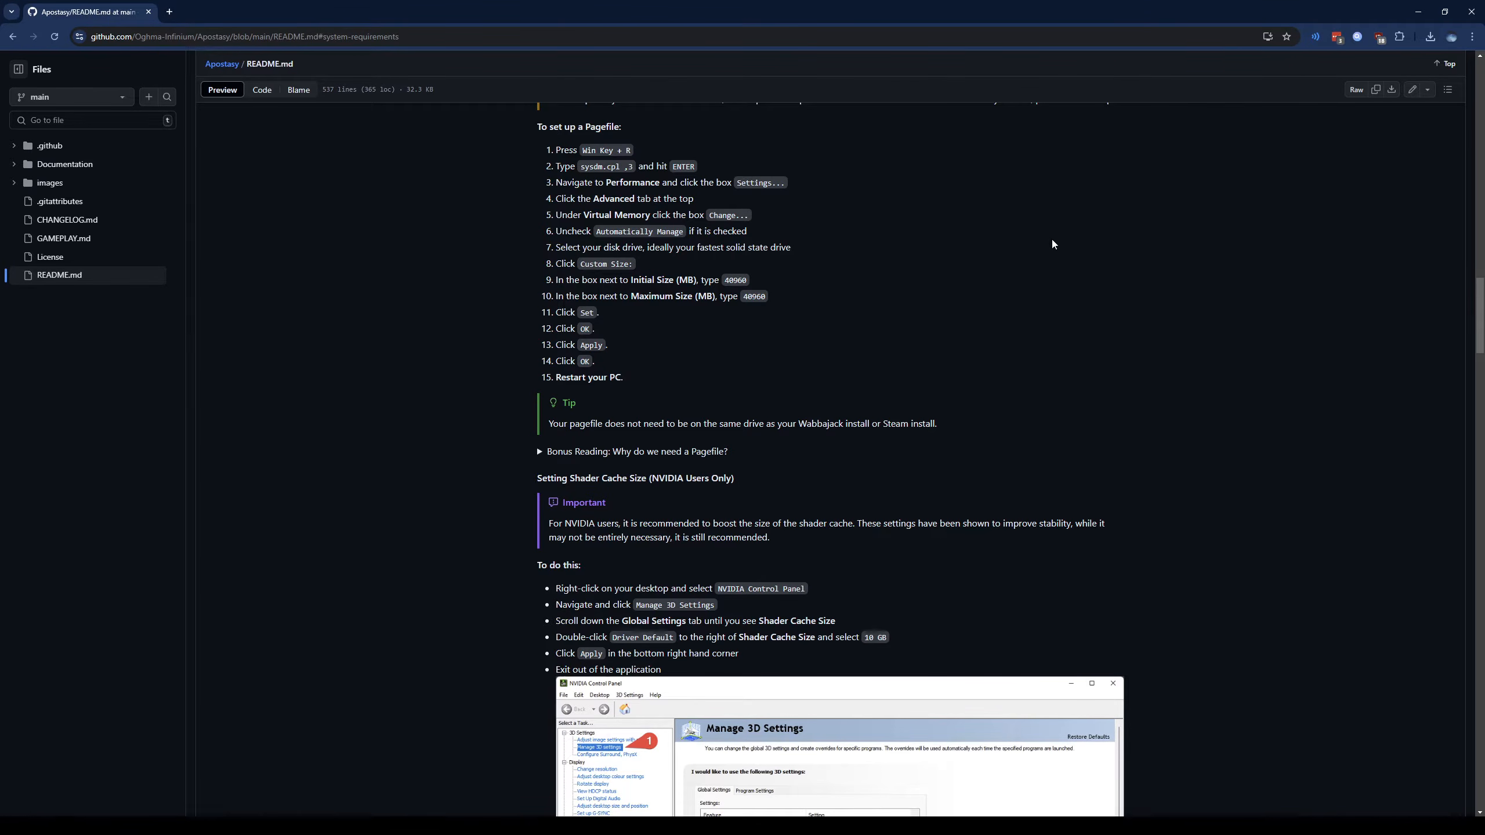
- Run sysdm.cpl ,3 to open the advanced System Properties, with the browser minimized to the desktop
key("super+r")
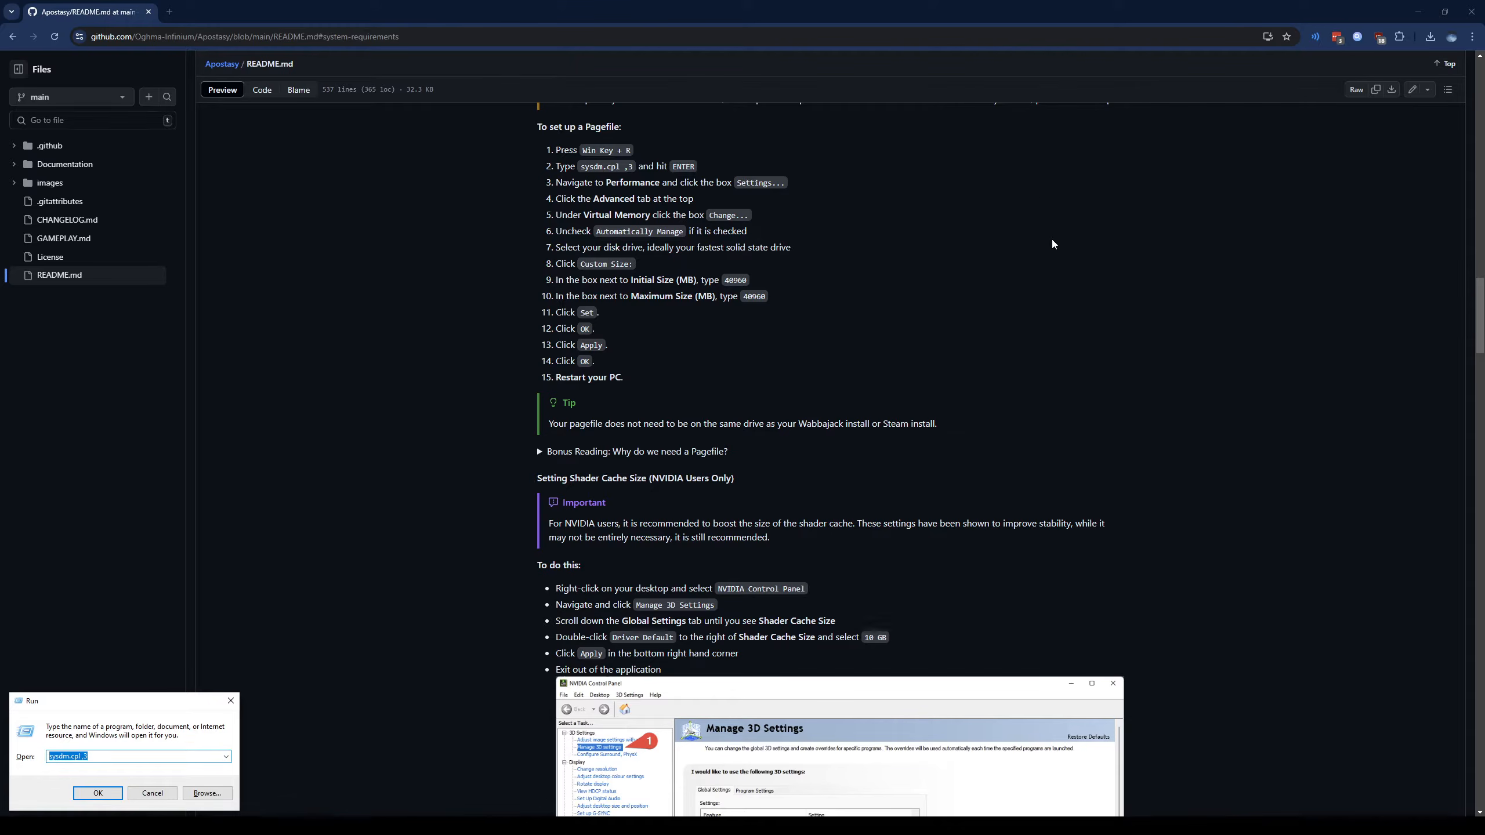
left_click_drag(93, 702, 738, 125)
left_click(1286, 14)
left_click(1418, 12)
left_click_drag(698, 129, 517, 109)
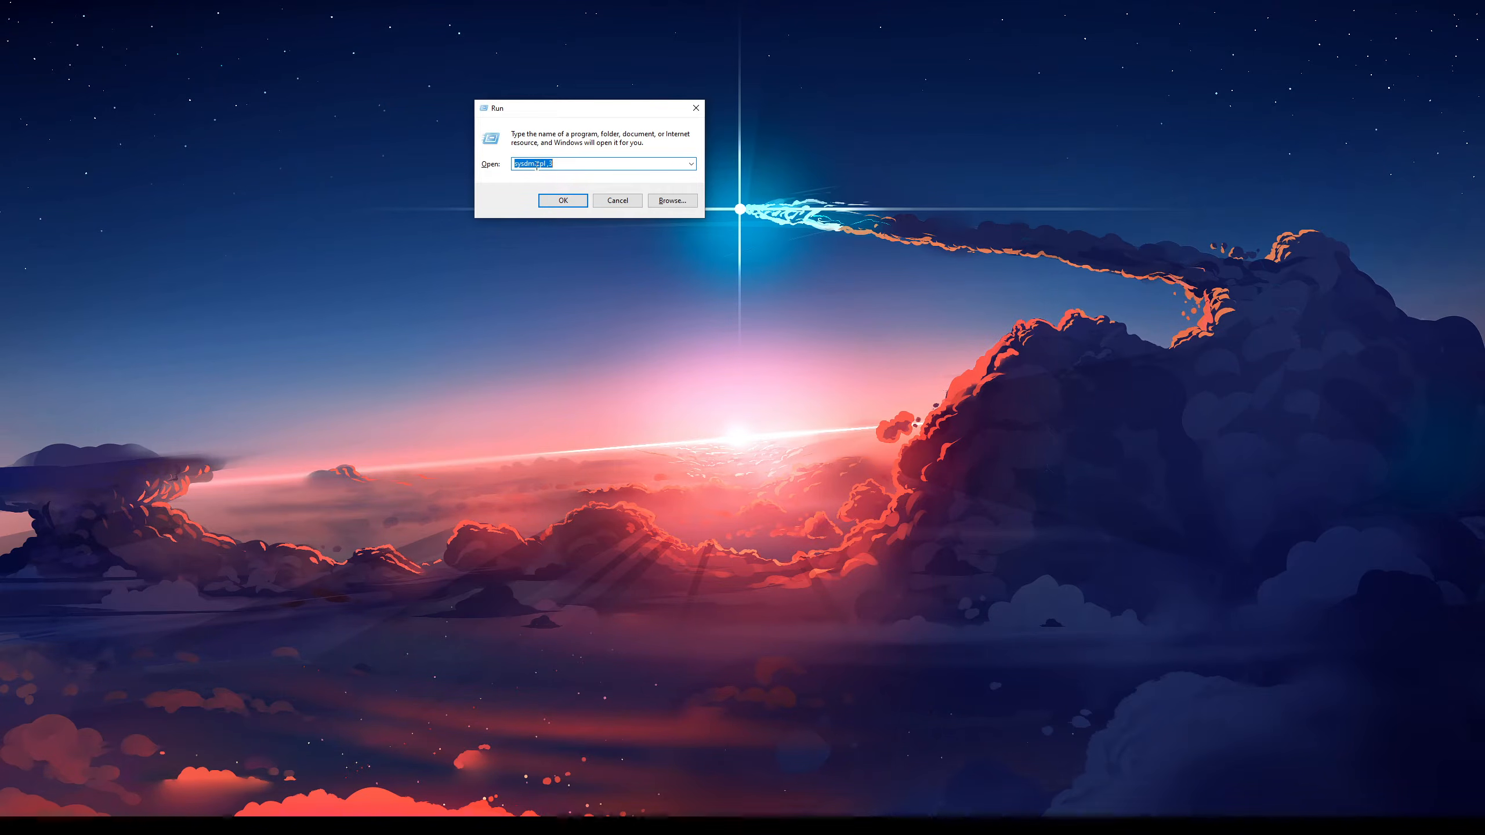
left_click(556, 201)
left_click_drag(203, 62, 676, 126)
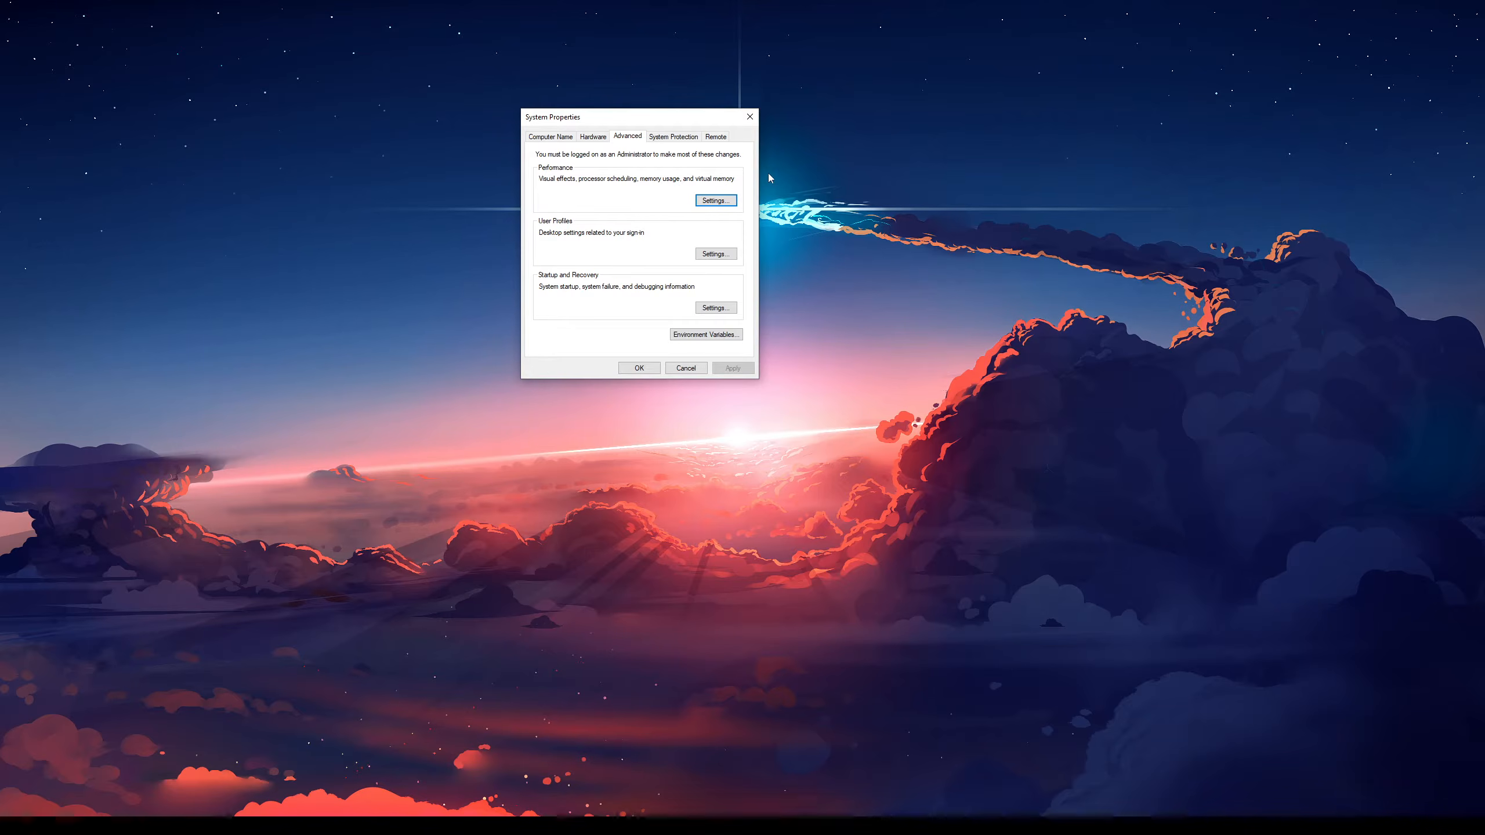
- Open the Virtual Memory settings from the Performance Options and turn off automatic paging file management for all drives
left_click(714, 201)
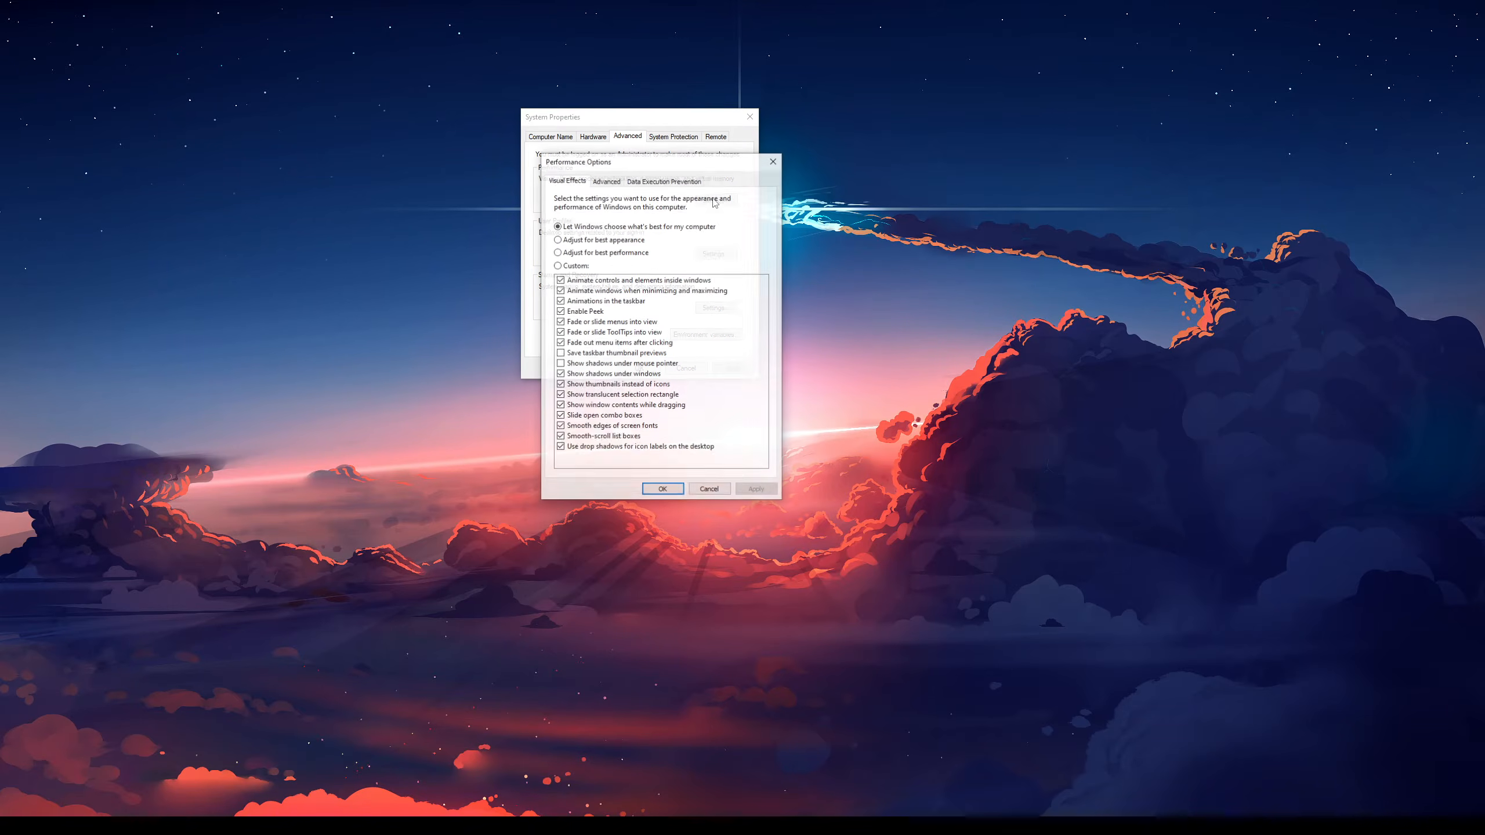
left_click(606, 181)
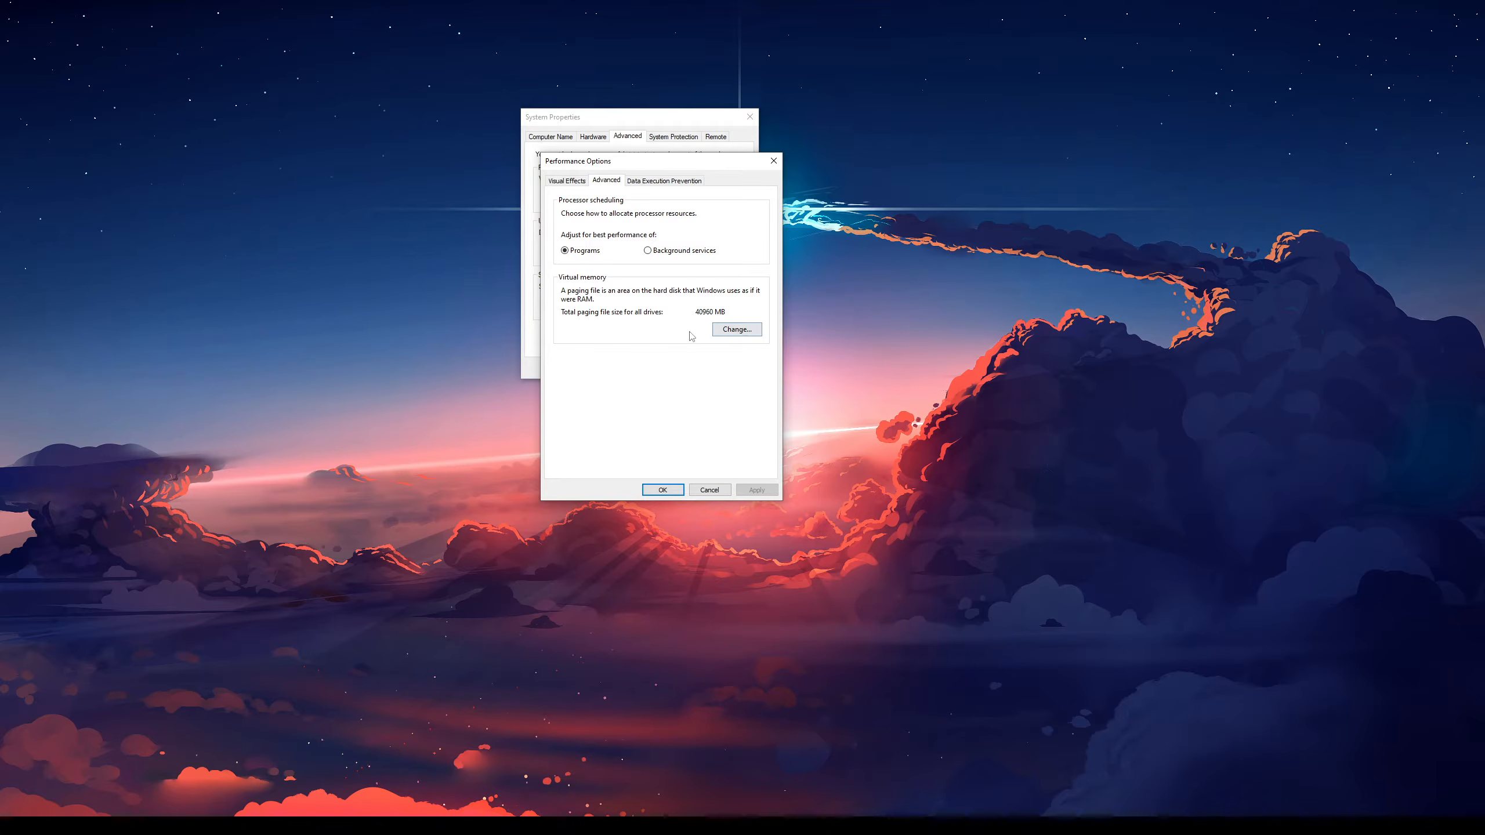
left_click(728, 332)
left_click(590, 214)
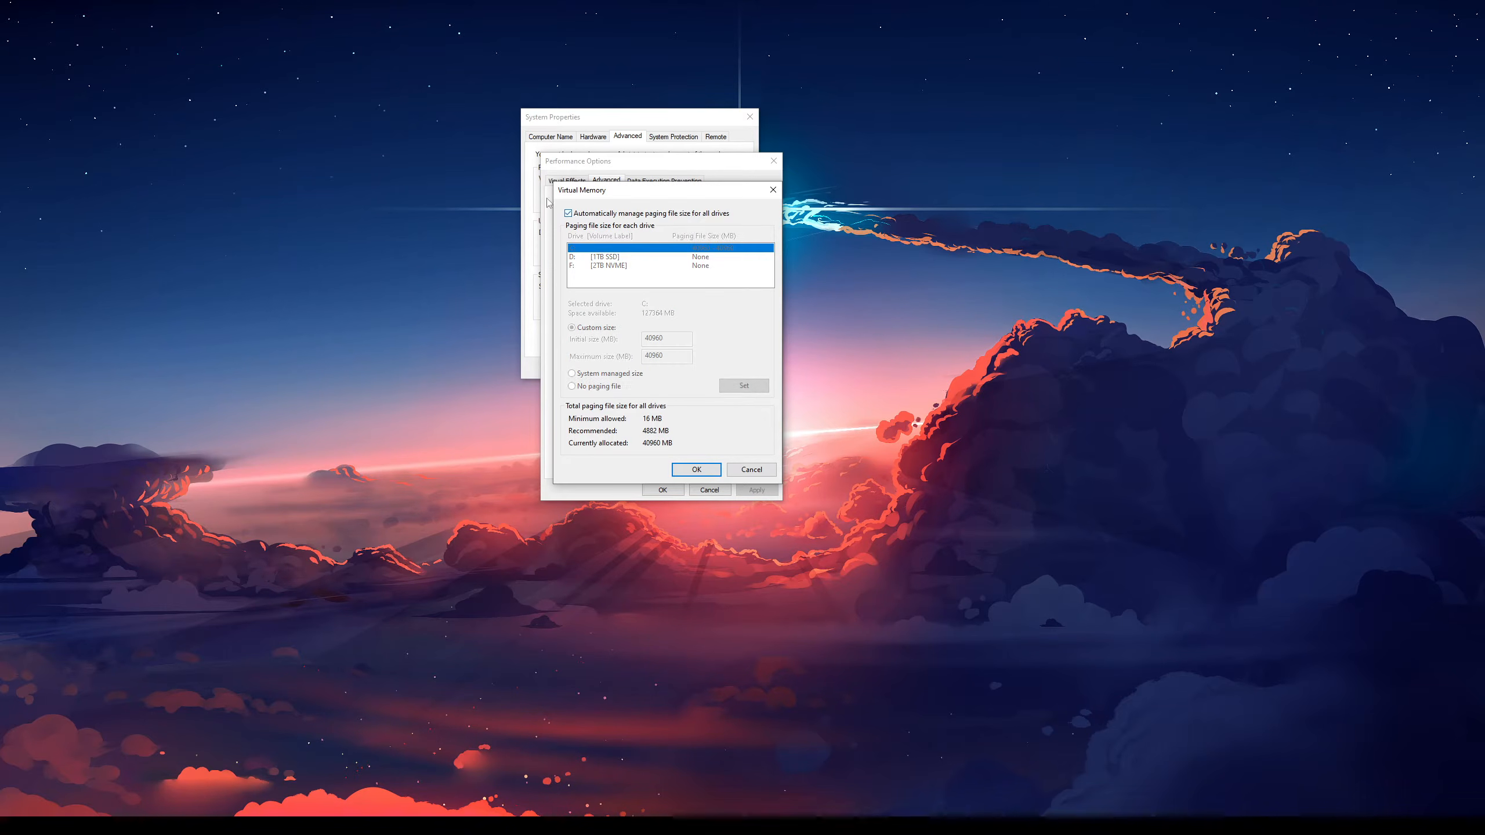
left_click(598, 214)
left_click(605, 373)
left_click(592, 216)
left_click(609, 214)
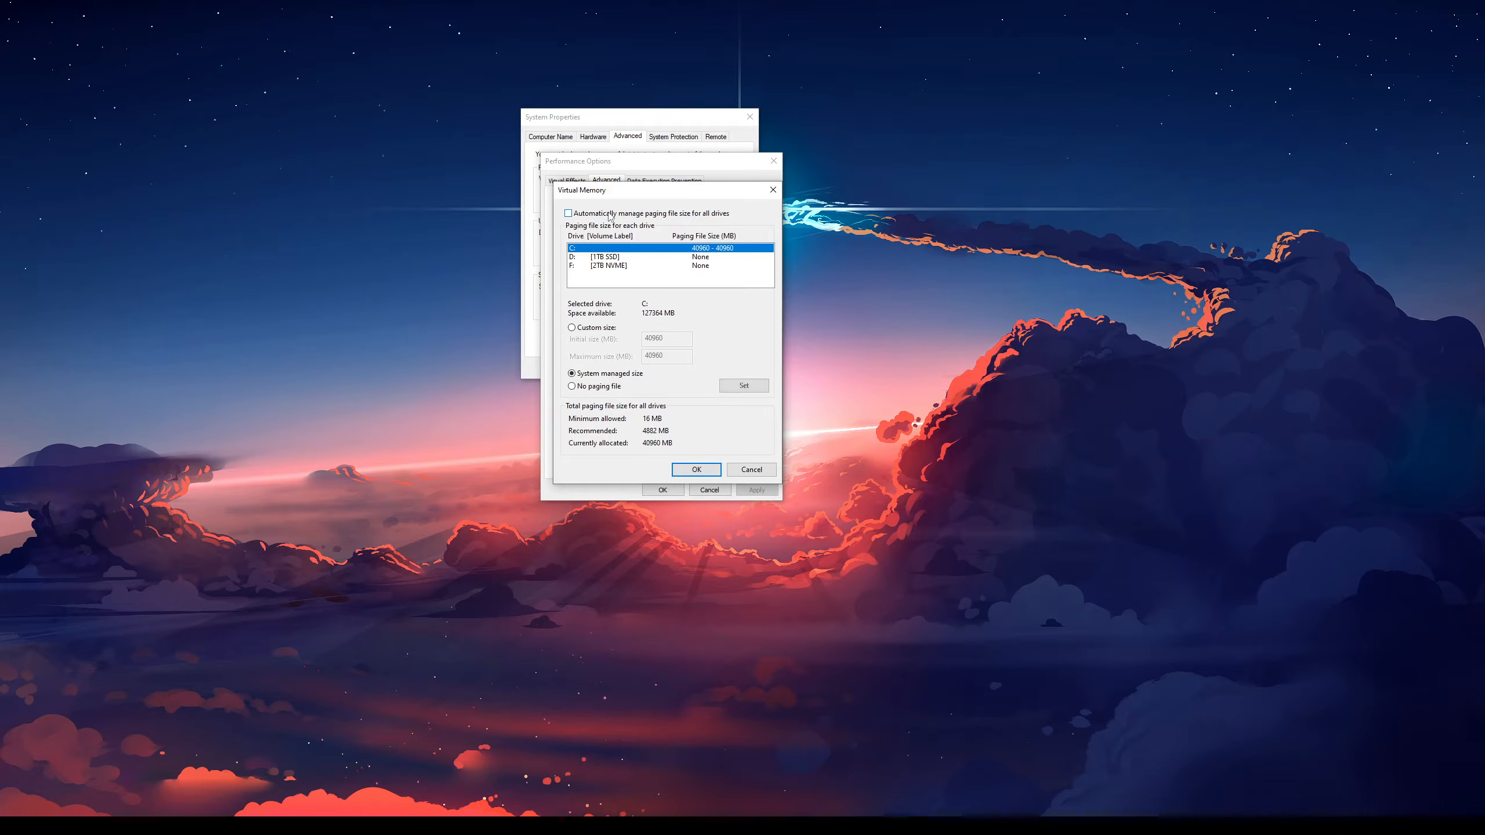
- Set a custom paging file on drive C: with initial and maximum sizes of 40960 MB, and confirm all the system dialogs
left_click(591, 328)
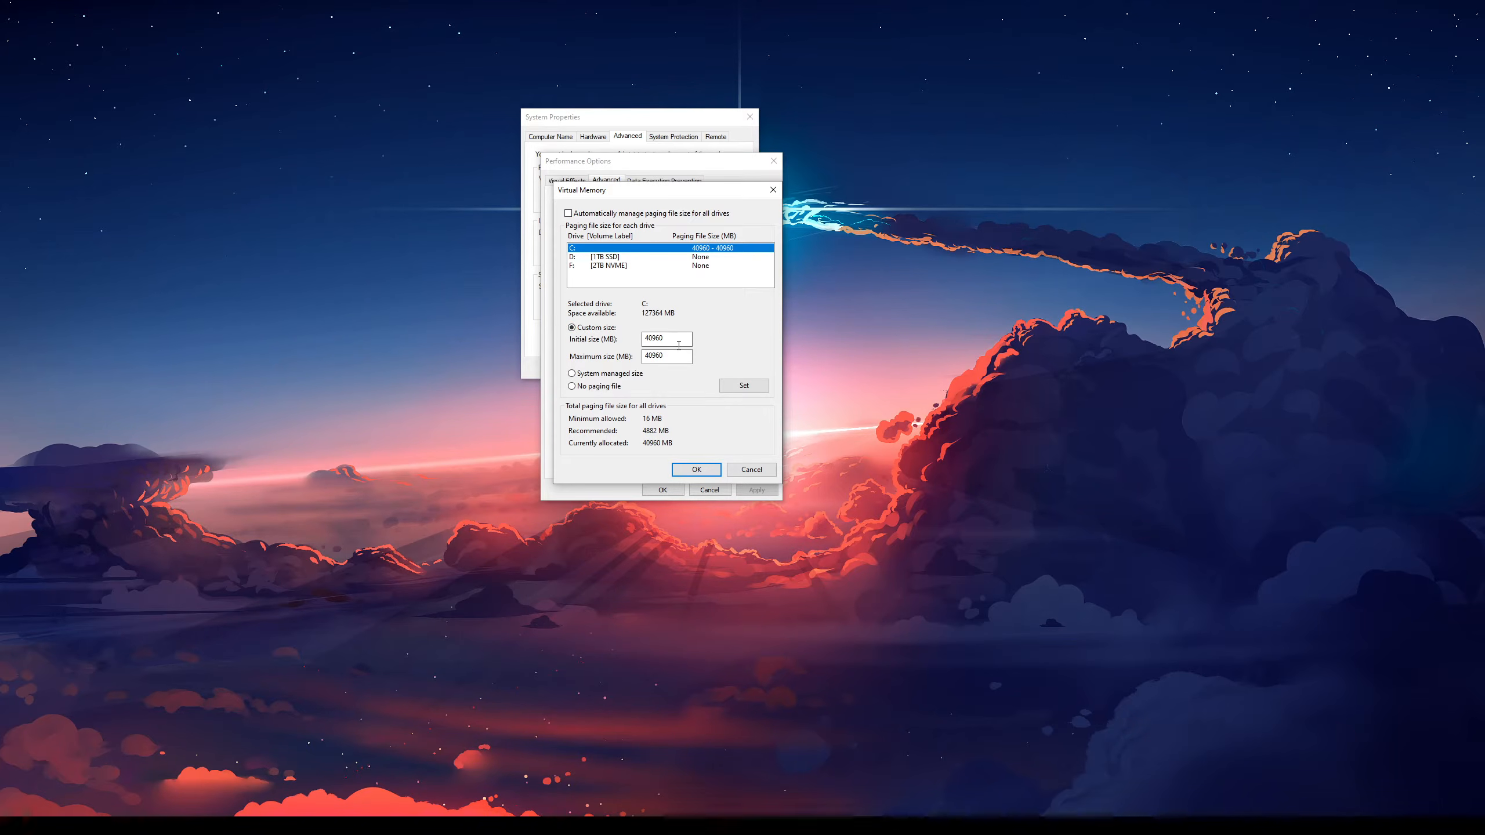
double_click(644, 339)
type("40960")
left_click_drag(662, 340, 618, 338)
left_click(670, 357)
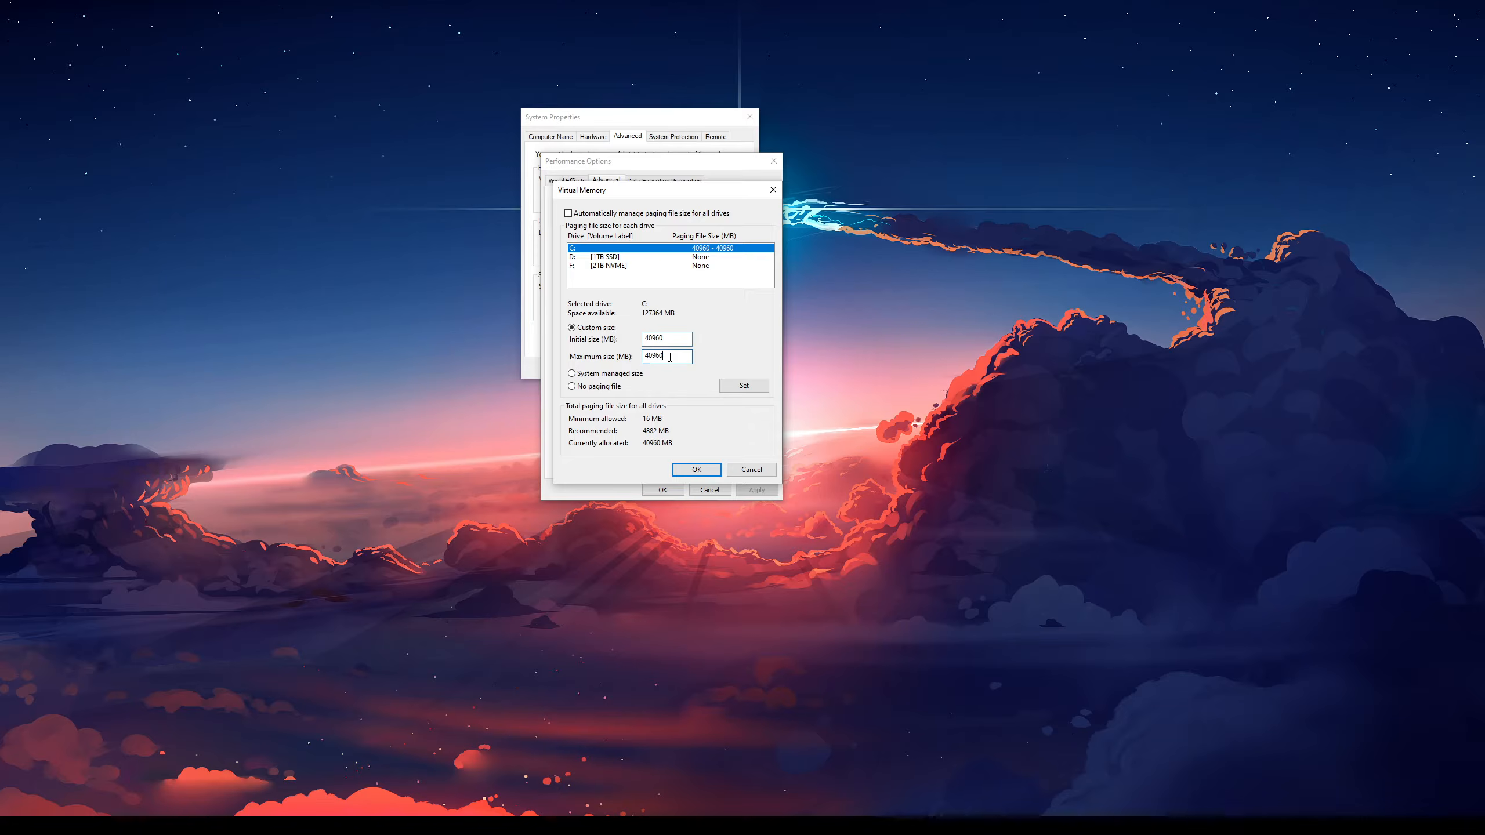
left_click(754, 388)
left_click(695, 469)
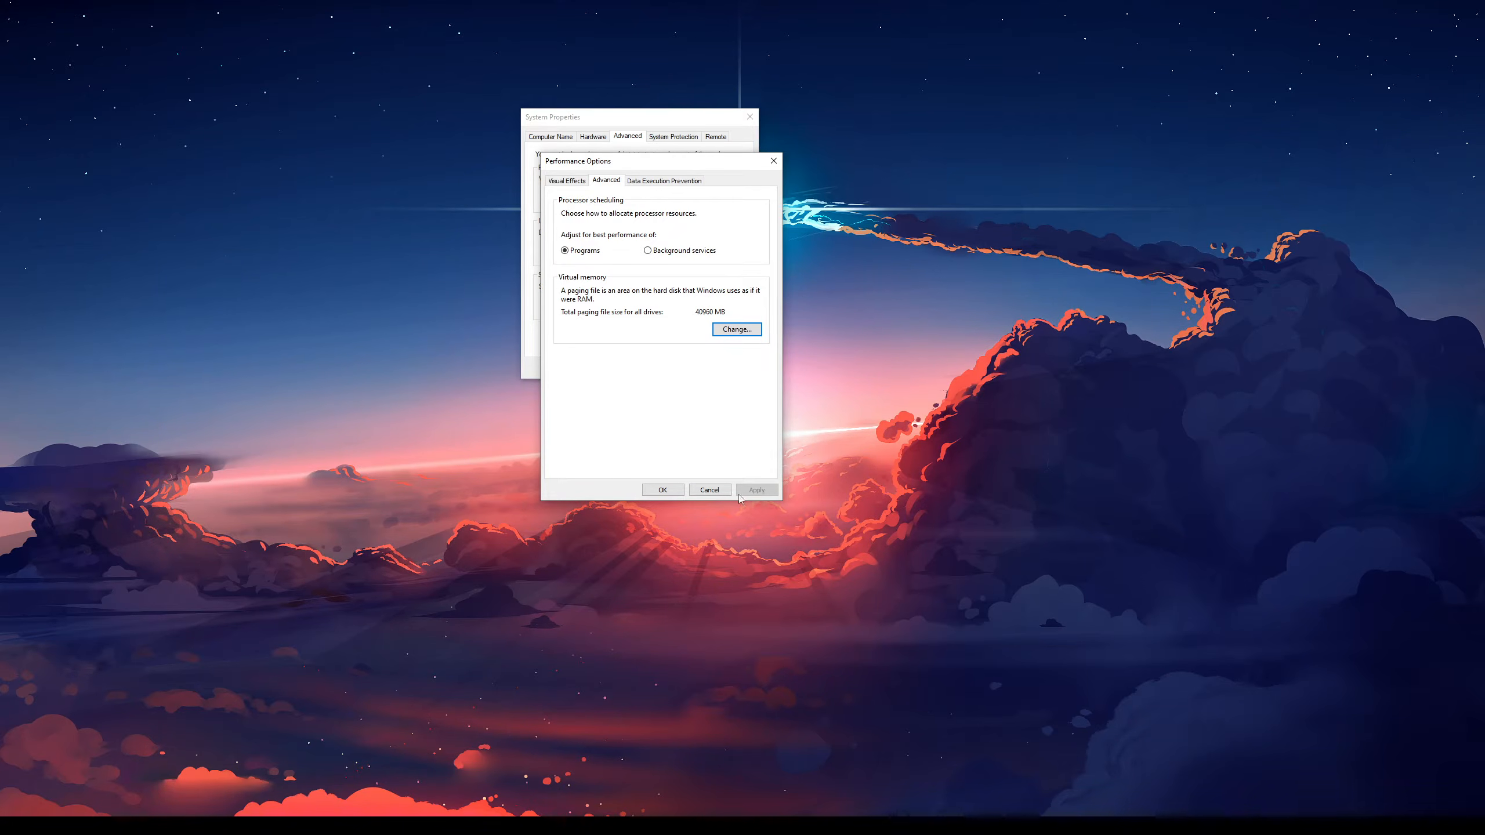
left_click(655, 490)
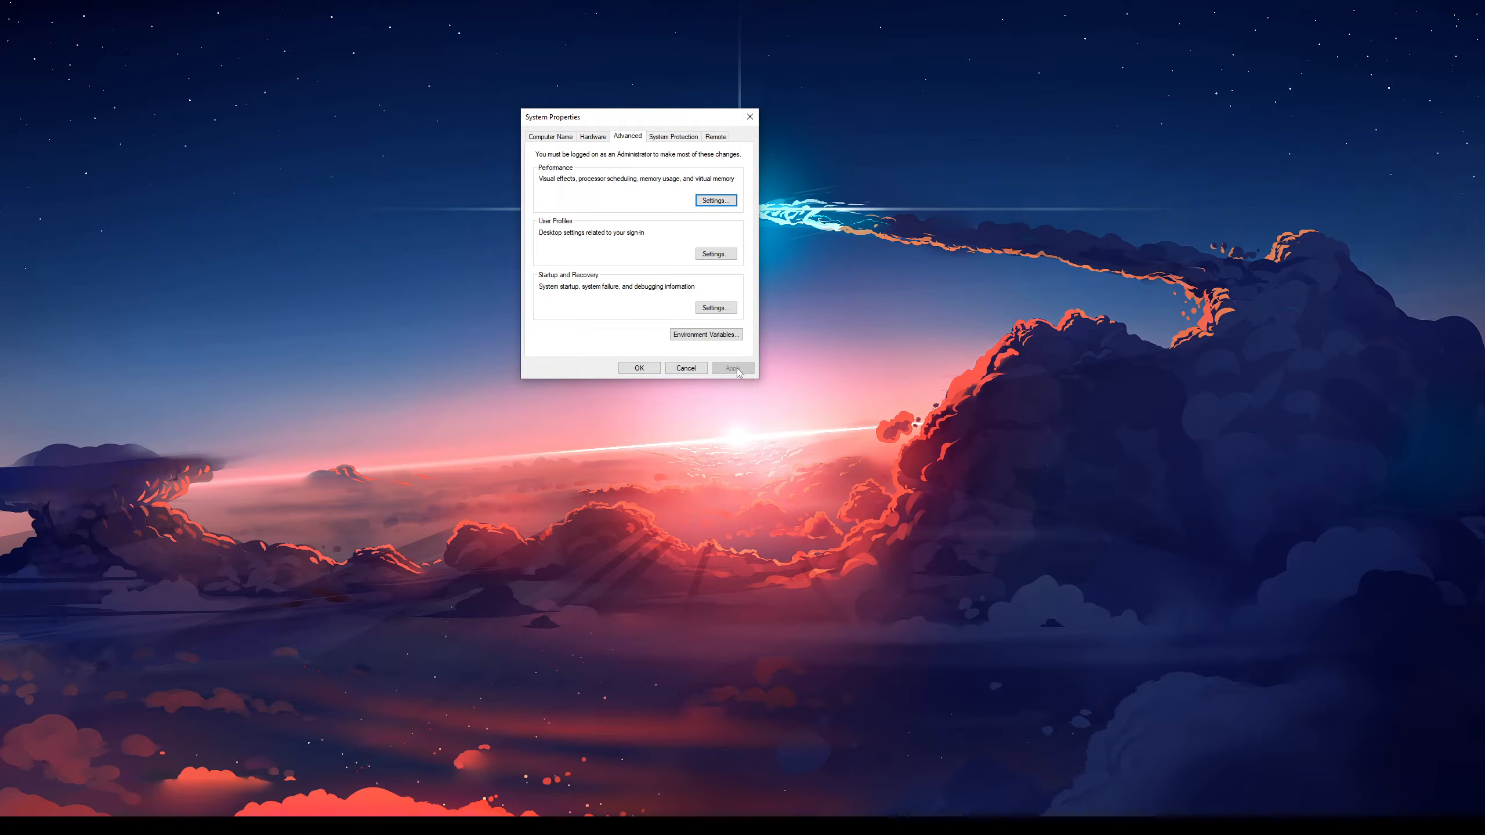
left_click(657, 371)
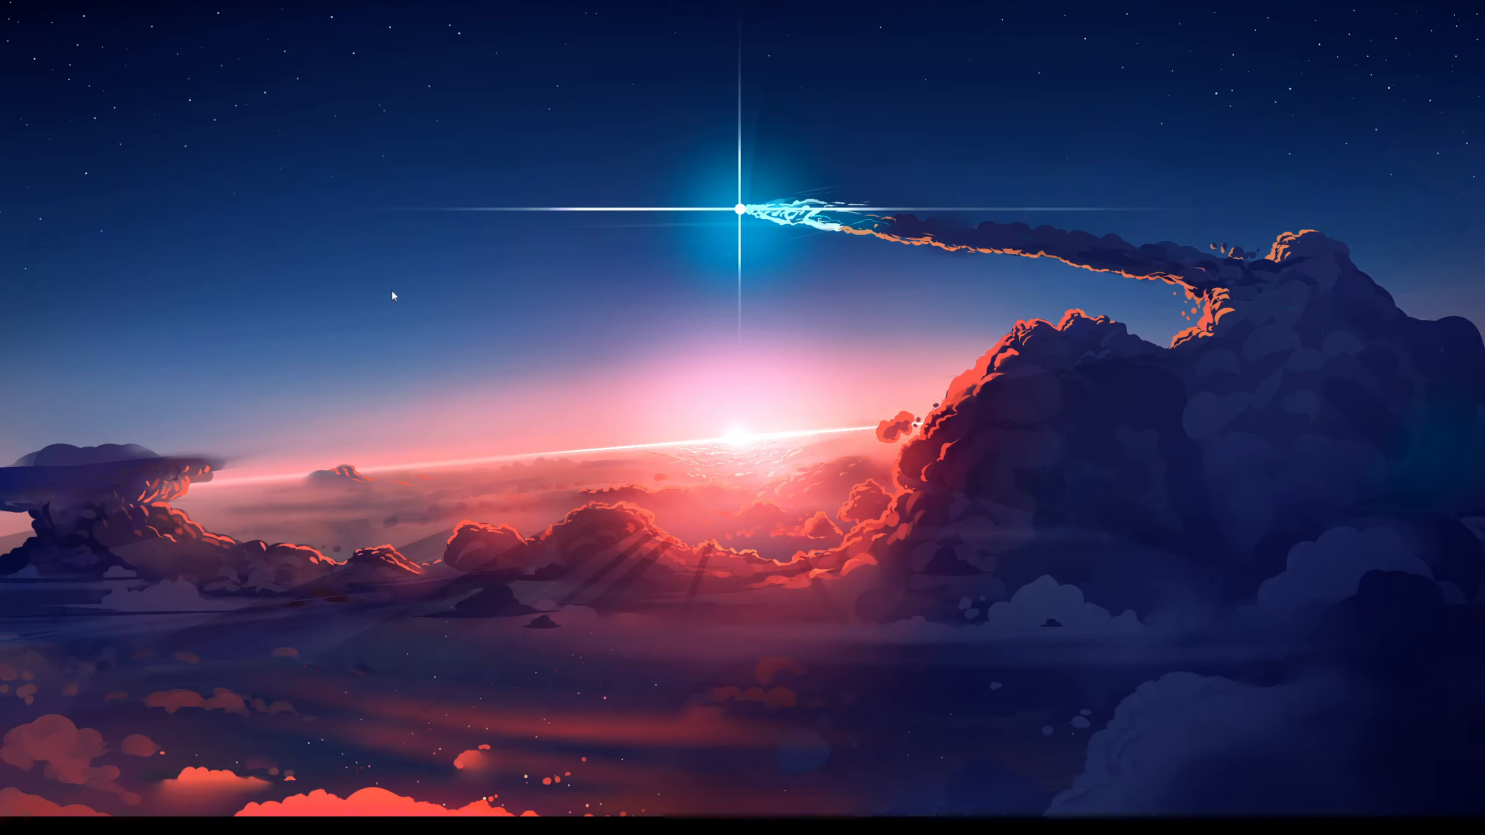
- Open the NVIDIA Control Panel's global 3D settings and display the available Shader Cache Size options
right_click(445, 186)
left_click(525, 299)
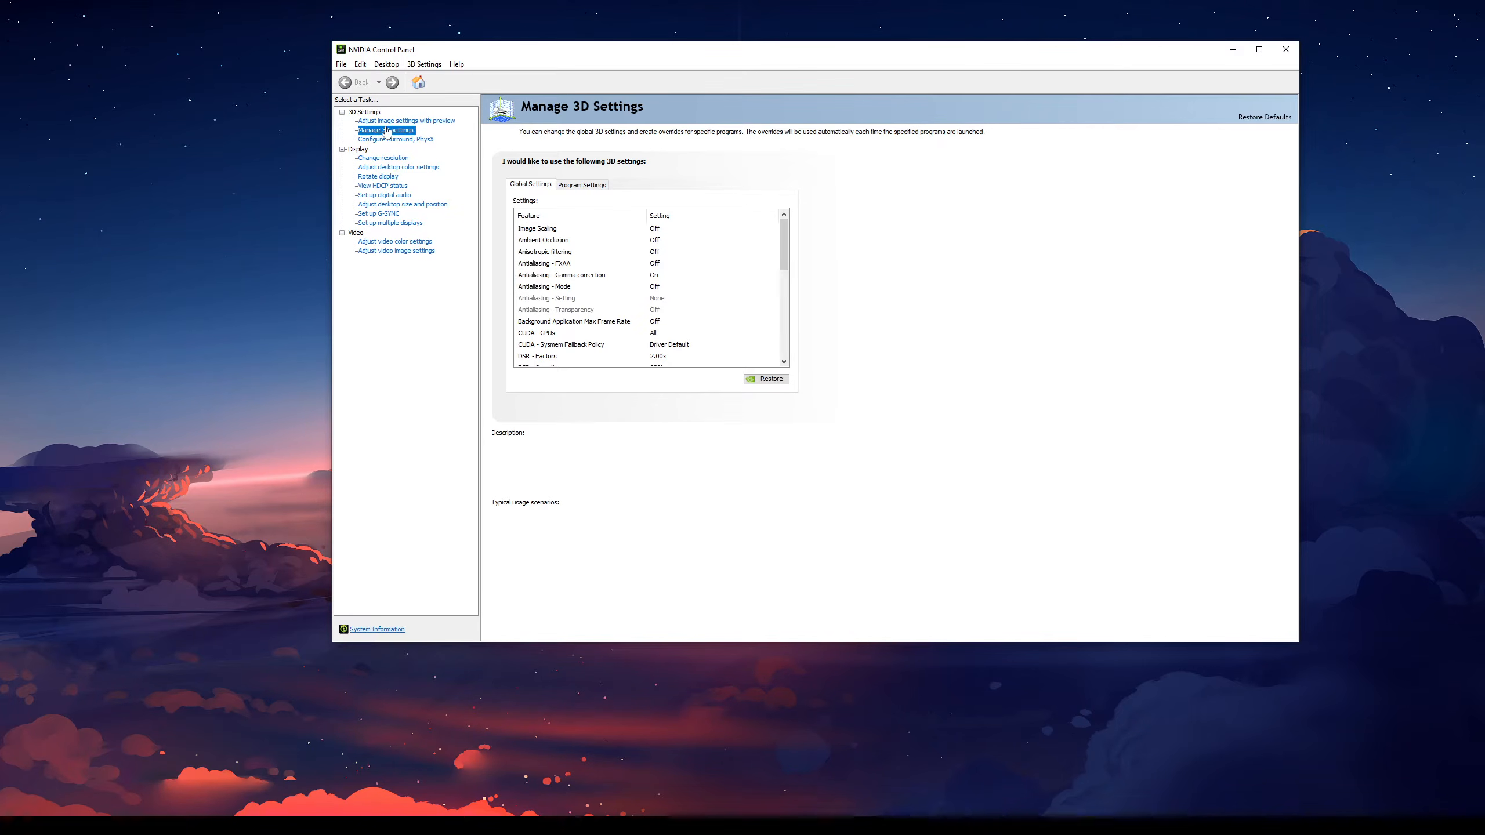
left_click_drag(784, 249, 809, 348)
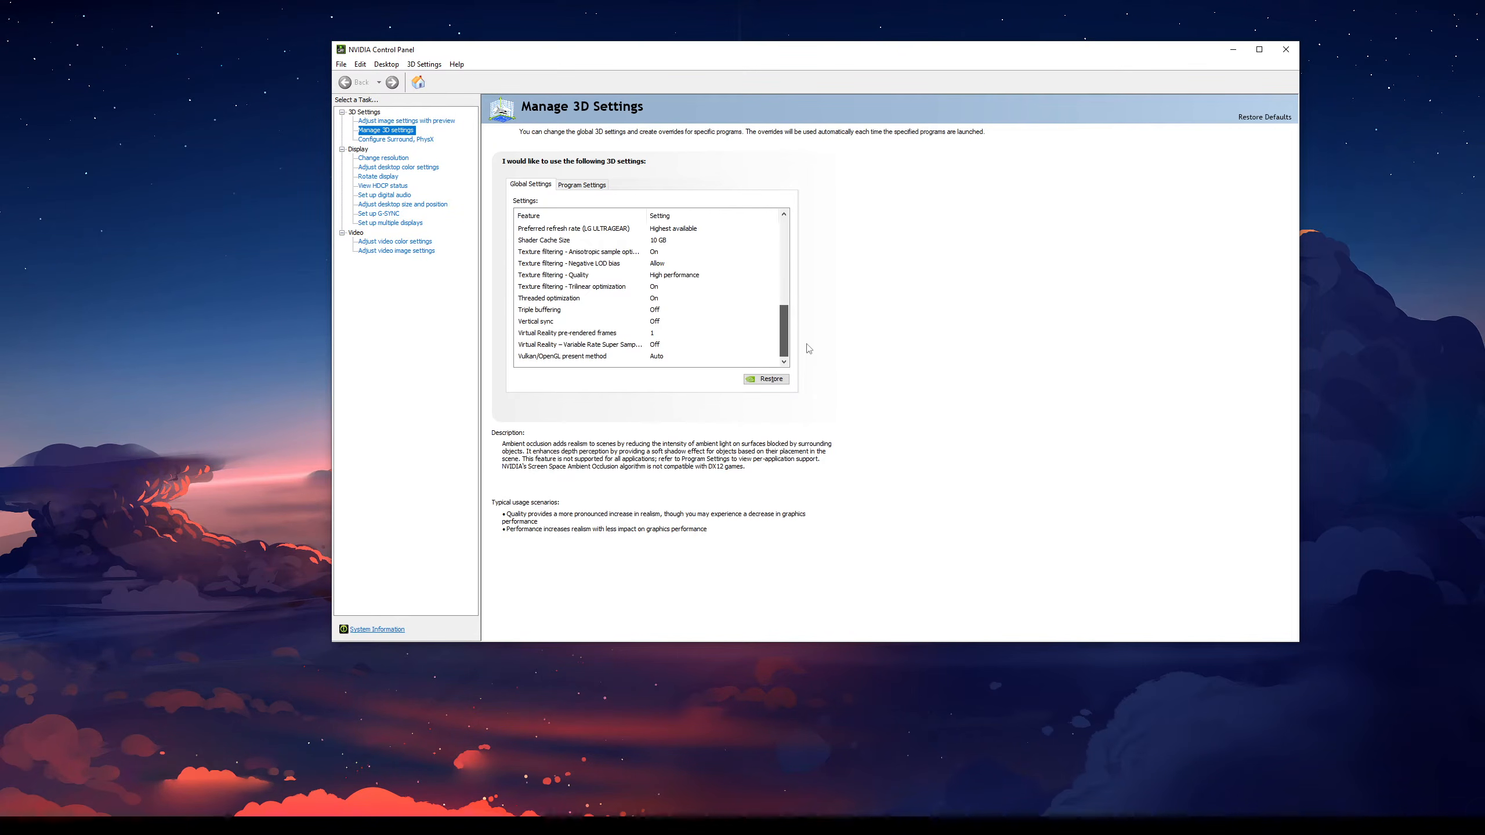
left_click(596, 240)
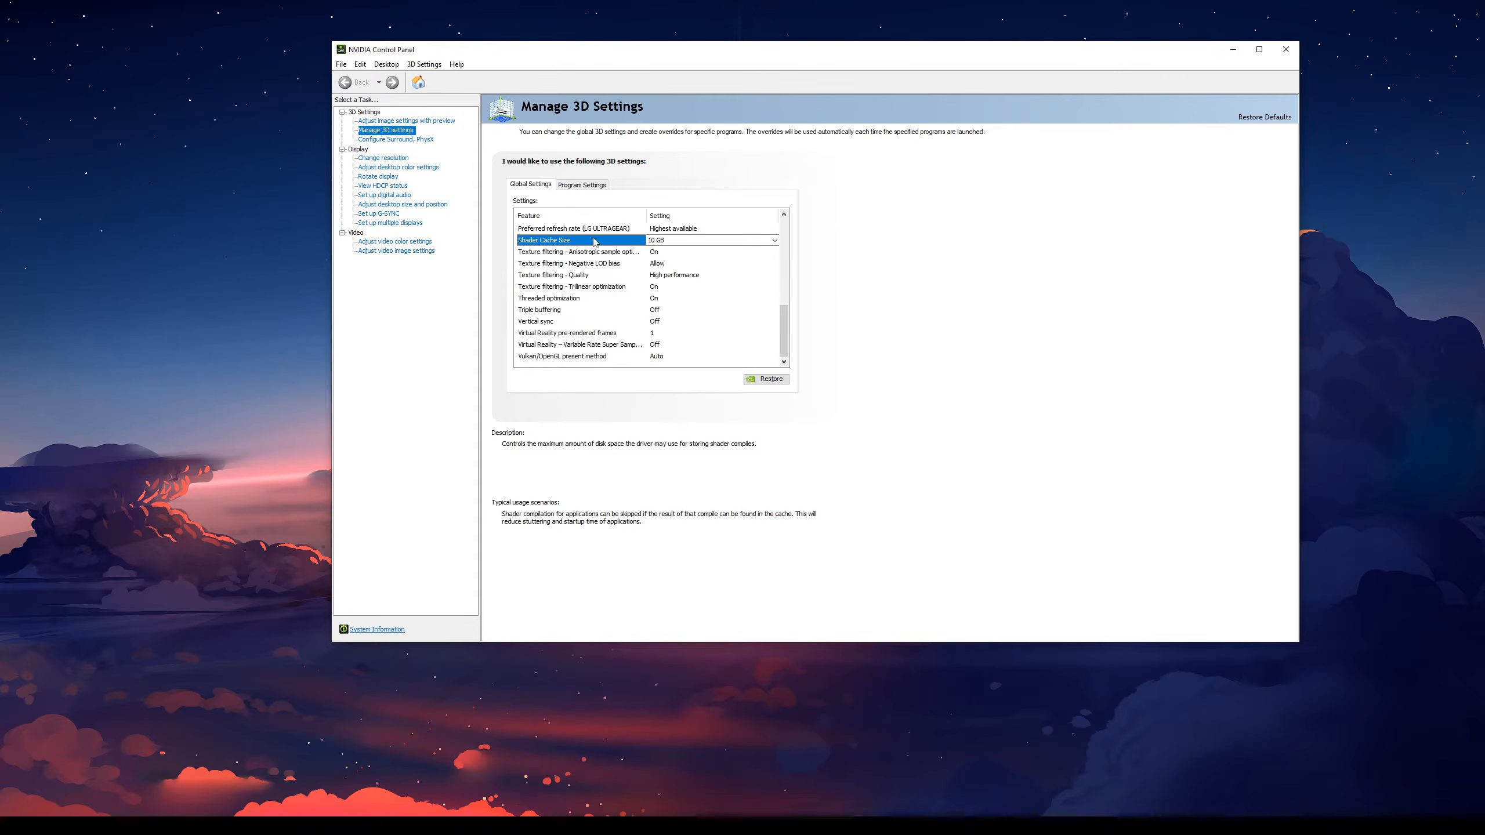
left_click(687, 240)
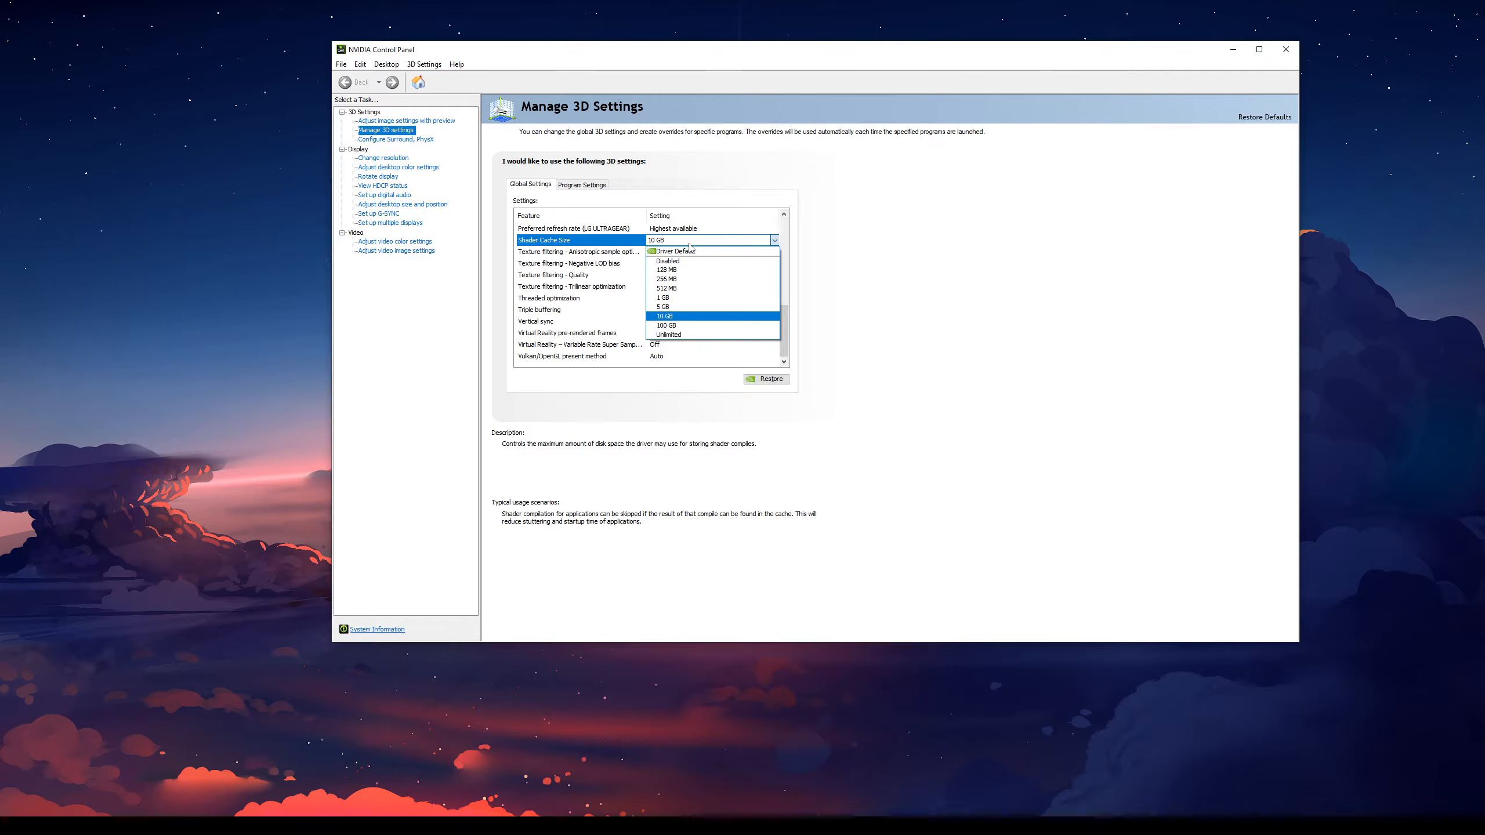
- Try a Shader Cache Size of 100 GB, return it to 10 GB, and close the NVIDIA Control Panel
left_click(690, 244)
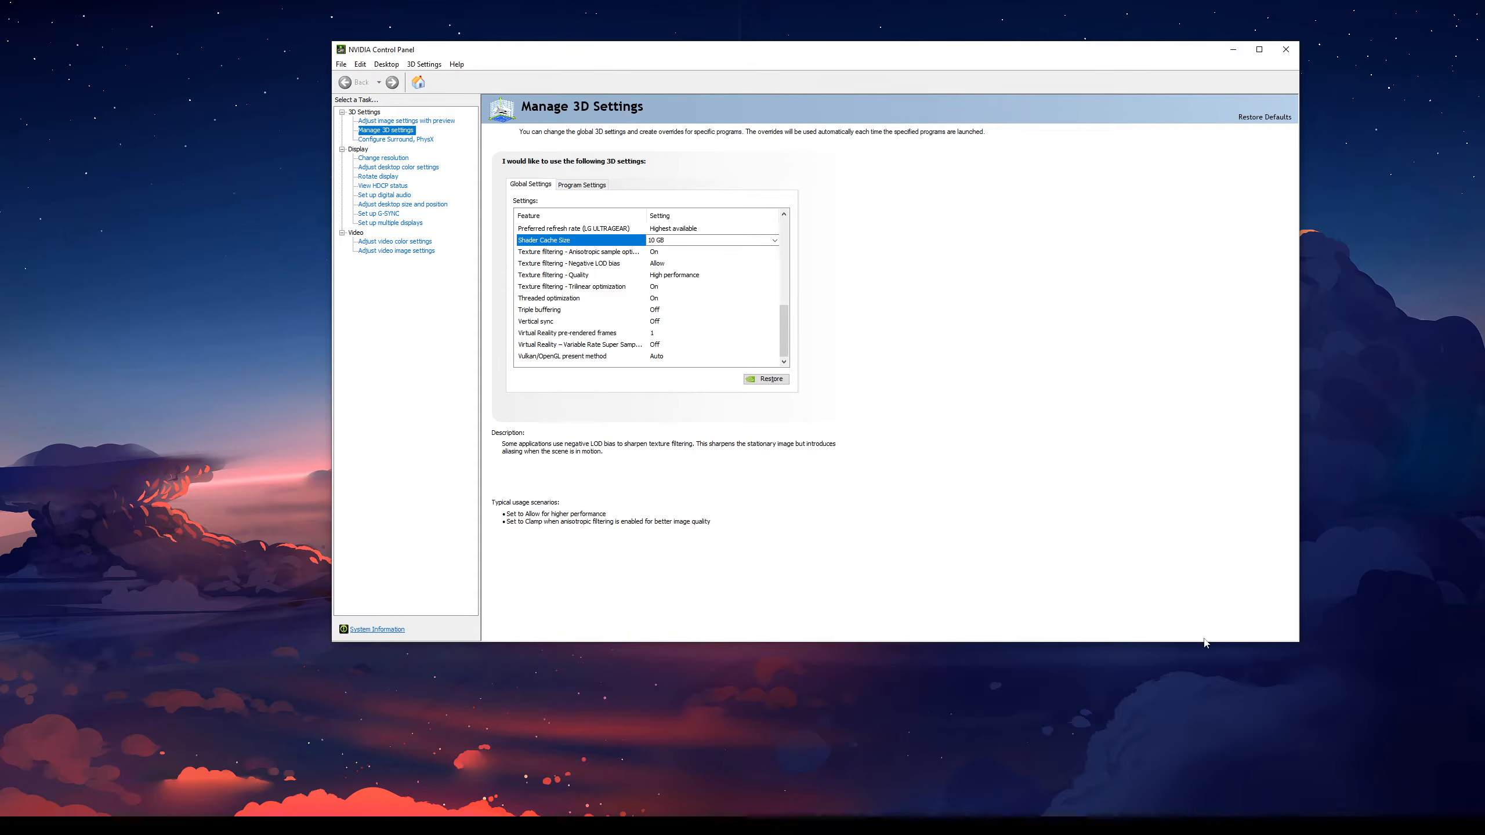
left_click(719, 245)
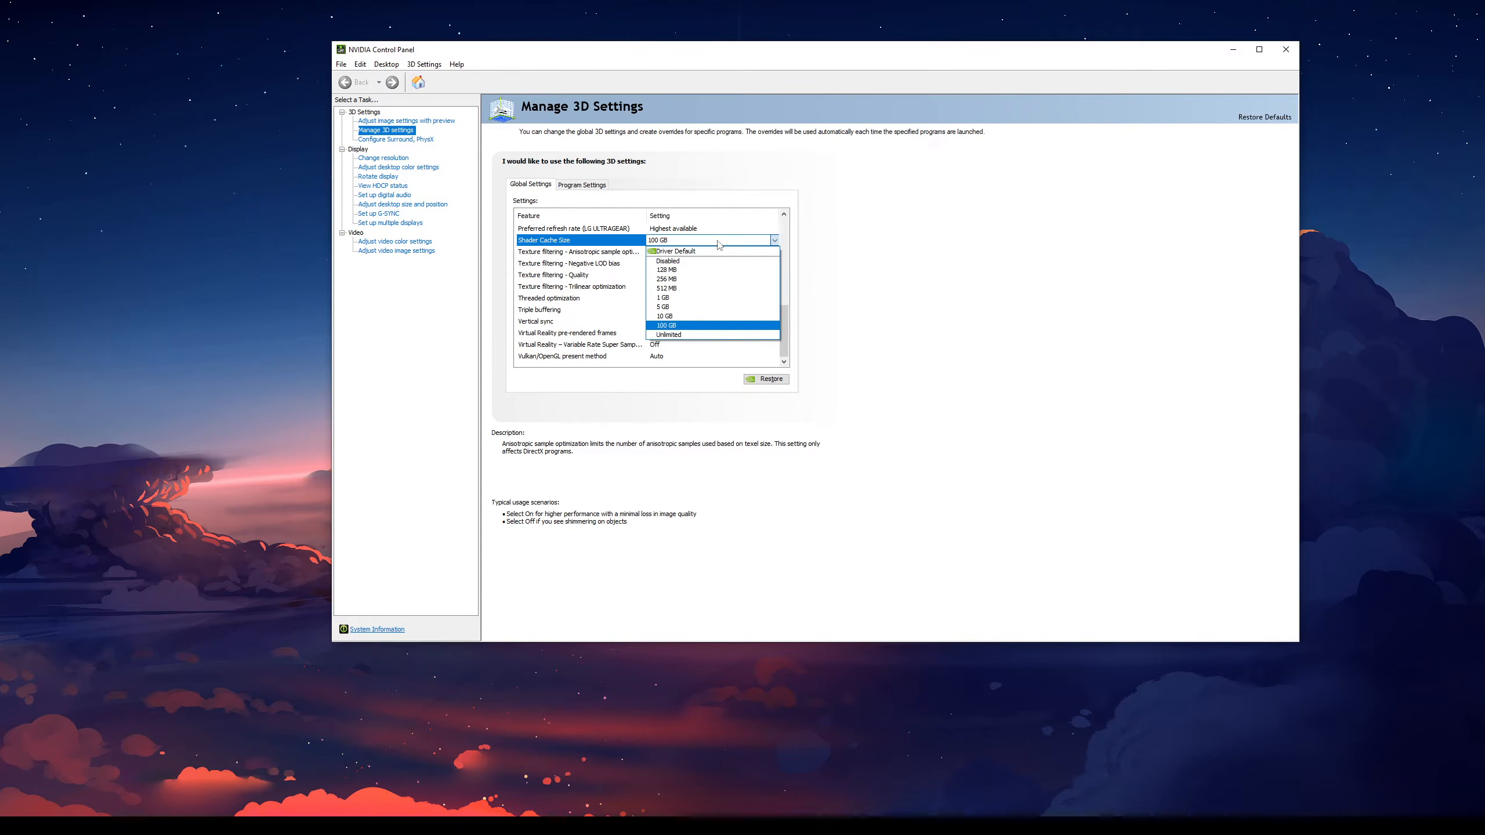
left_click(702, 245)
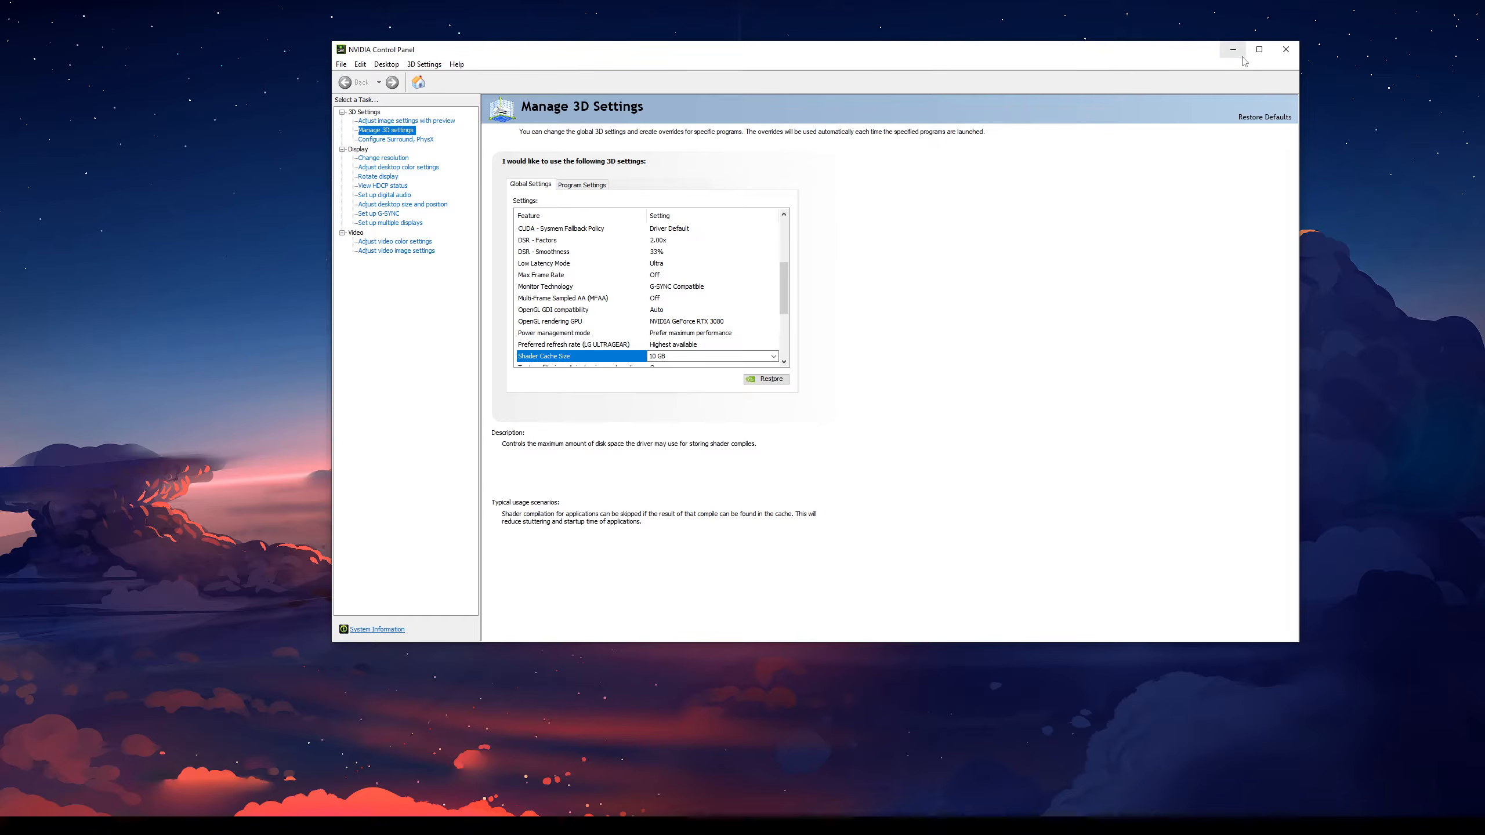
left_click(1289, 54)
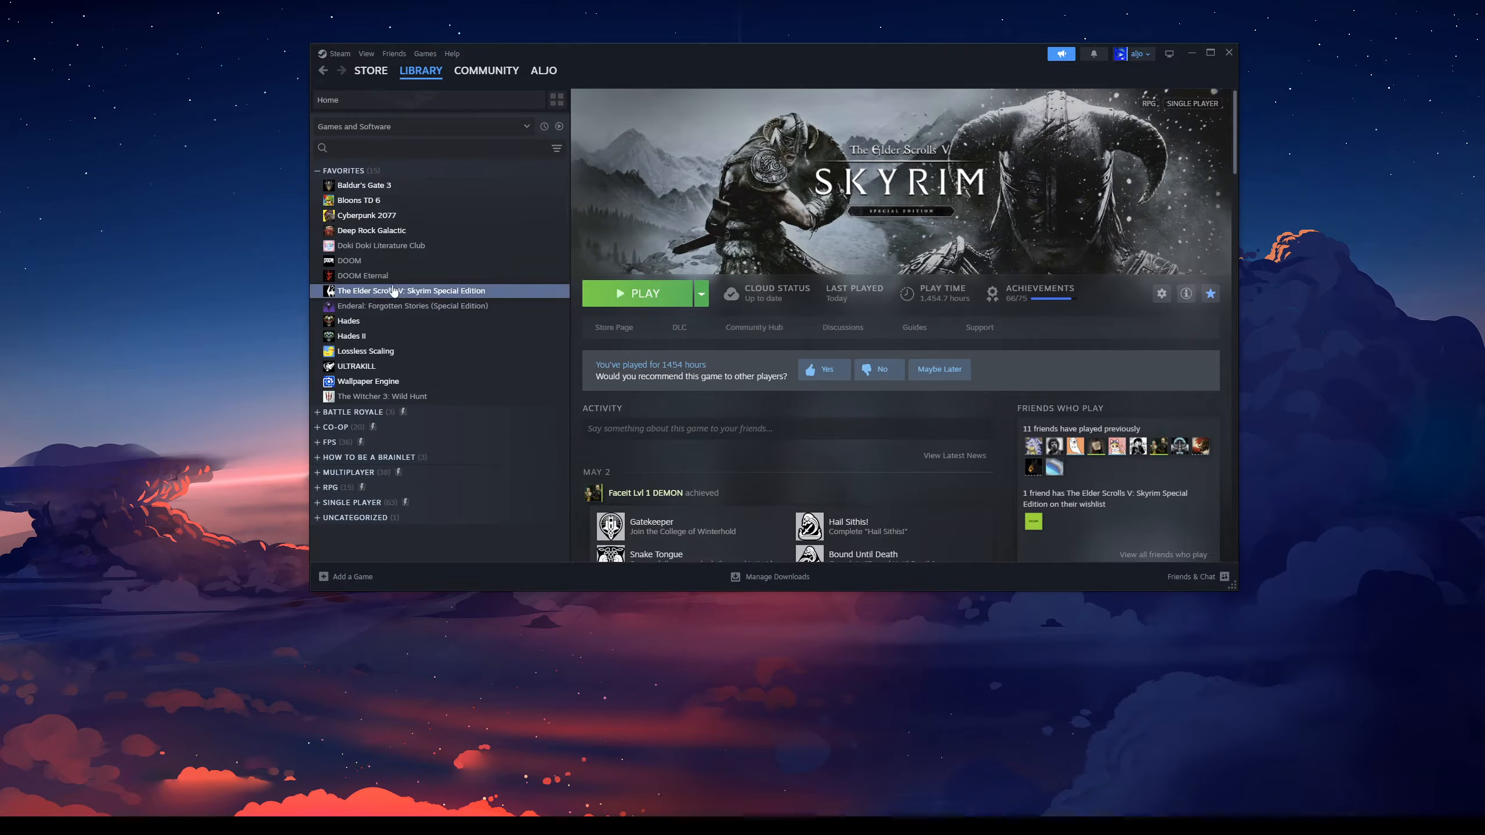
- In Steam, open the properties of The Elder Scrolls V: Skyrim Special Edition and view its installed files and update settings
right_click(465, 297)
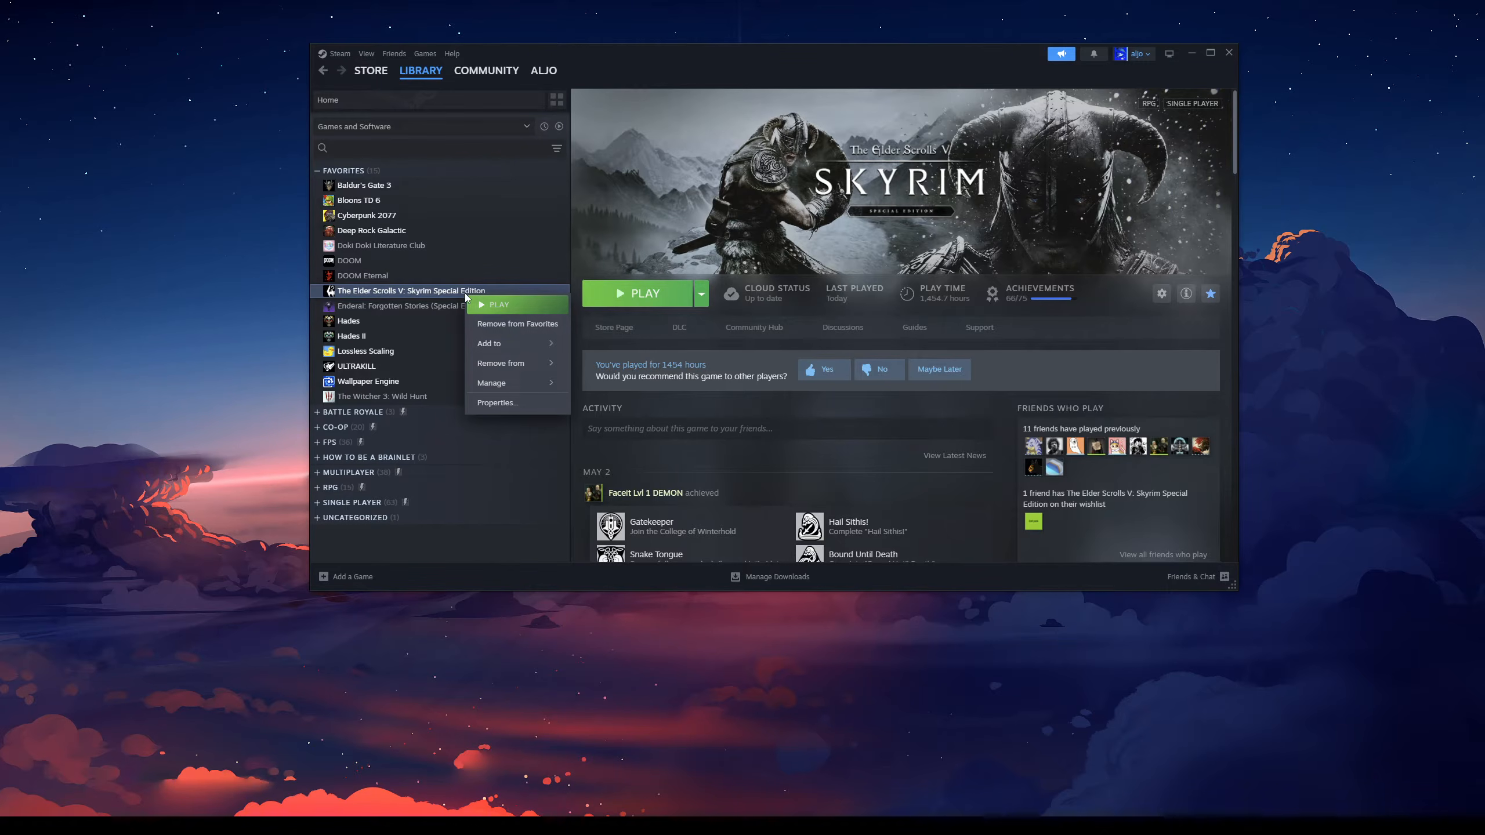
left_click(504, 404)
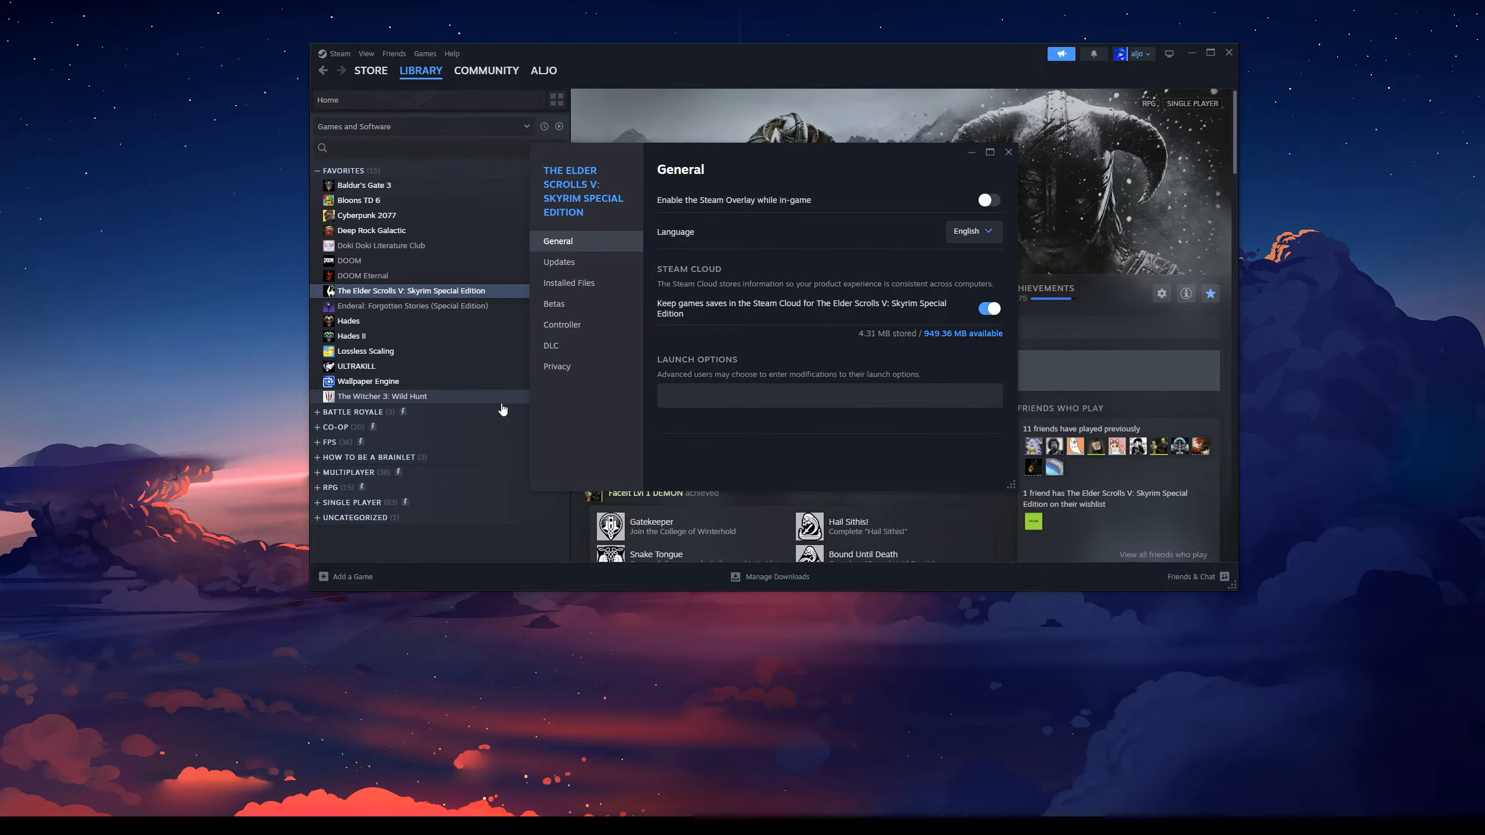
left_click(580, 284)
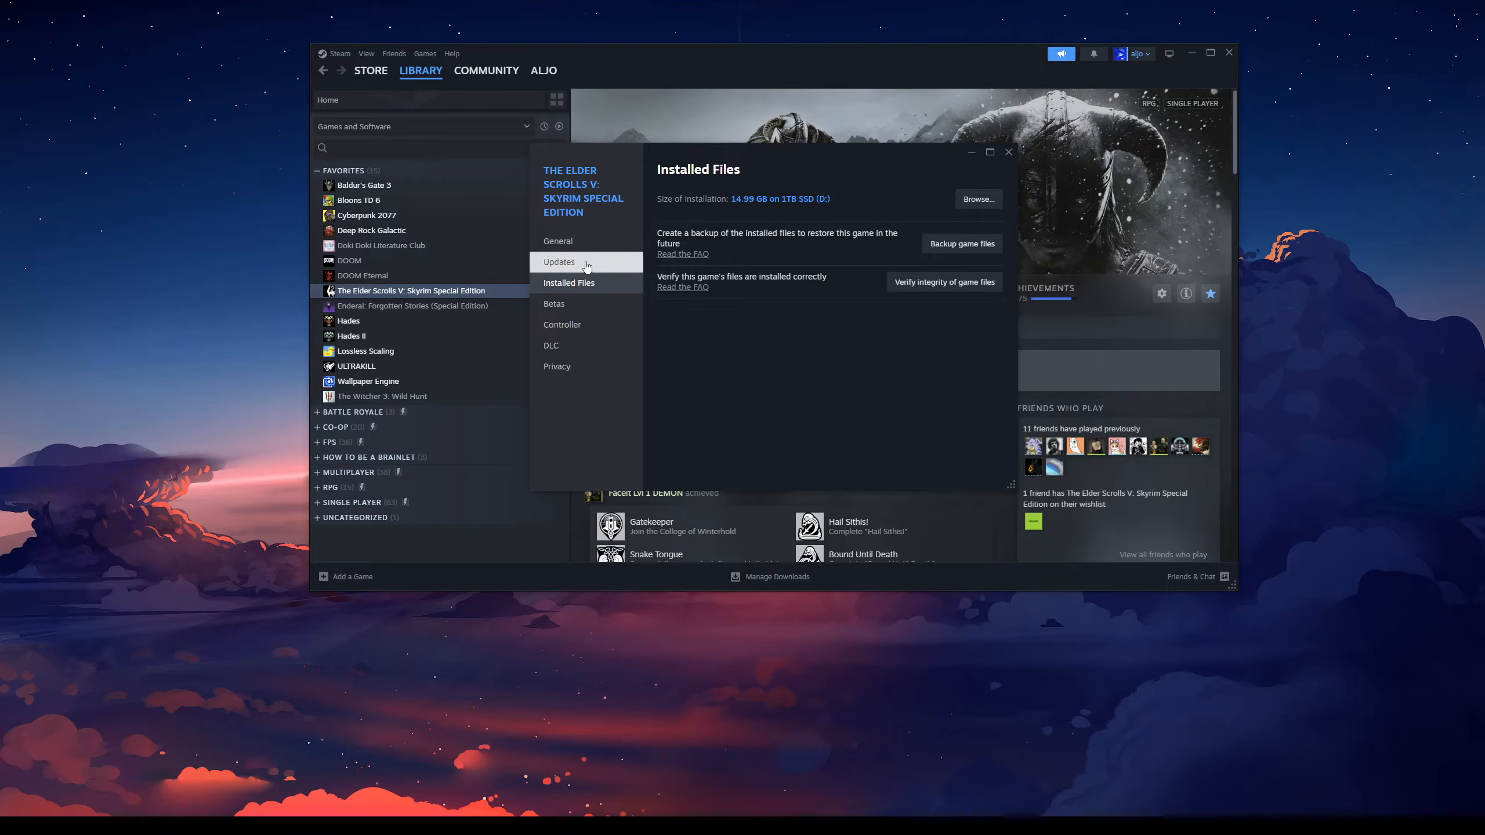
left_click(582, 264)
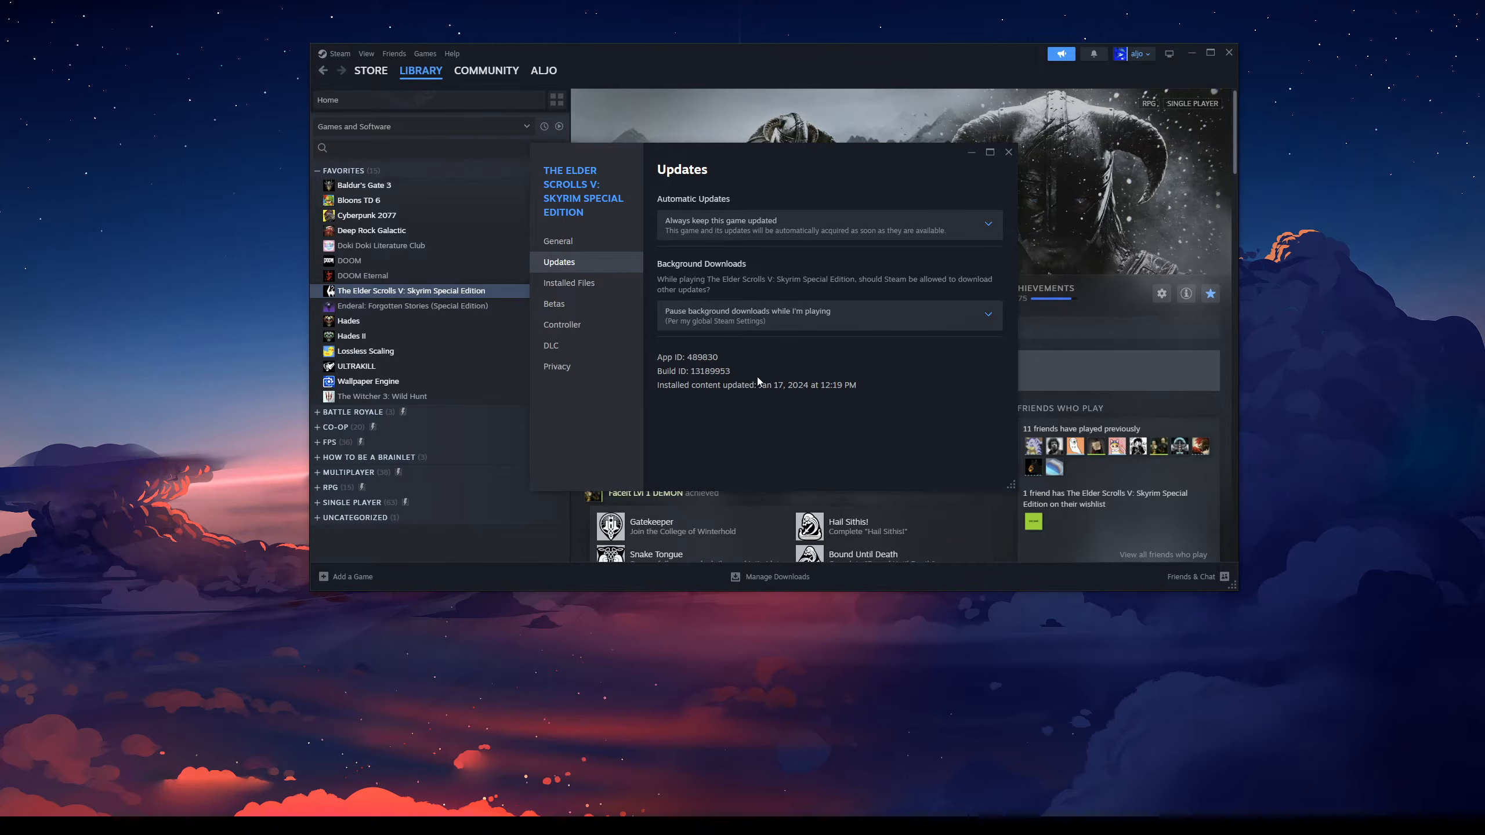
- Check the language choices in Skyrim Special Edition's general properties and view its privacy settings
left_click(593, 242)
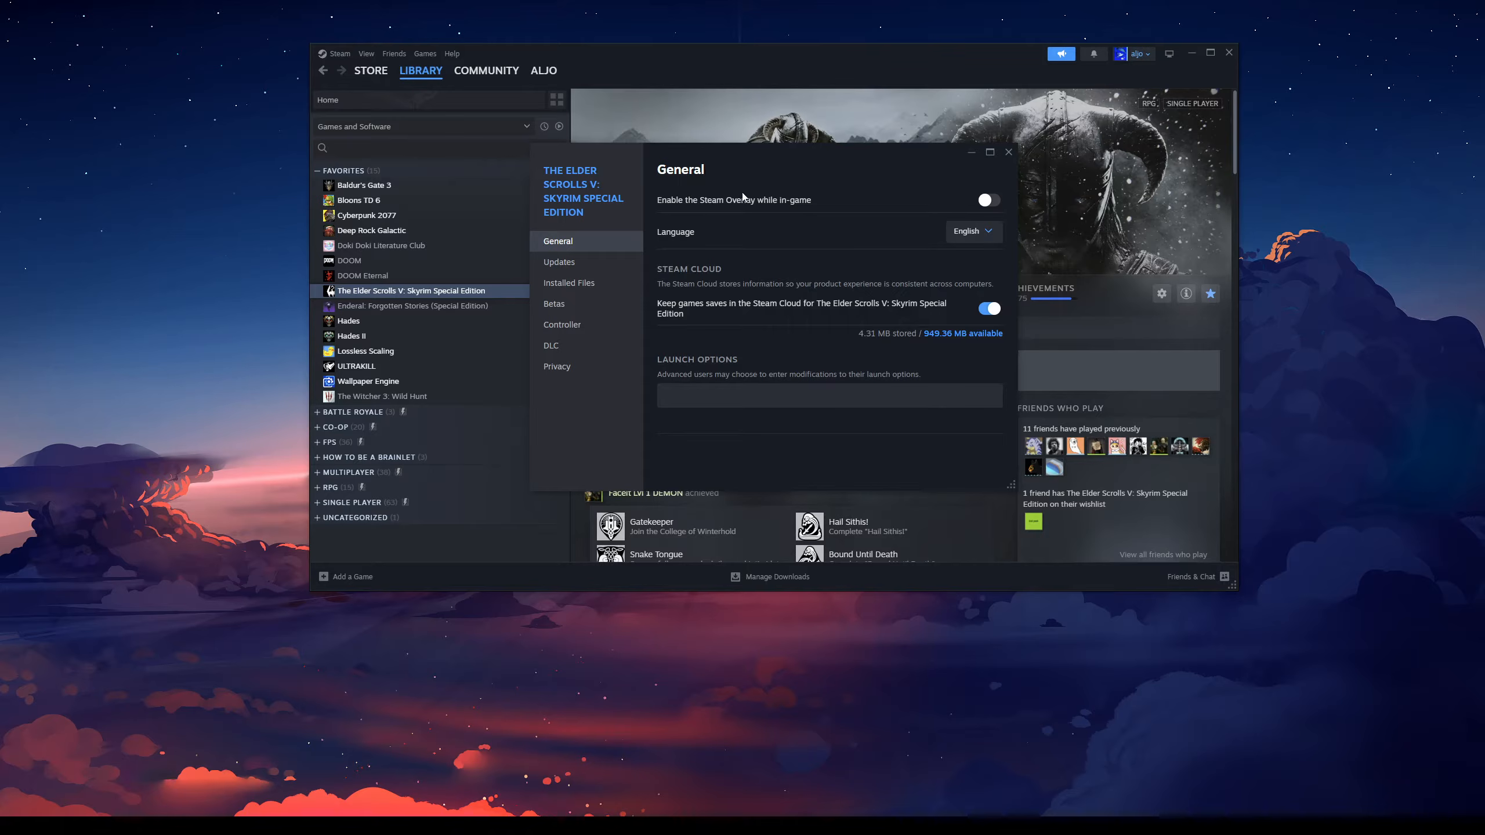
left_click(946, 239)
left_click(877, 268)
left_click(563, 366)
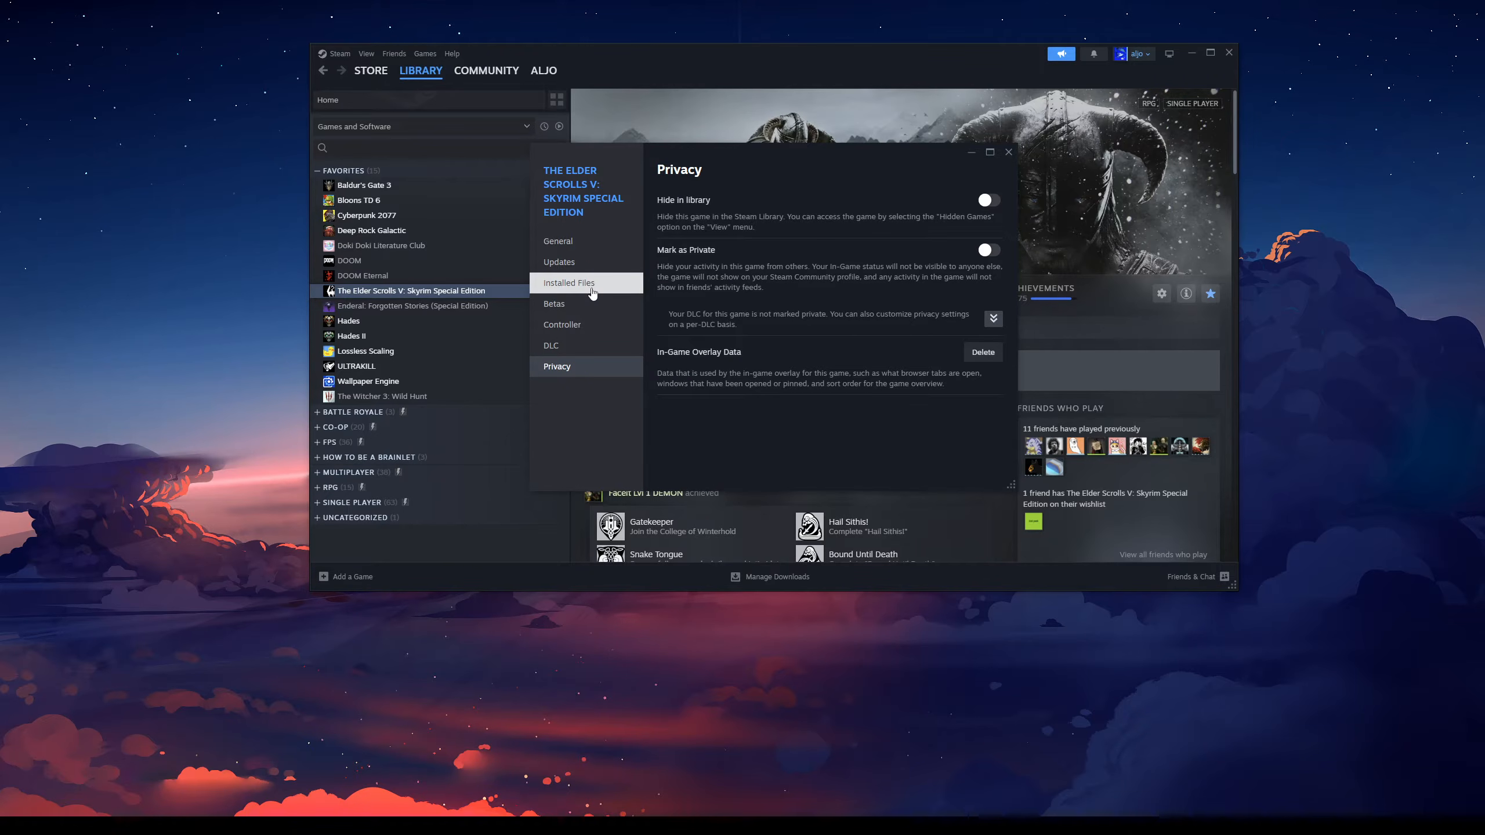
- Switch to the File Explorer window showing Data, place it over Steam, and go to the SteamLibrary\steamapps\common folder
mouse_move(204, 826)
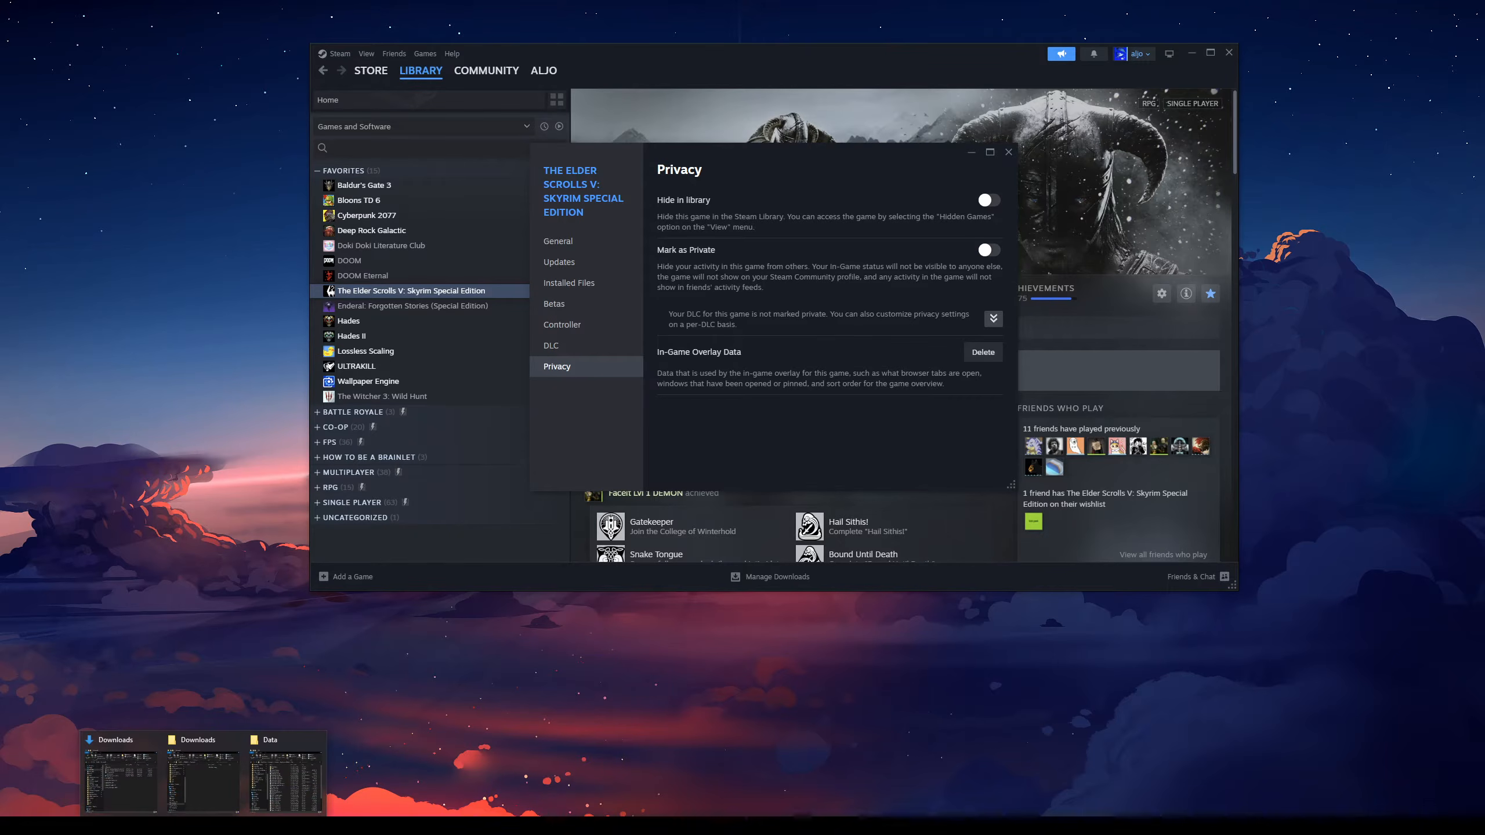
left_click(301, 781)
left_click(1074, 207)
left_click_drag(1040, 118, 739, 87)
left_click(715, 180)
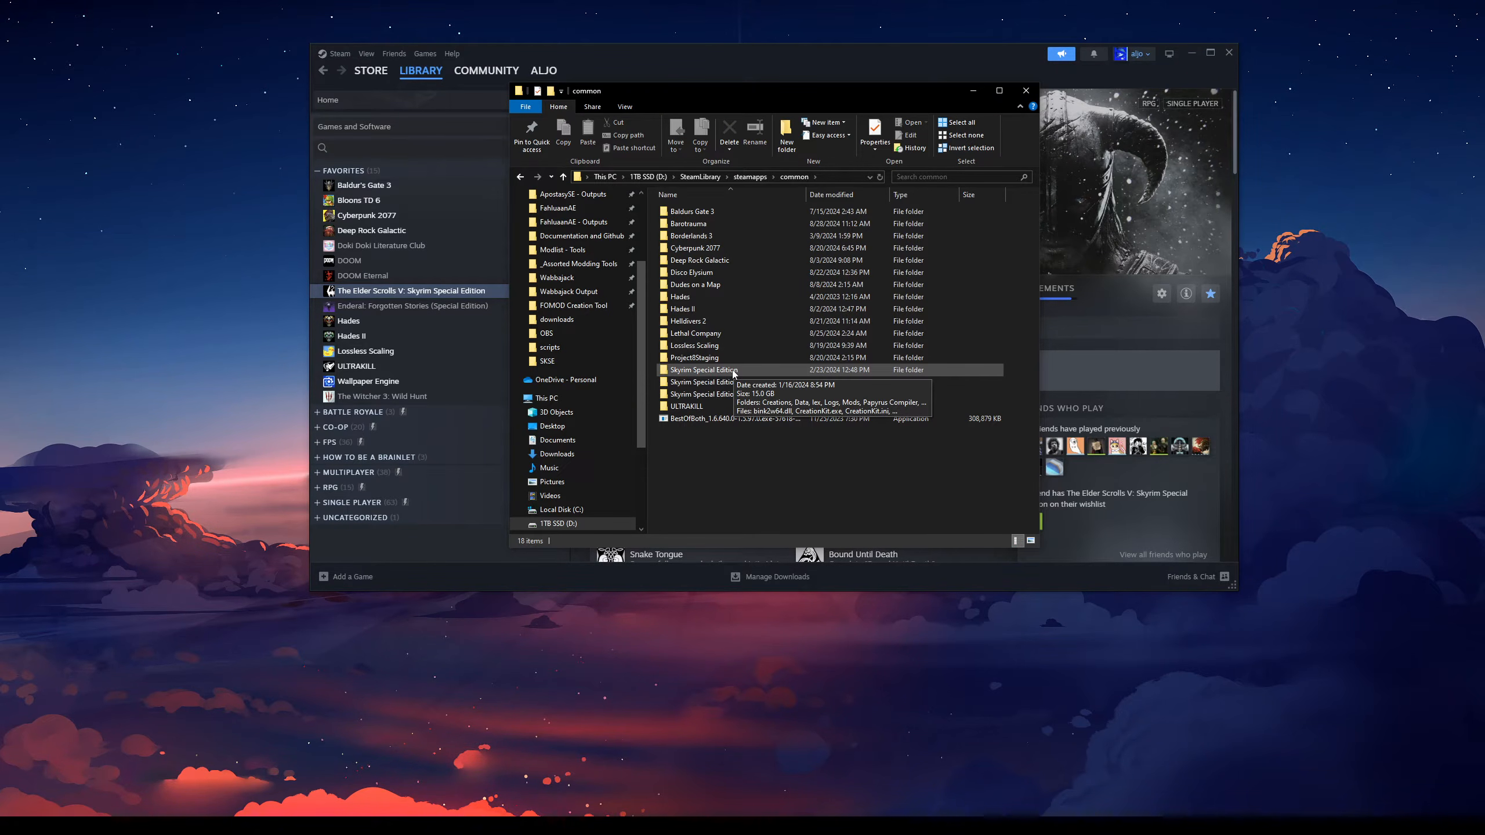
- Open the Data folder inside the Skyrim Special Edition game folder
left_click(730, 373)
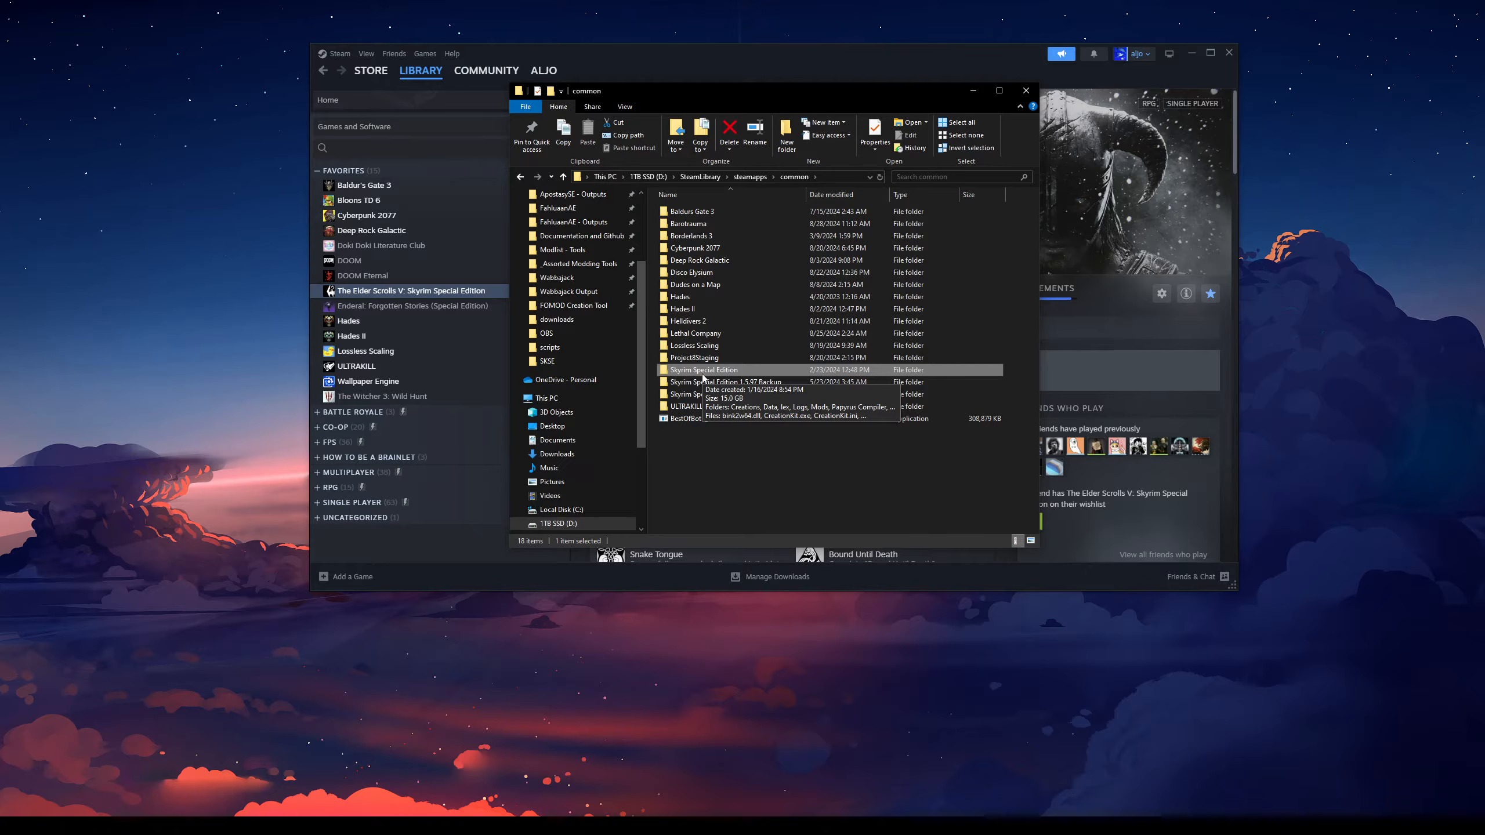
double_click(701, 374)
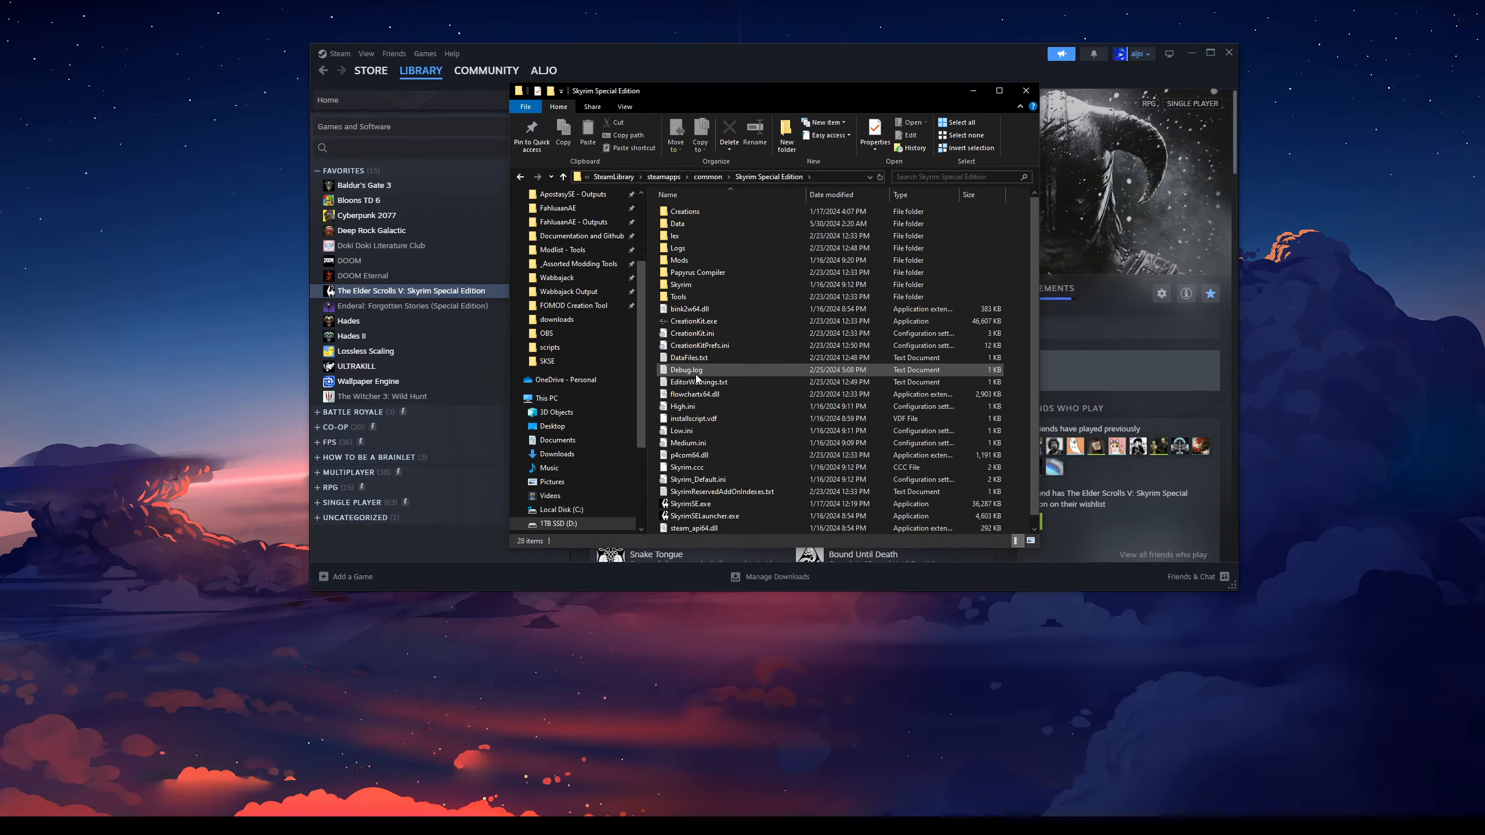
double_click(684, 222)
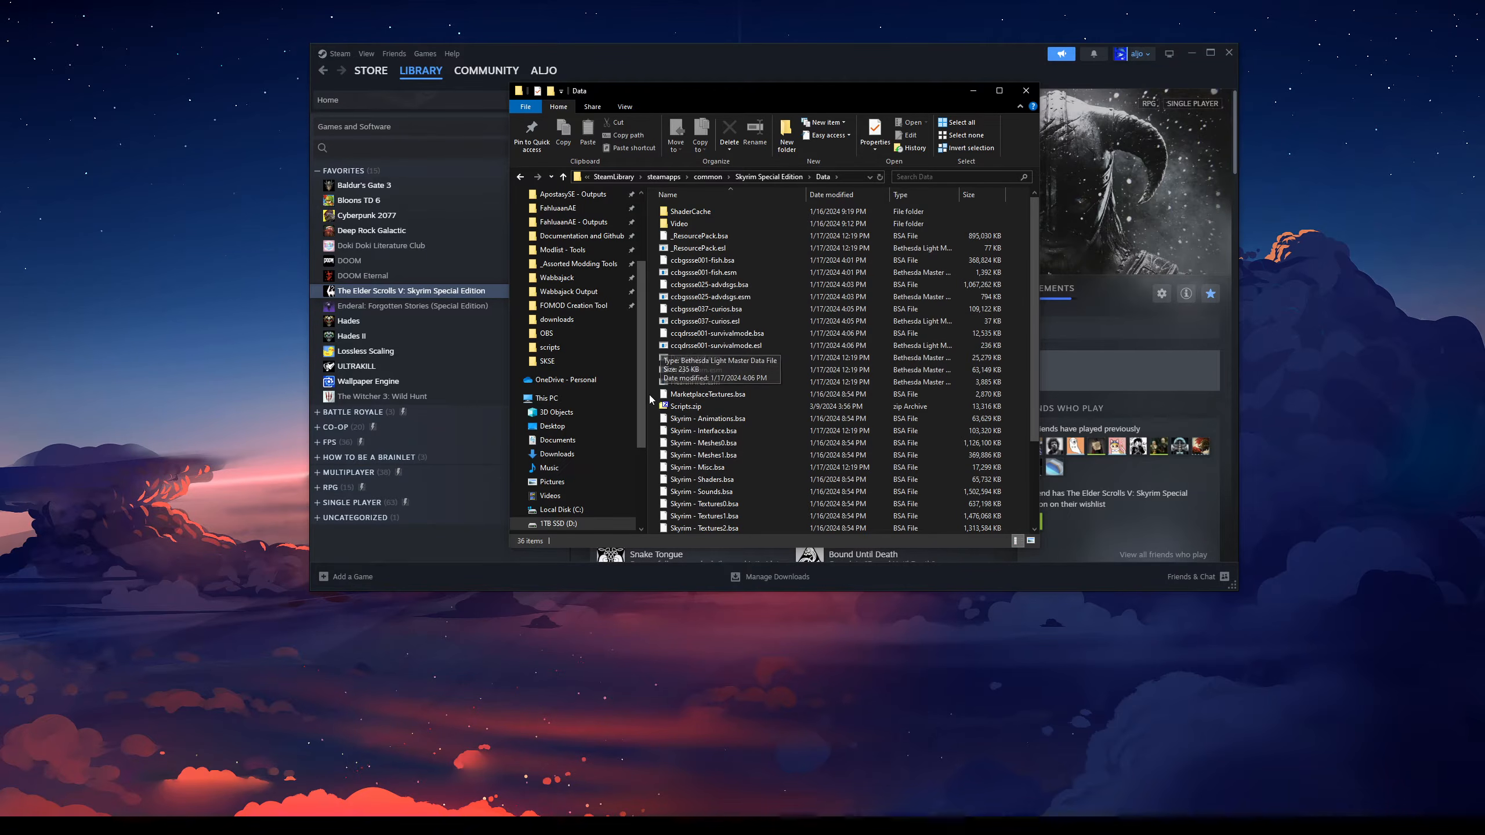
- Reopen Skyrim Special Edition's Steam properties, check the controller and DLC pages, and close the properties
left_click(436, 292)
right_click(436, 293)
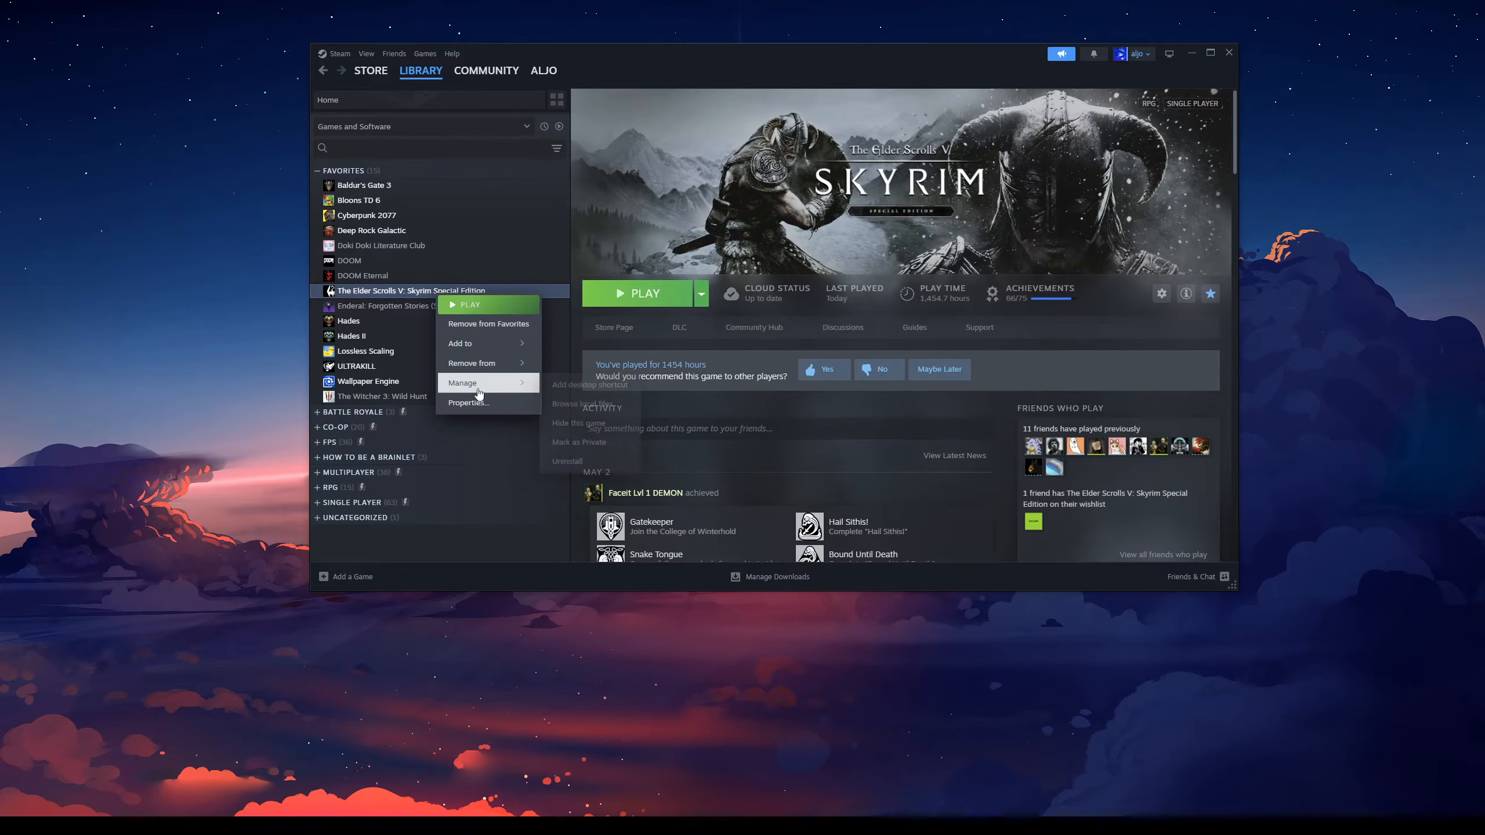
left_click(485, 398)
left_click(592, 322)
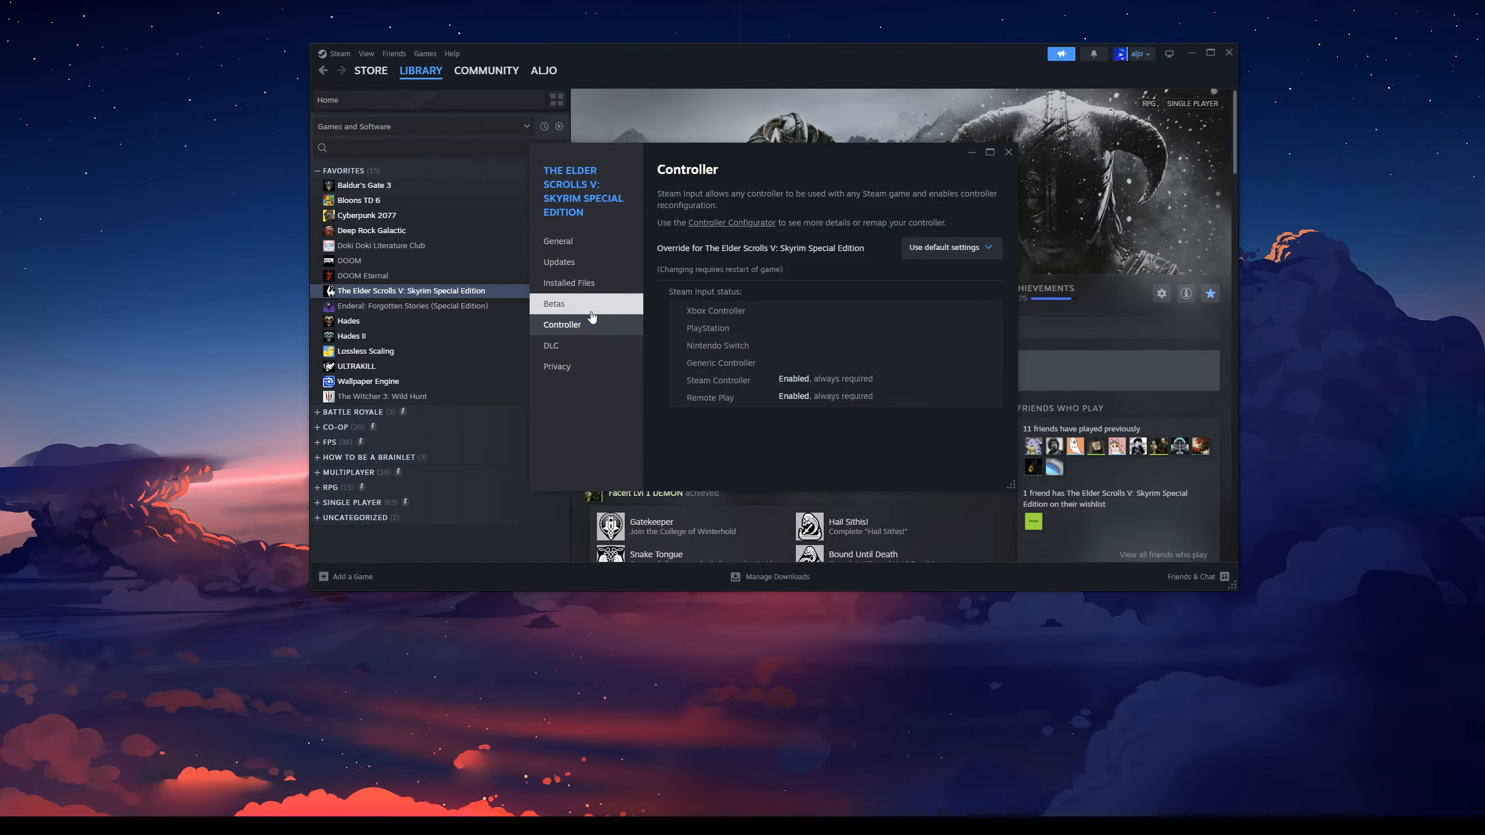
left_click(579, 344)
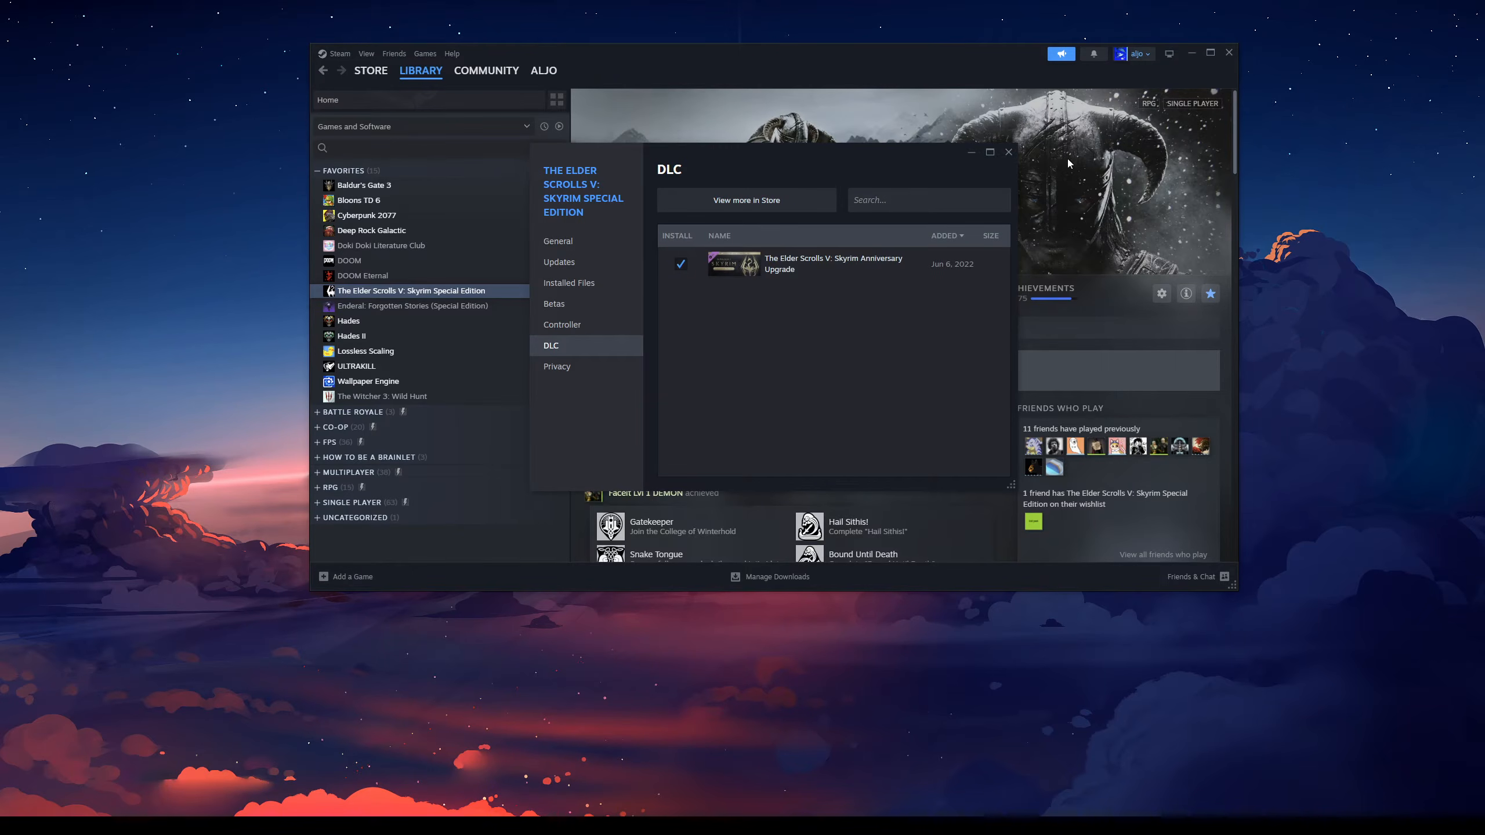
left_click(1009, 153)
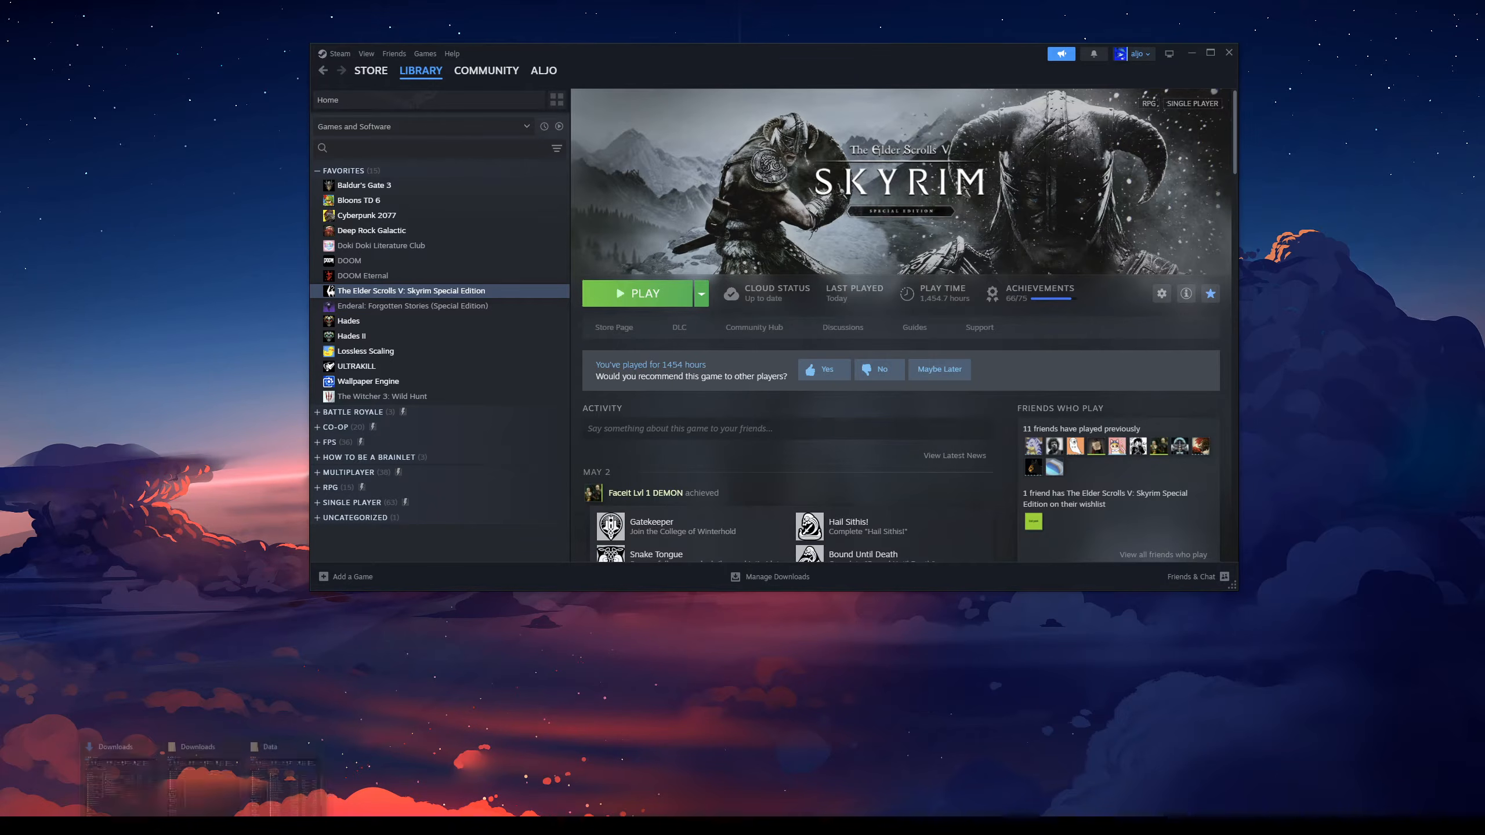
- Return to Skyrim's Data folder and select the files from ccbgsse001-fish.bsa through MarketplaceTextures.bsa, reviewing the rest of the list
left_click(276, 784)
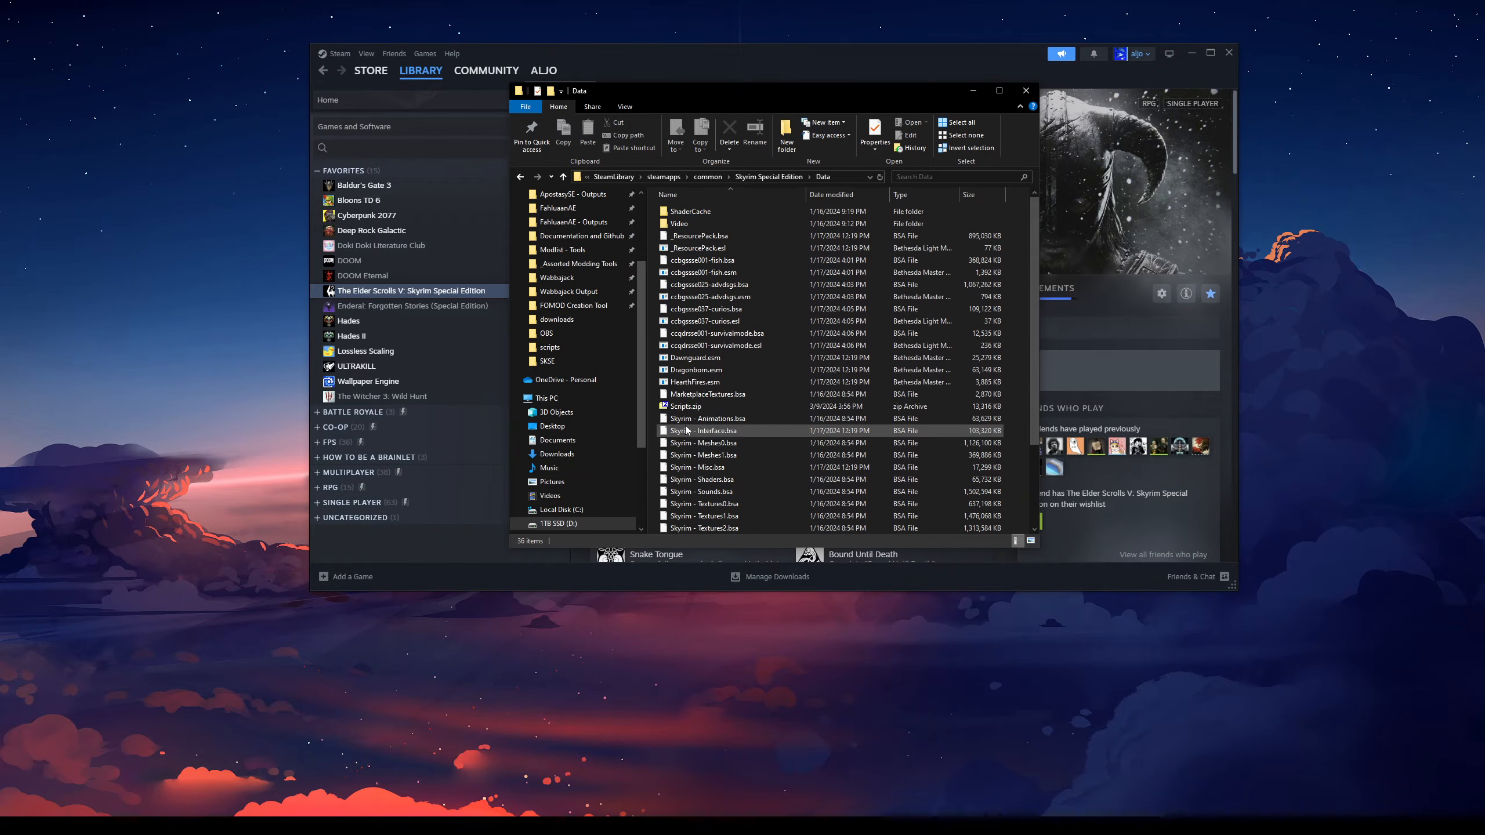
left_click(698, 406)
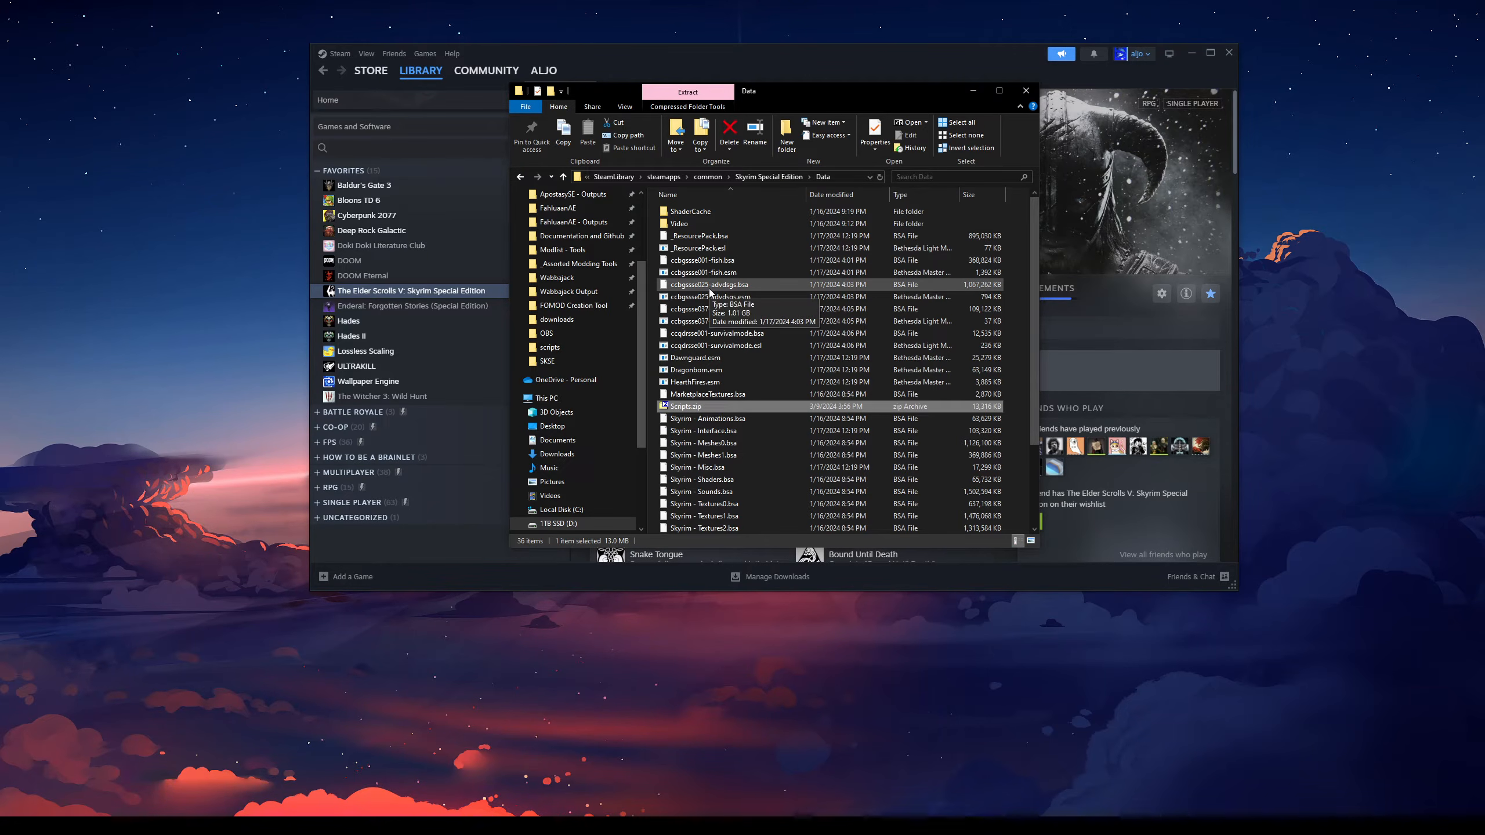
left_click_drag(657, 264, 752, 400)
scroll(732, 458, "down", 3)
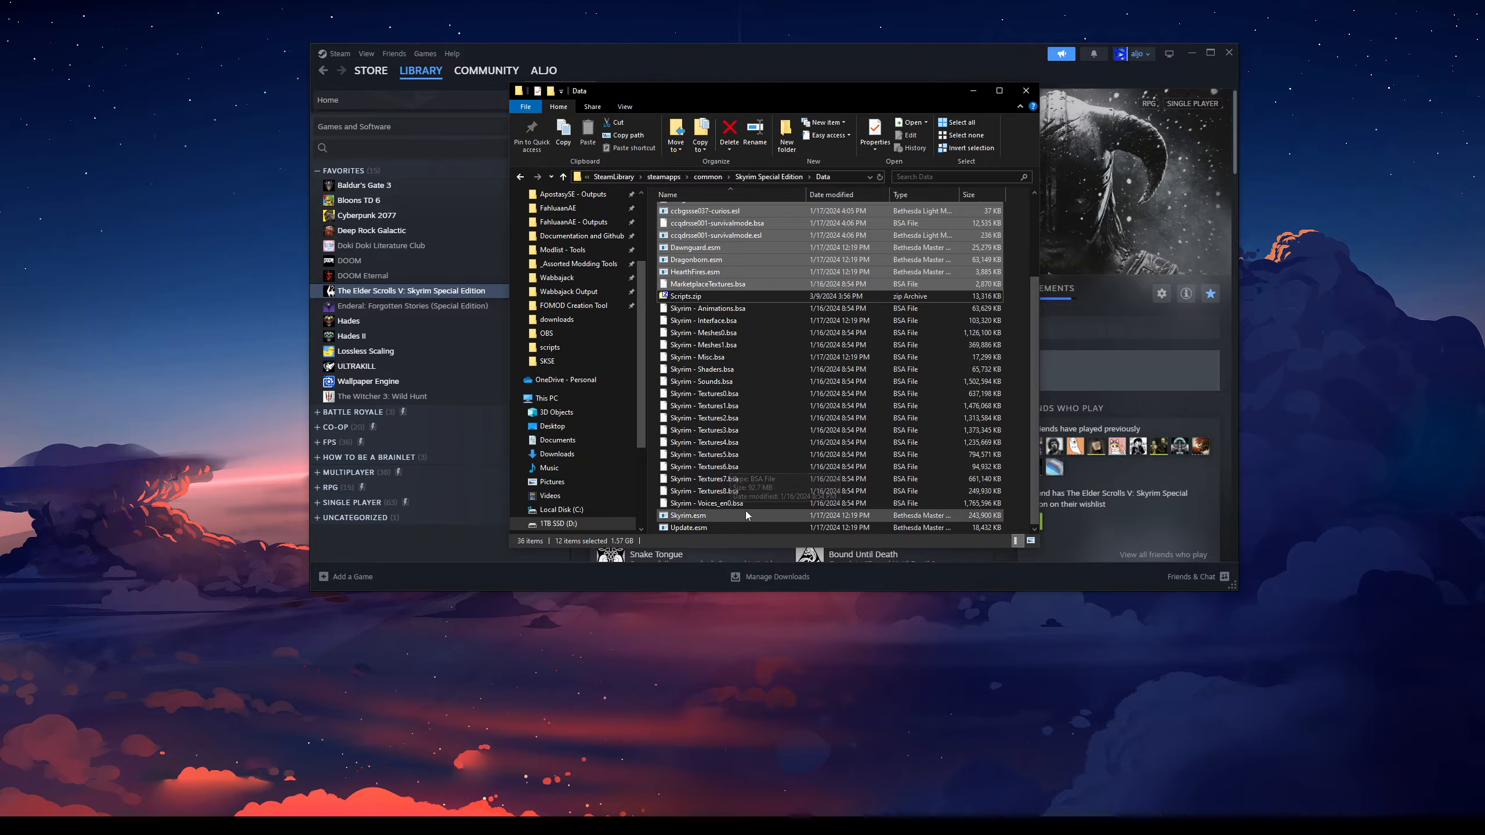
- Return to the start of the Data file list and select ccbgsse037-curios.bsa and ccbgsse037-curios.esl
left_click_drag(1035, 505, 1033, 382)
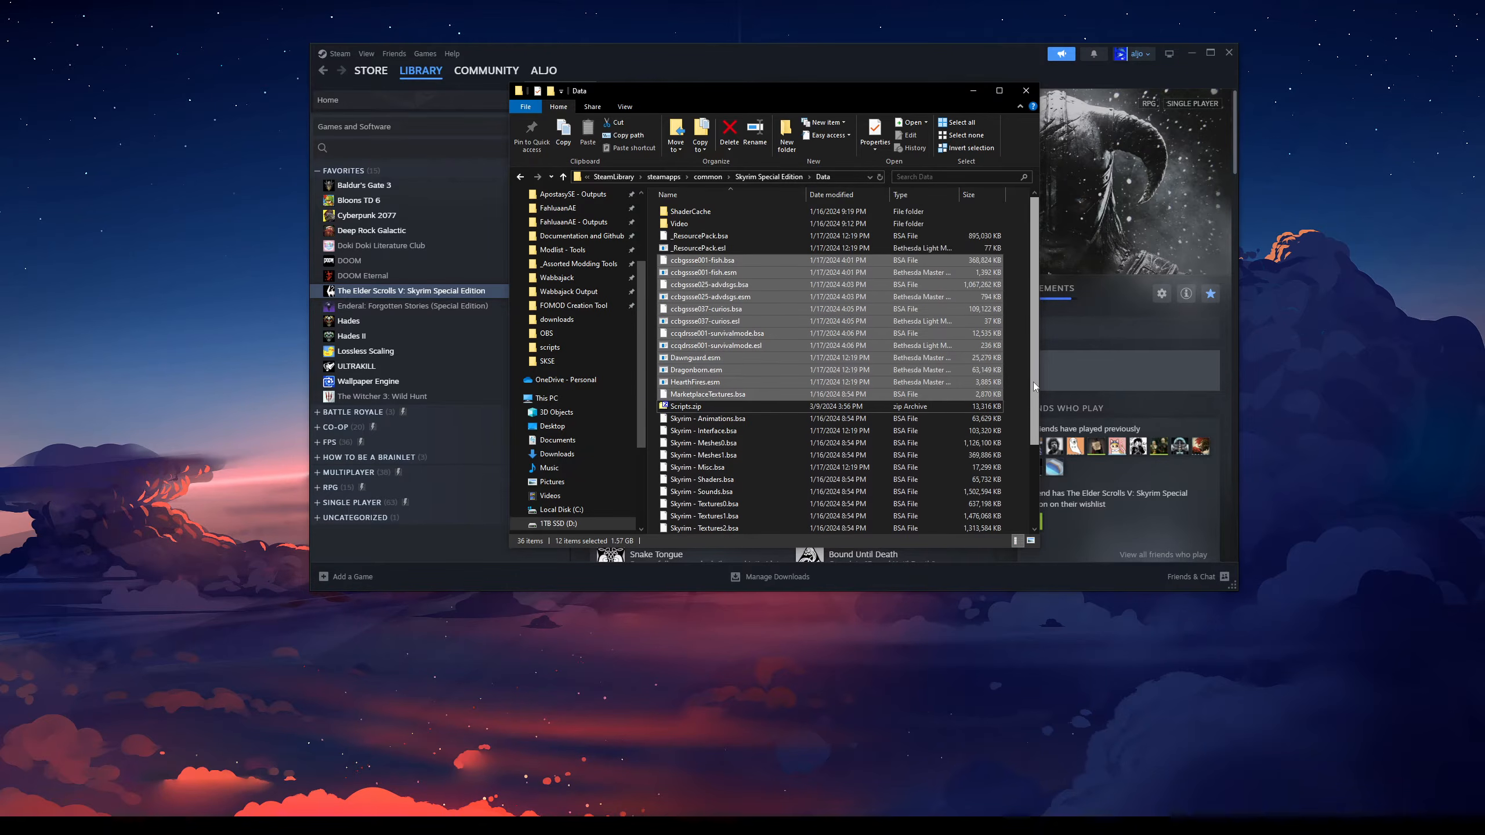
left_click(1022, 336)
left_click(704, 308)
left_click(743, 323, "shift")
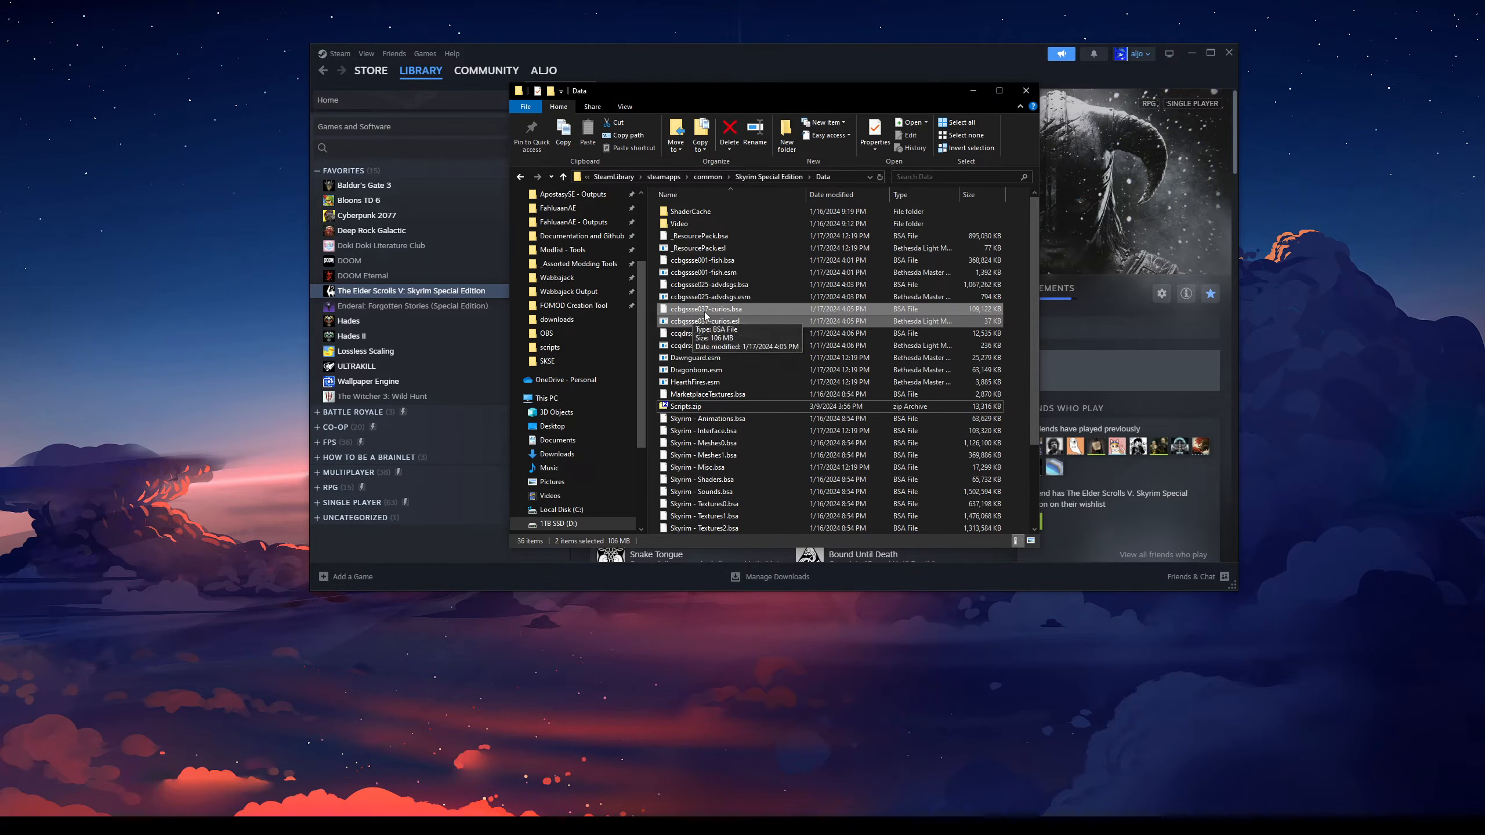
- Reopen Skyrim Special Edition's Steam properties, check the privacy and installed files pages, and close the properties
right_click(469, 290)
left_click(513, 398)
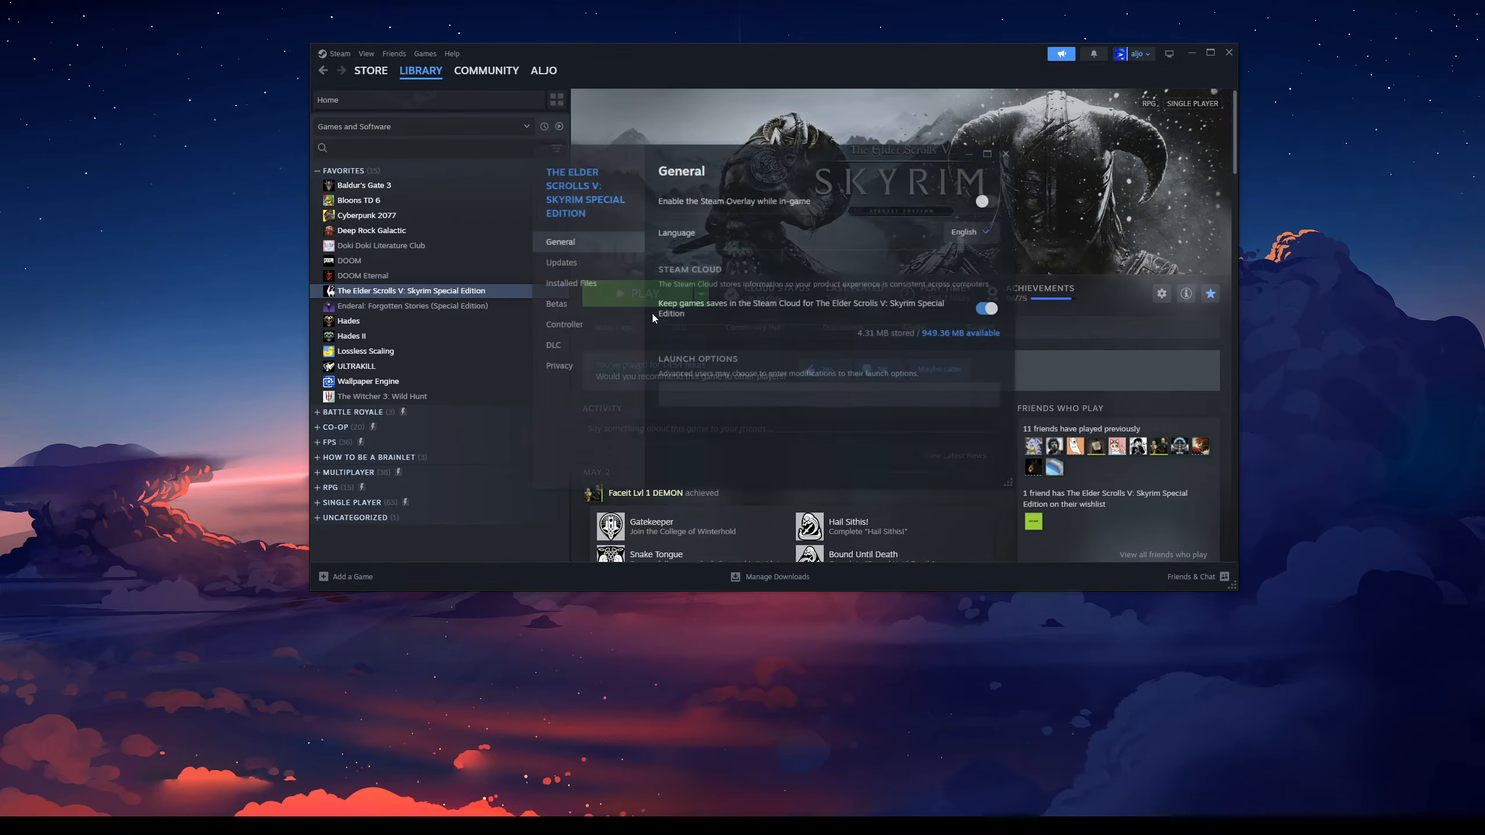
left_click(583, 367)
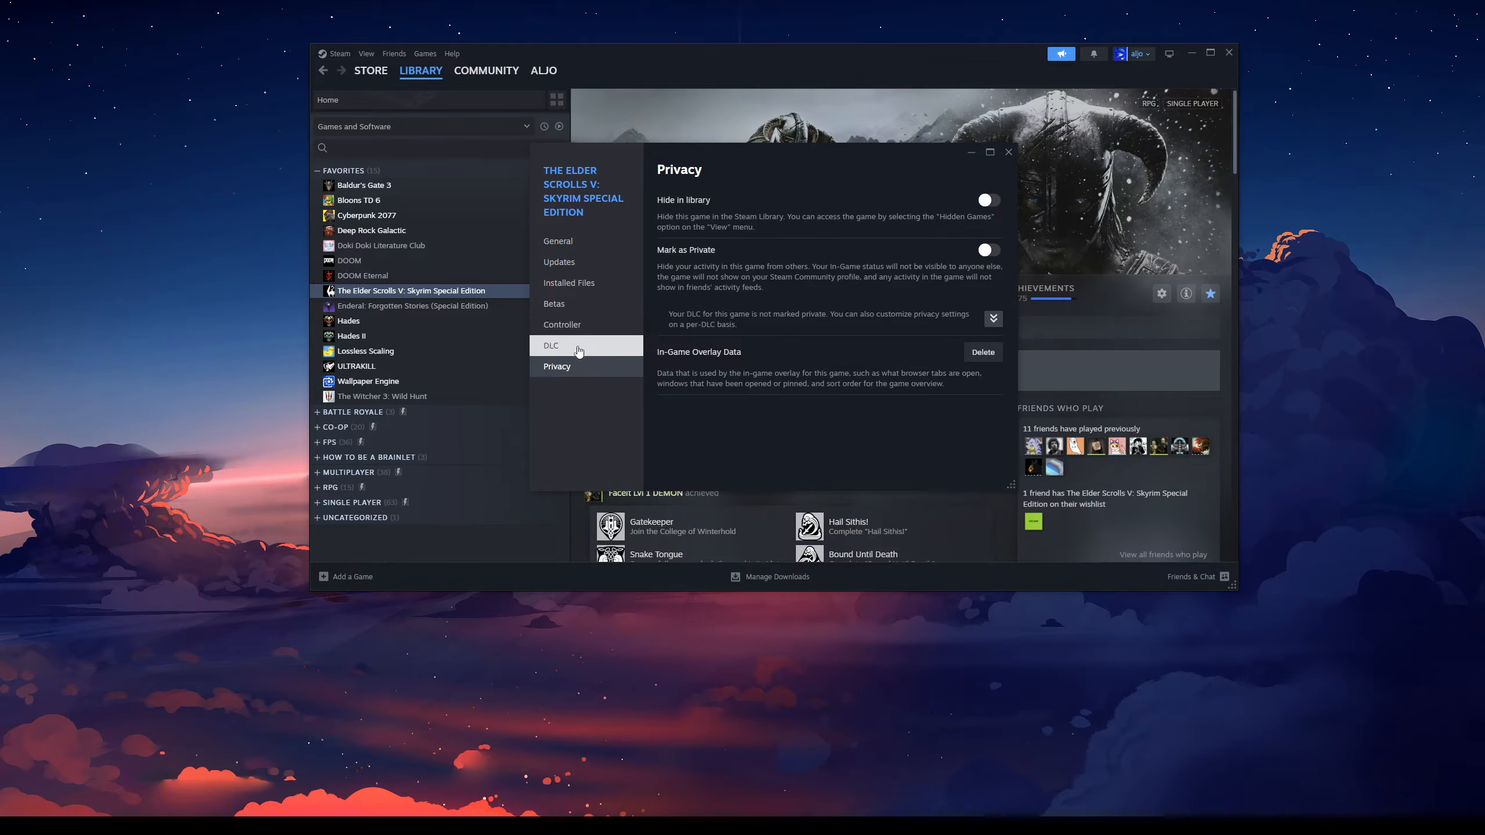
left_click(576, 283)
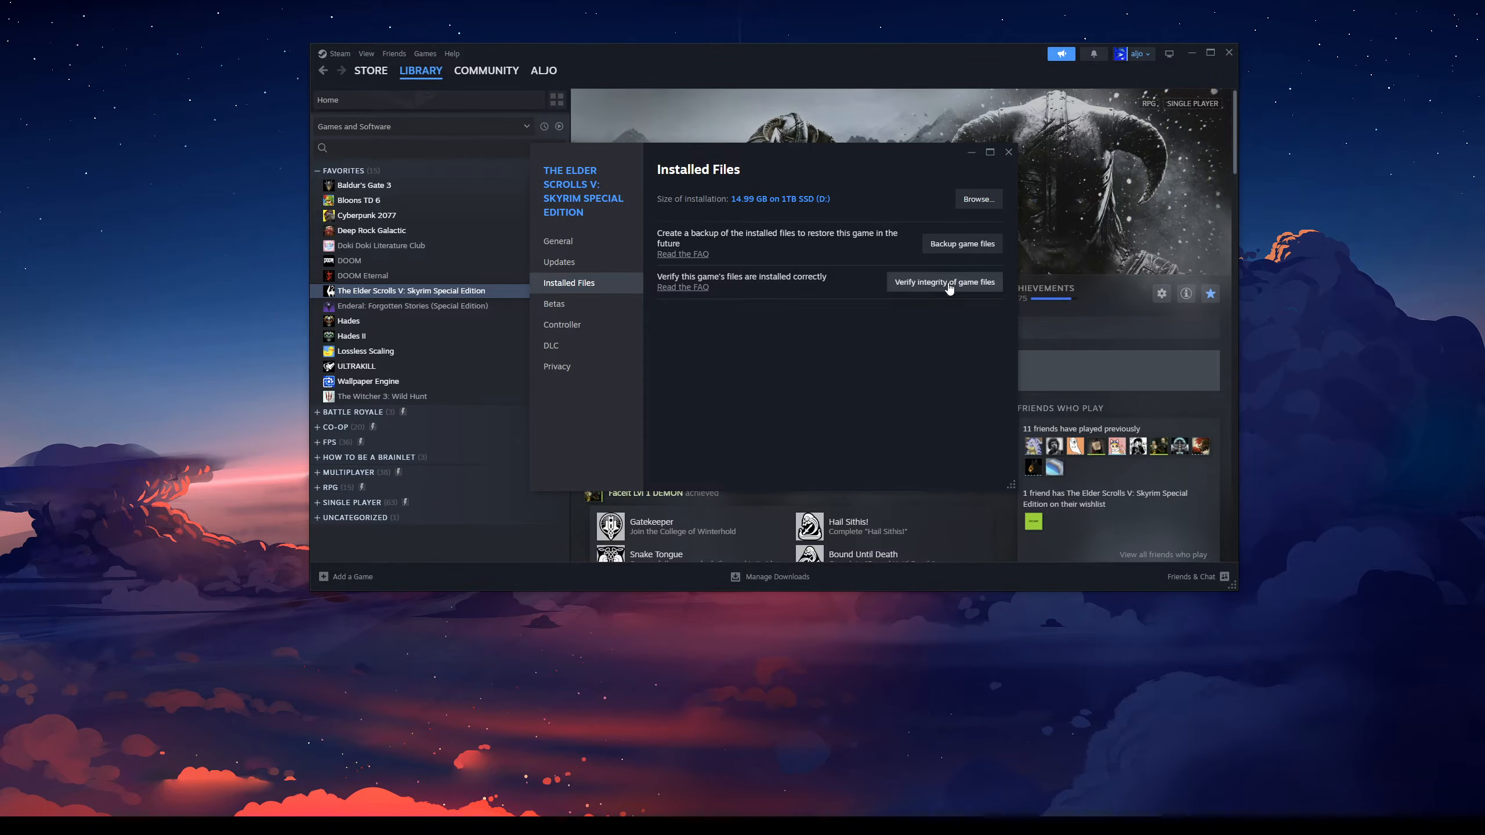
left_click(1007, 153)
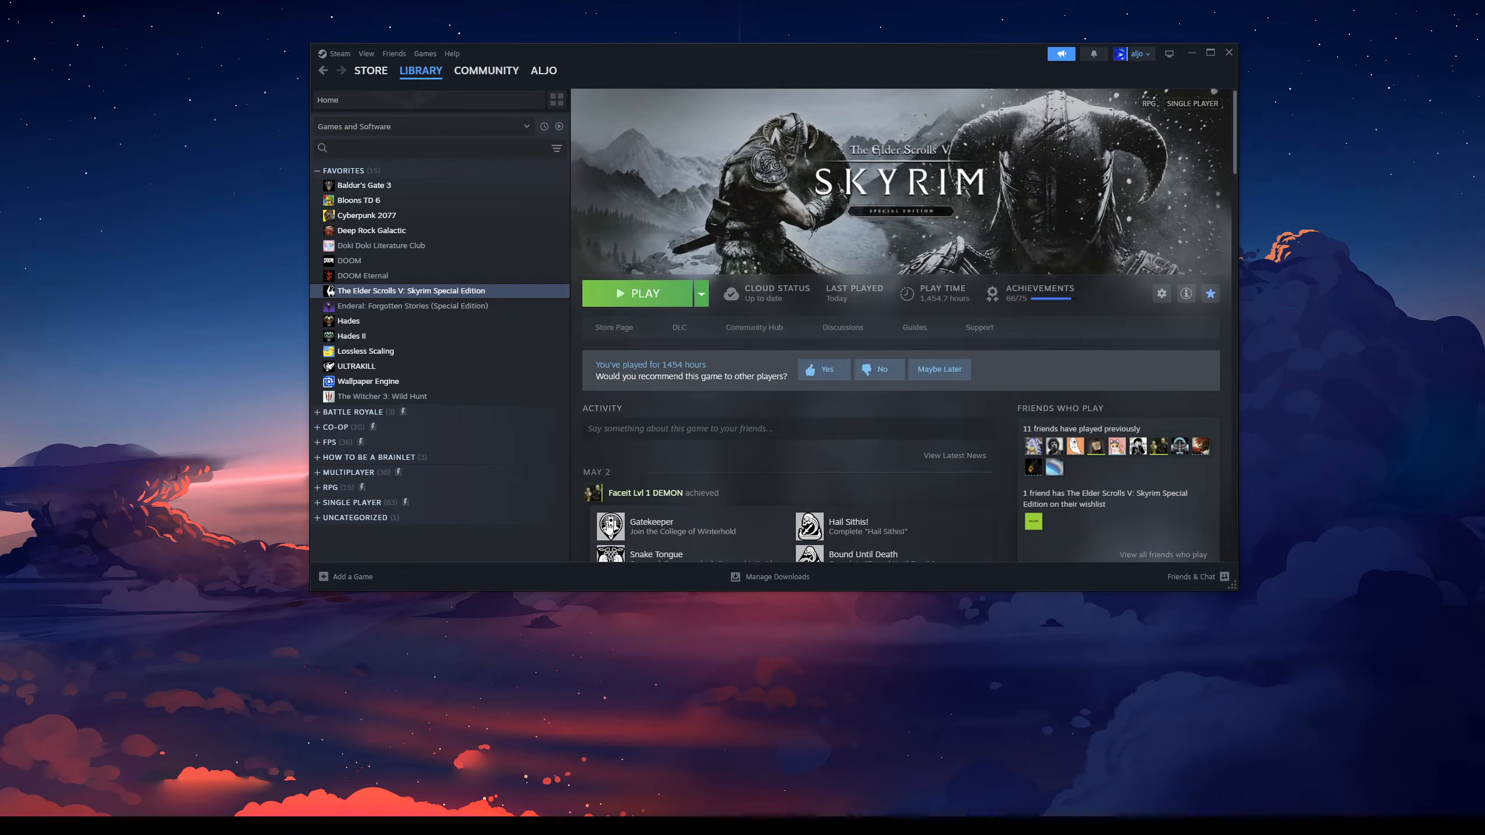
- Bring back Skyrim's Data folder for a last look, and minimize both it and Steam
mouse_move(281, 816)
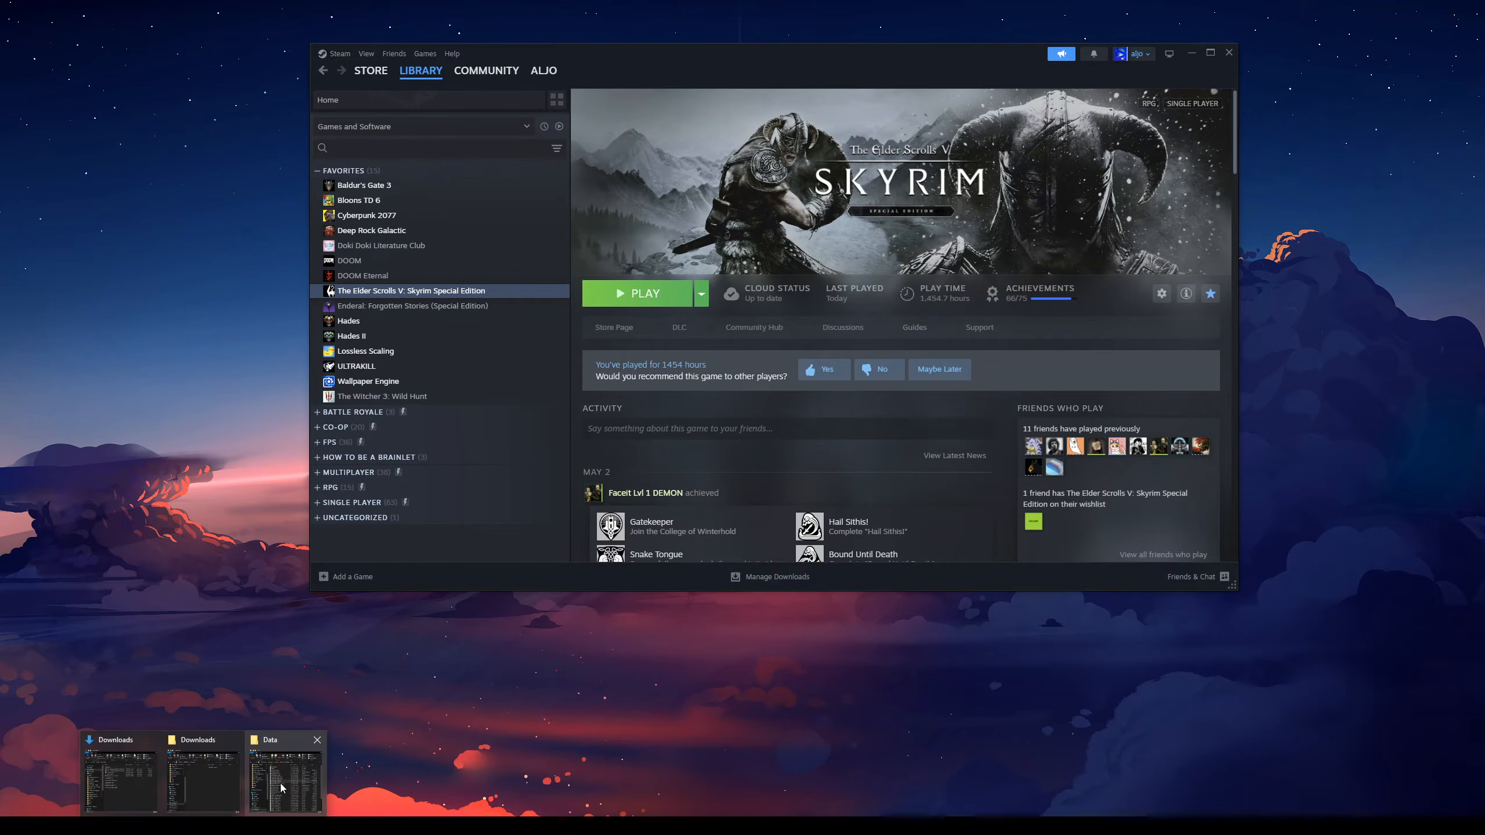
left_click(281, 782)
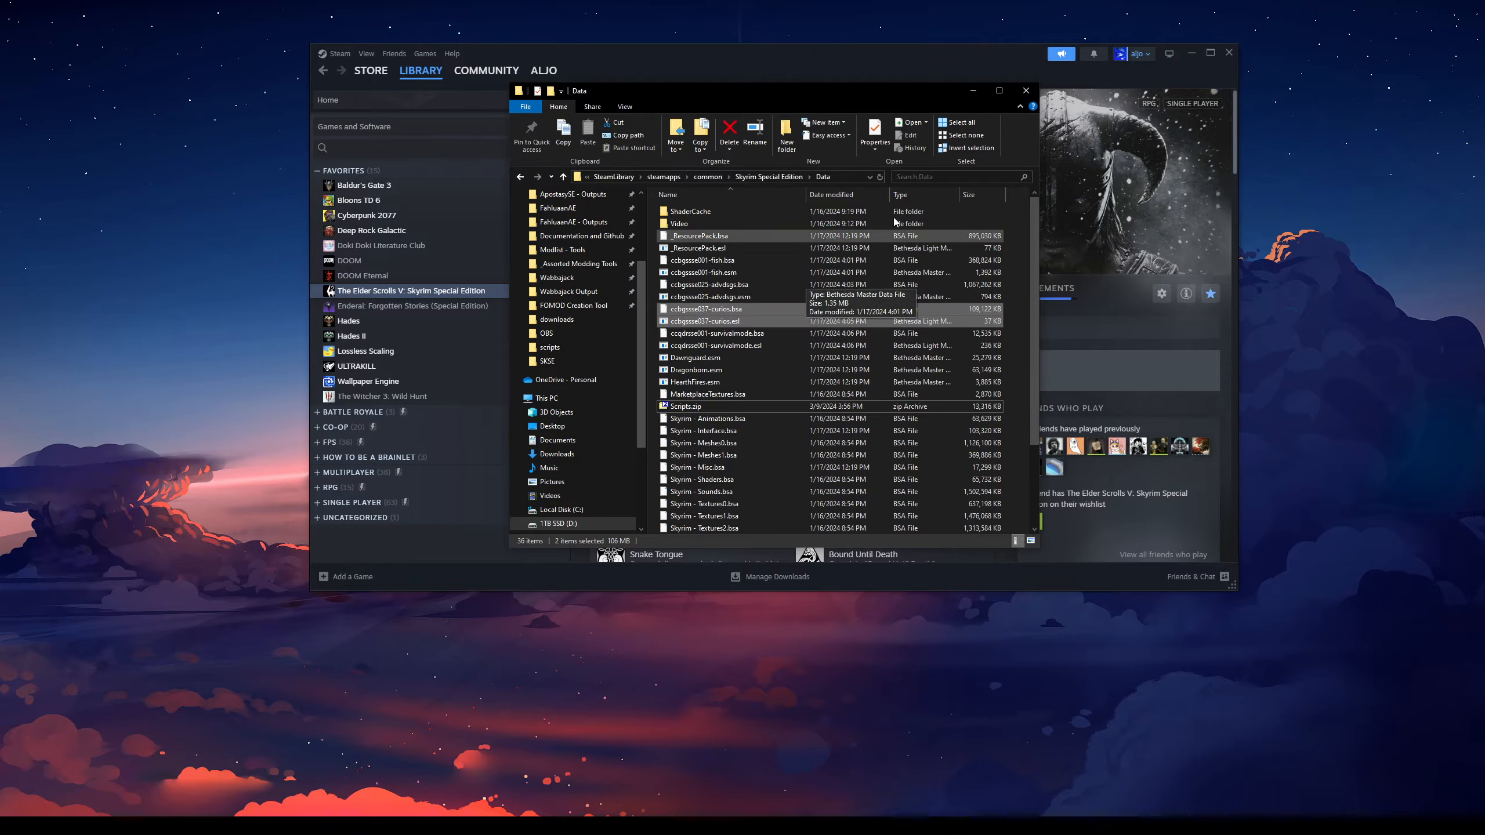
left_click(981, 91)
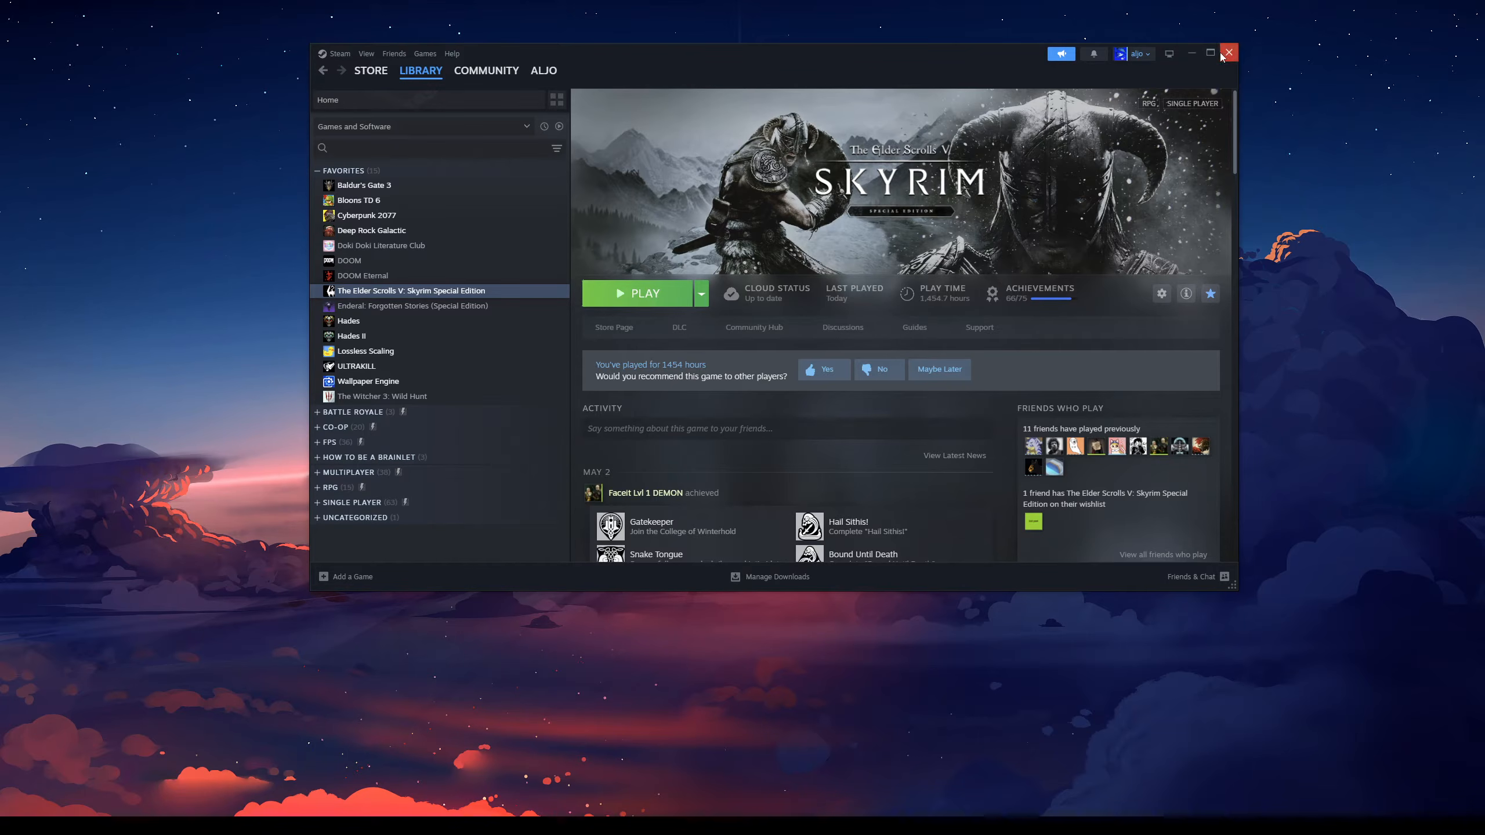
left_click(1185, 56)
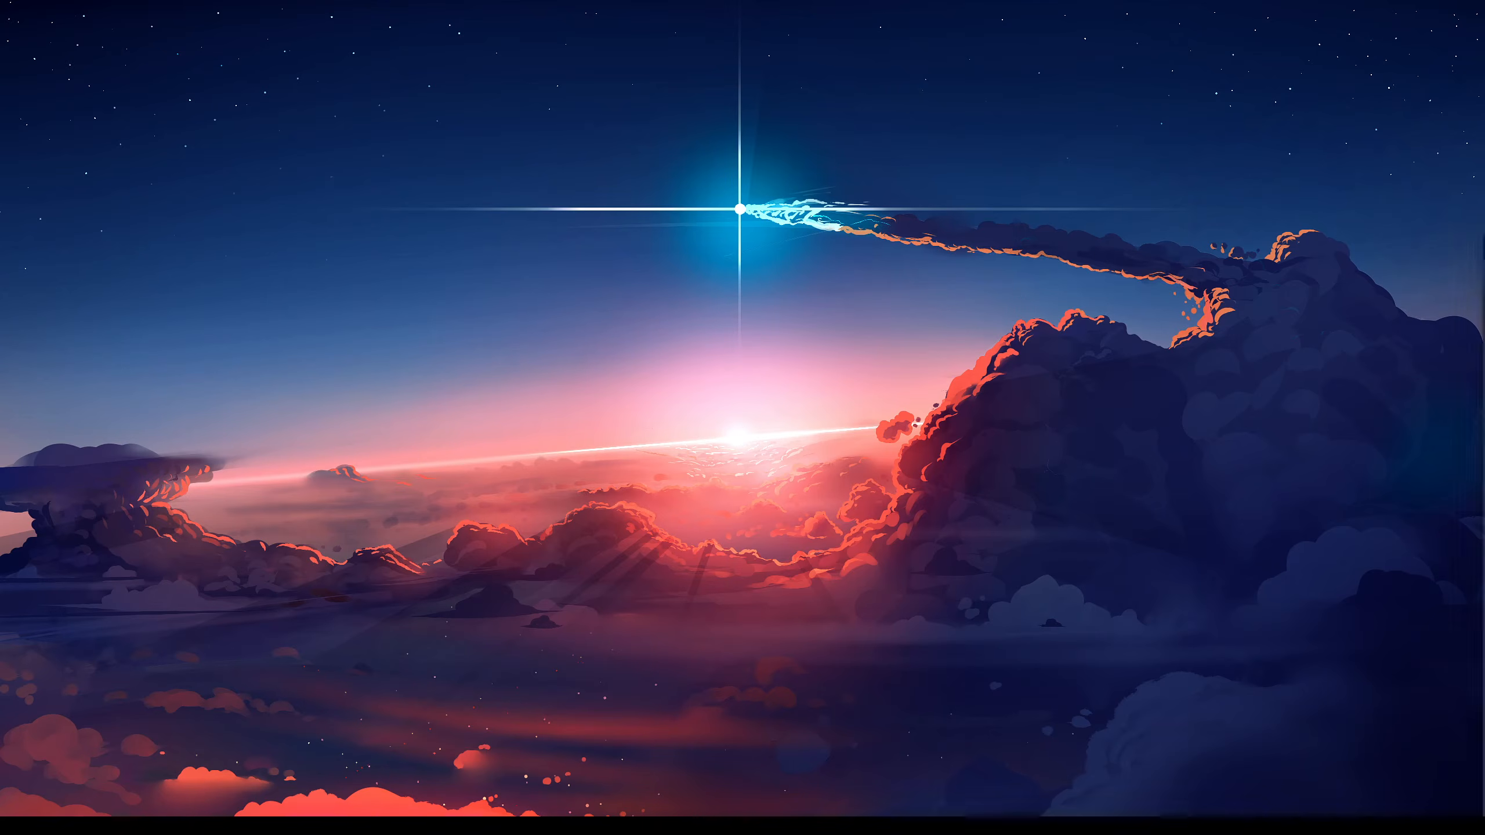
- Switch to the browser at wabbajack.org, maximize it, start the Wabbajack download, check the recent downloads, and minimize the browser
left_click_drag(548, 13, 553, 3)
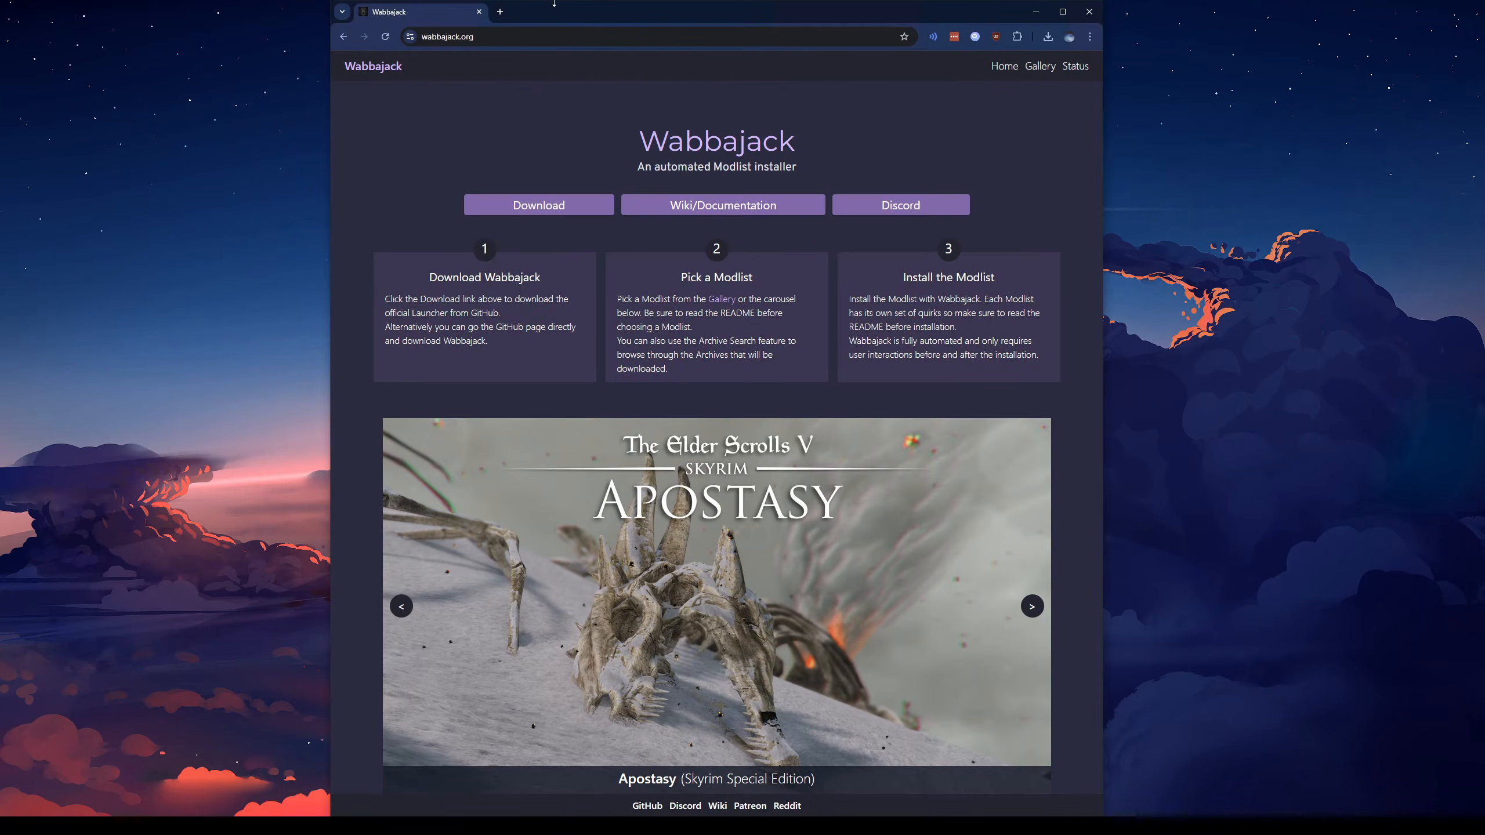
left_click(1059, 17)
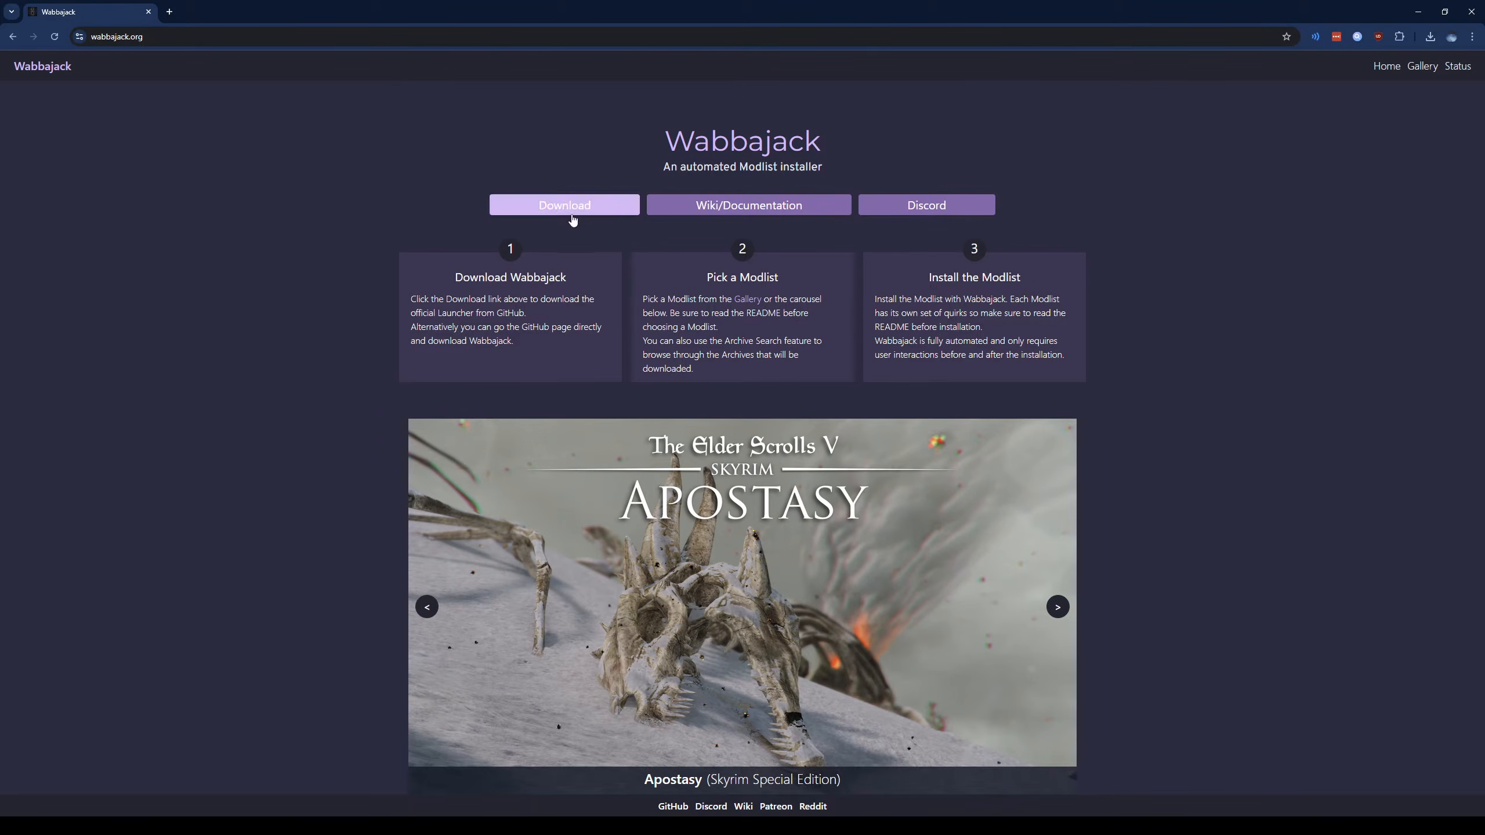
left_click(597, 210)
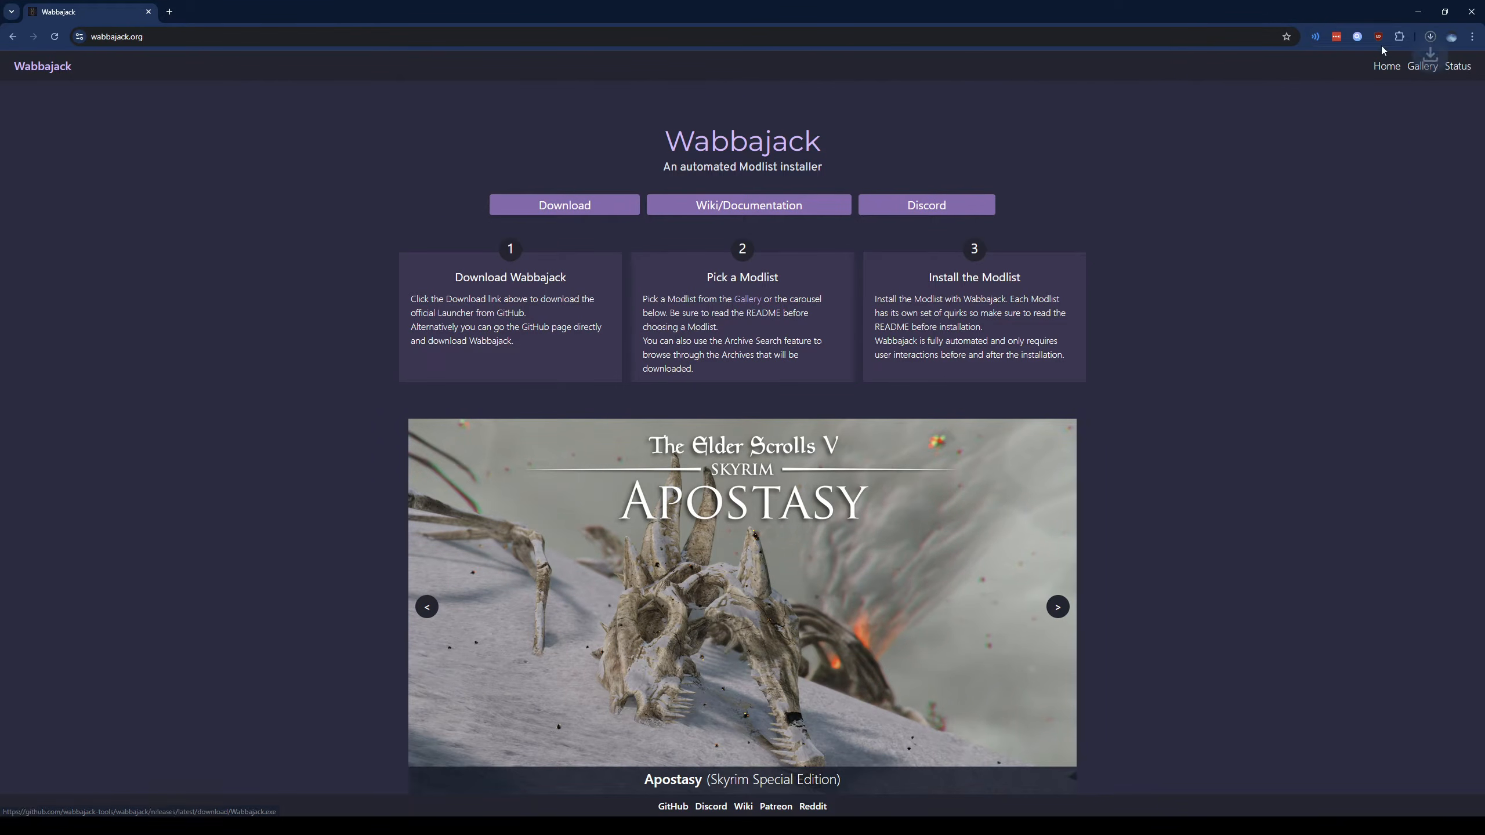
left_click(1430, 37)
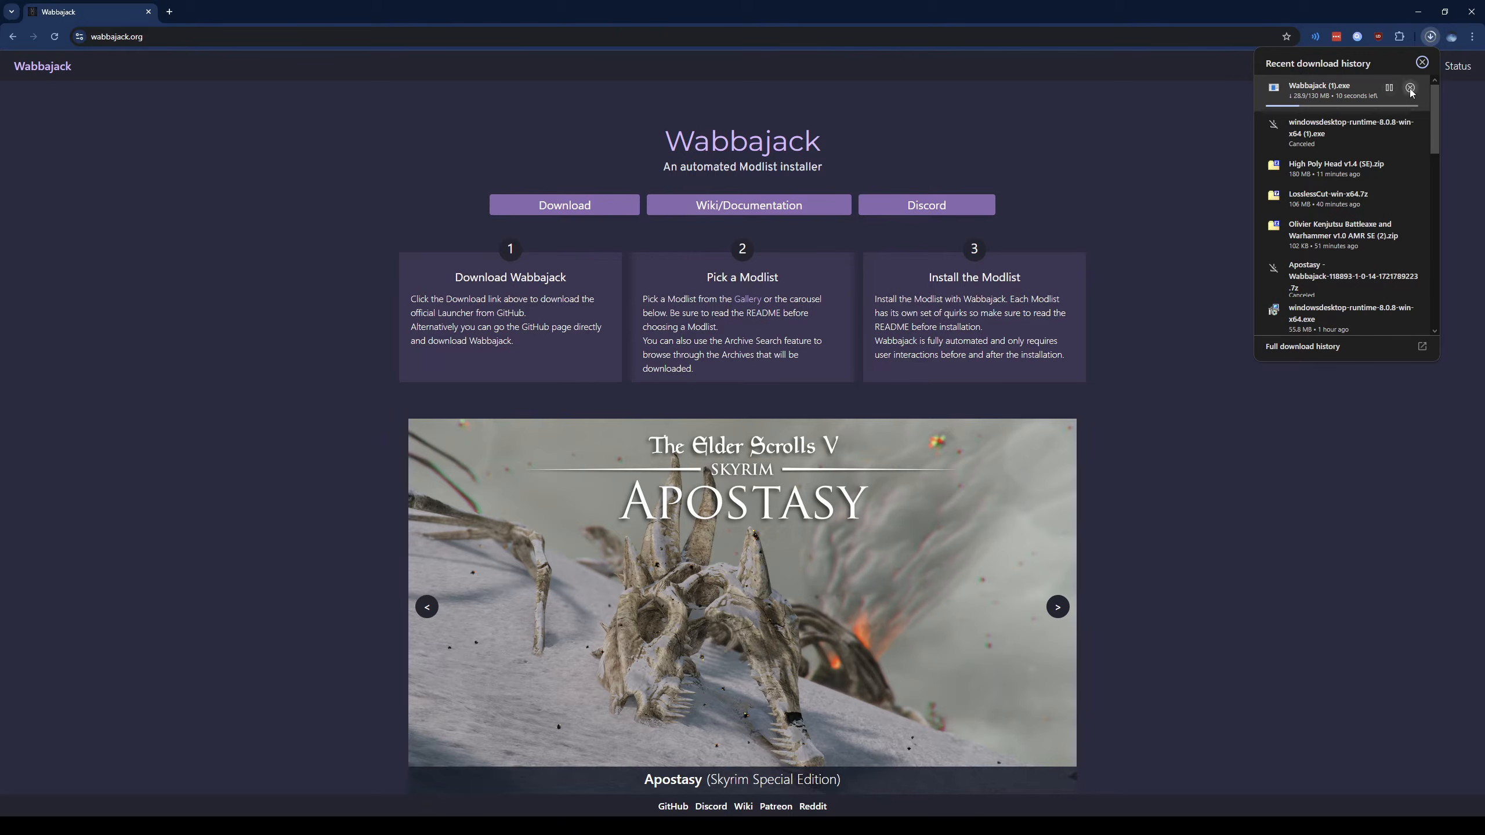
left_click(1409, 11)
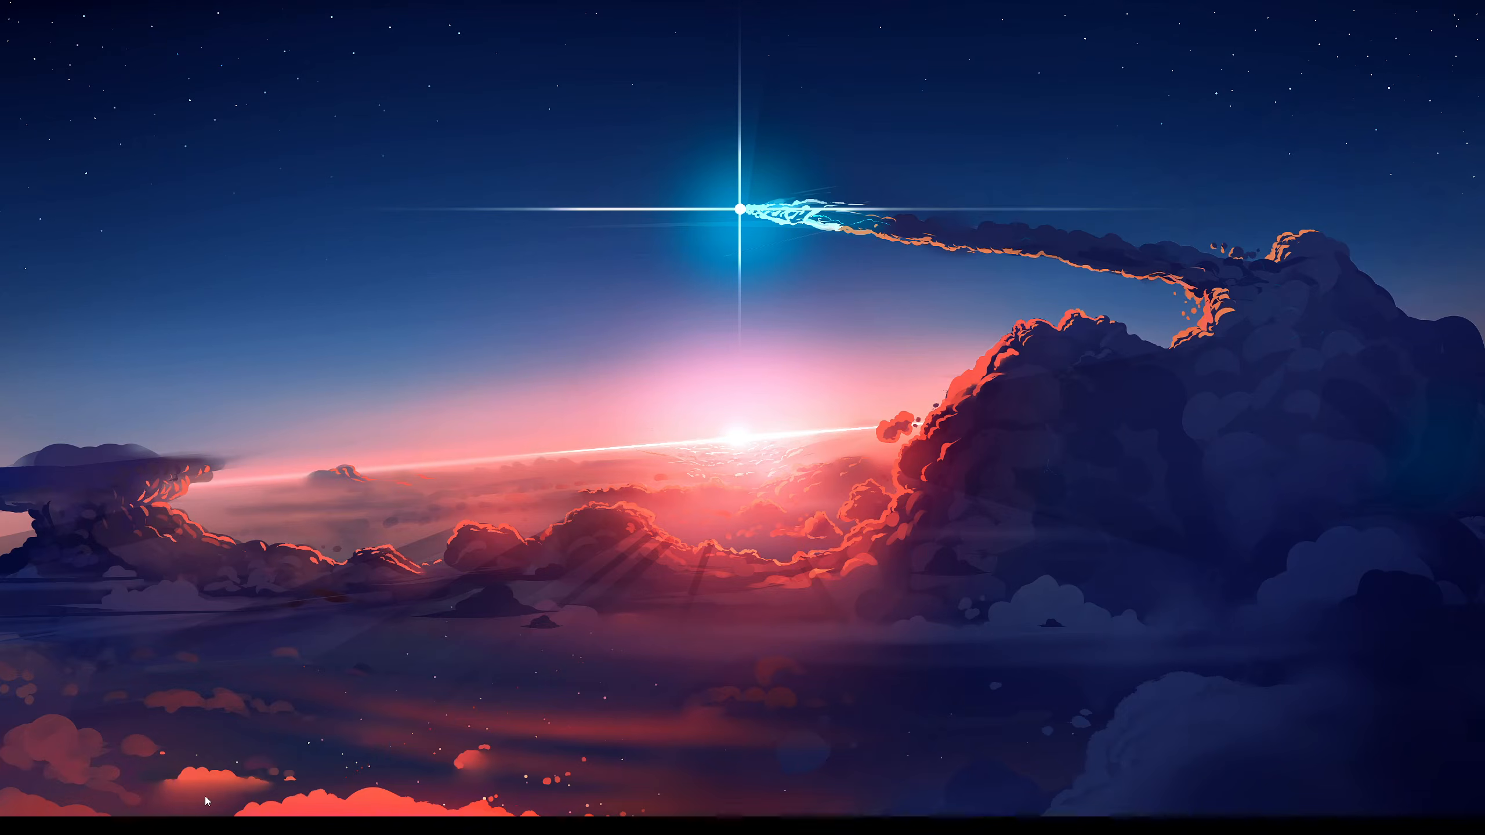
- Switch to the Downloads folder, try to launch Wabbajack.exe from there, and dismiss the launcher's startup path dialog
left_click(183, 782)
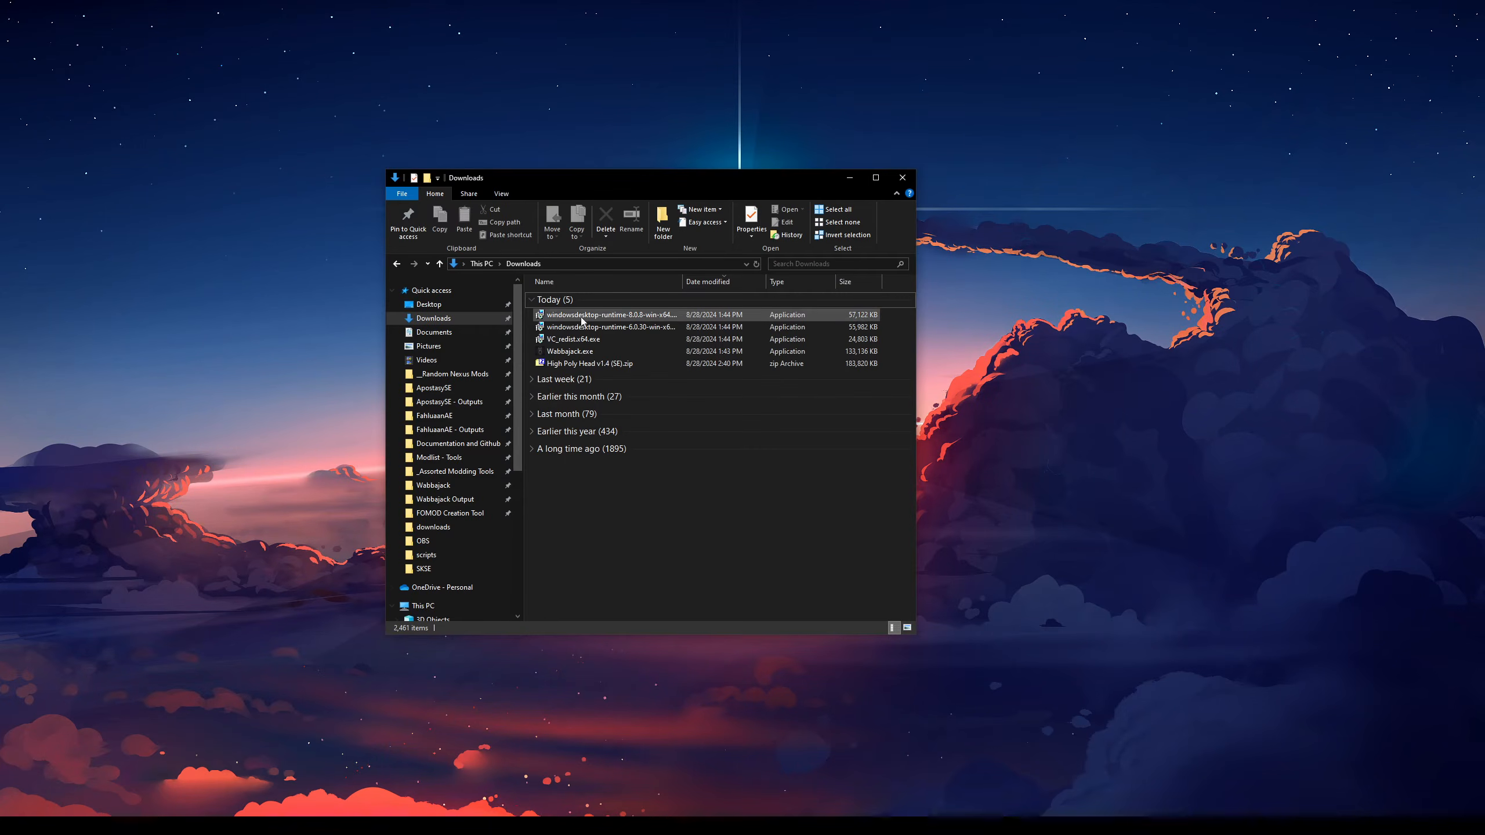
left_click(620, 350)
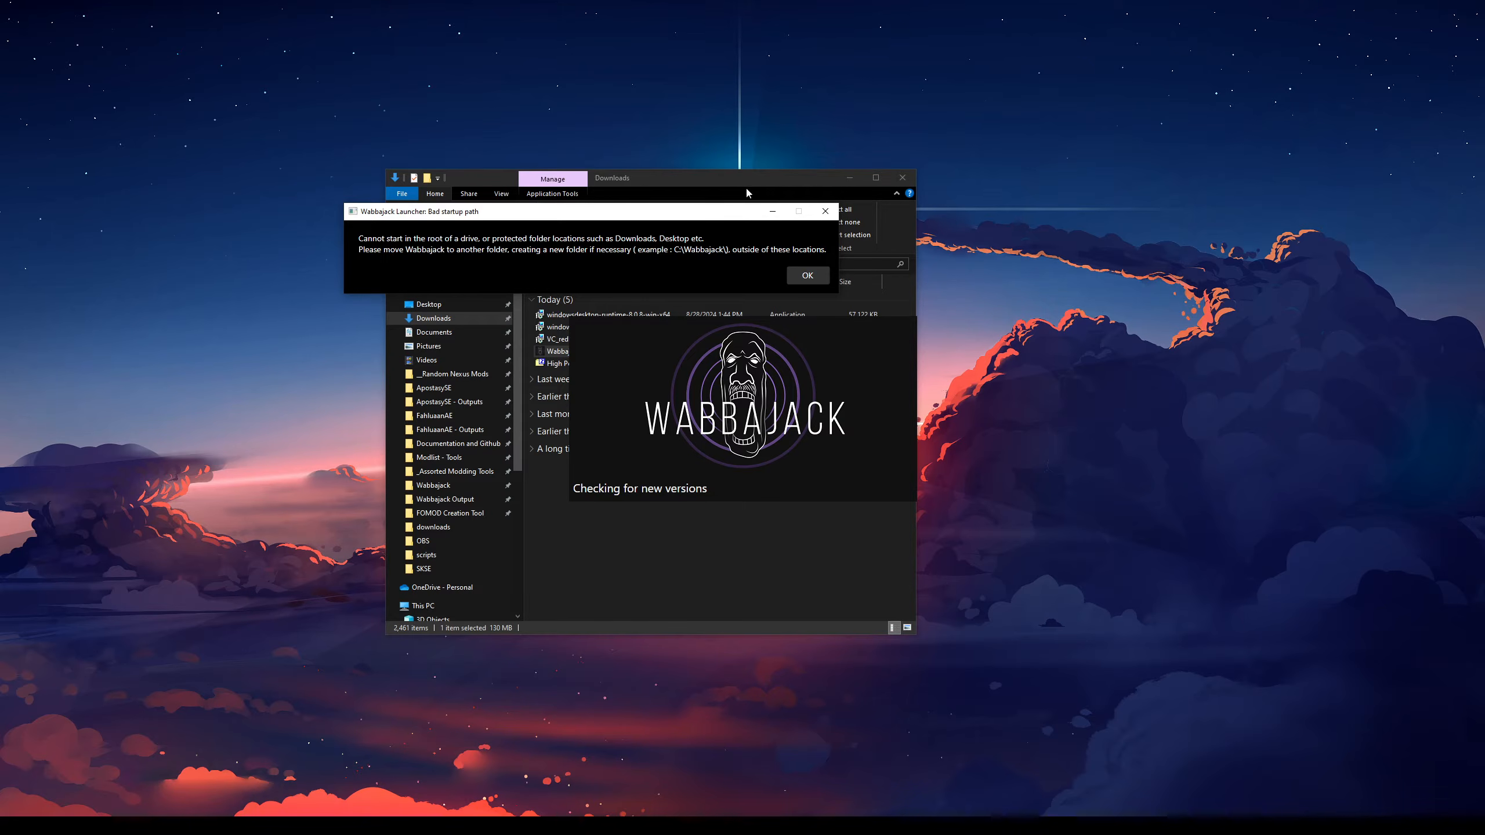
left_click(825, 211)
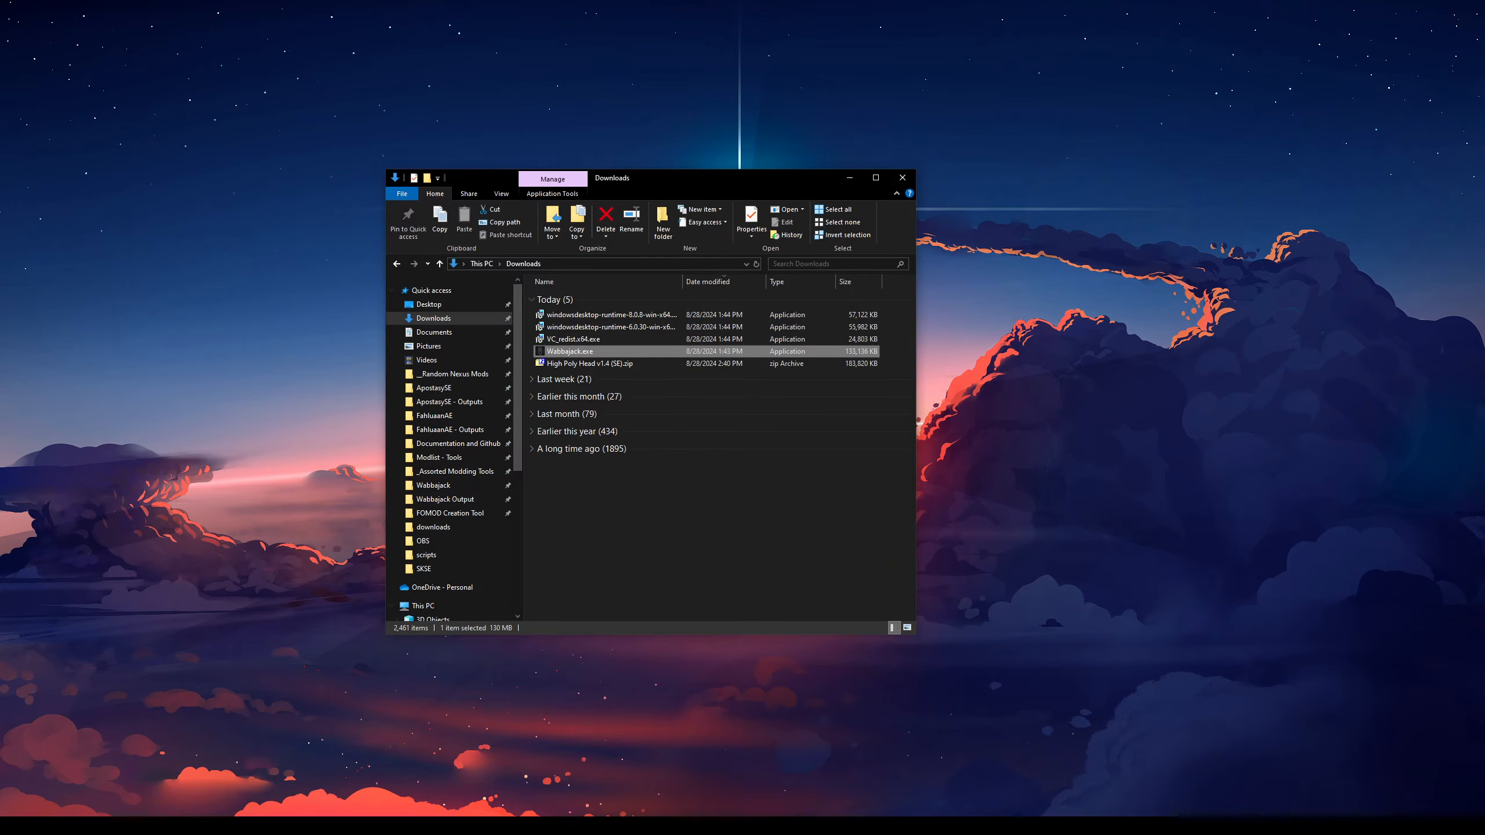
- Open a second File Explorer window beside Downloads and go to the 2TB NVME (F:) drive through This PC
right_click(203, 826)
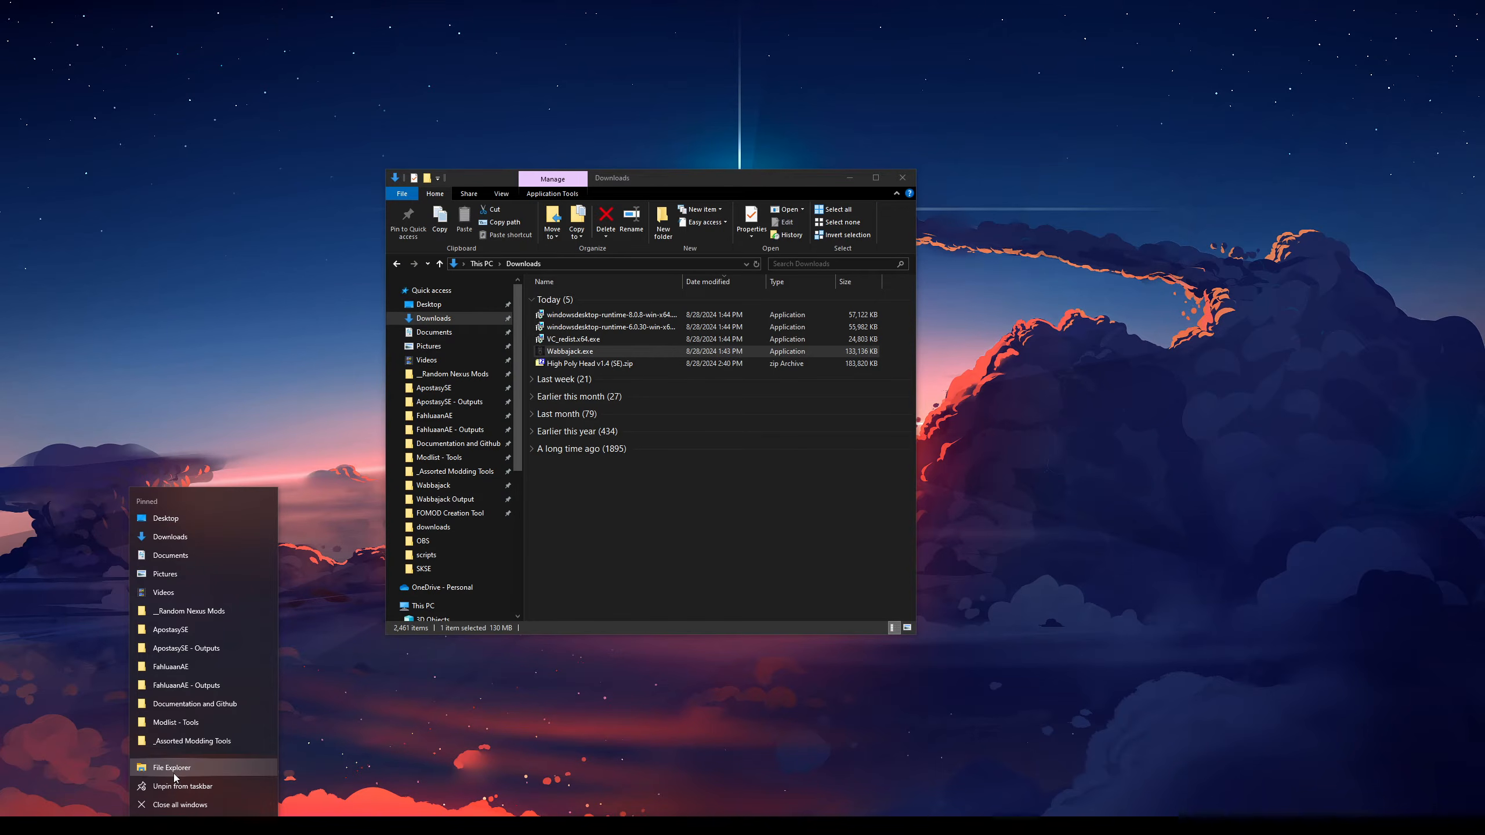
left_click(174, 768)
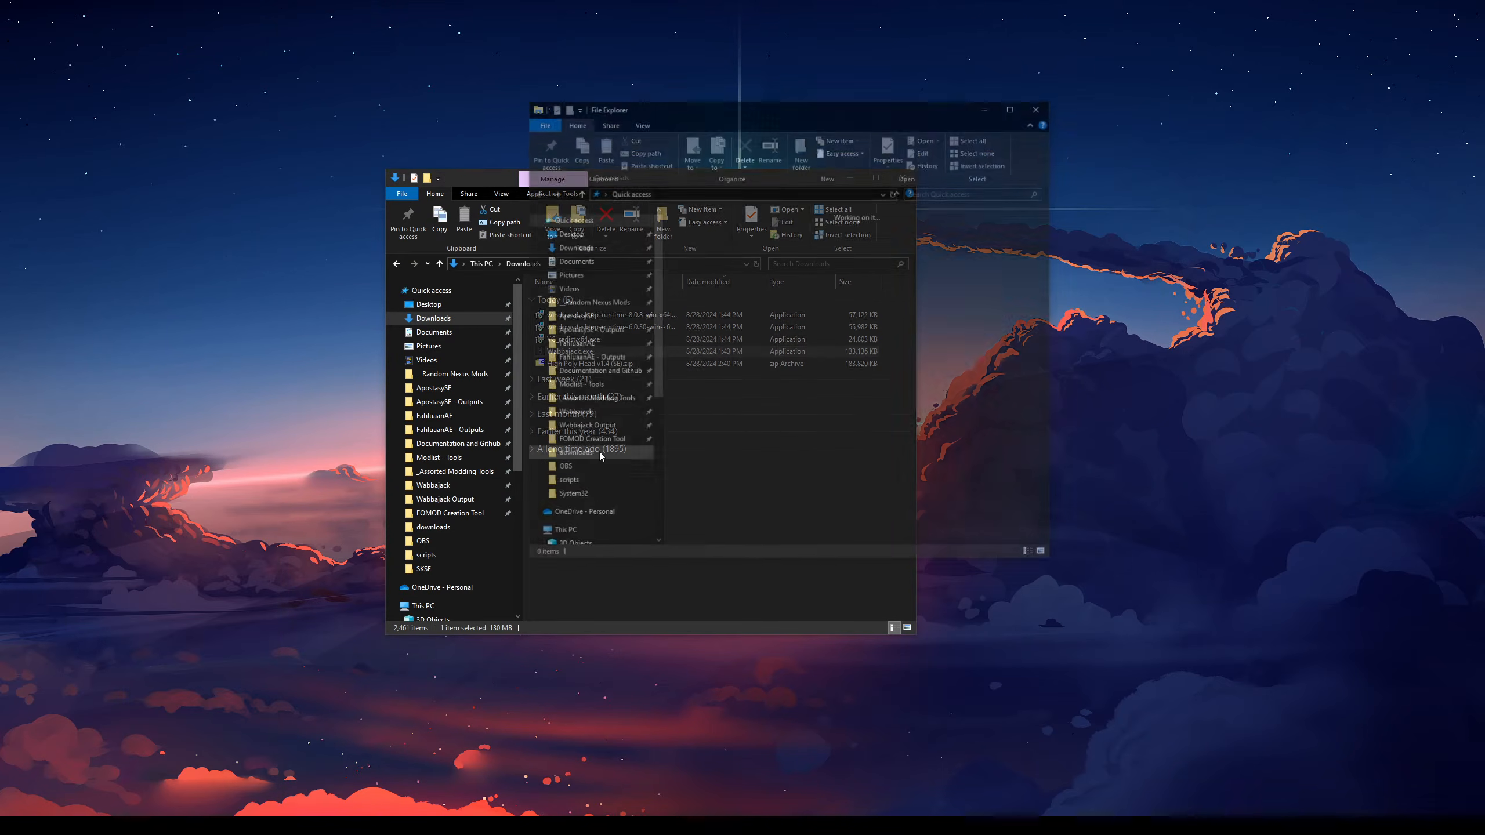
left_click(572, 535)
left_click_drag(791, 112, 1039, 112)
left_click_drag(751, 179, 593, 93)
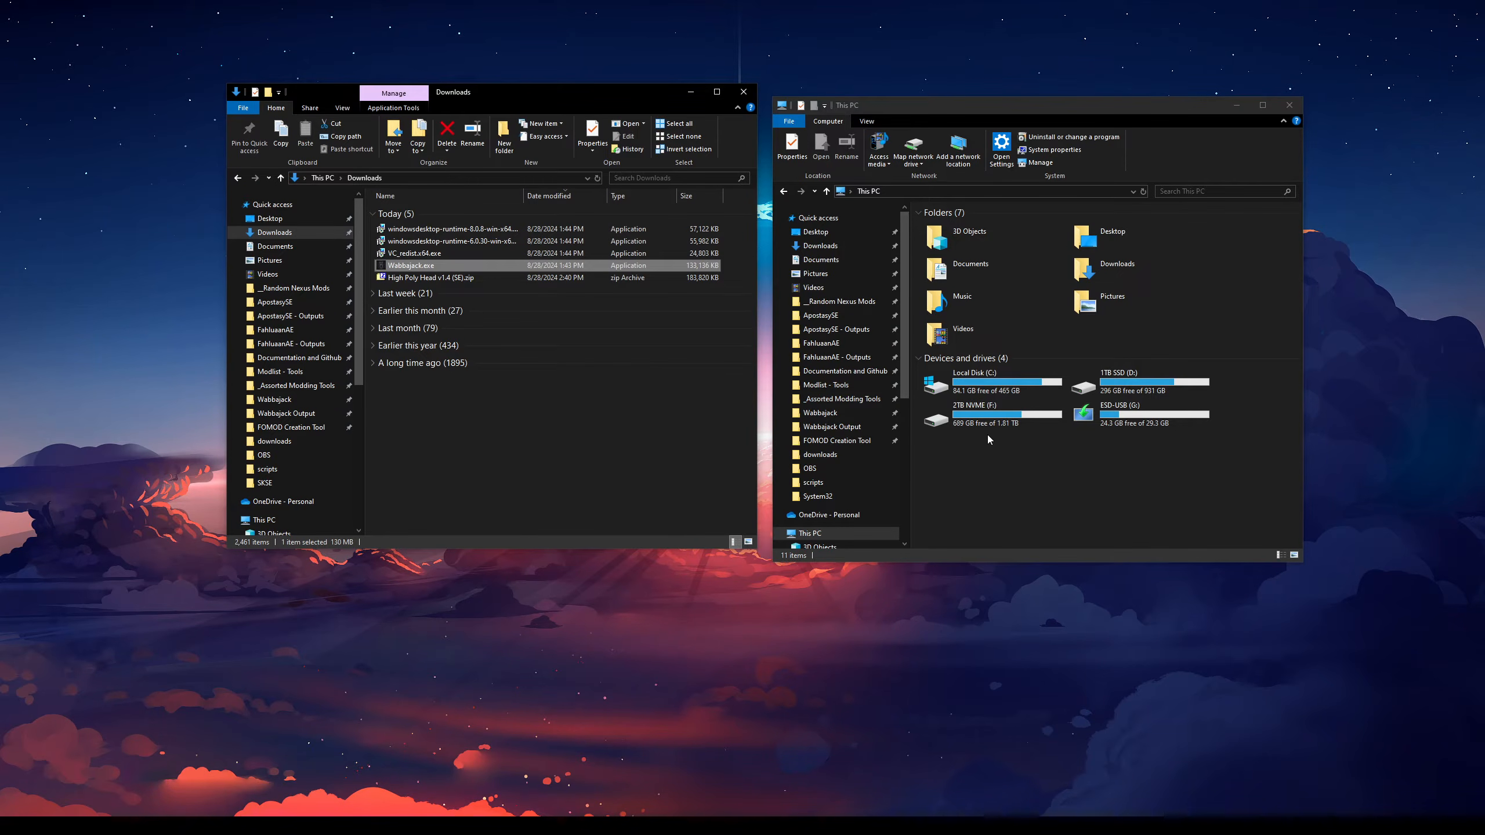
double_click(997, 420)
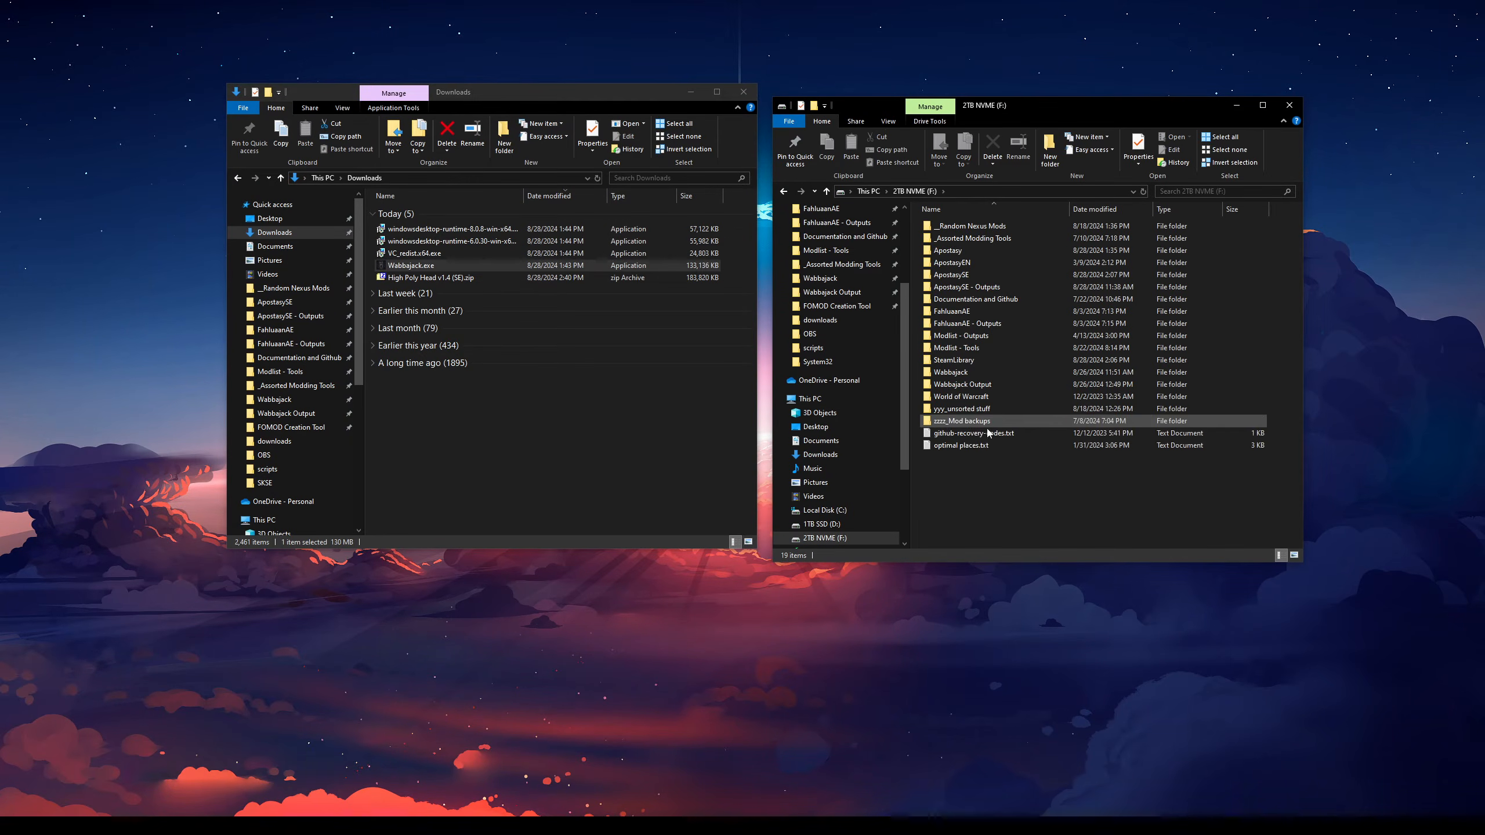
- Create and open a folder named Wabbajak on the F: drive, demonstrate picking up Wabbajack.exe in Downloads, and return to the drive's root
right_click(963, 492)
mouse_move(1011, 655)
left_click(1109, 658)
type("Wabbajak")
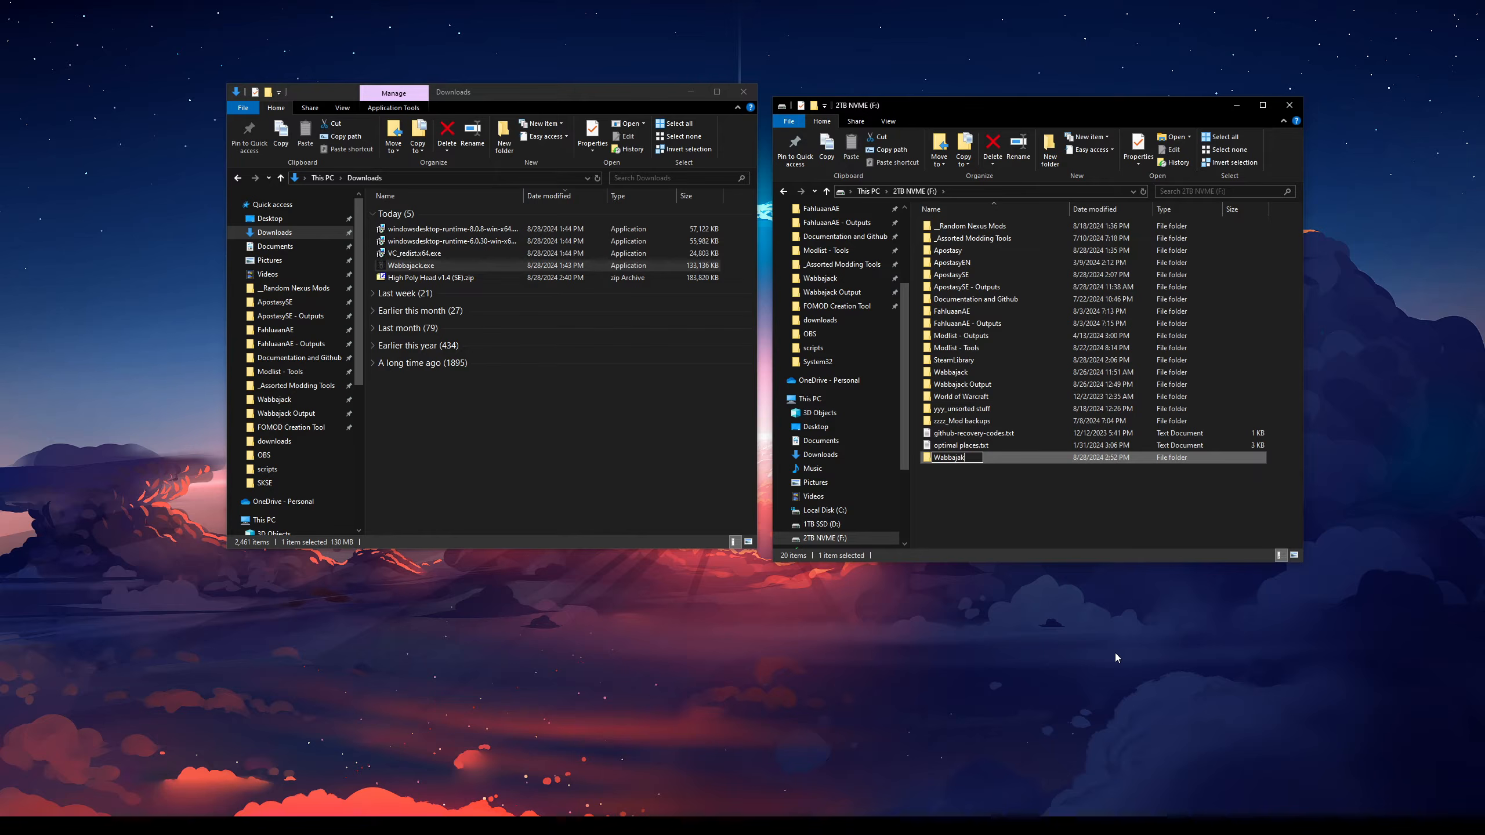
key("Return")
key("Return")
left_click_drag(432, 266, 584, 286)
left_click(916, 192)
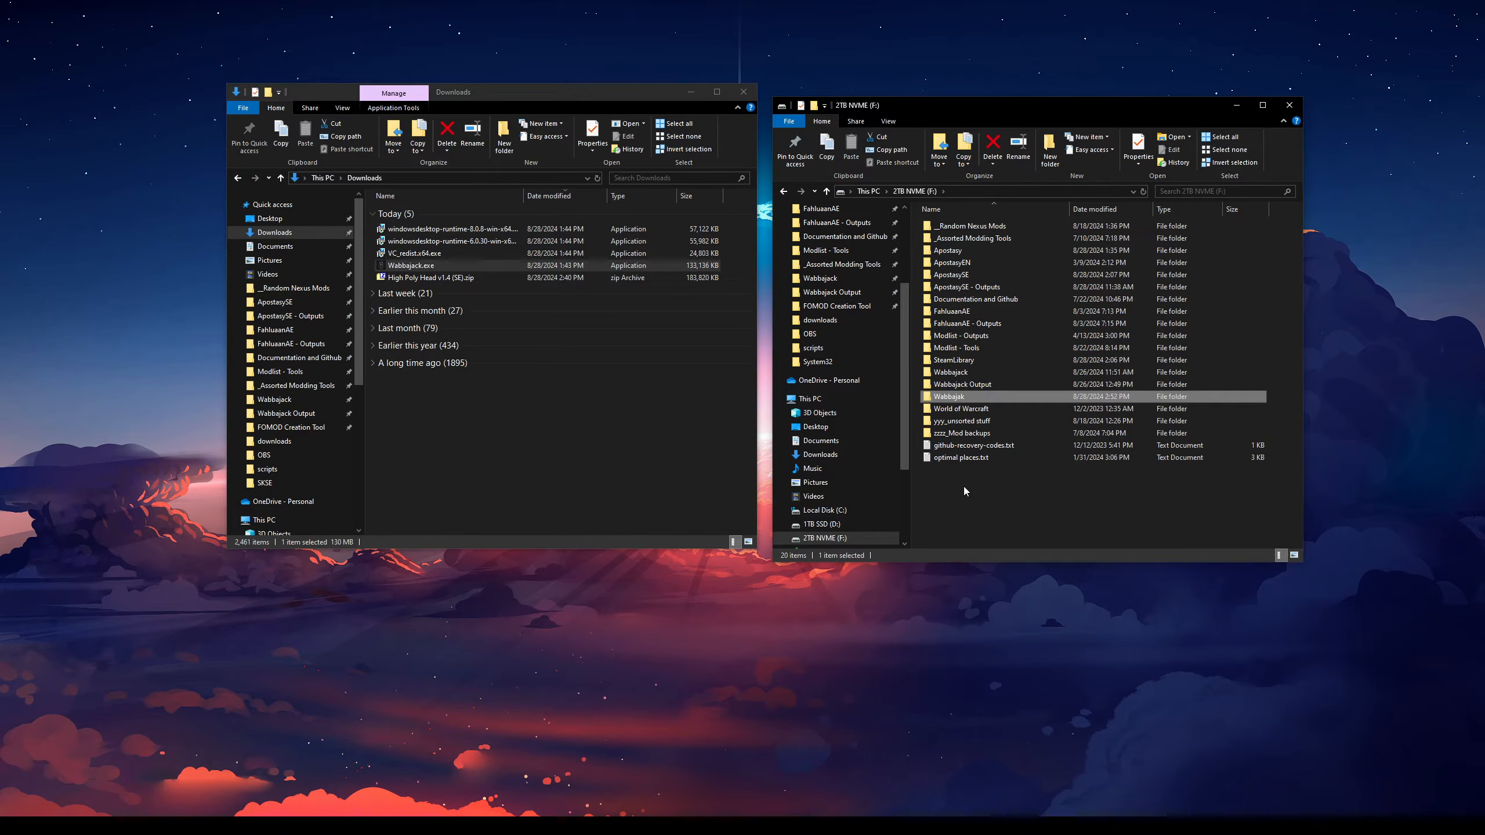
- Open the existing Wabbajack folder on the F: drive and launch Wabbajack.exe from it
double_click(959, 373)
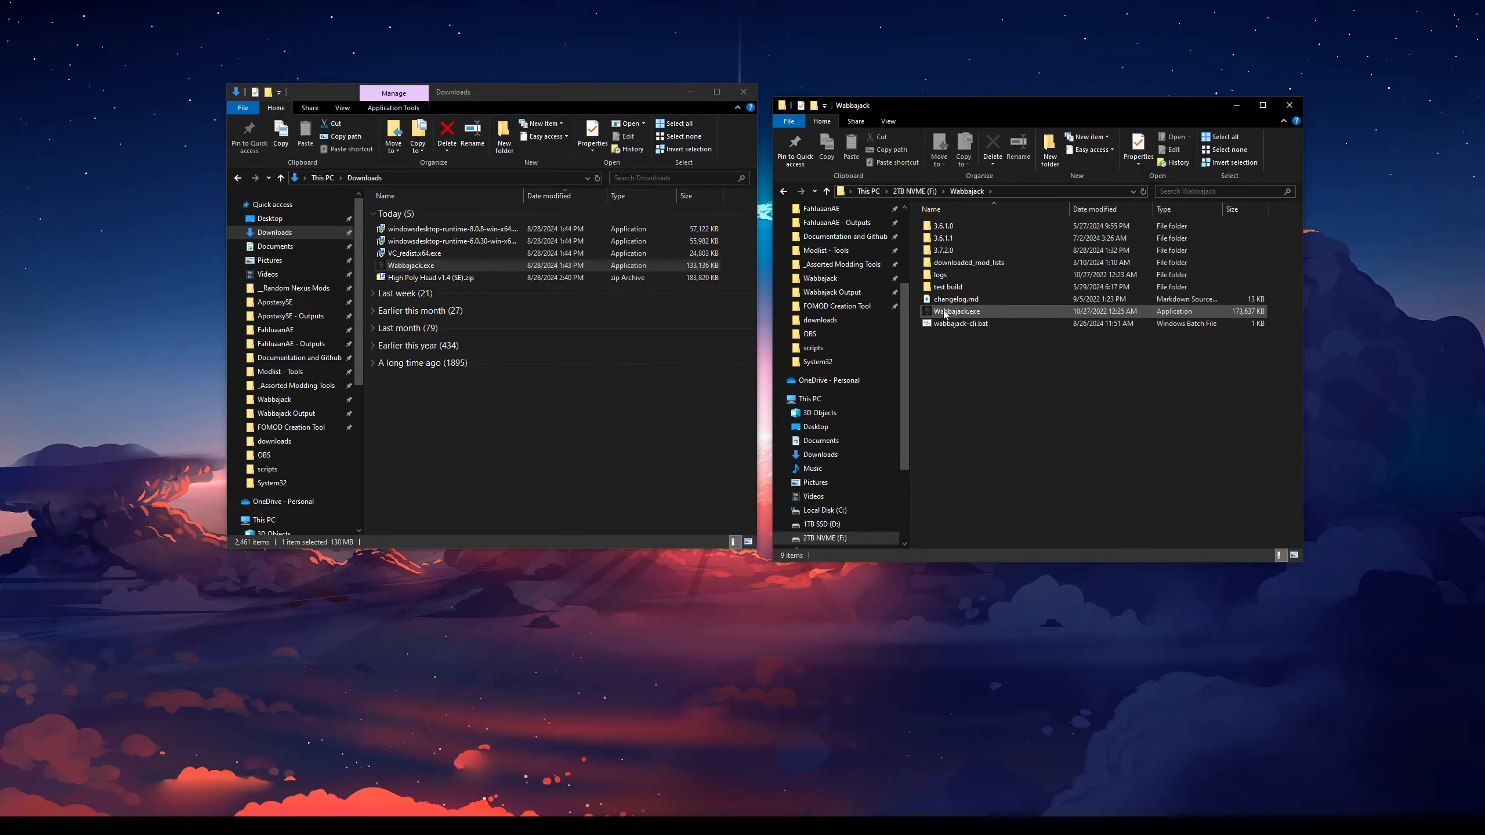
left_click(945, 313)
double_click(946, 312)
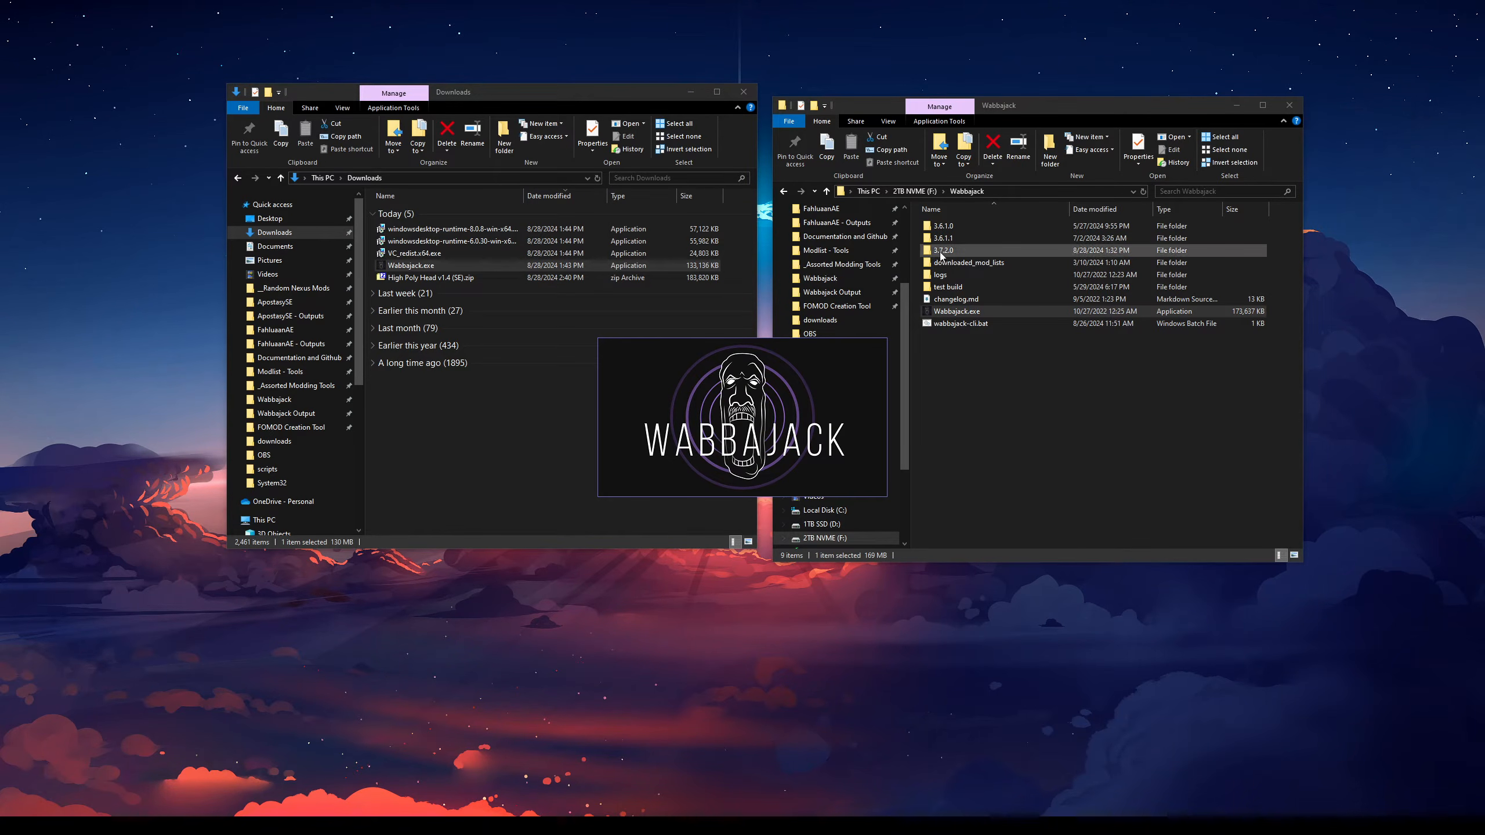
- Point out the version folders 3.6.1.0, 3.6.1.1 and 3.7.2.0 by selecting them, and select the main Wabbajack.exe
left_click_drag(921, 257, 970, 207)
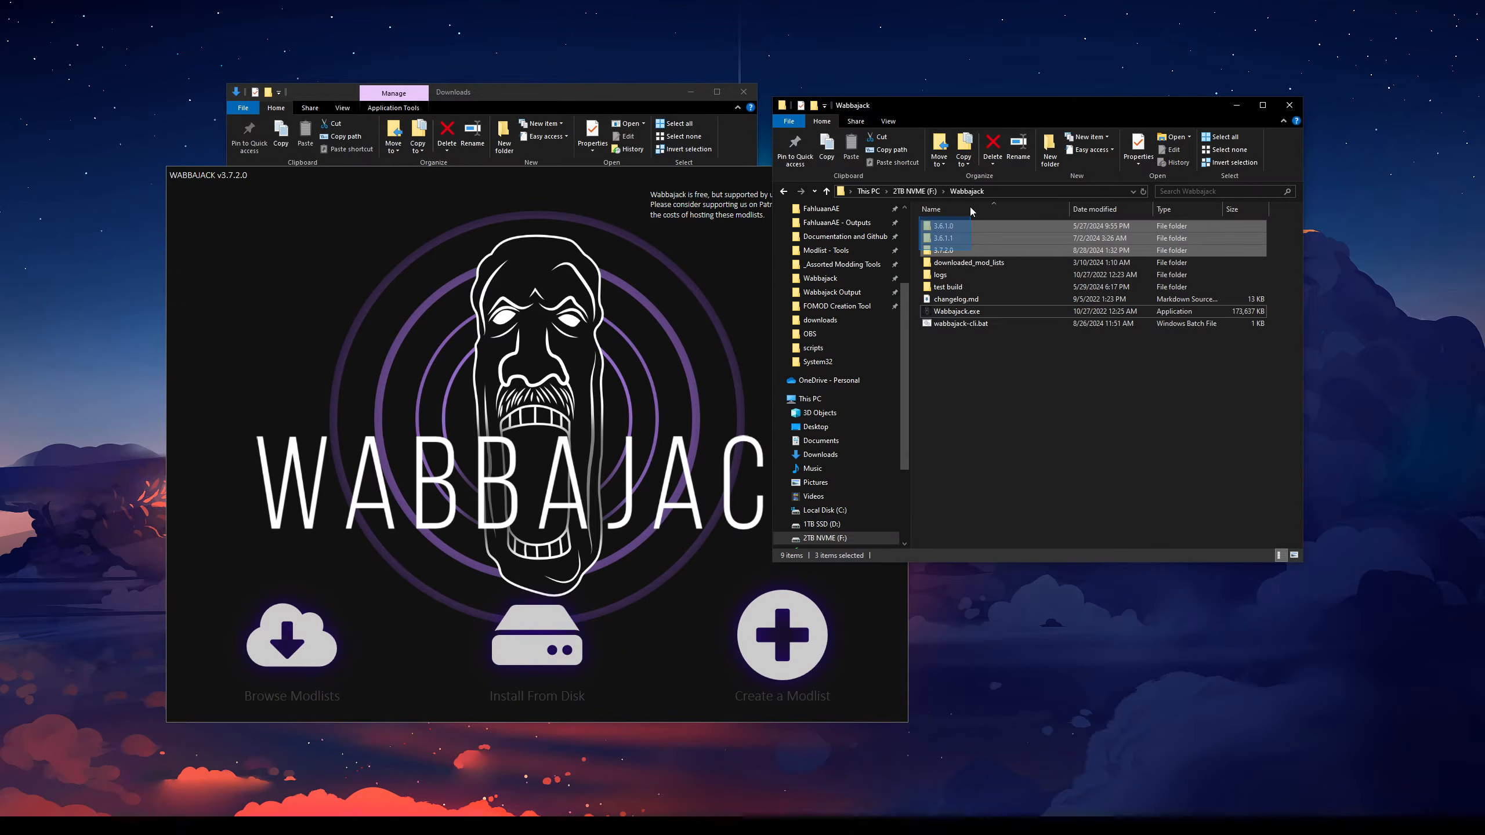
left_click(914, 253)
left_click_drag(914, 253, 992, 222)
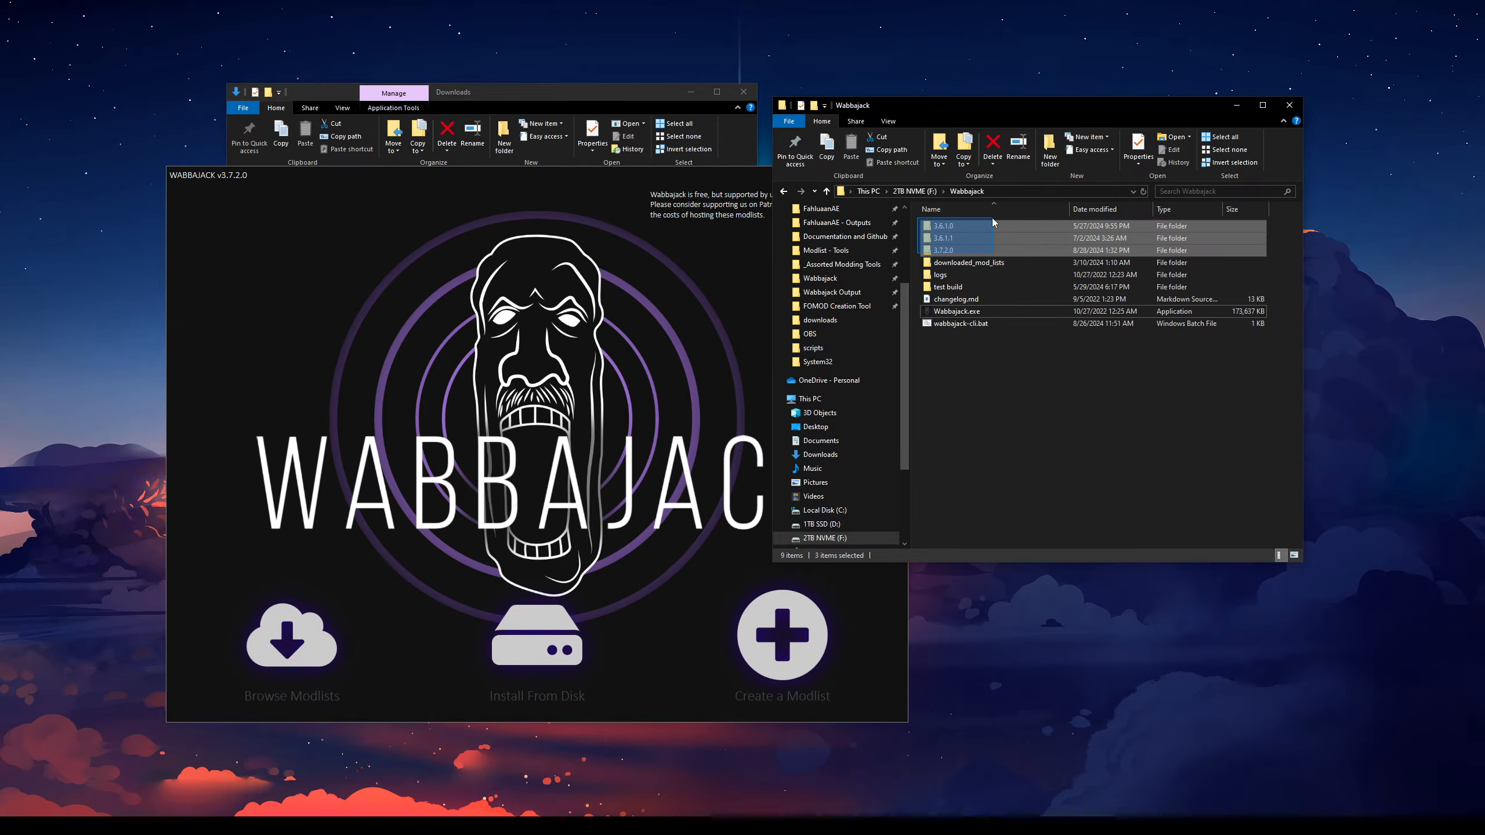
left_click_drag(992, 218, 992, 220)
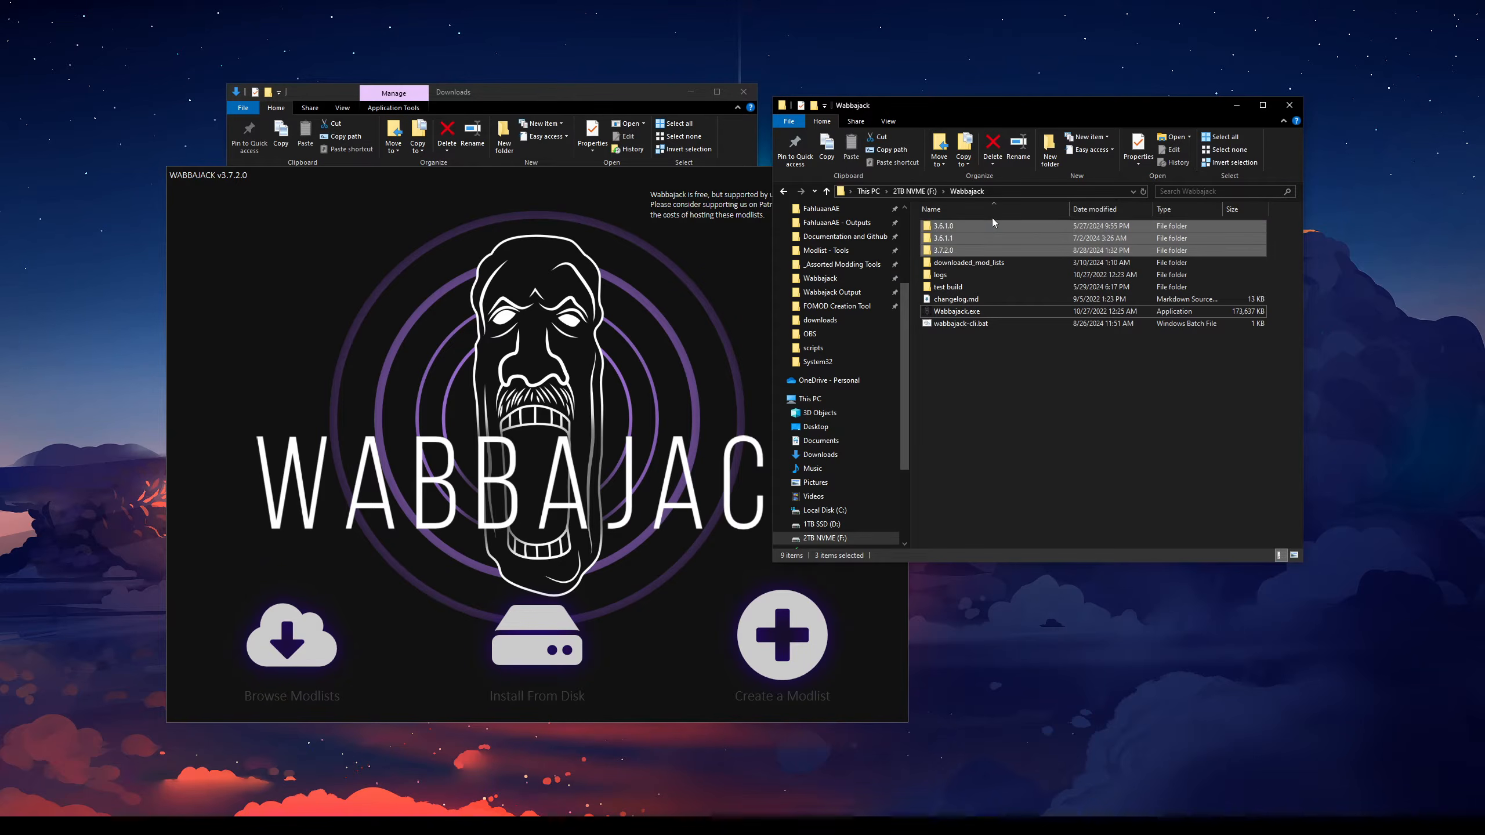
left_click(916, 252)
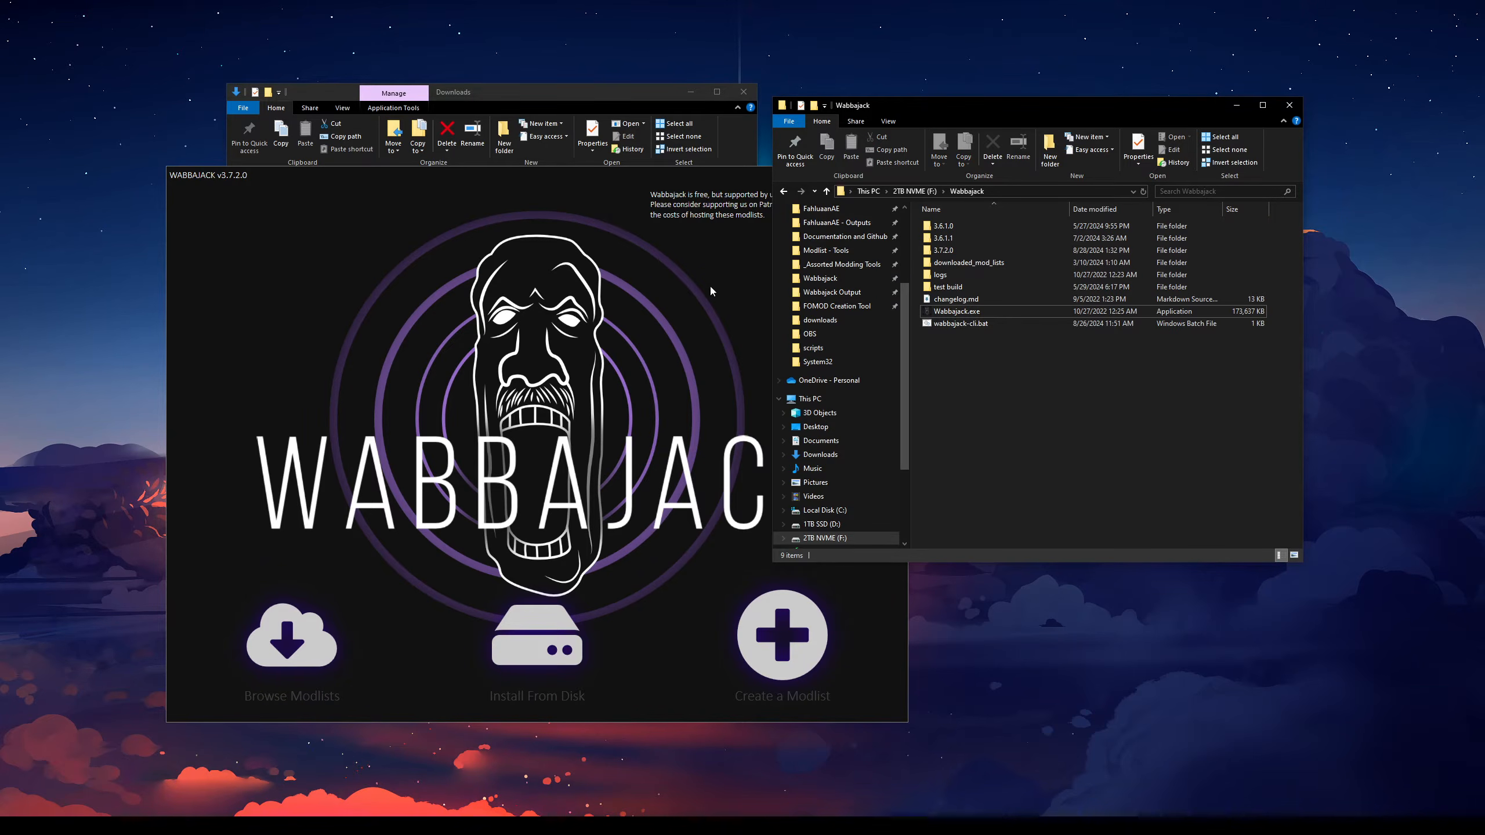
left_click(968, 315)
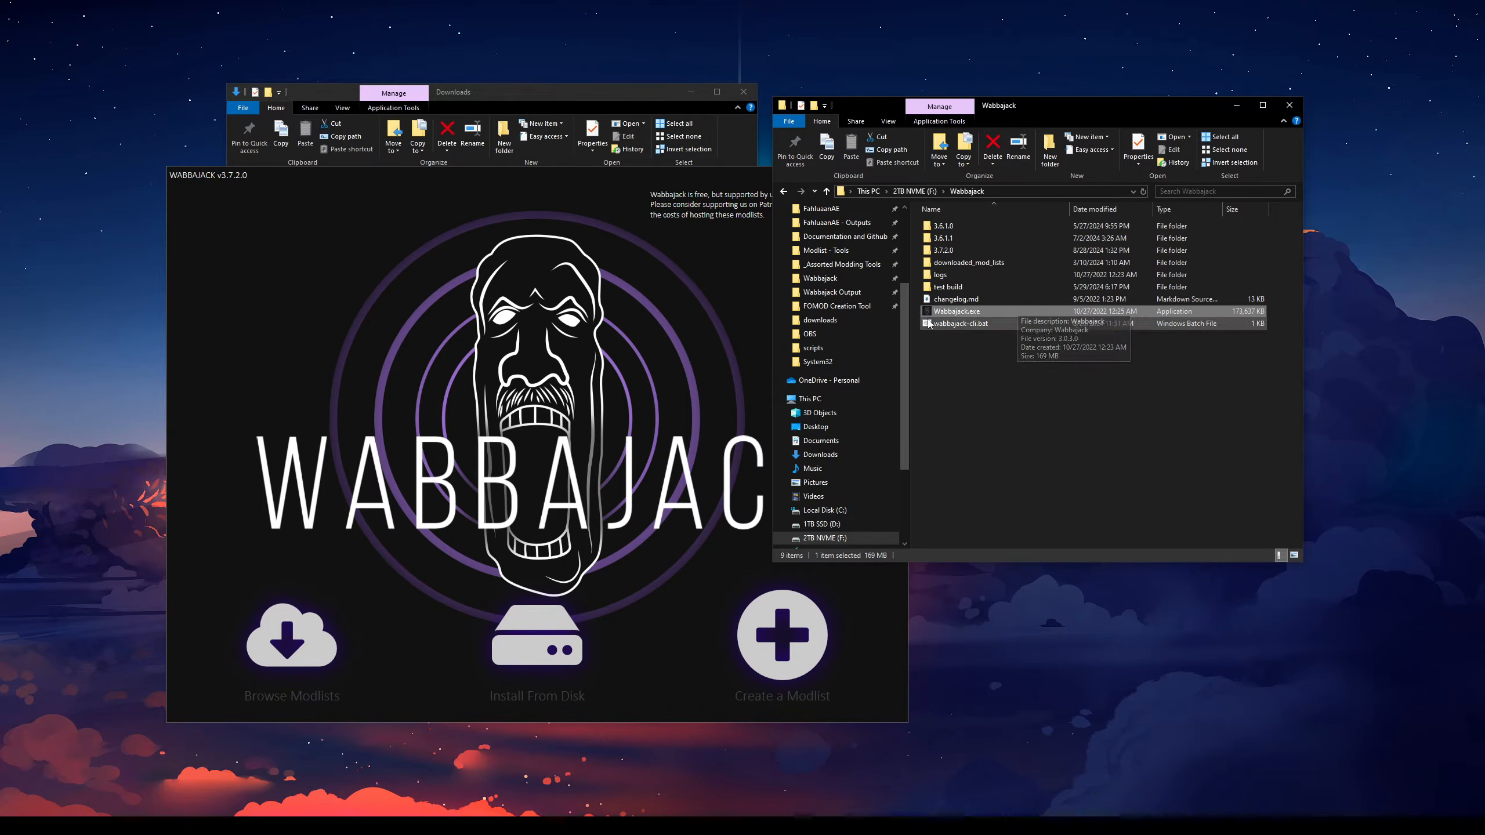
- Locate Wabbajack.exe inside the 3.7.2.0 folder, go back to the Wabbajack folder, and switch to the Wabbajack application window
double_click(943, 252)
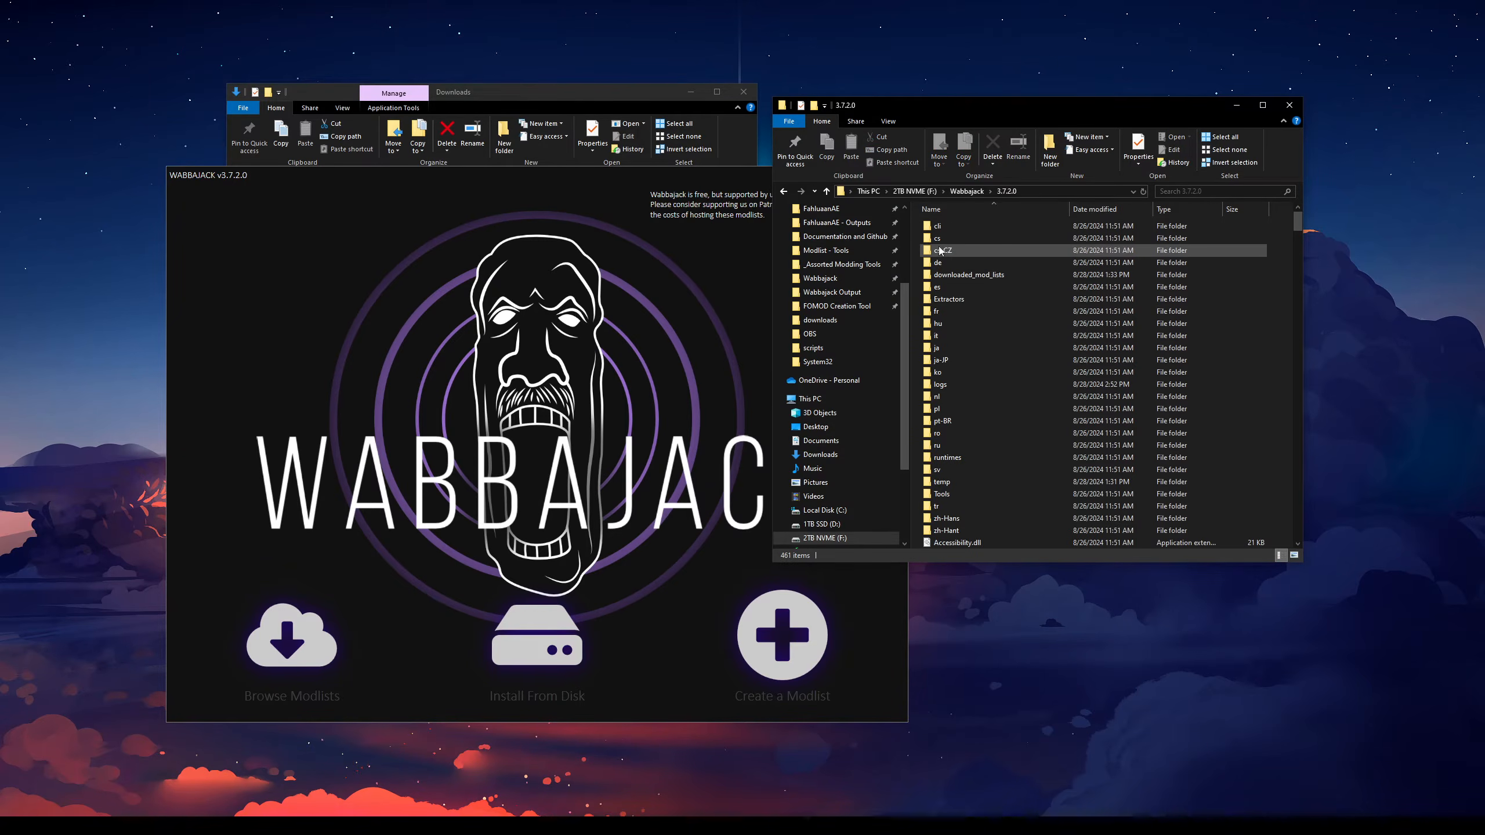
left_click_drag(1297, 222, 1337, 523)
left_click(989, 353)
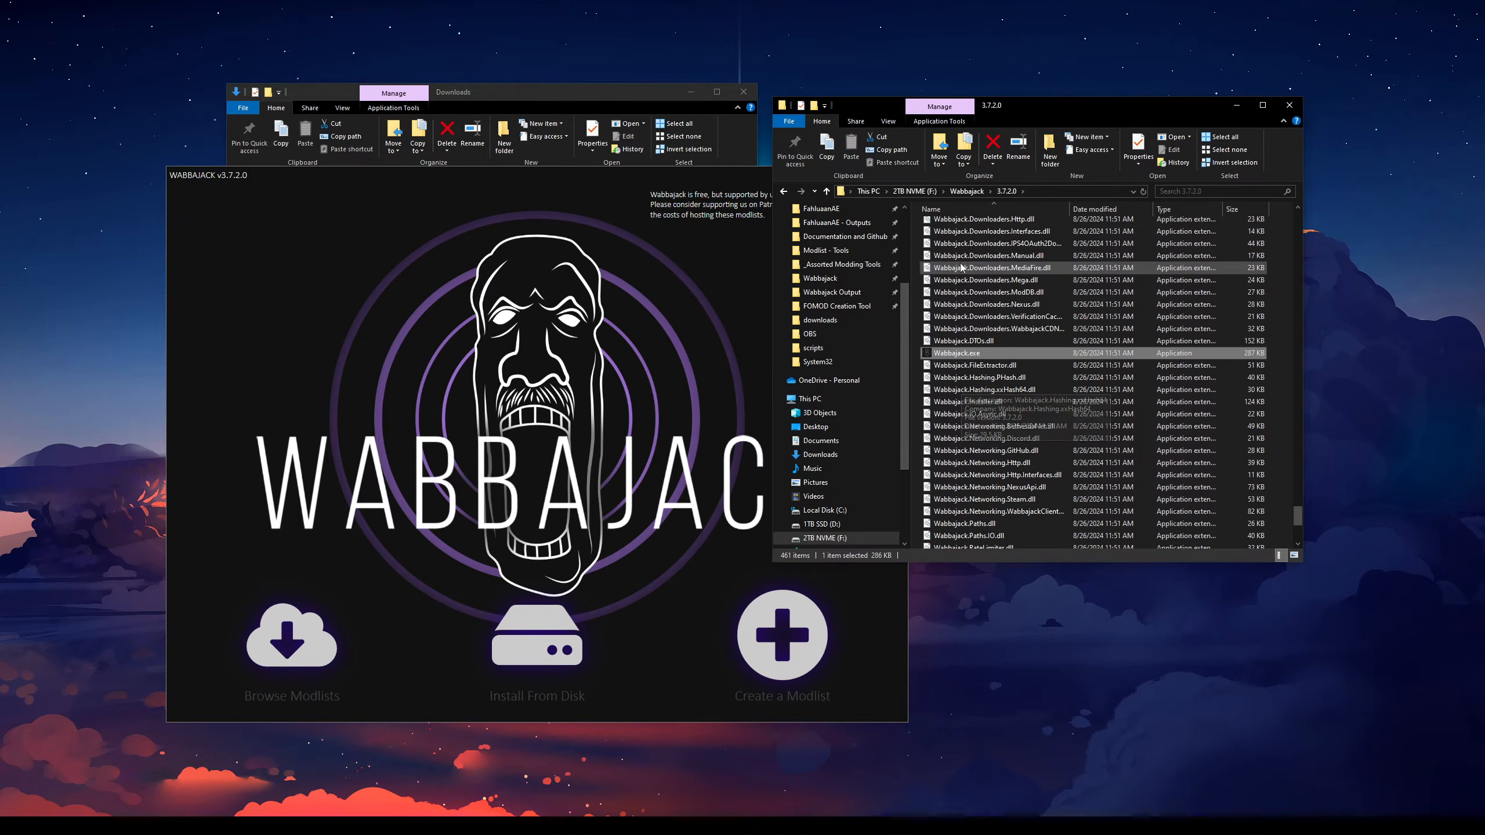
left_click(966, 191)
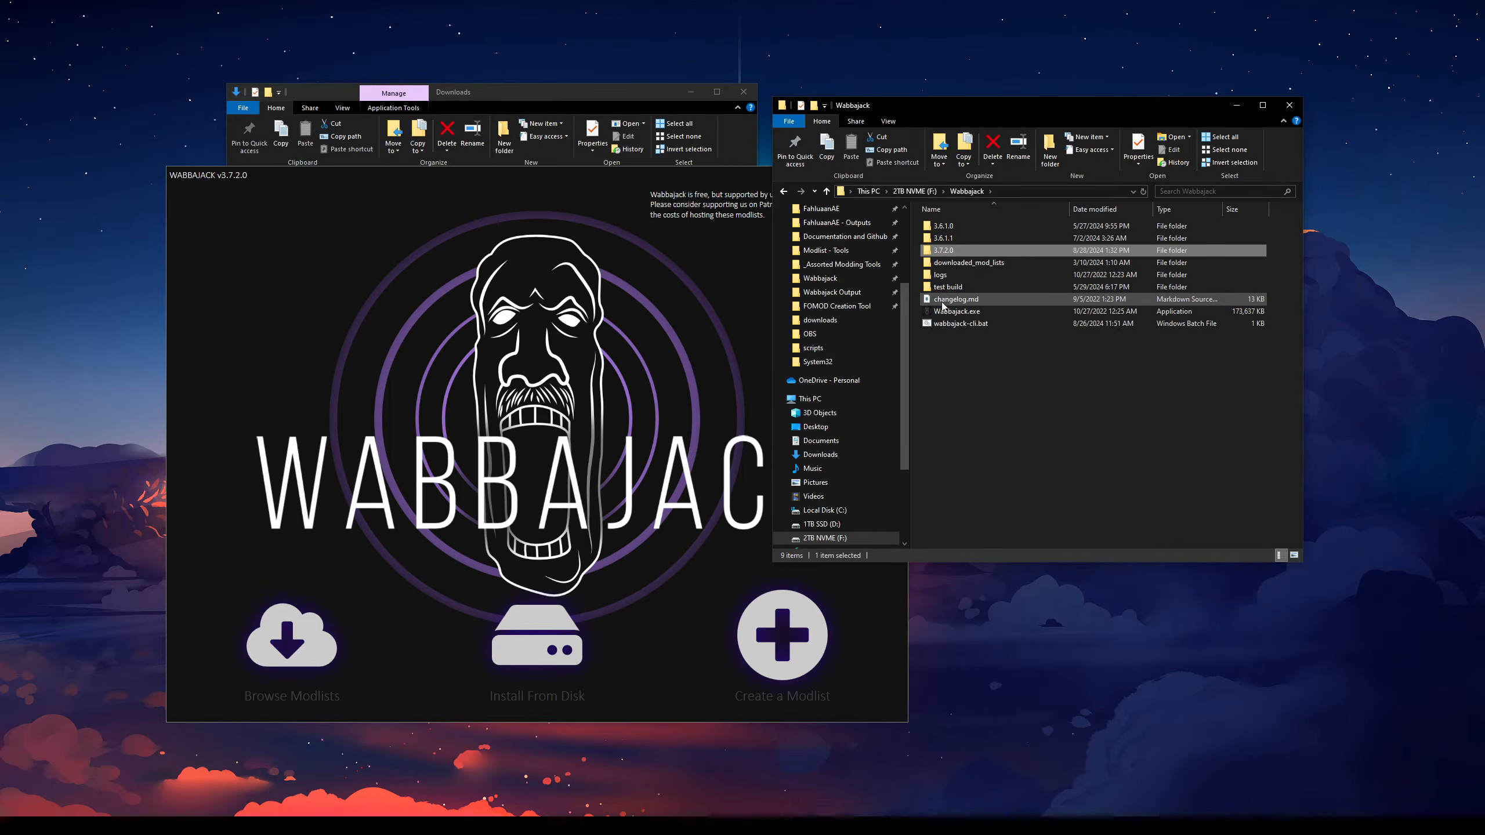
left_click(505, 422)
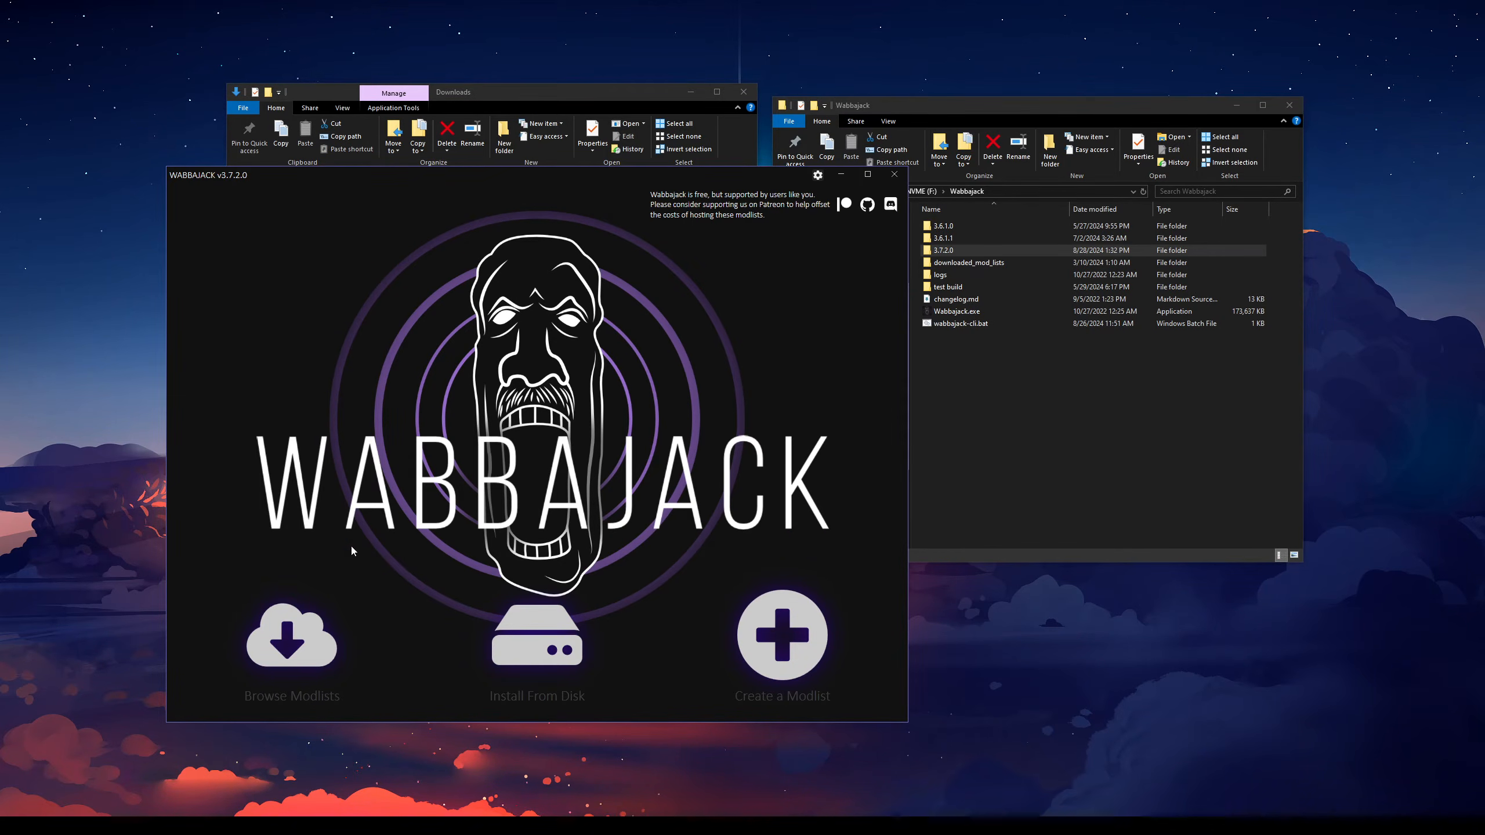
- Check the Nexus Mods and Vector Plexus logins in the Wabbajack settings, and return to the start page
left_click_drag(491, 177, 581, 113)
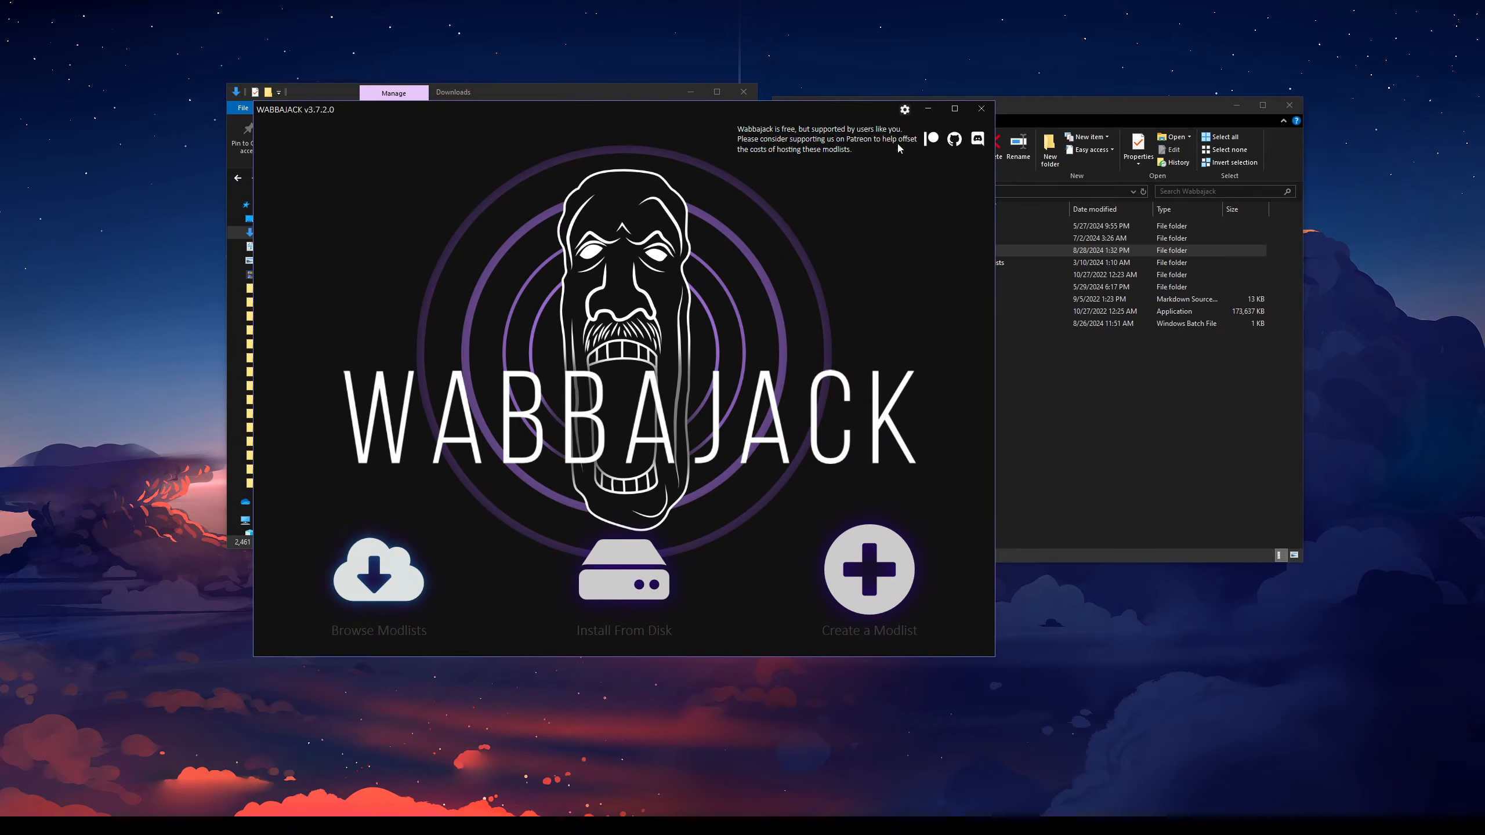
left_click(904, 110)
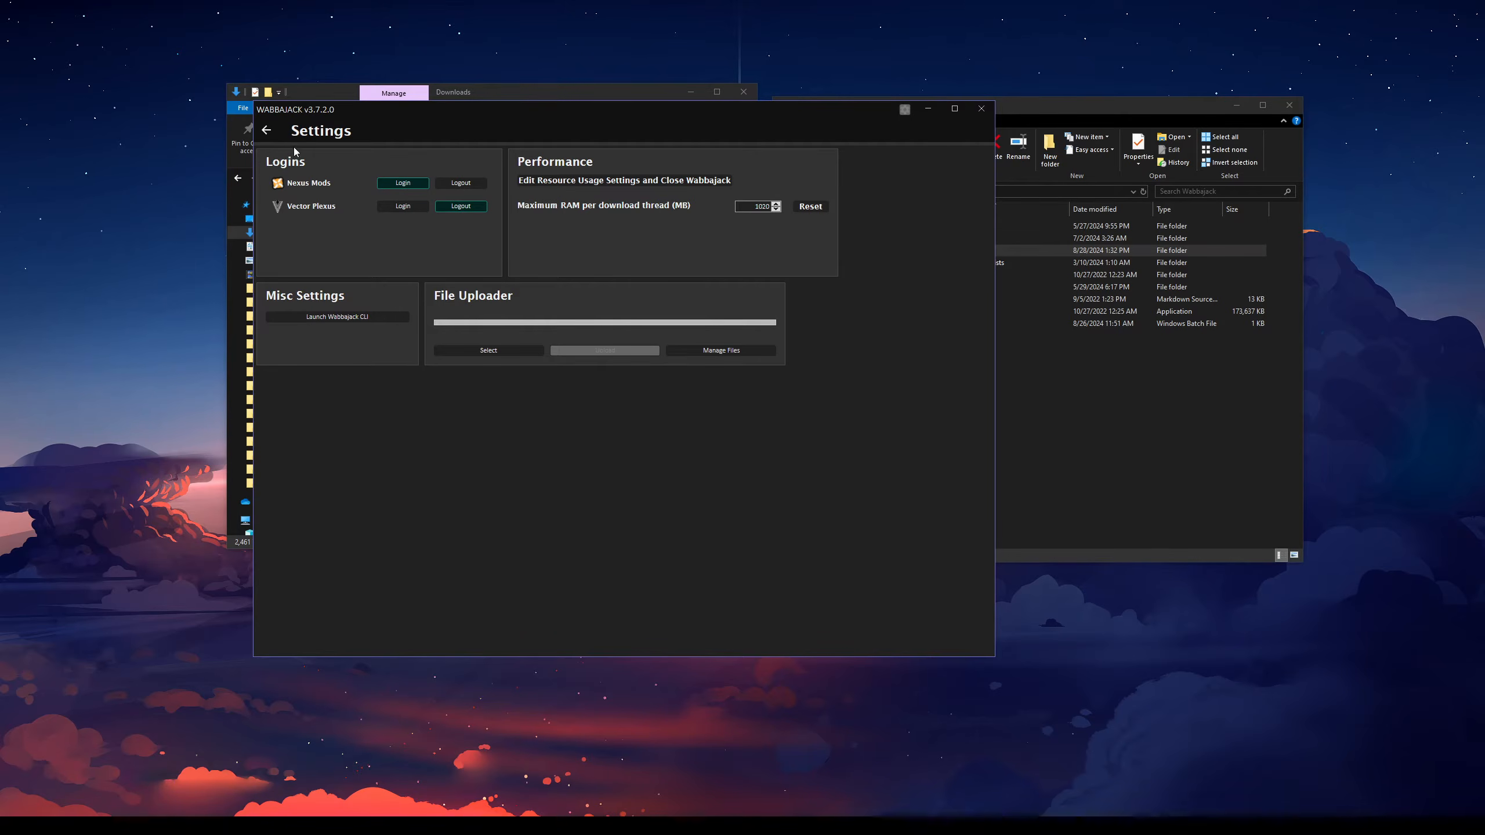
left_click(266, 130)
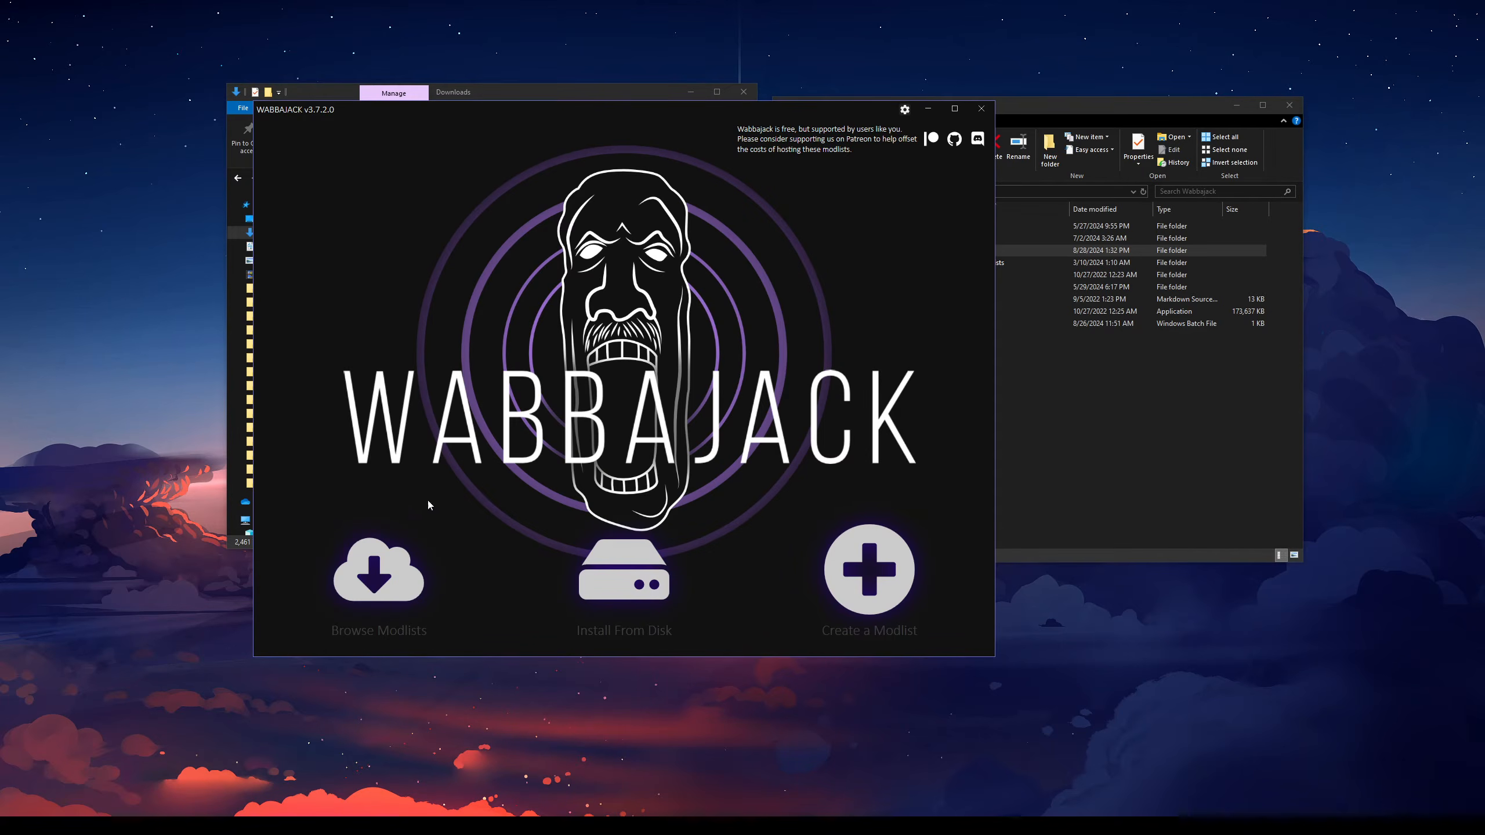
- Open the modlist gallery, clear its search text, and switch off the display of unofficial lists after comparing both states
left_click(387, 559)
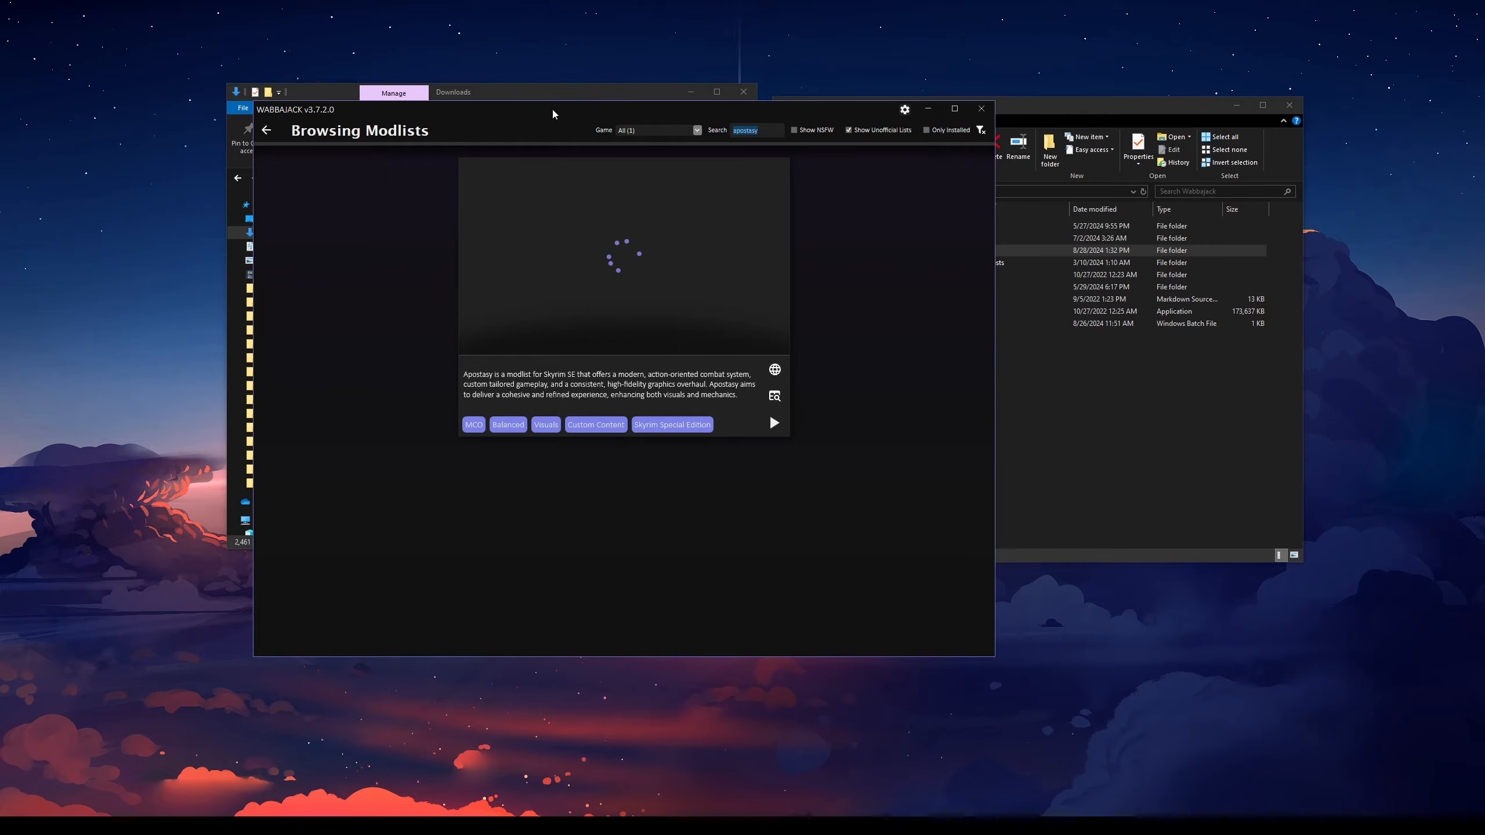
key("BackSpace")
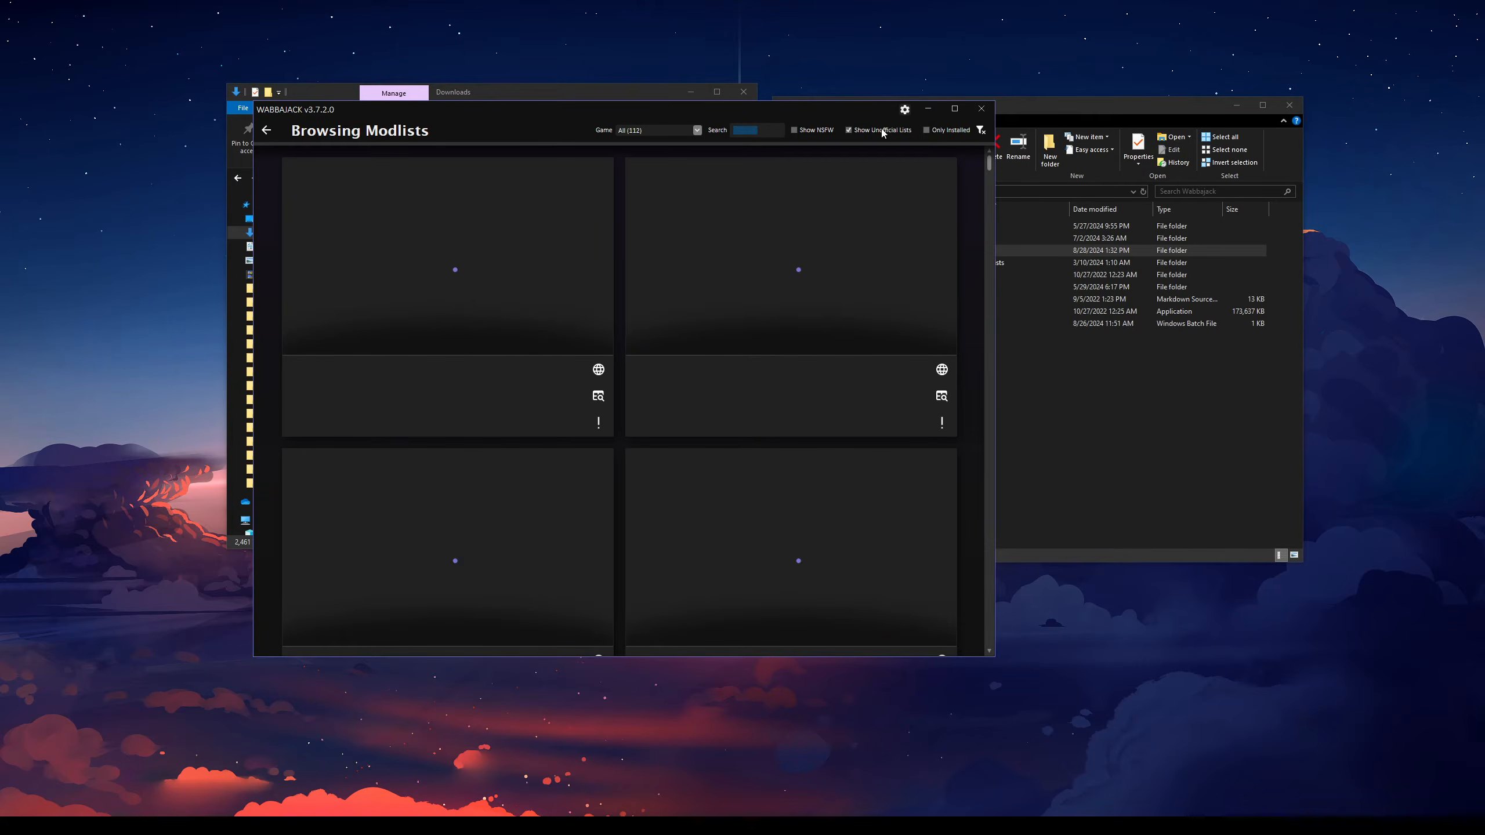
left_click(883, 133)
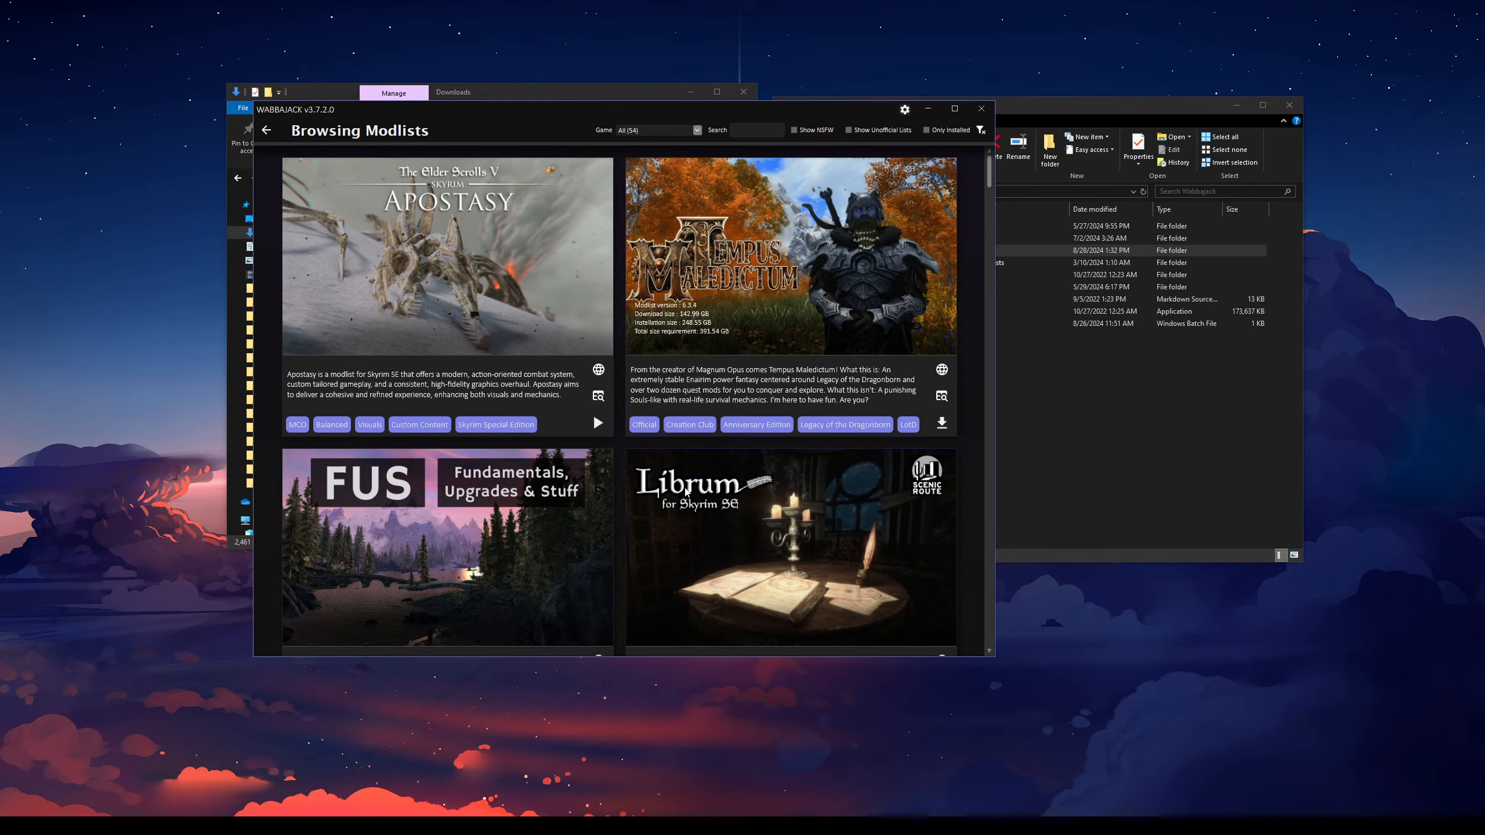
left_click(851, 132)
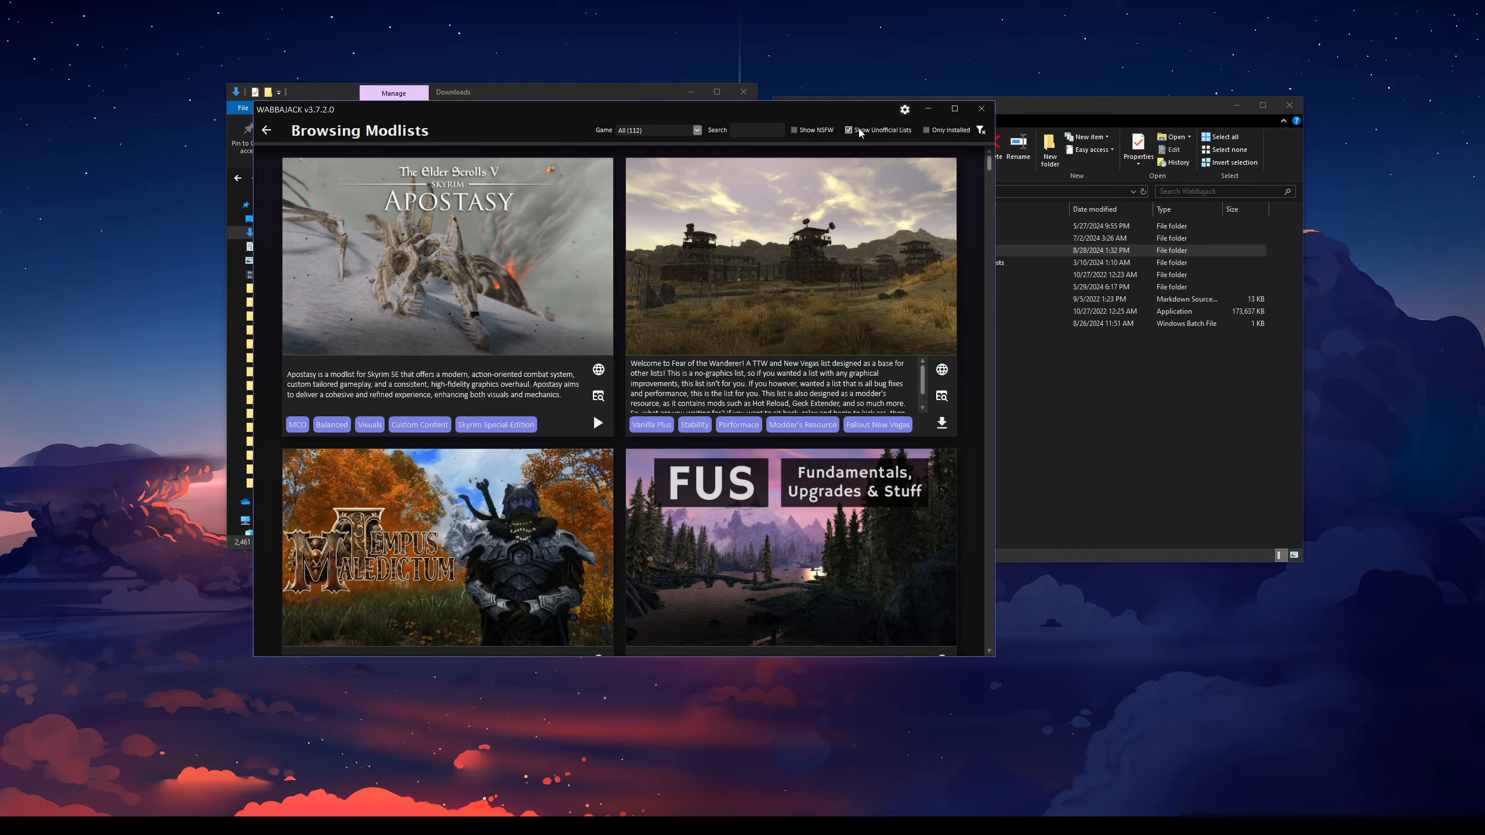
left_click(859, 133)
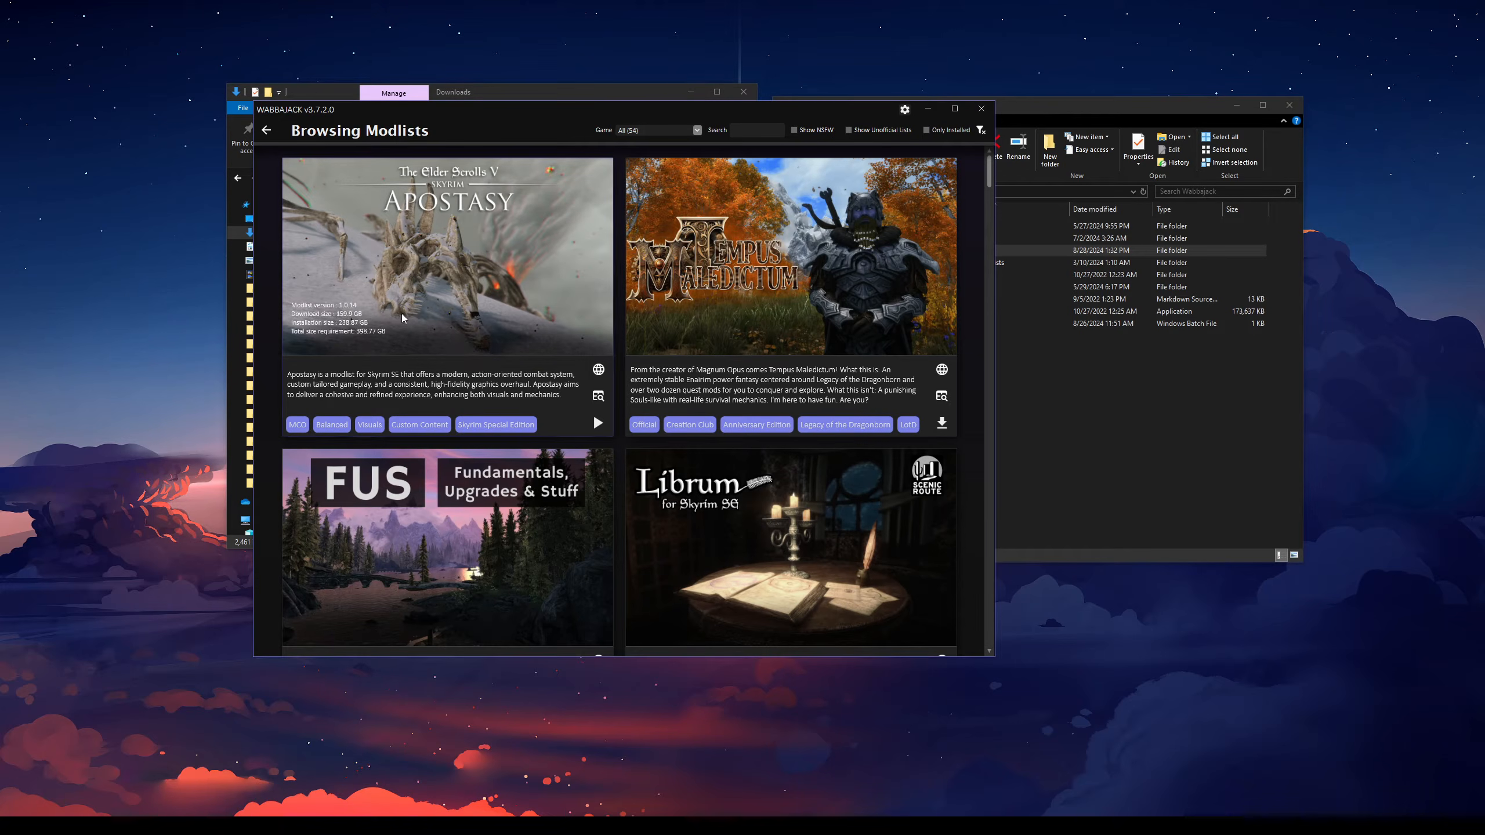
- Filter the modlist gallery by "apo" and open the install configuration for Apostasy
mouse_move(719, 424)
type("apos")
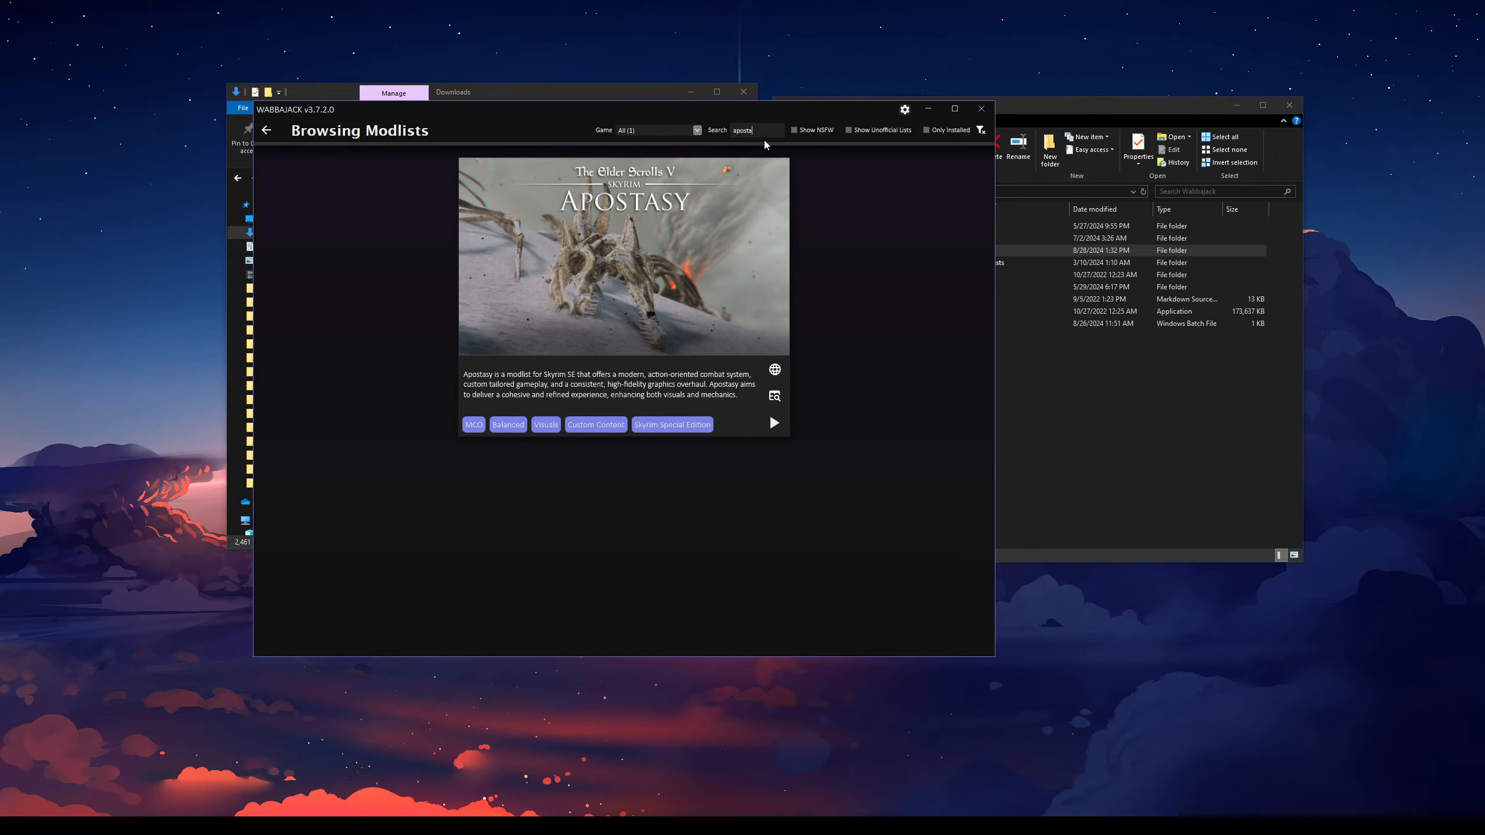
key("BackSpace")
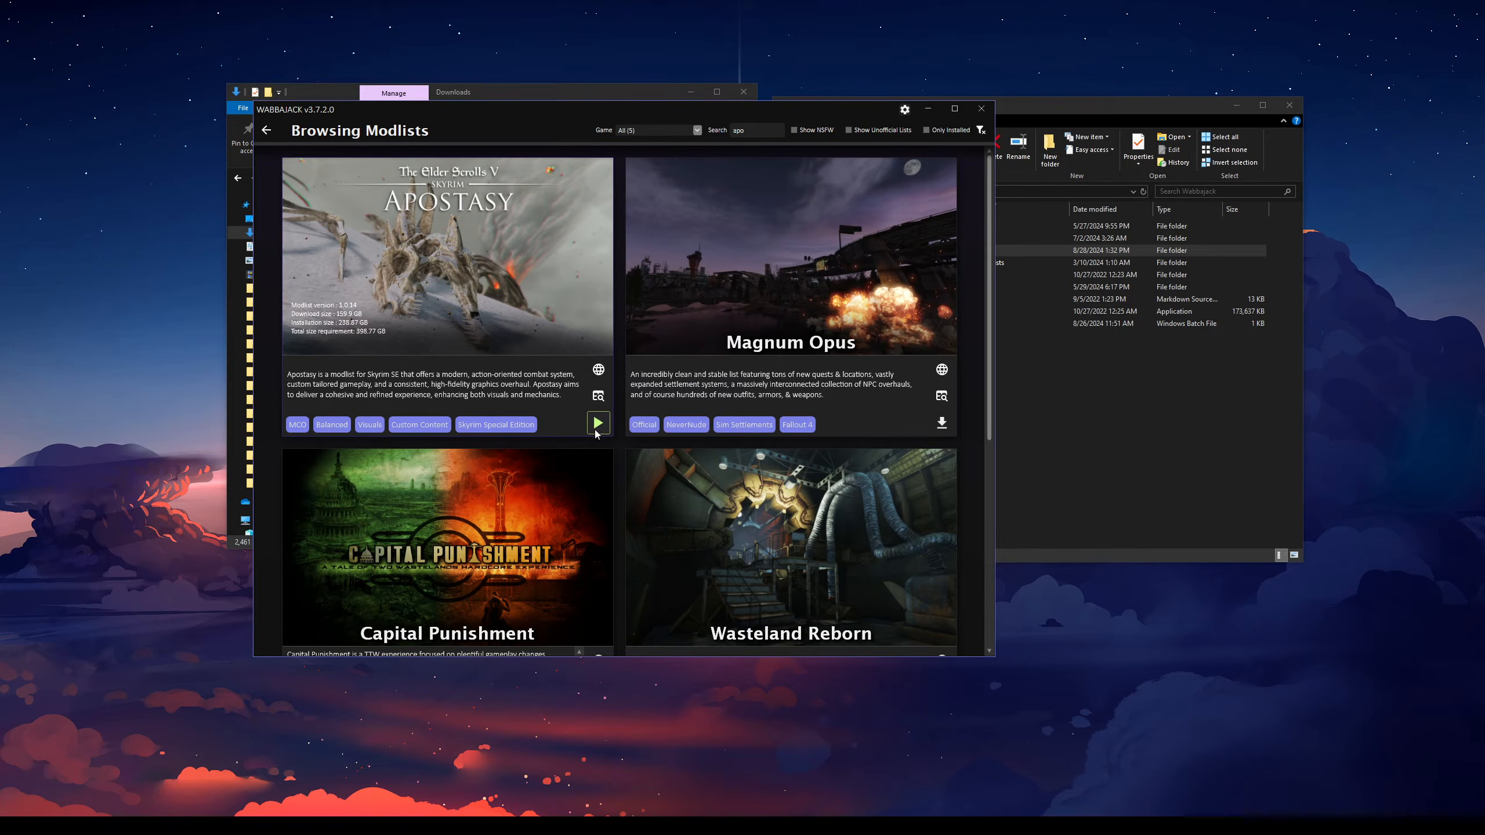
left_click(597, 423)
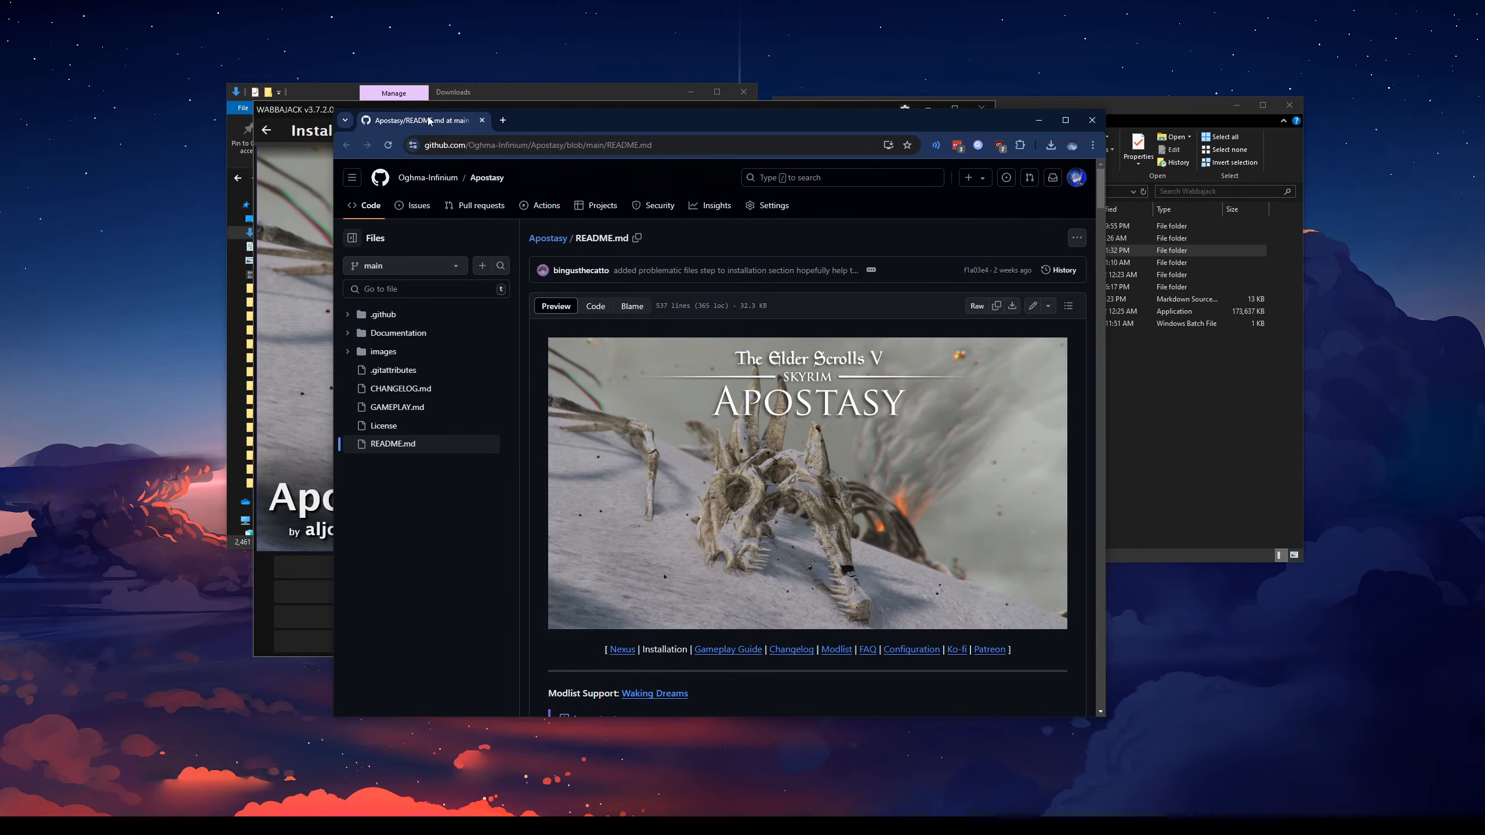
- Close the Apostasy README page and view the main and optional files on Apostasy's Nexus Mods page
middle_click(429, 121)
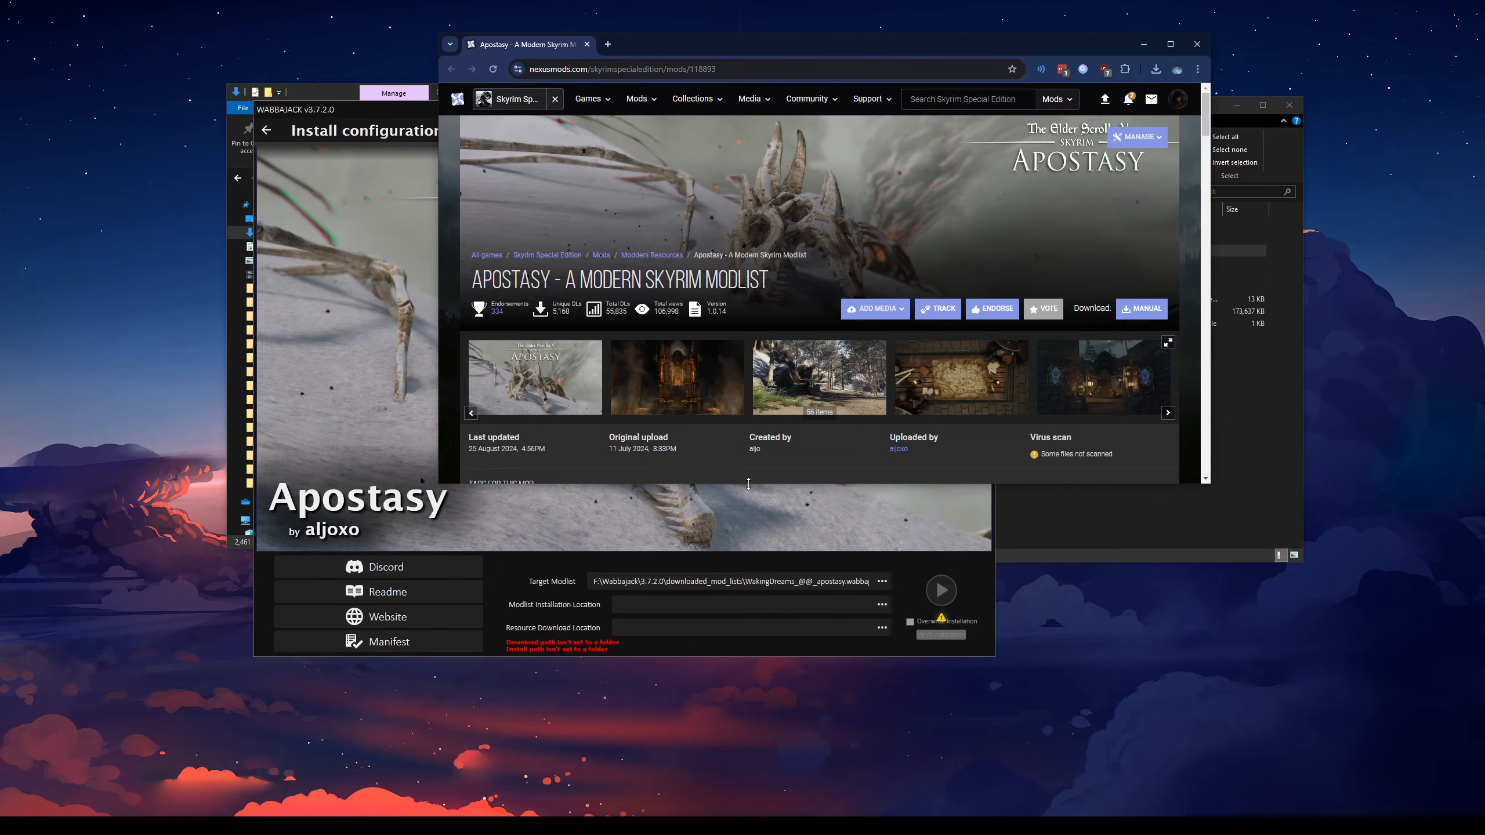
double_click(749, 483)
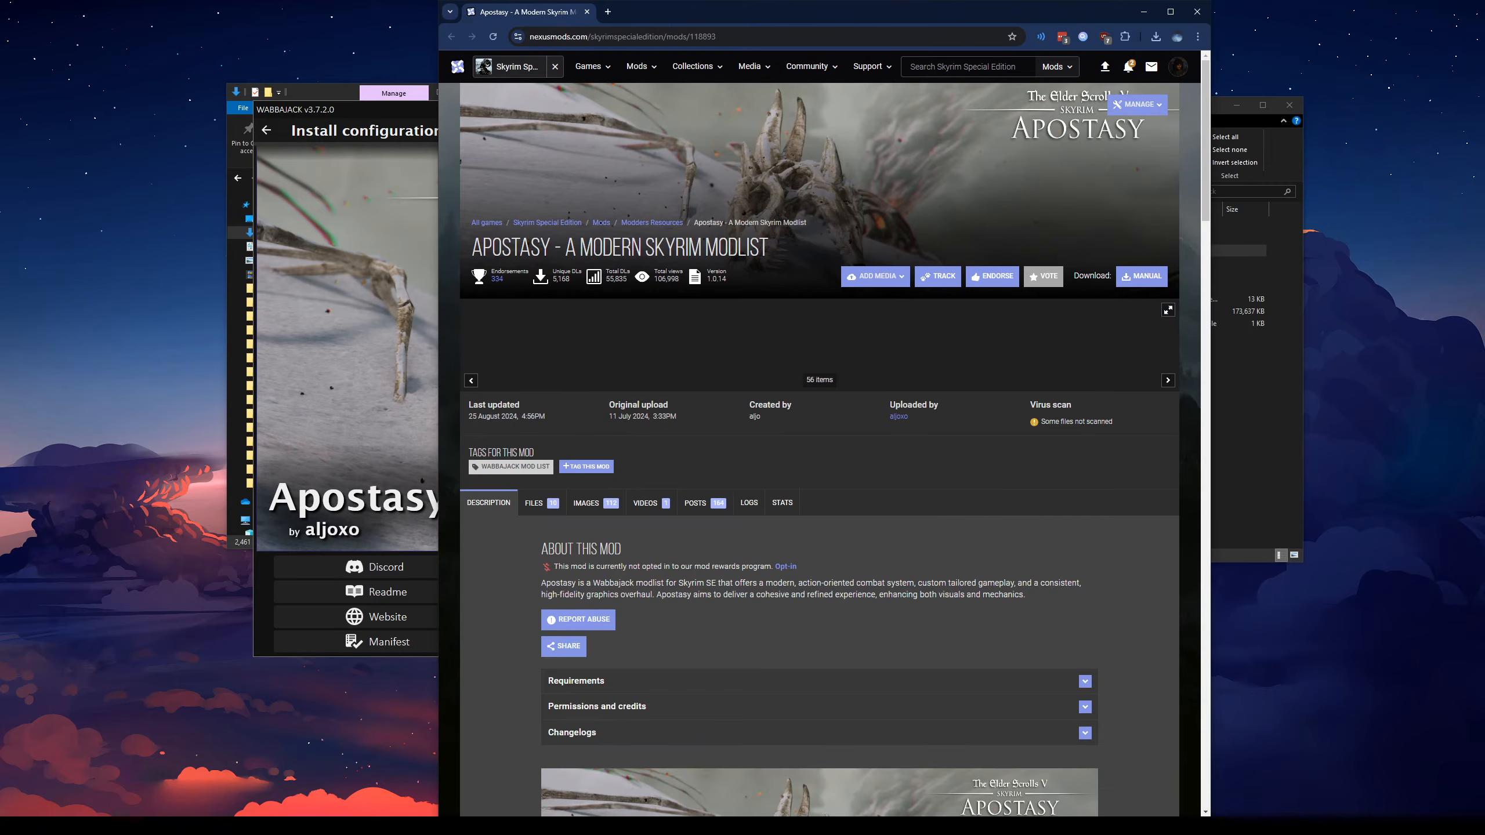
left_click(542, 507)
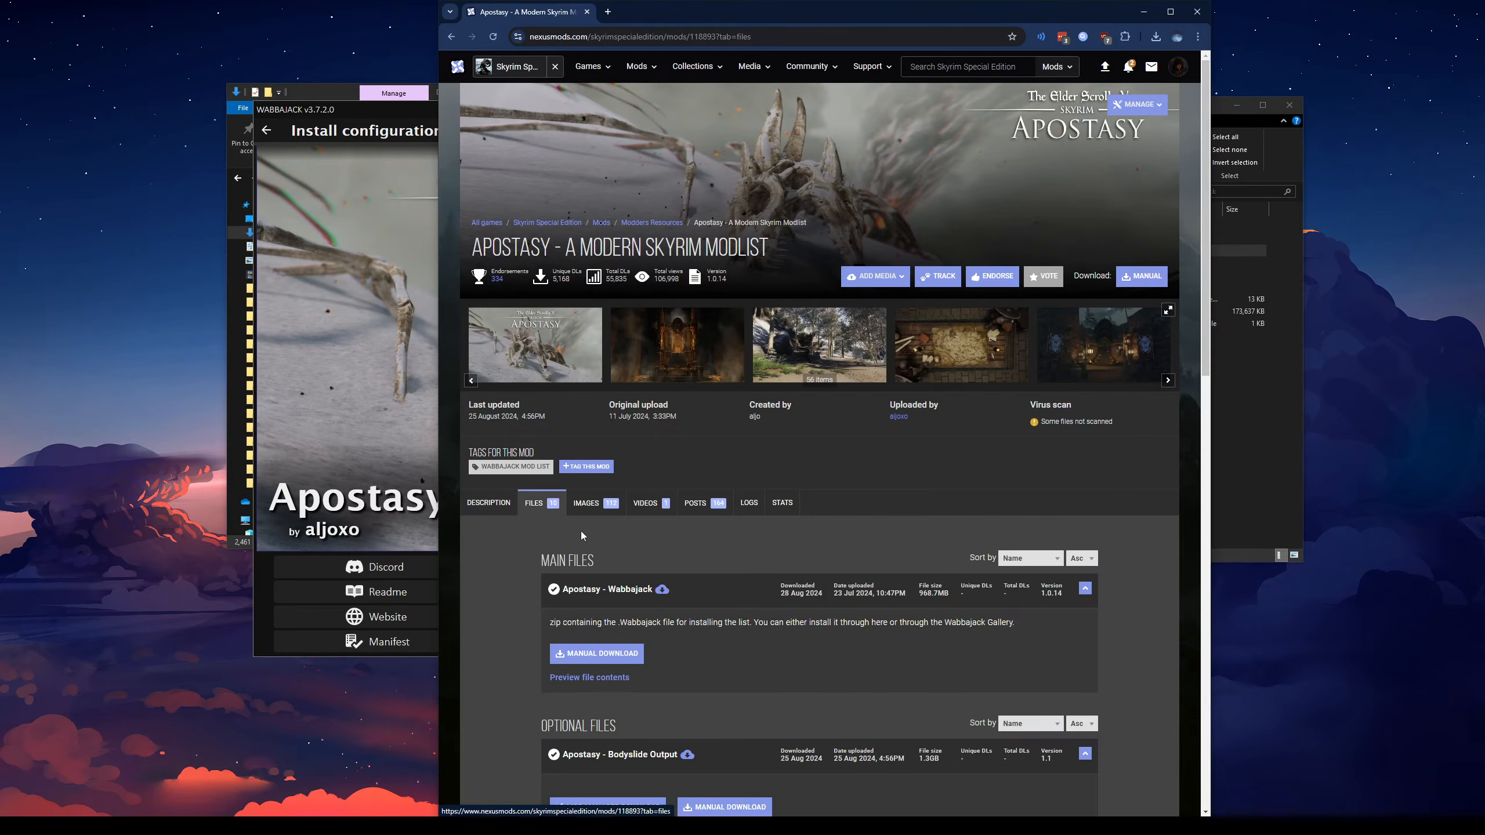
scroll(687, 612, "down", 3)
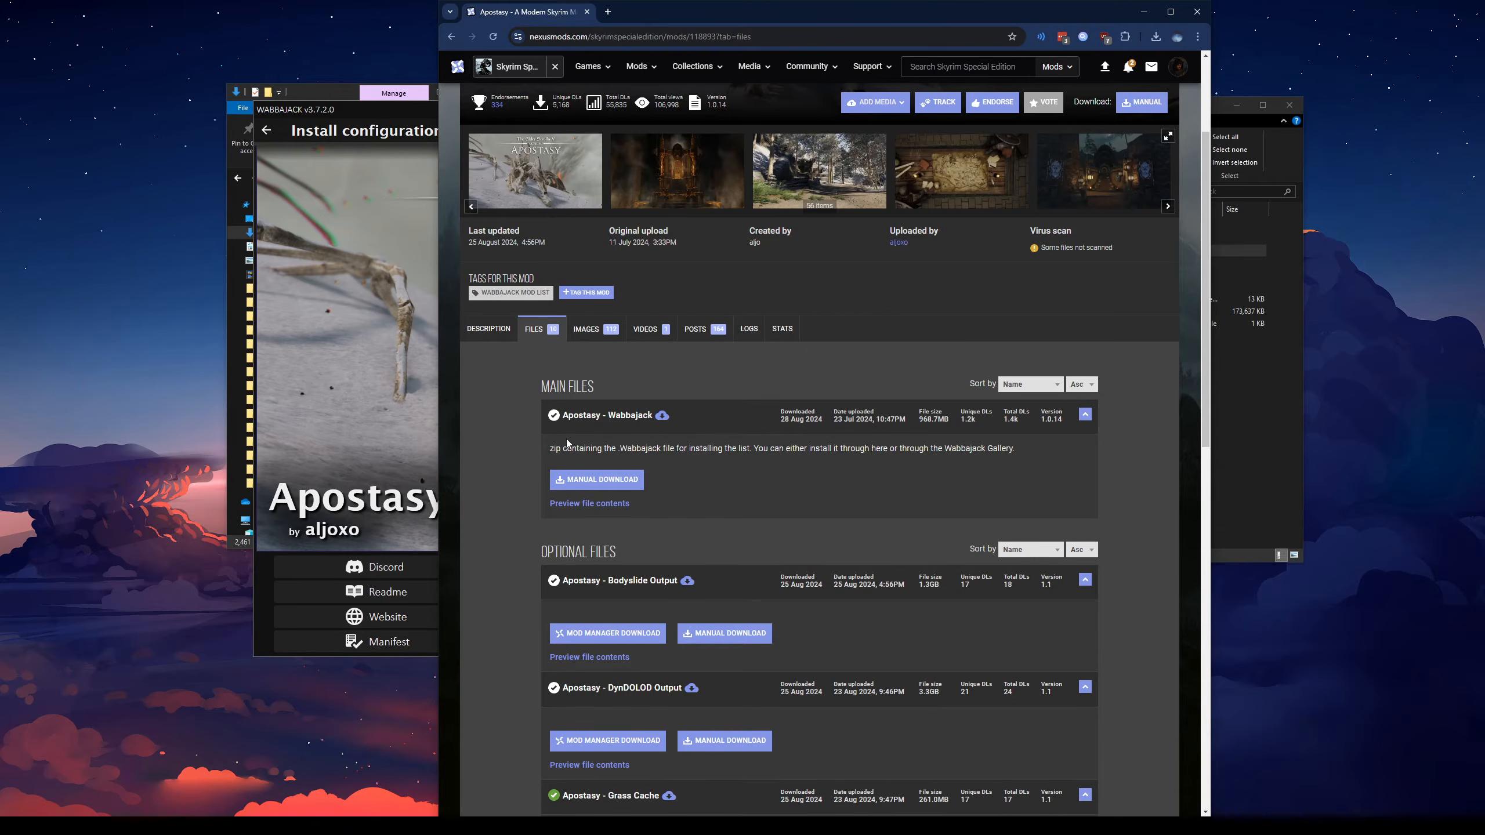
- Go back to Wabbajack's modlist gallery, search for "apostas", and view the version and size details of the Apostasy list
left_click(266, 130)
left_click_drag(445, 112, 359, 81)
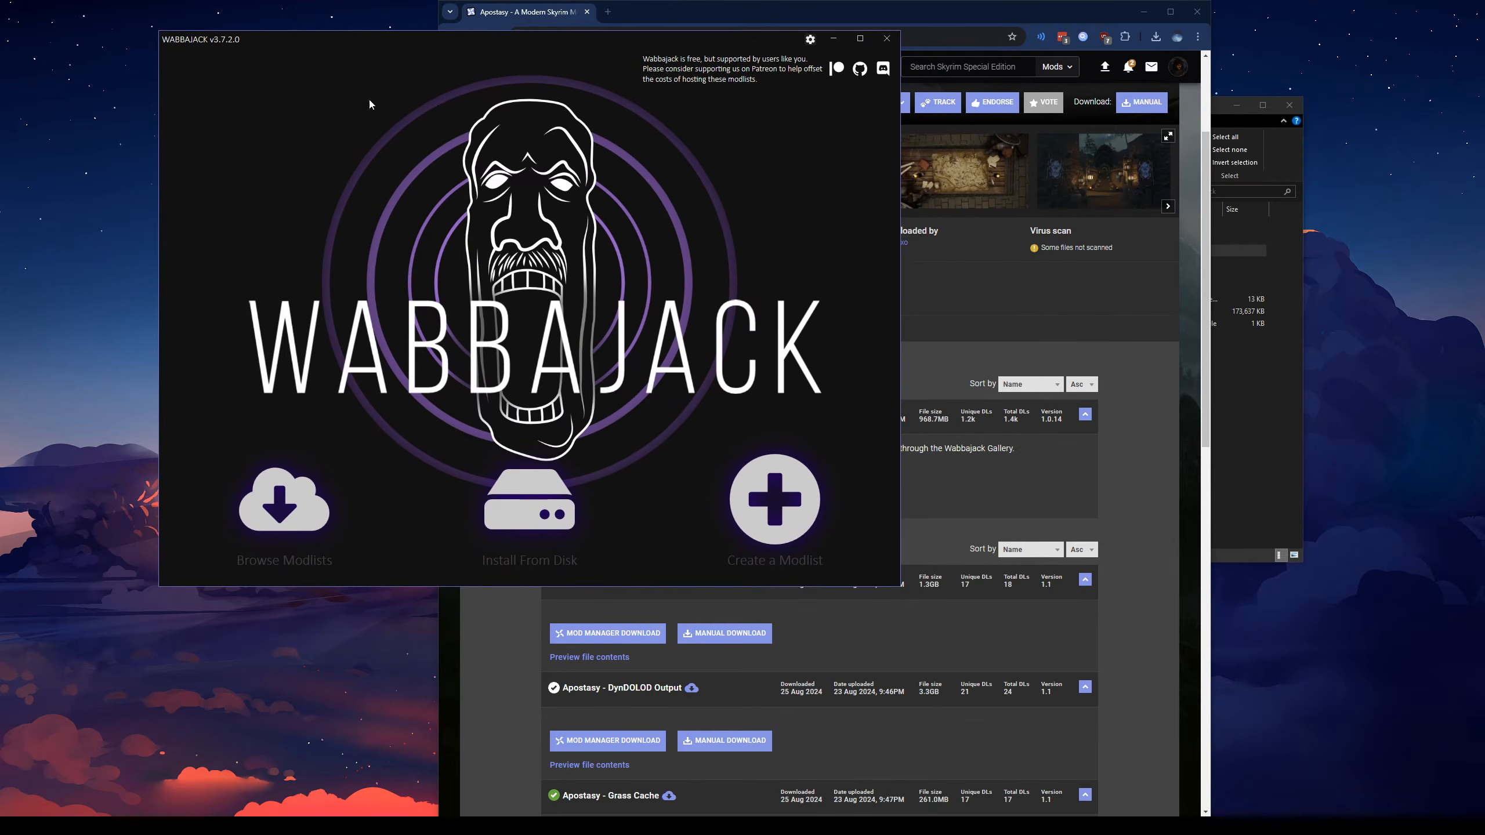
left_click(297, 501)
left_click(663, 58)
type("apo")
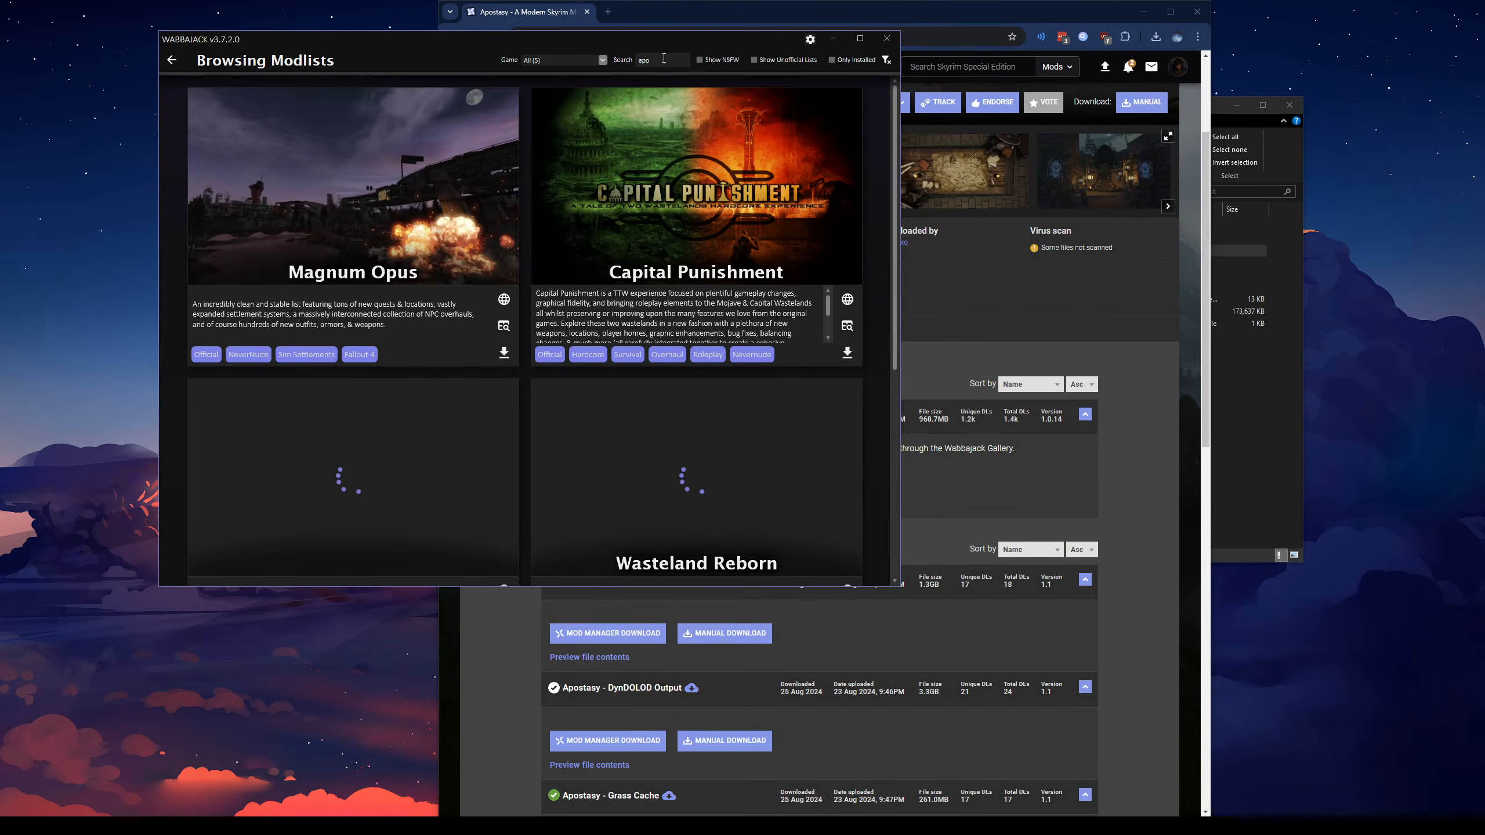
type("stas")
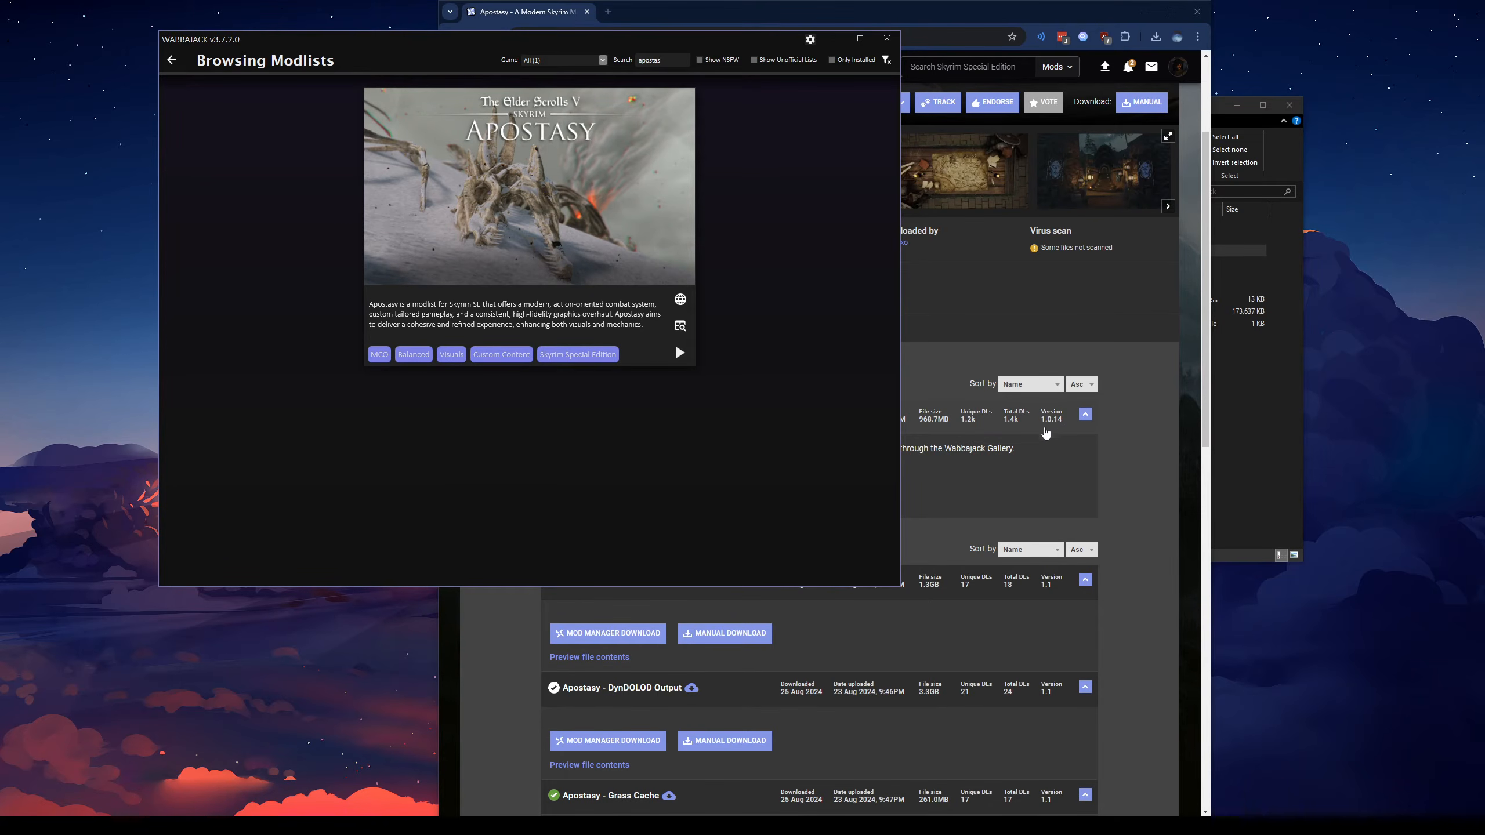
mouse_move(437, 238)
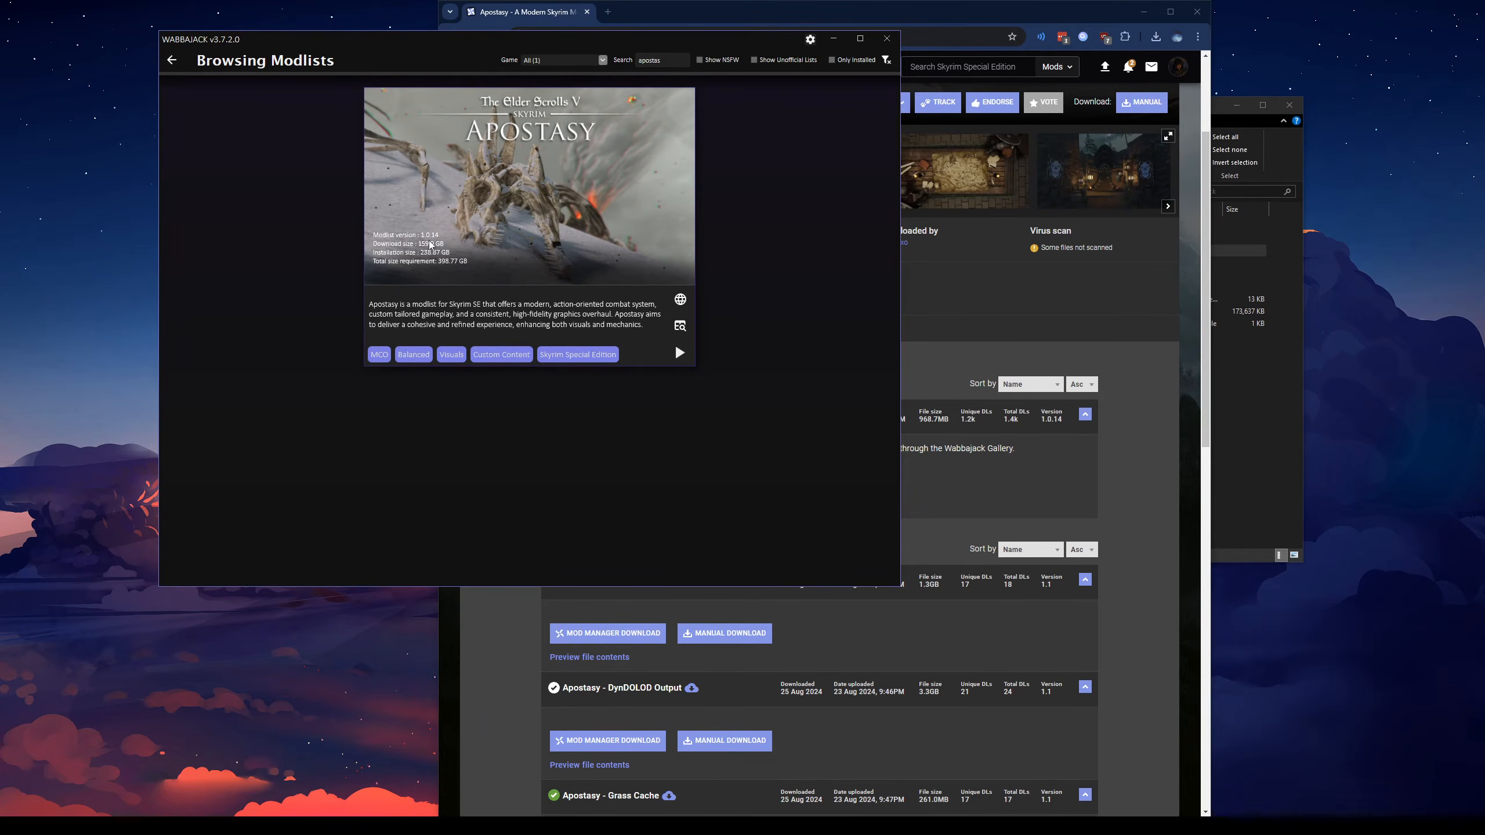
- Open the Apostasy changelog on GitHub from the Nexus description and highlight the 1.0.14 release entry
left_click(1063, 476)
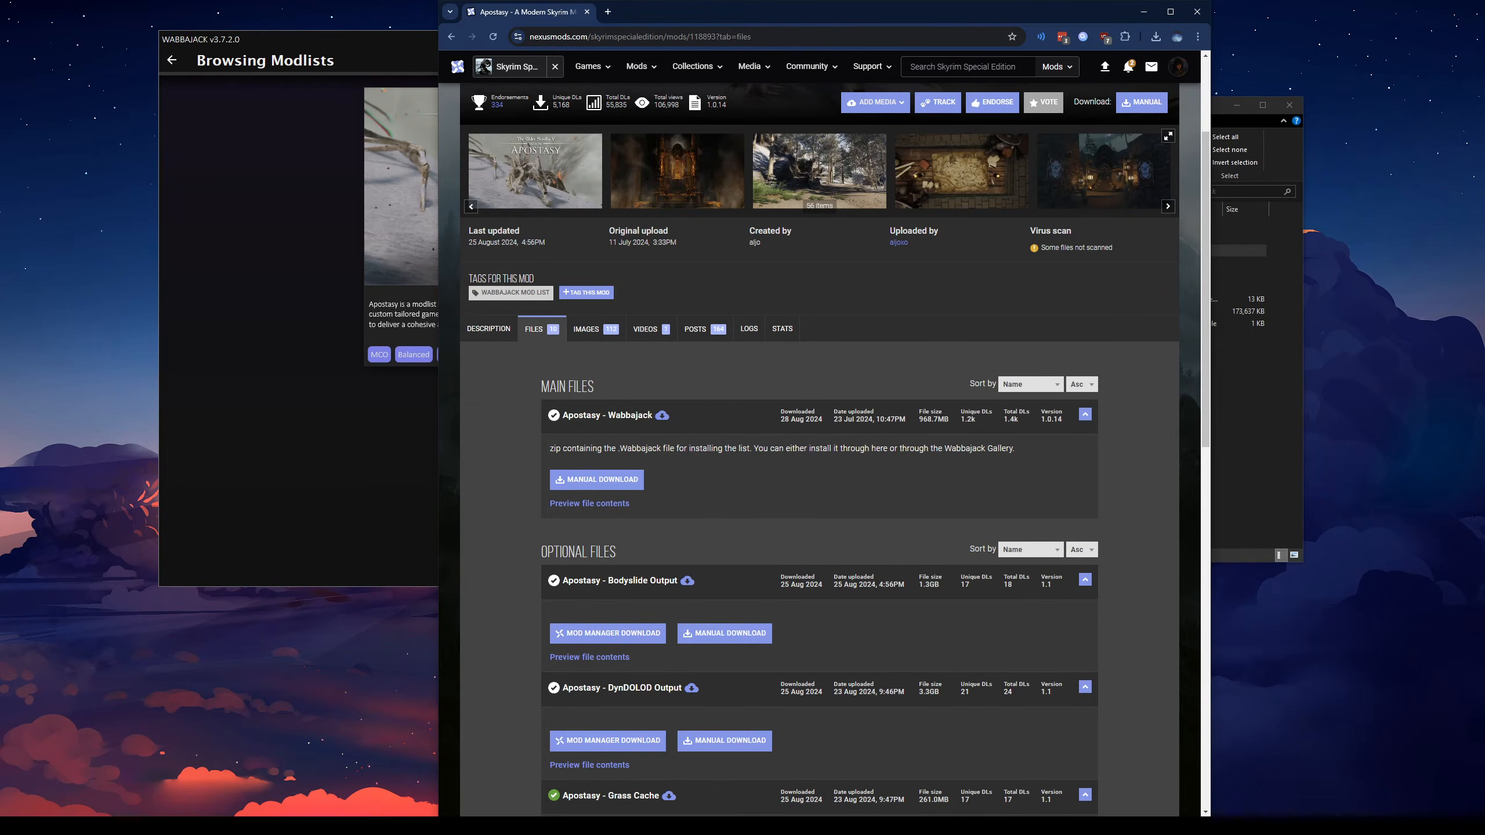
left_click_drag(1484, 253, 807, 14)
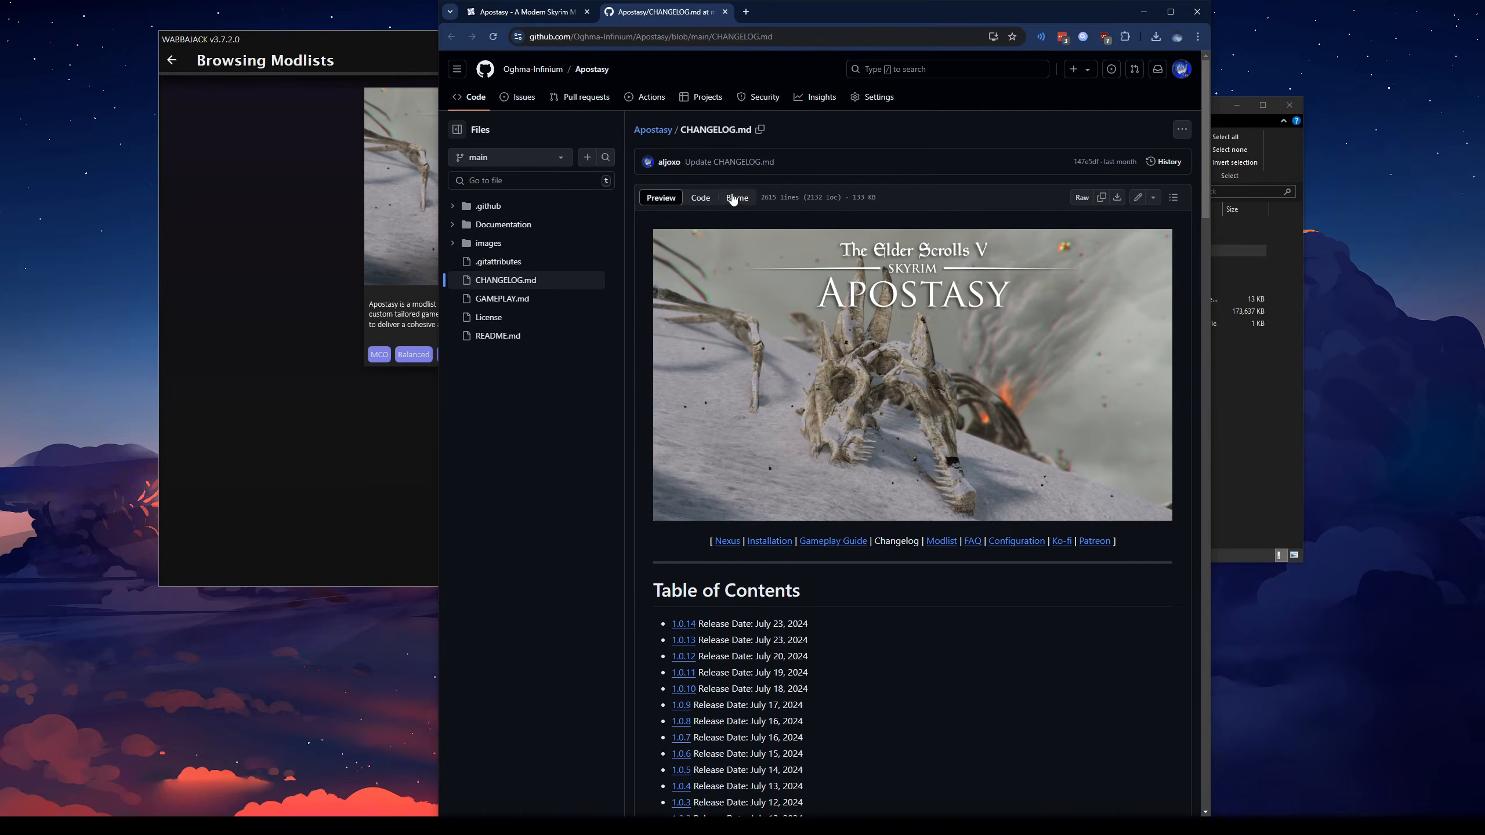
key("ctrl+shift+Tab")
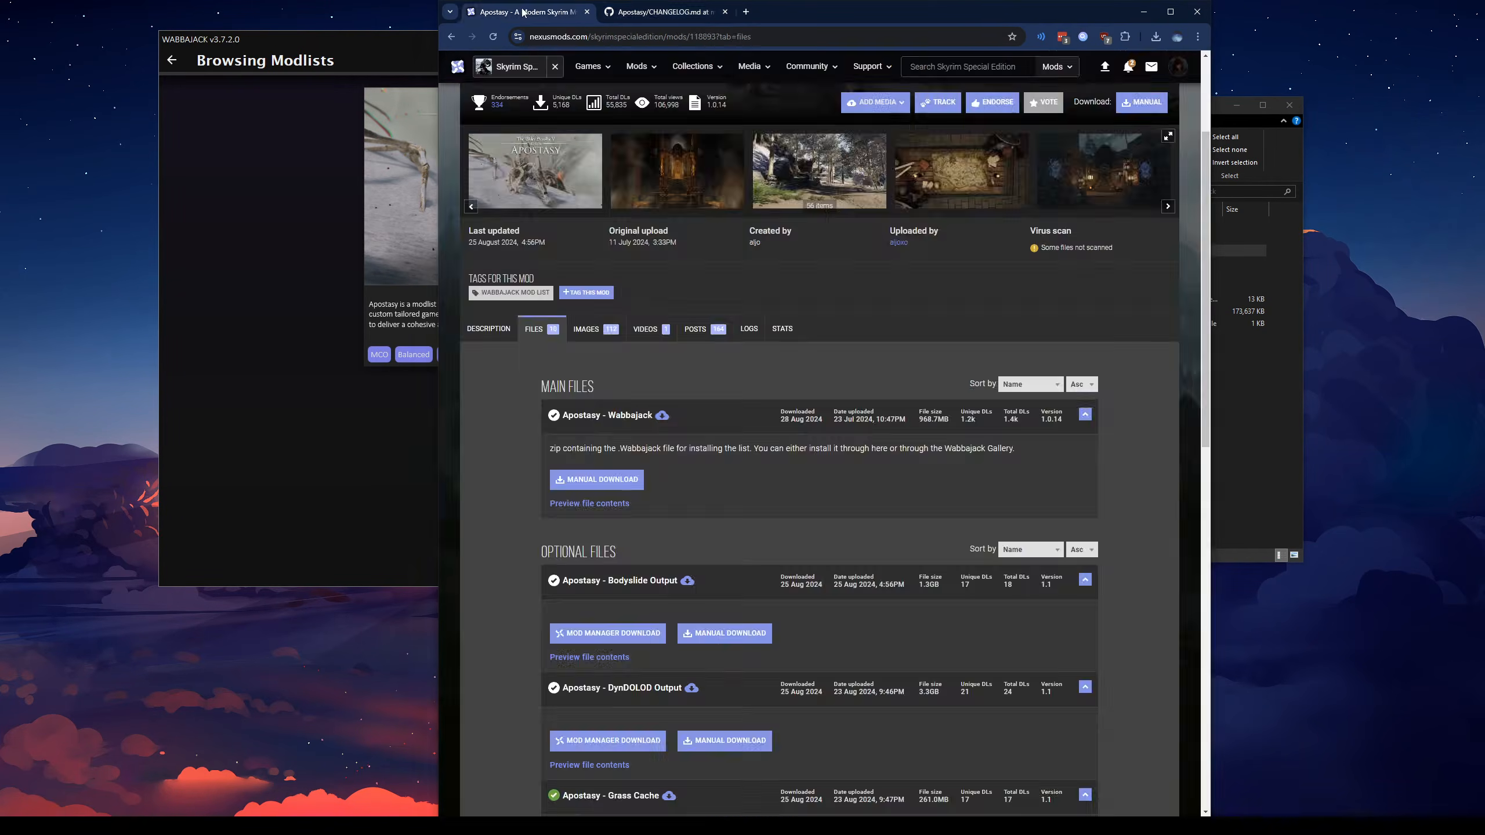
left_click(490, 340)
scroll(751, 632, "down", 1)
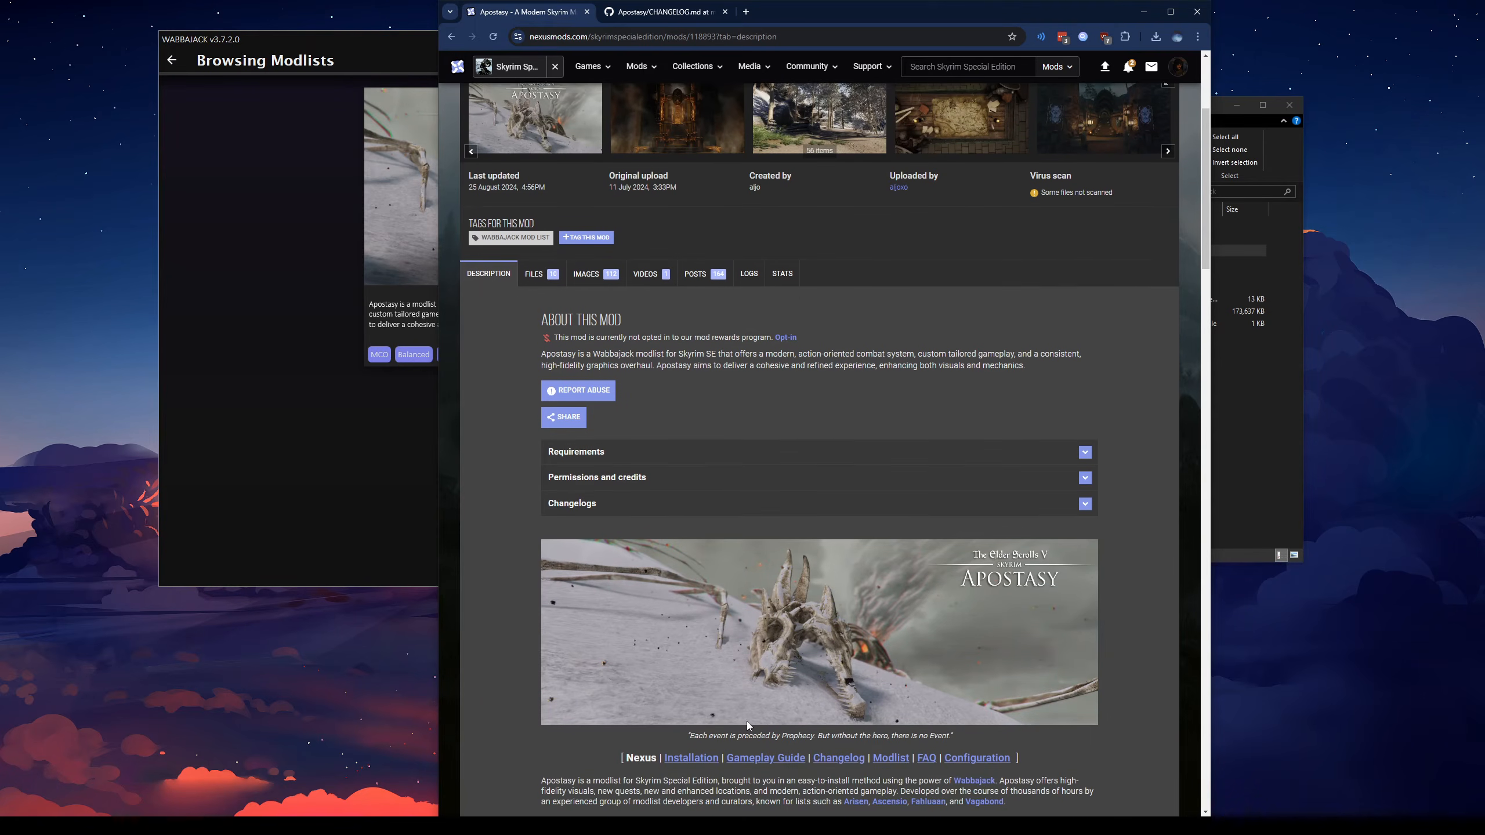
left_click(836, 755)
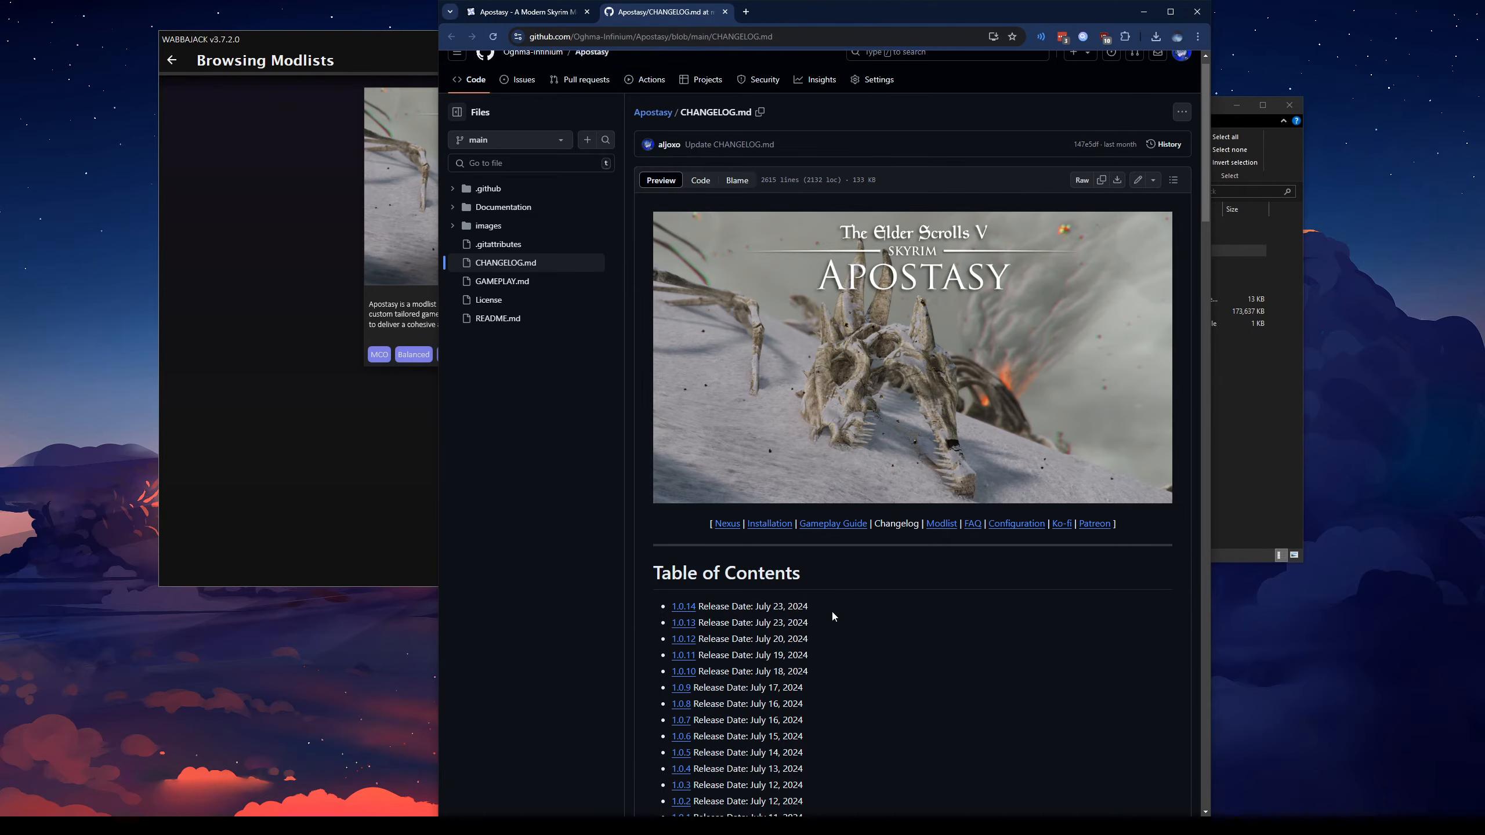
left_click_drag(837, 611, 684, 605)
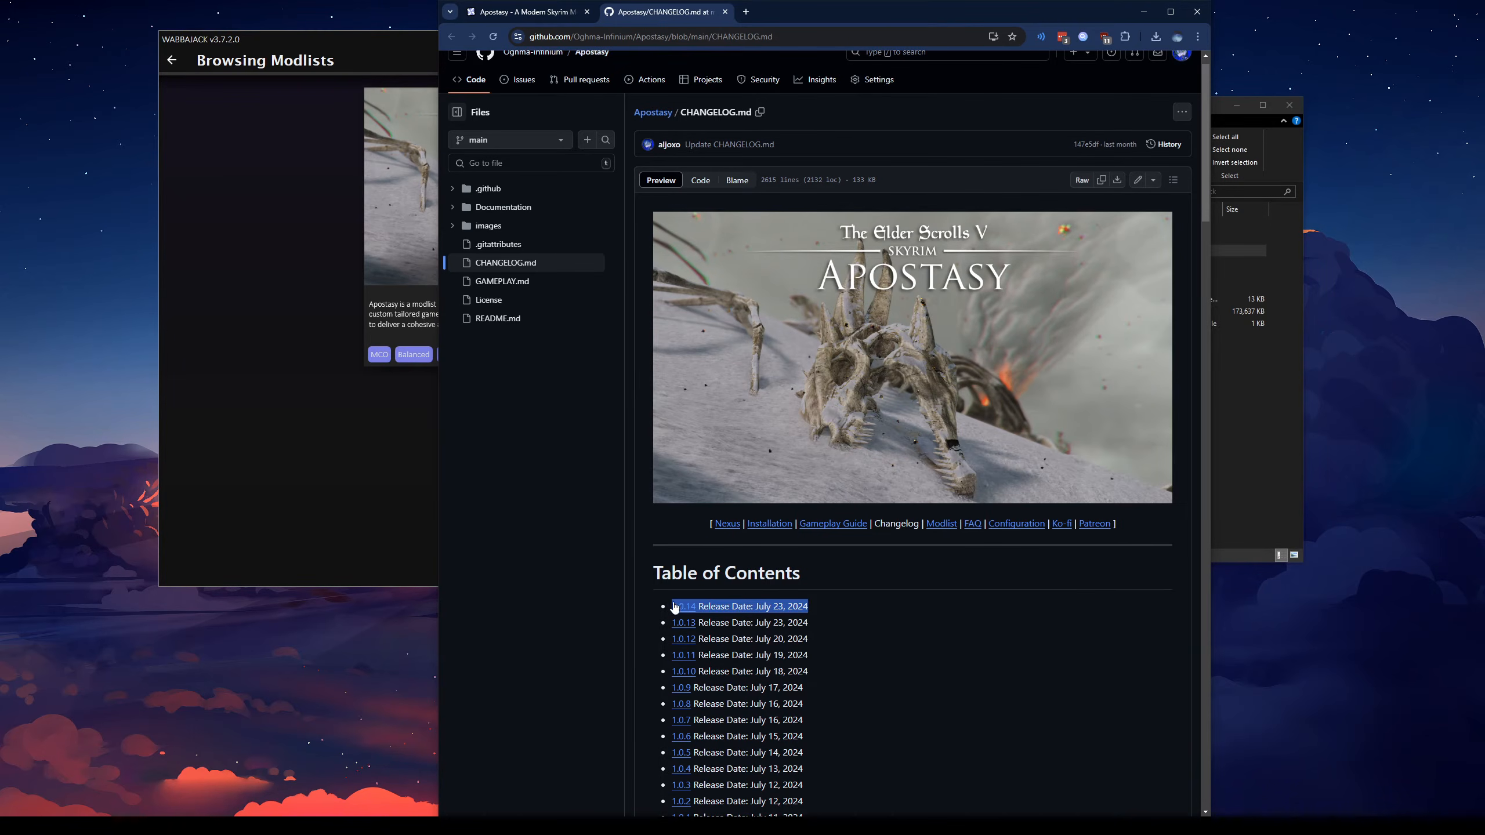
- Close the changelog and Nexus pages, and open the install configuration for Apostasy in Wabbajack
left_click(725, 12)
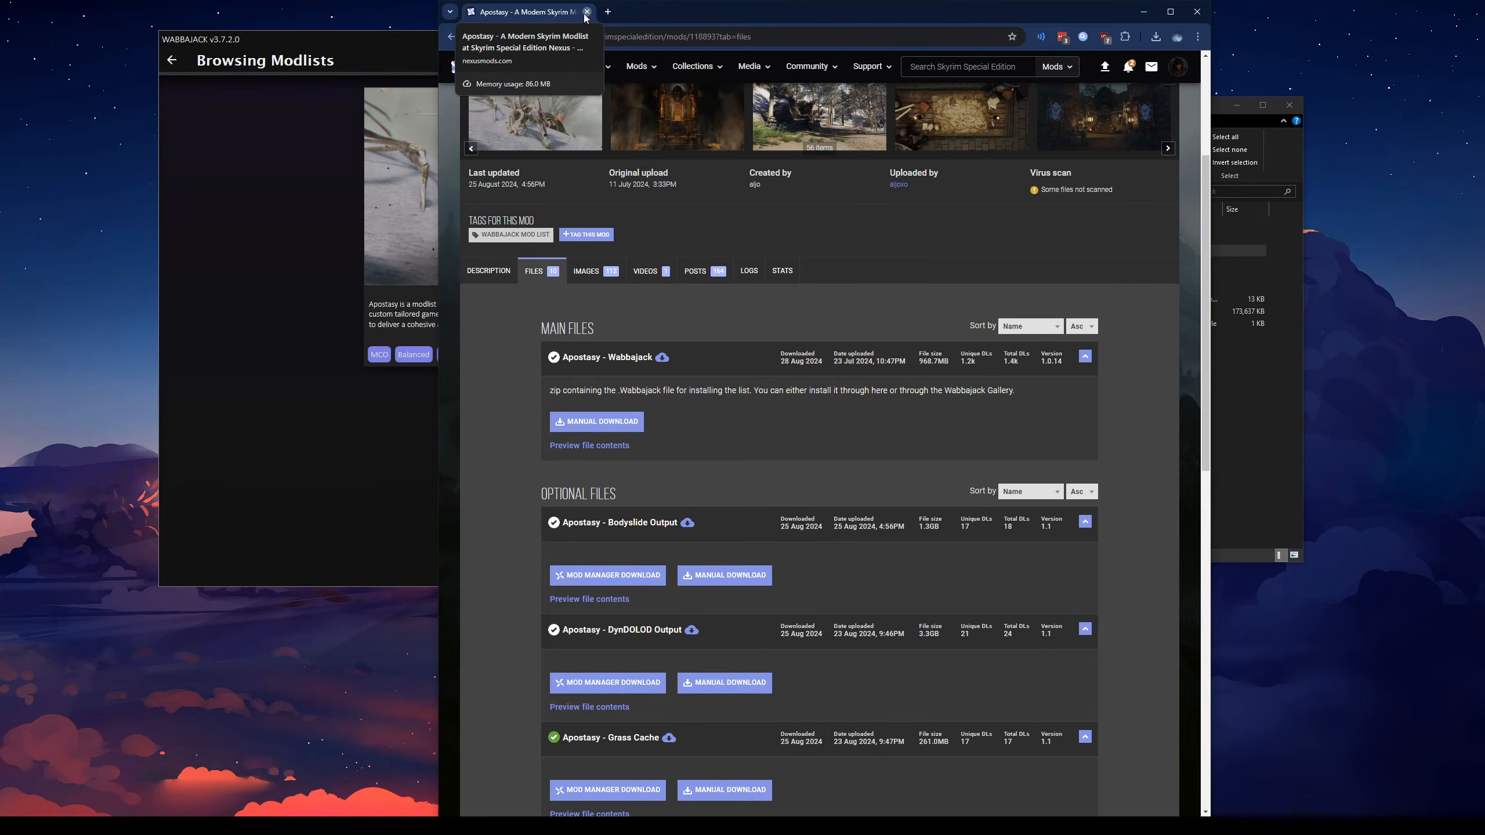
left_click(587, 12)
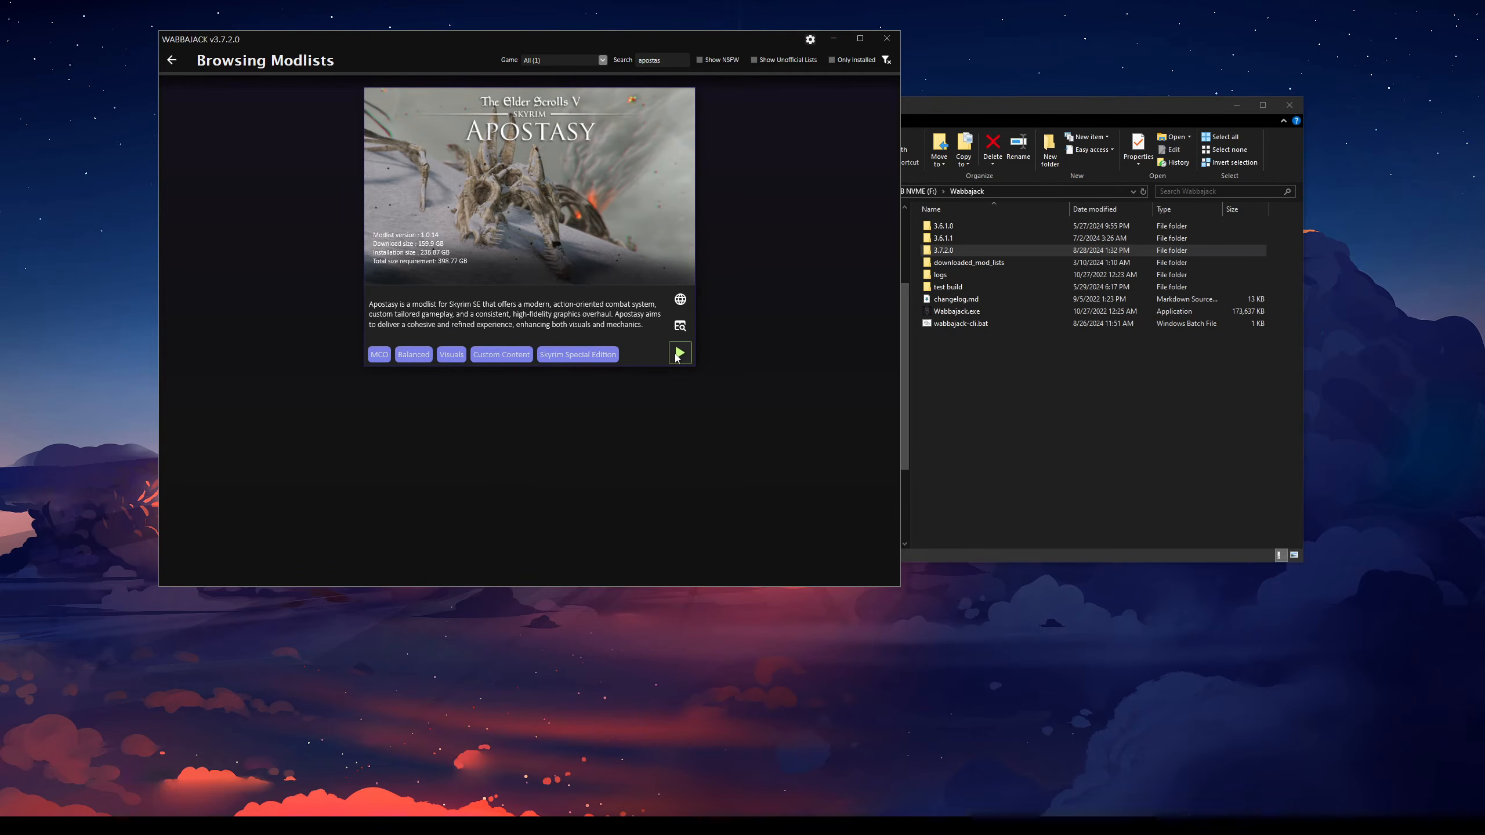
left_click(679, 352)
- Open the Wabbajack Output folder on the F: drive and point out the Apostasy.wabbajack file
left_click(1097, 439)
left_click(912, 191)
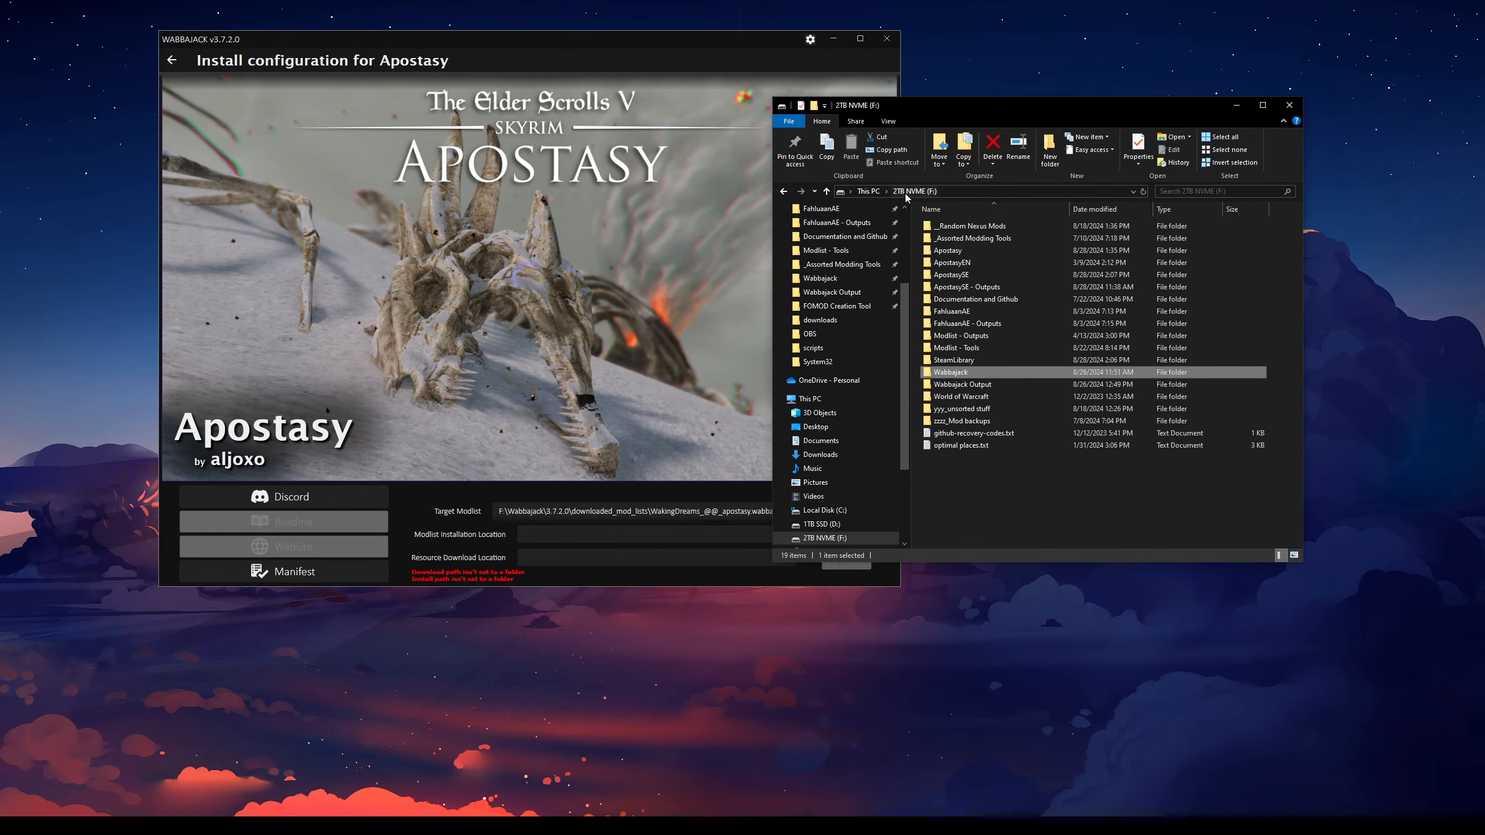
double_click(986, 386)
left_click_drag(954, 110, 537, 29)
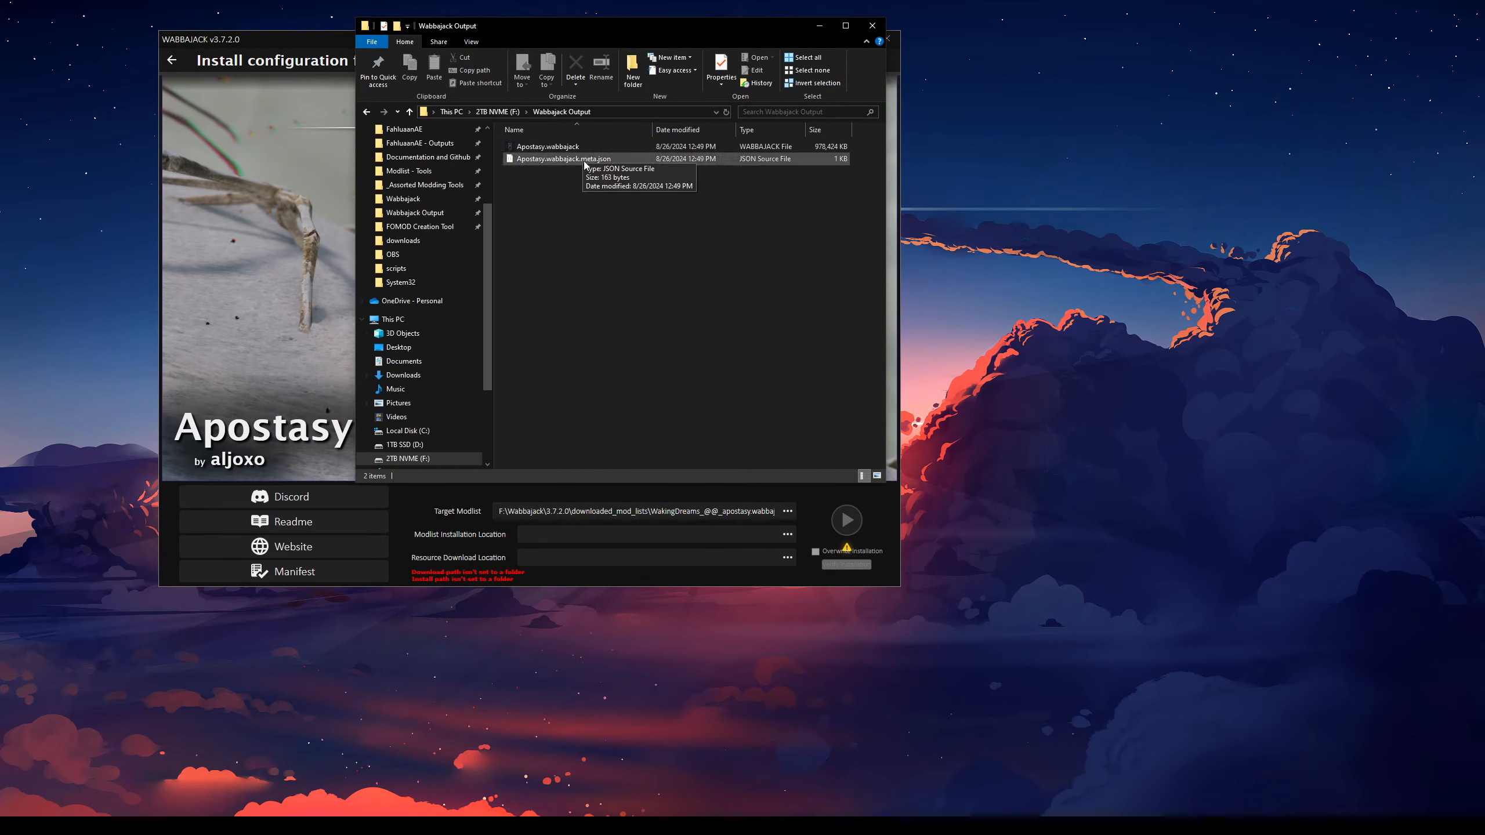
left_click_drag(546, 147, 558, 150)
left_click(604, 268)
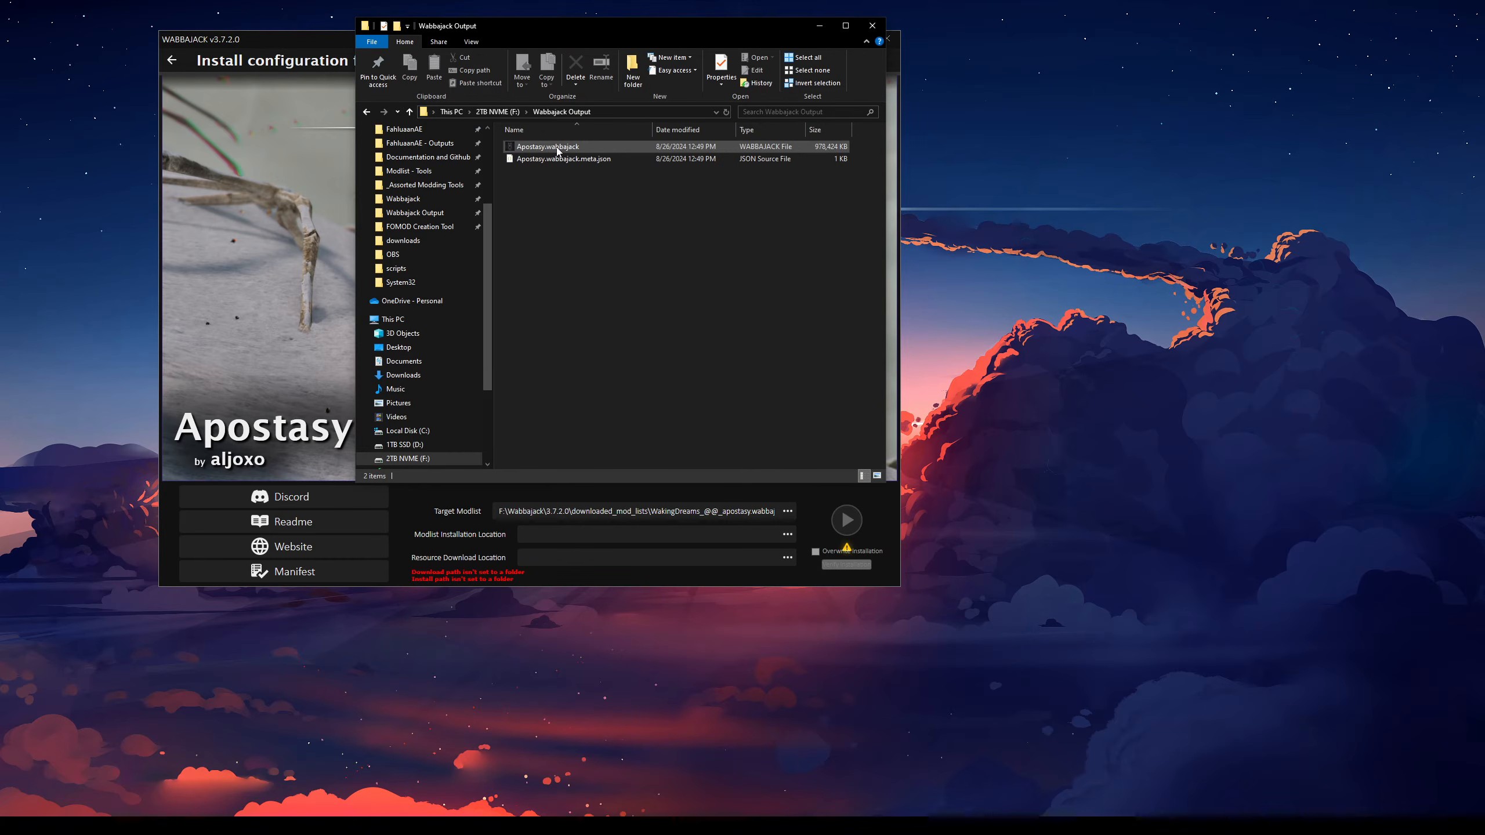
- Launch the Apostasy.wabbajack file directly from the folder, and close the Wabbajack launcher window that starts
double_click(558, 148)
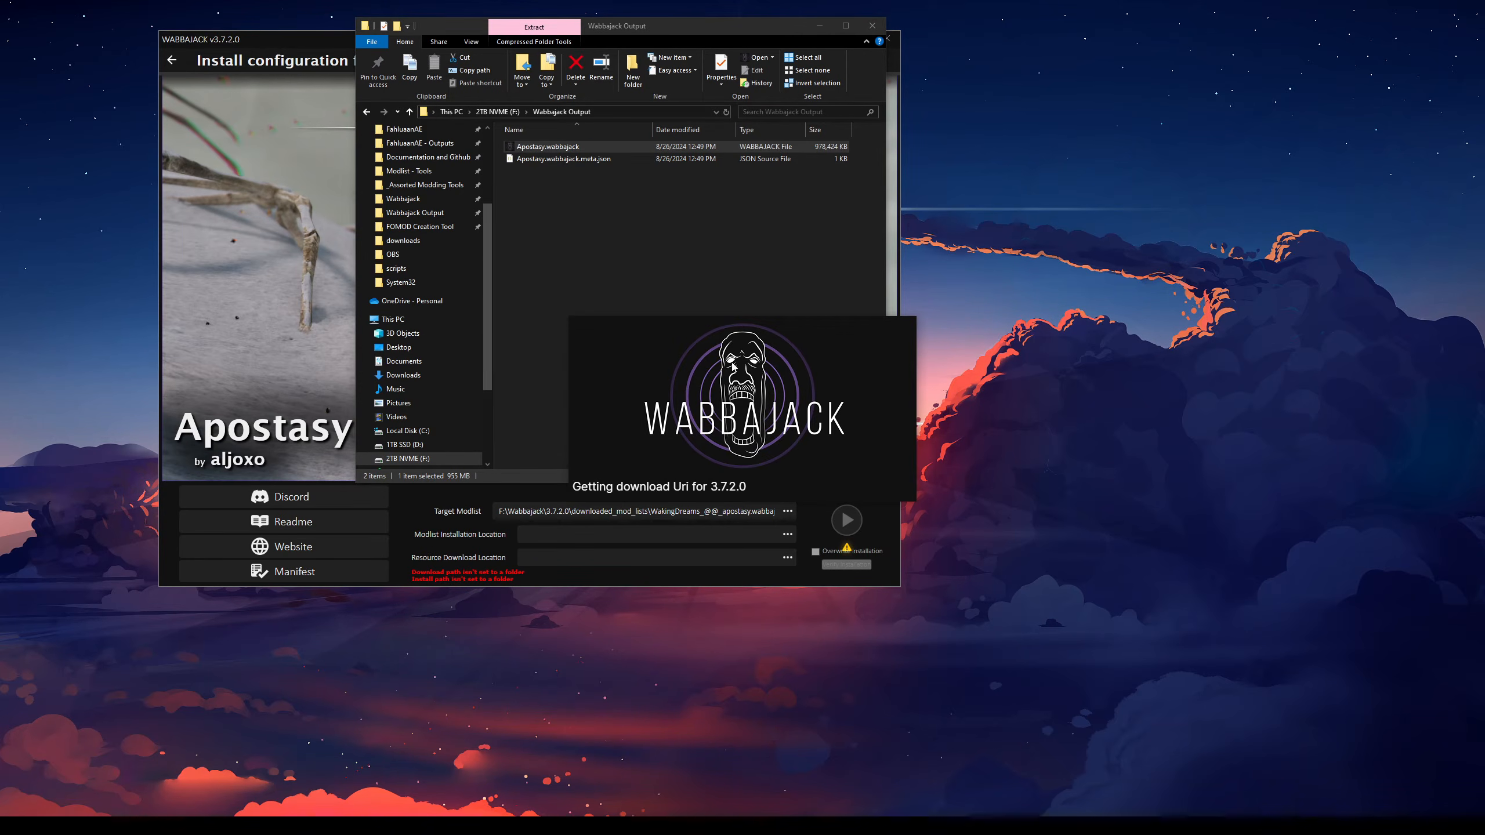
right_click(719, 826)
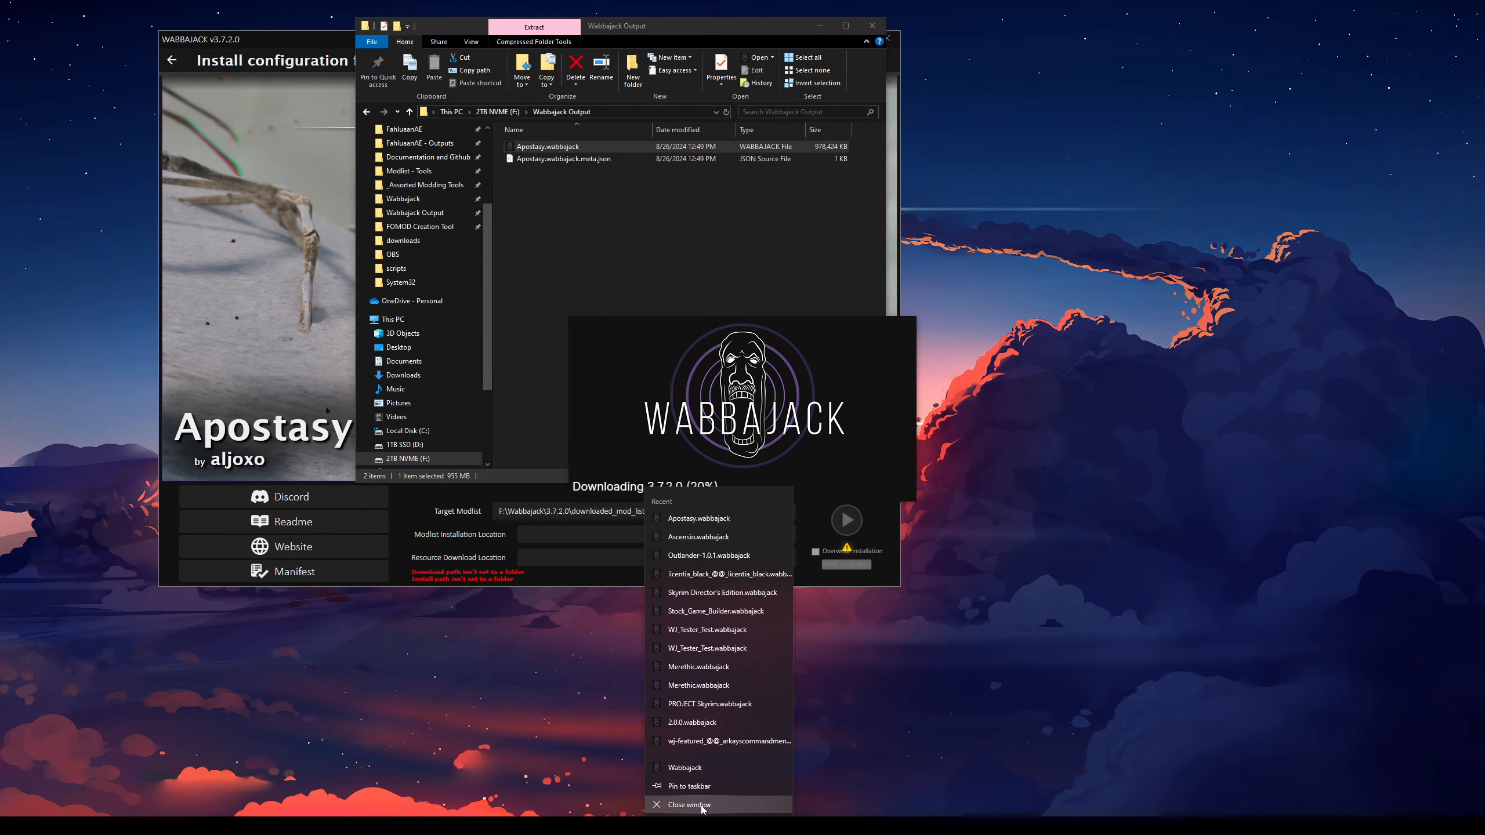
left_click(702, 807)
left_click(612, 331)
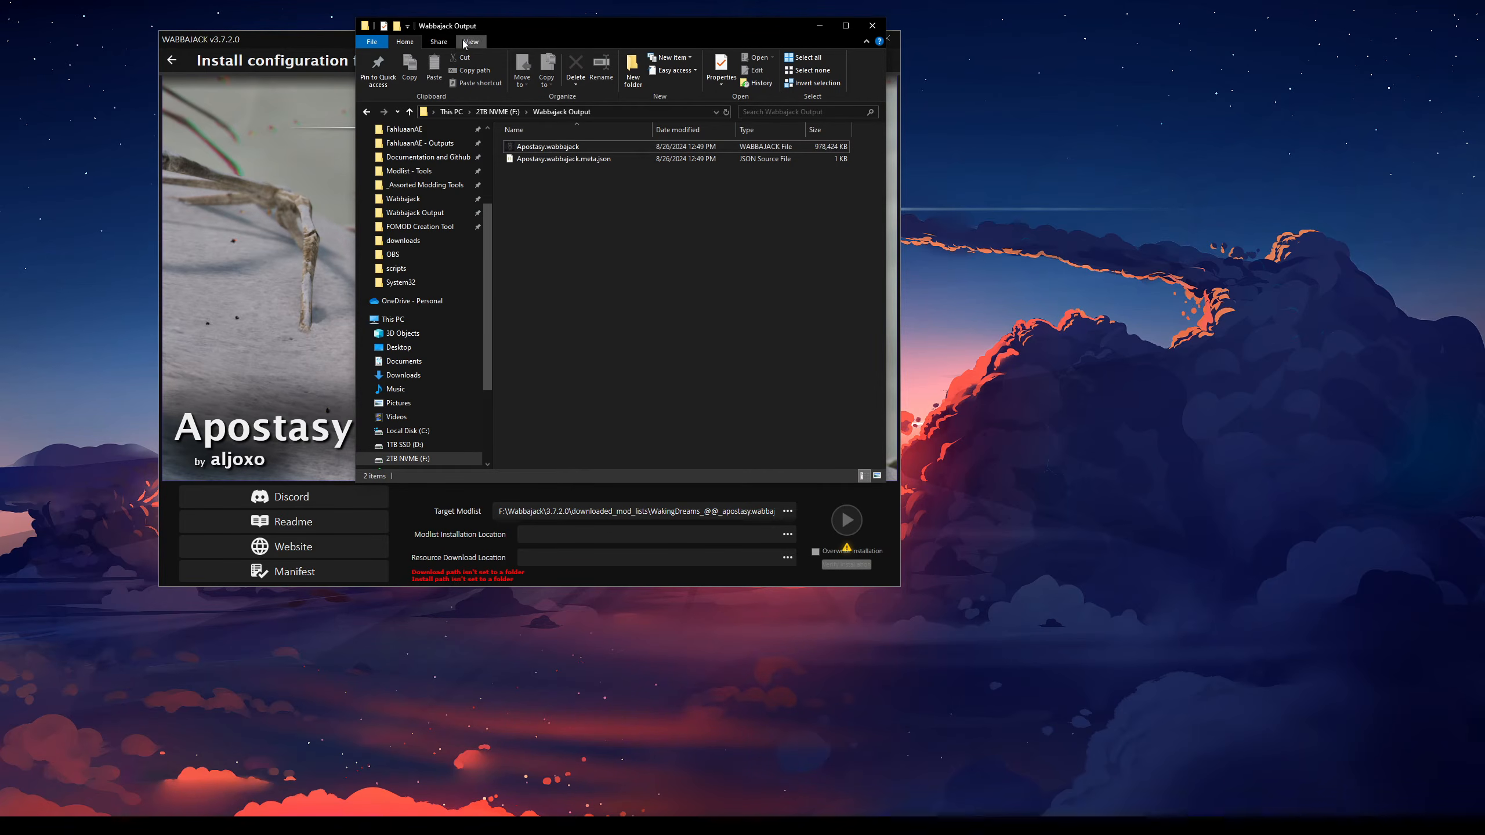
- Arrange the windows so both are accessible, and browse to the 2TB NVME (F:) drive for the modlist installation location
left_click_drag(477, 32, 833, 96)
left_click_drag(353, 39, 398, 41)
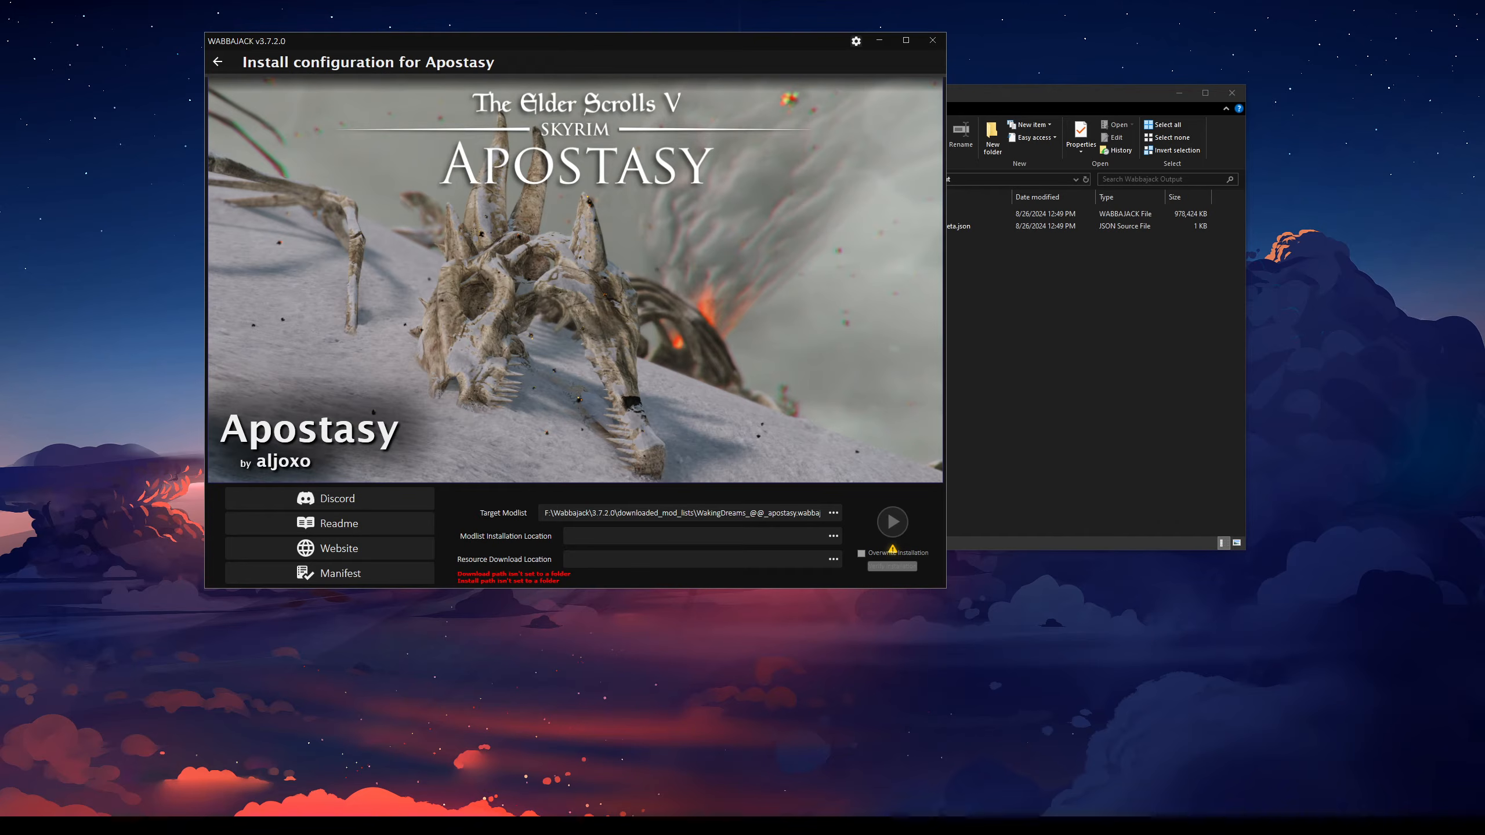
left_click(727, 540)
left_click(833, 536)
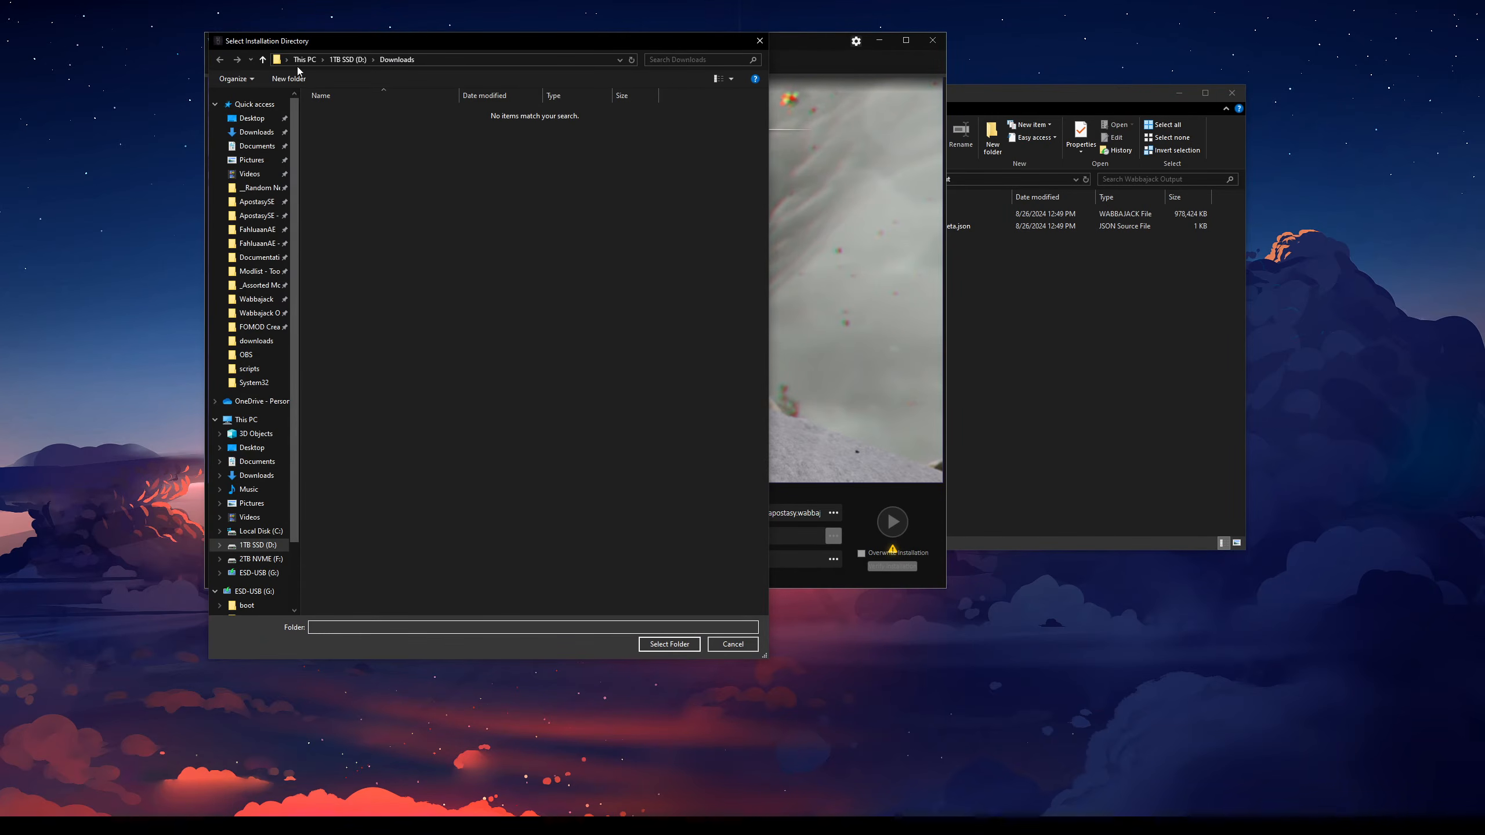
left_click(304, 59)
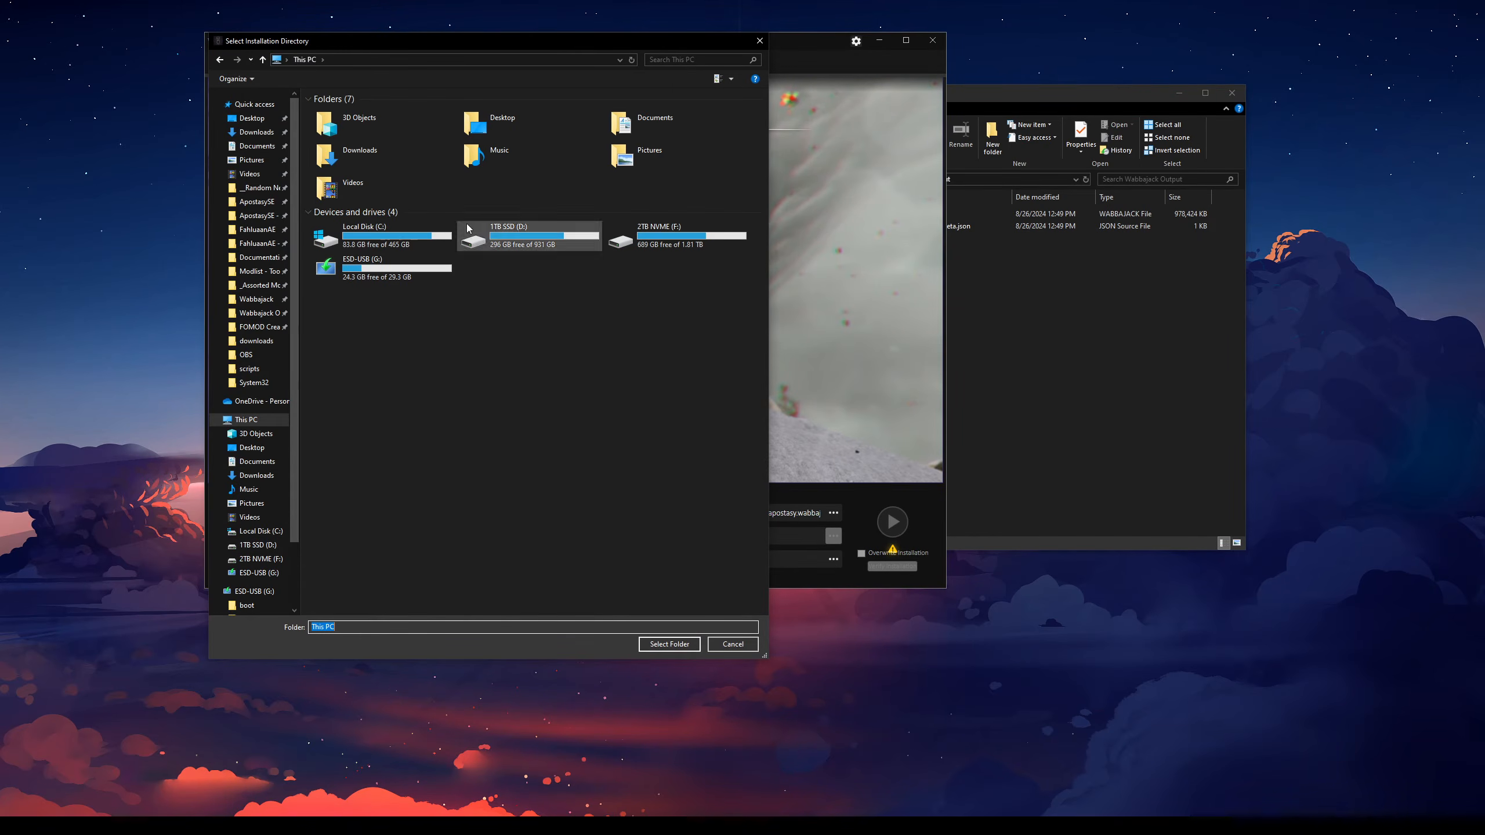
double_click(657, 245)
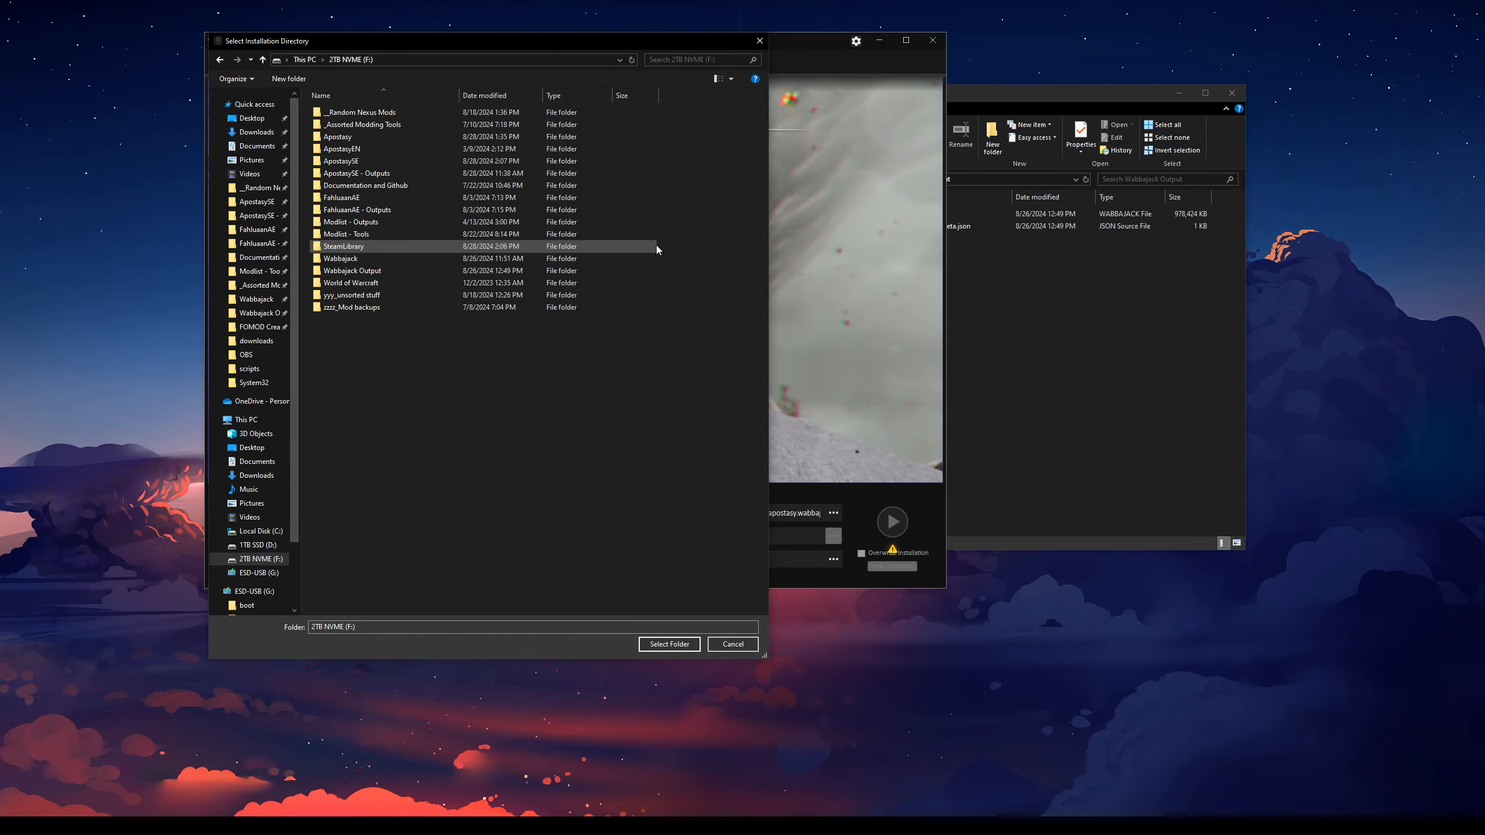
right_click(399, 362)
mouse_move(444, 511)
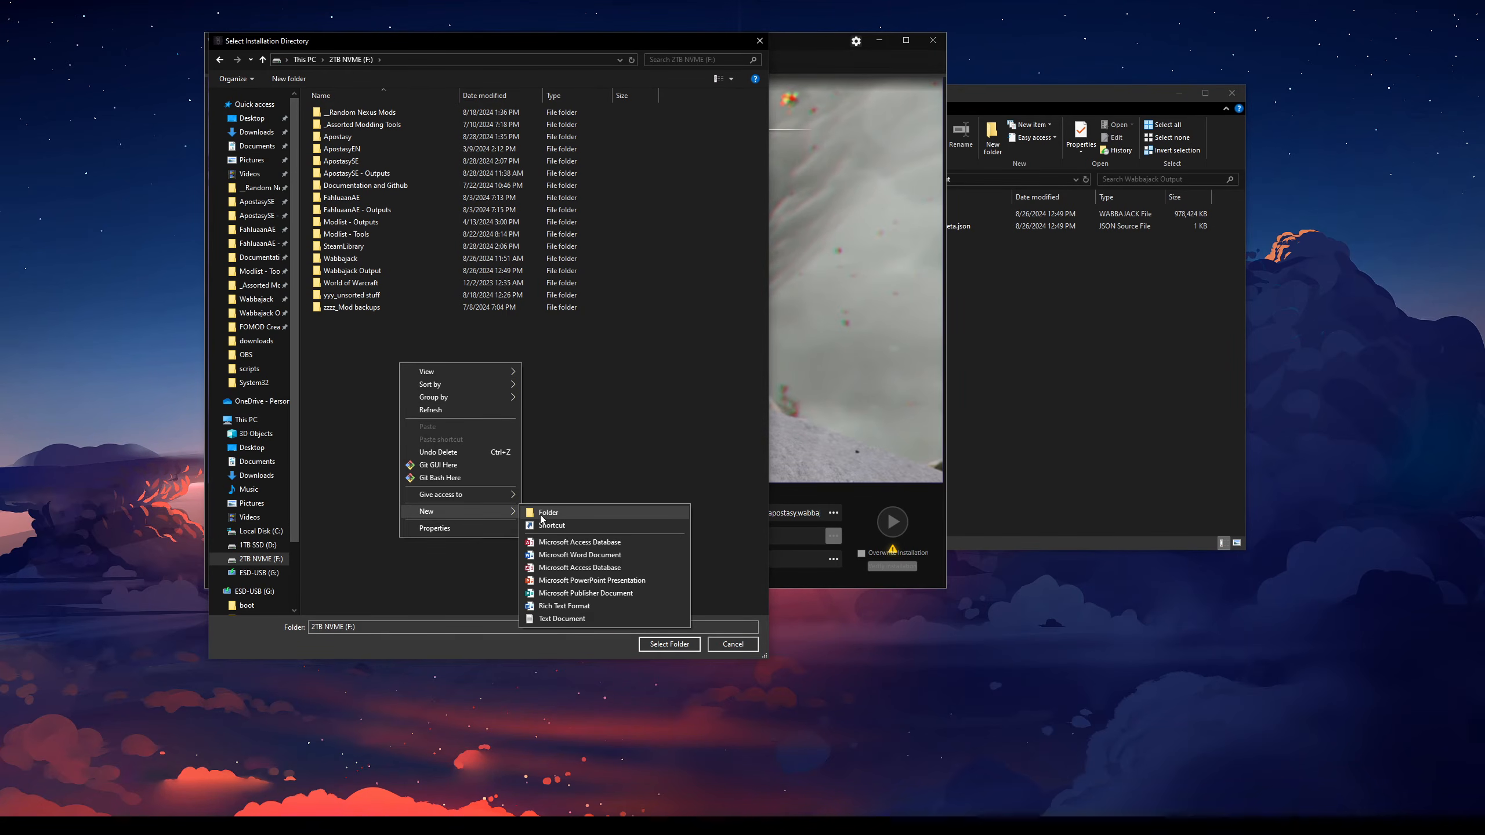
left_click(541, 517)
type("Apostasy")
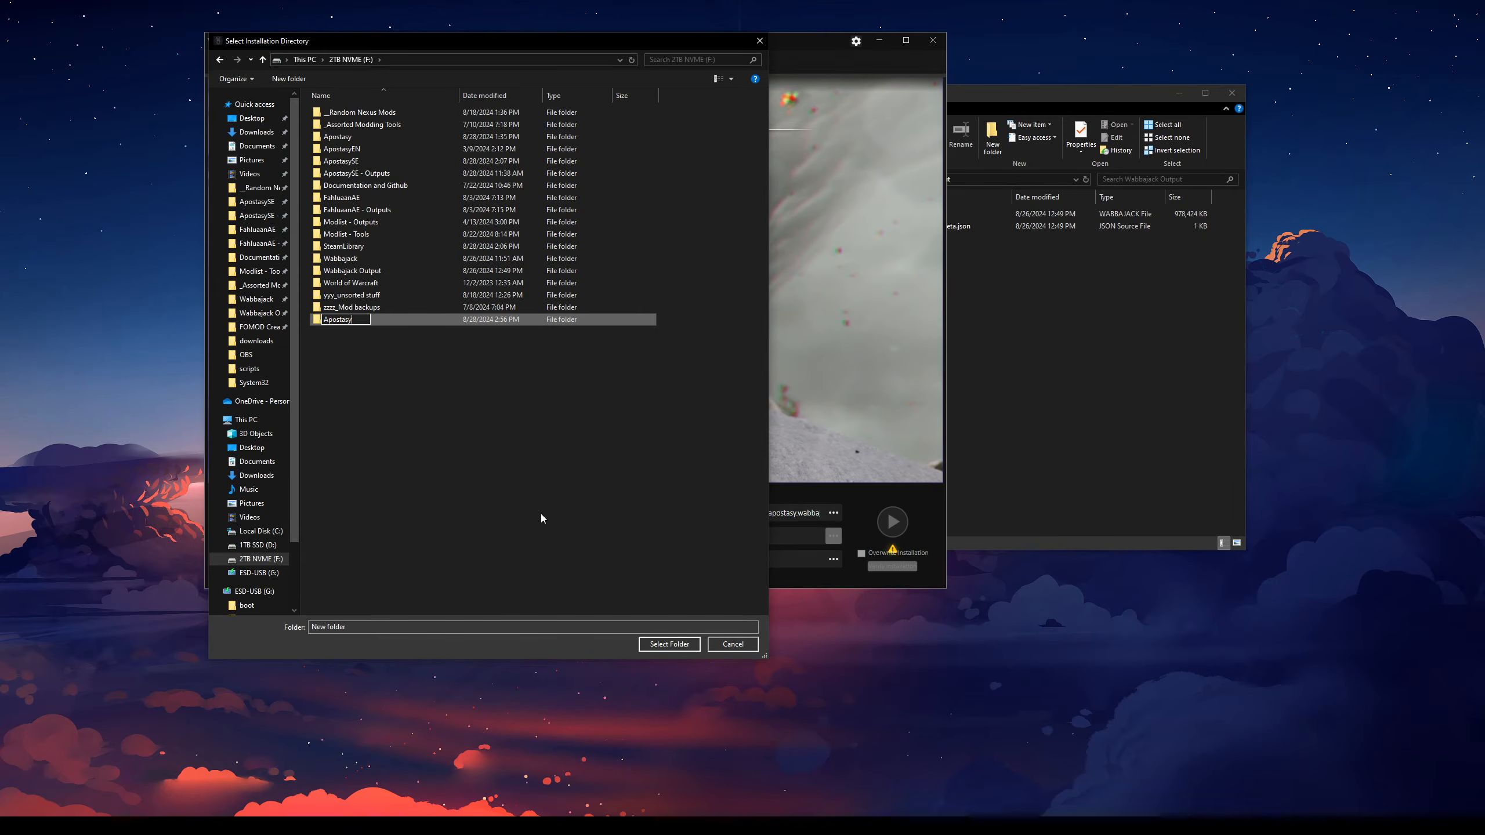
key("Escape")
right_click(355, 321)
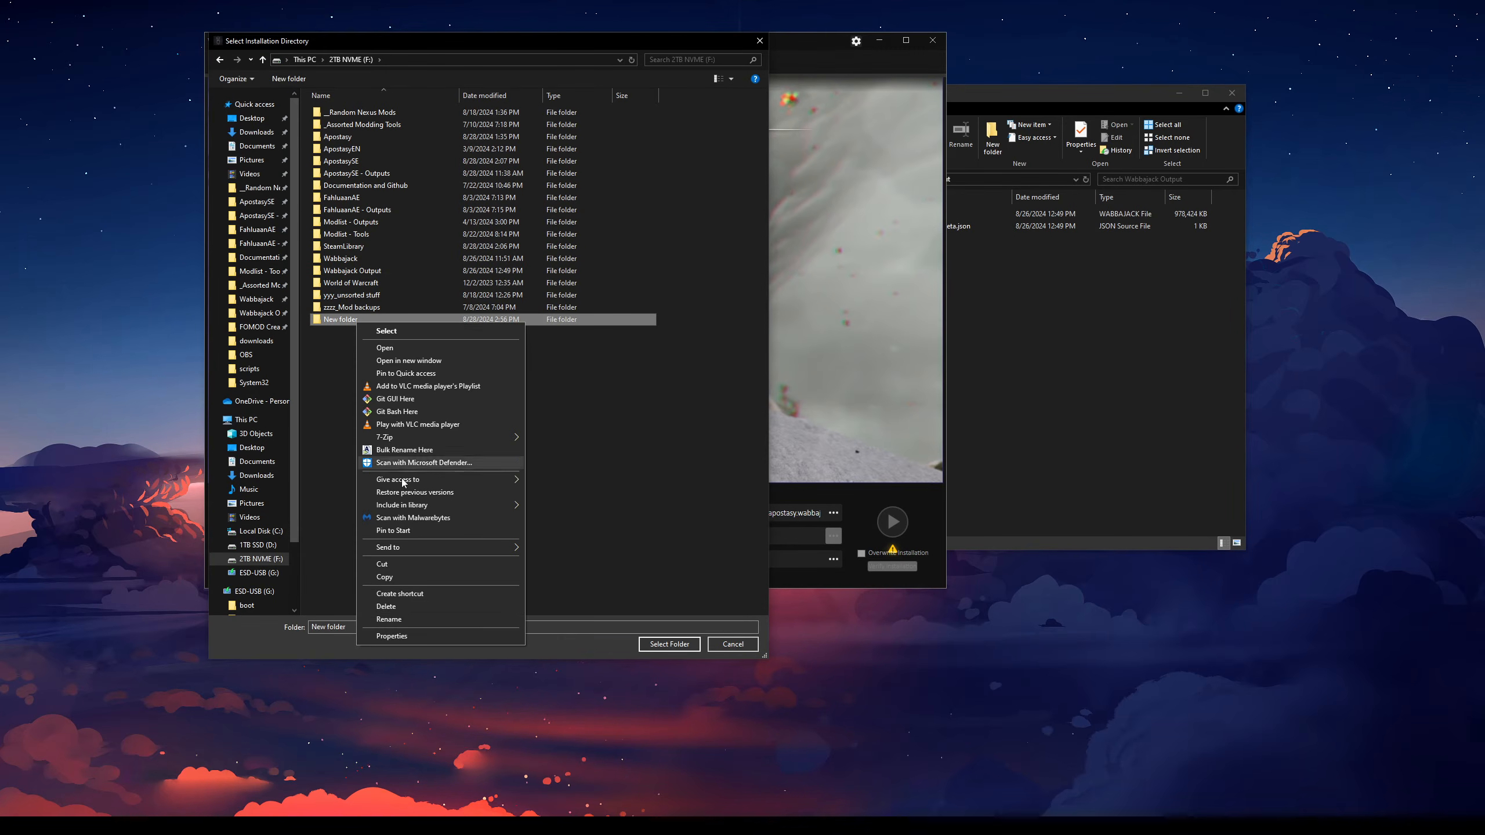
left_click(395, 610)
- Set the modlist installation location to the existing Apostasy folder on the F: drive and highlight its path
left_click(364, 140)
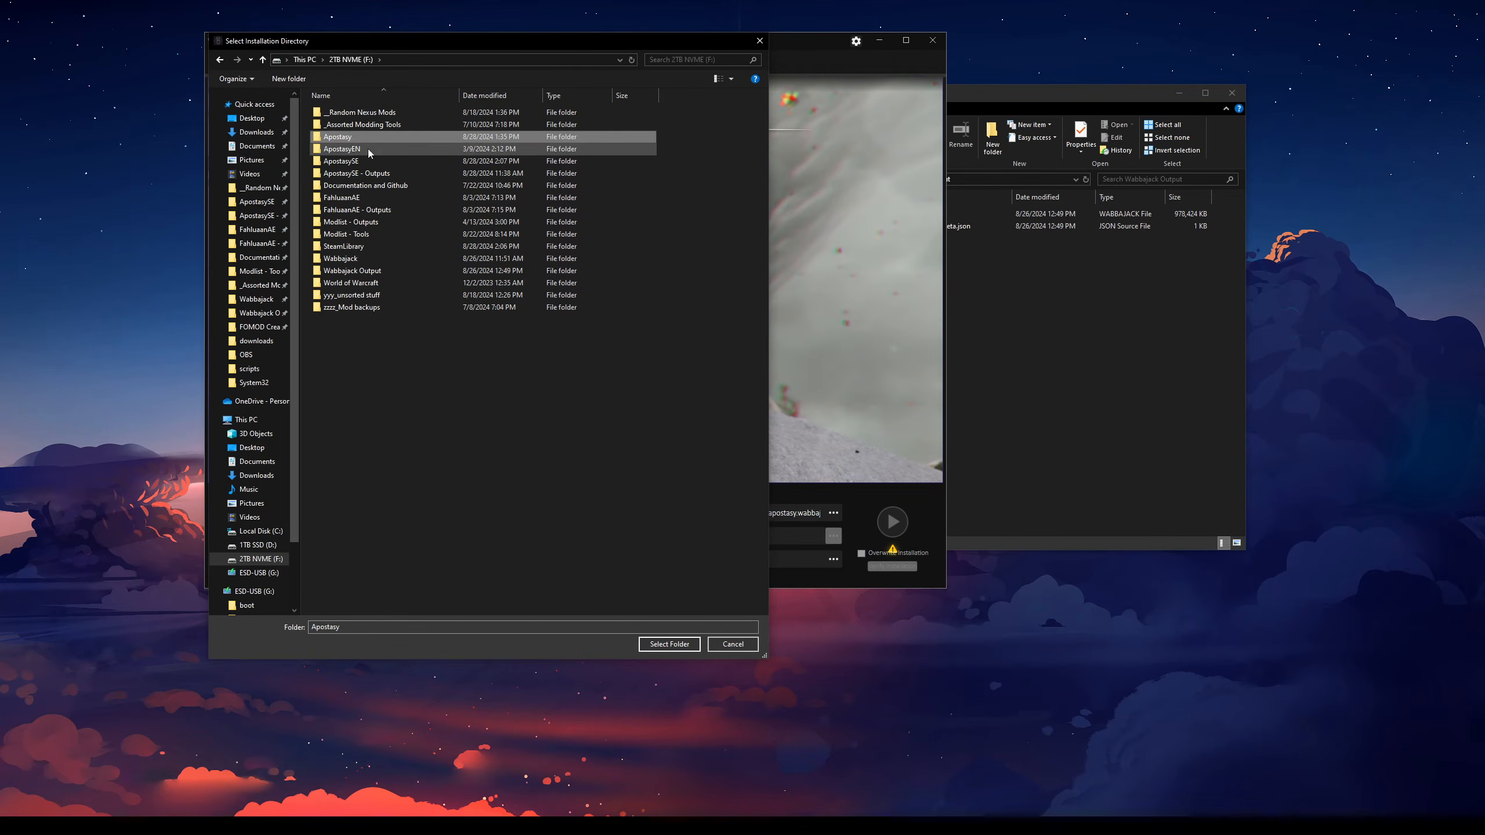
left_click(669, 644)
left_click_drag(594, 540, 495, 540)
left_click_drag(650, 535, 527, 537)
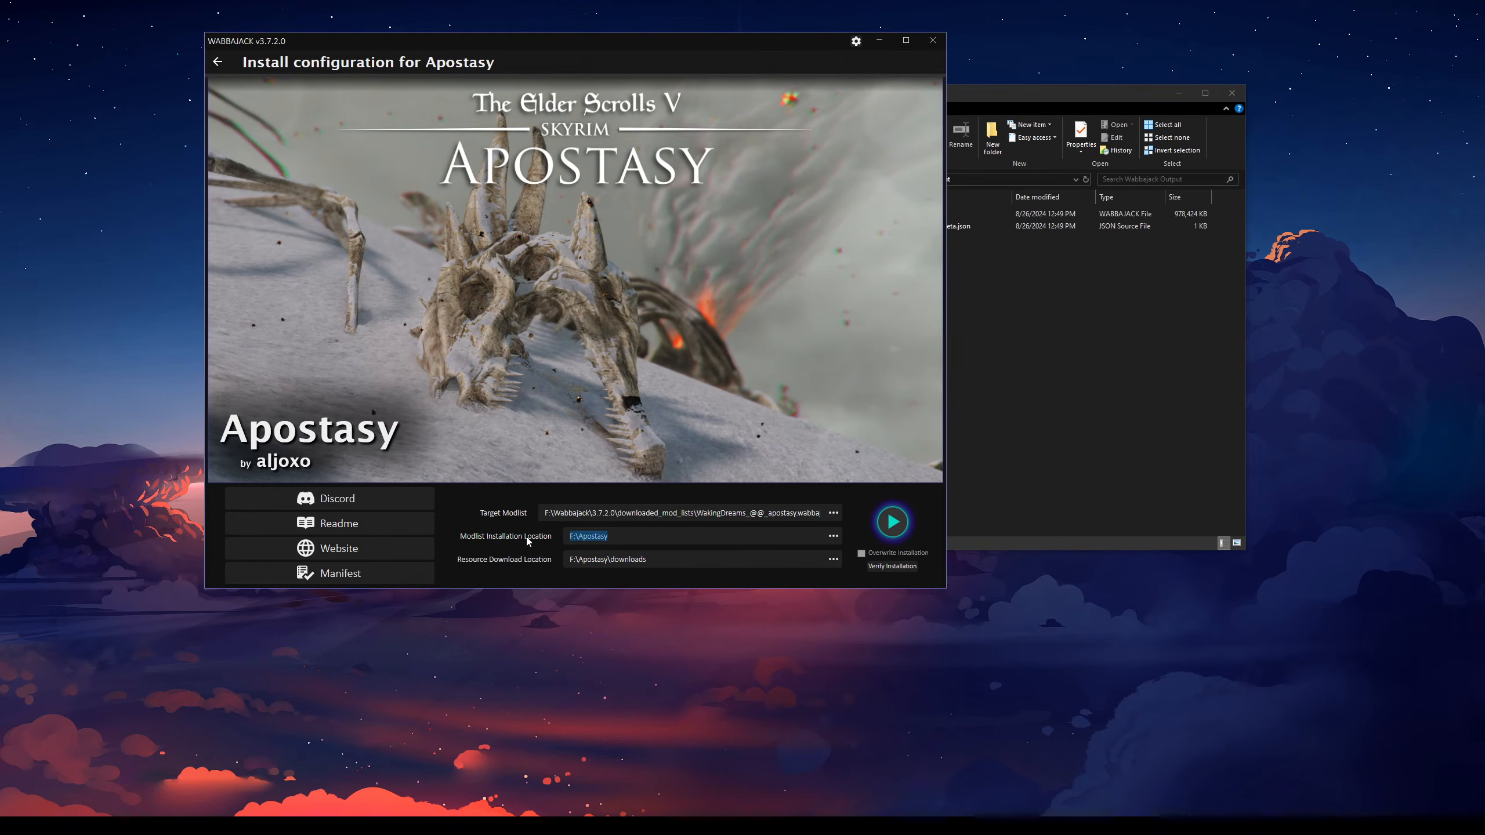
- Point out the default resource download path by highlighting it
left_click_drag(692, 560, 553, 559)
left_click_drag(647, 560, 608, 564)
left_click_drag(696, 558, 571, 557)
left_click(704, 564)
- Set the resource download location to the existing Downloads folder on the 1TB SSD (D:) drive
left_click(832, 561)
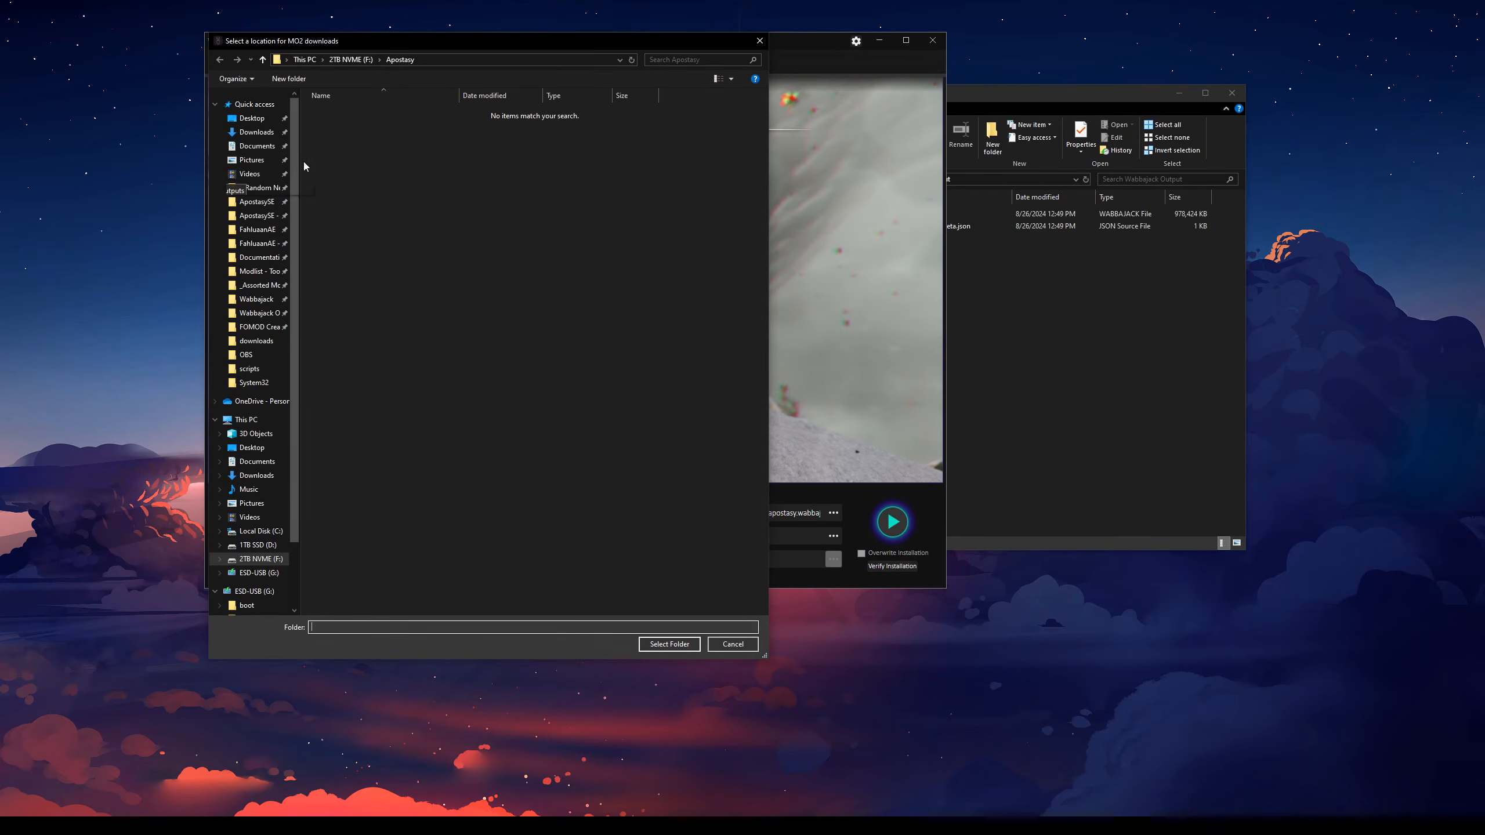
left_click(304, 59)
left_click(546, 330)
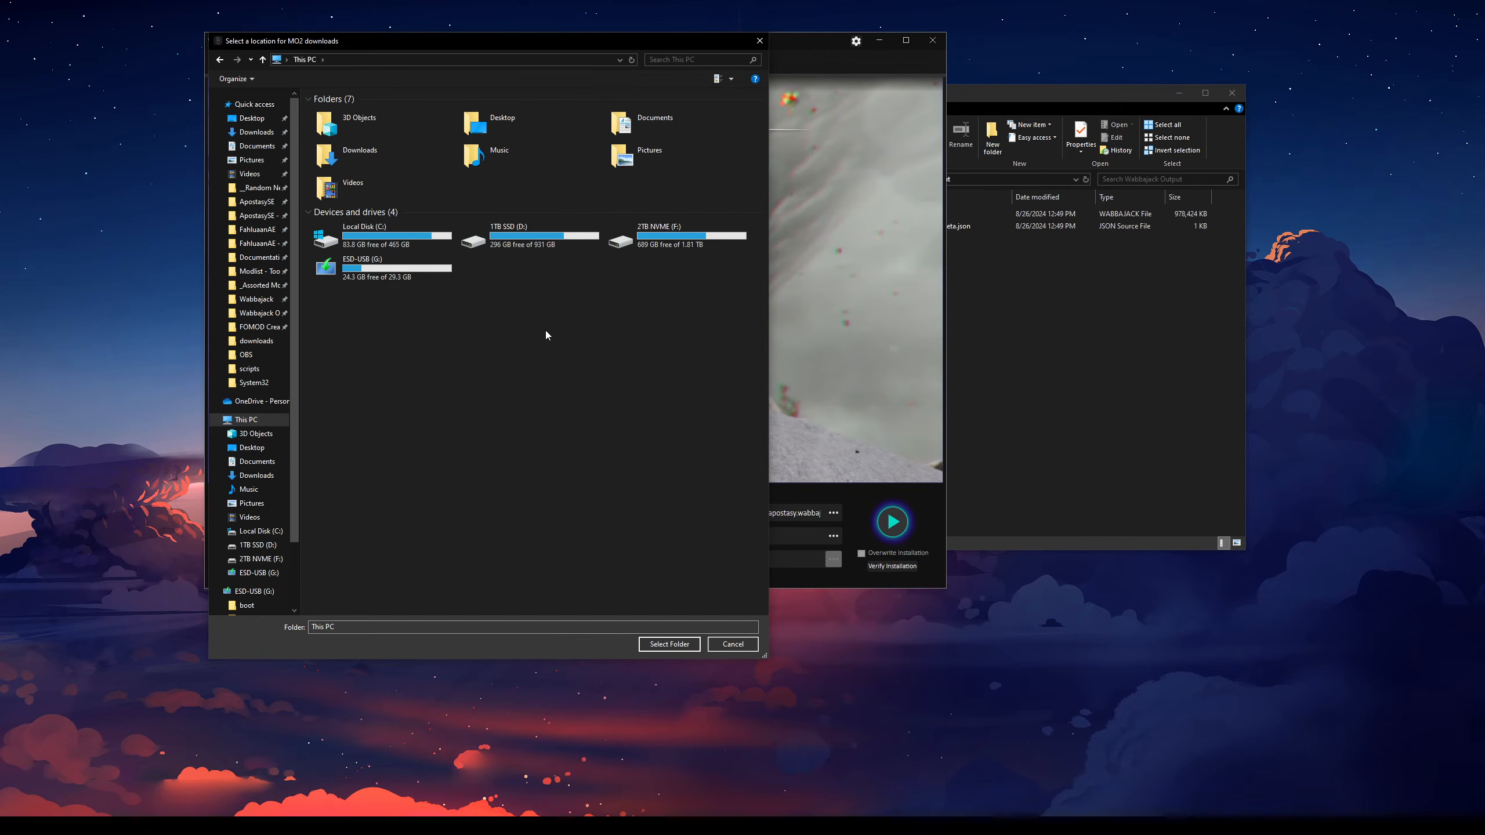
double_click(522, 245)
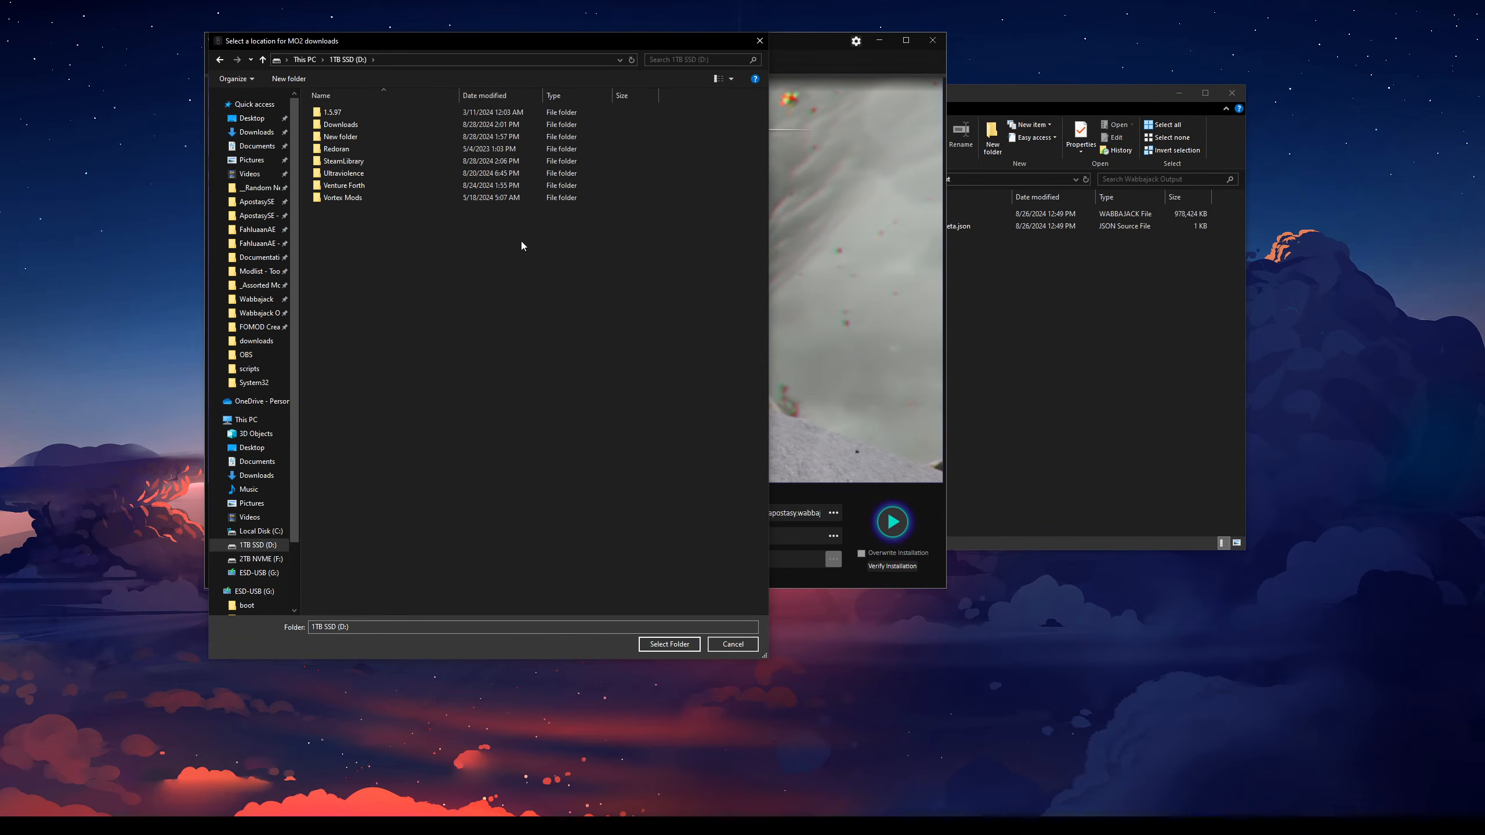
right_click(378, 246)
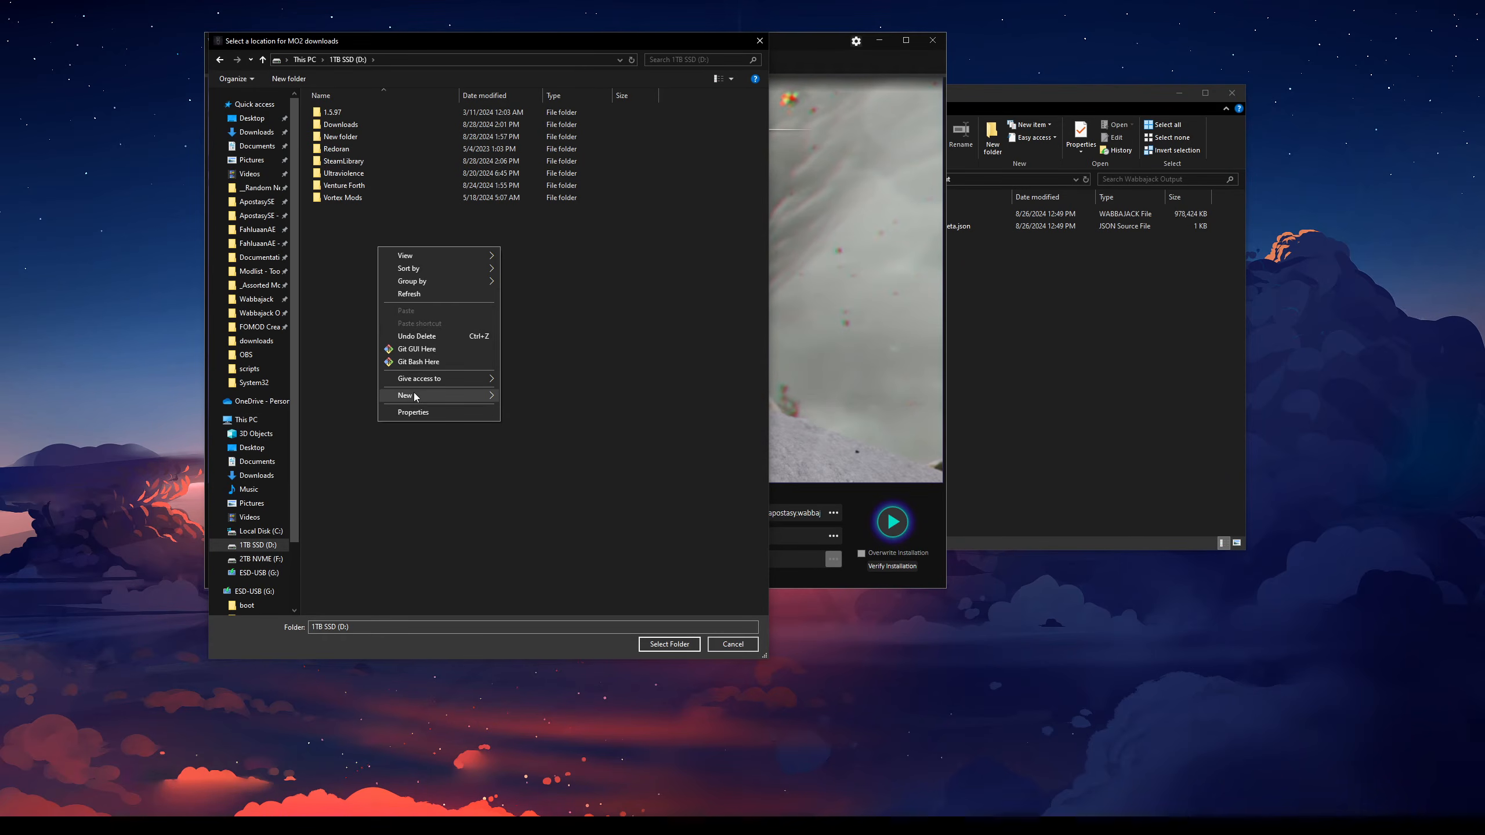
mouse_move(430, 398)
left_click(457, 239)
left_click(343, 125)
double_click(342, 125)
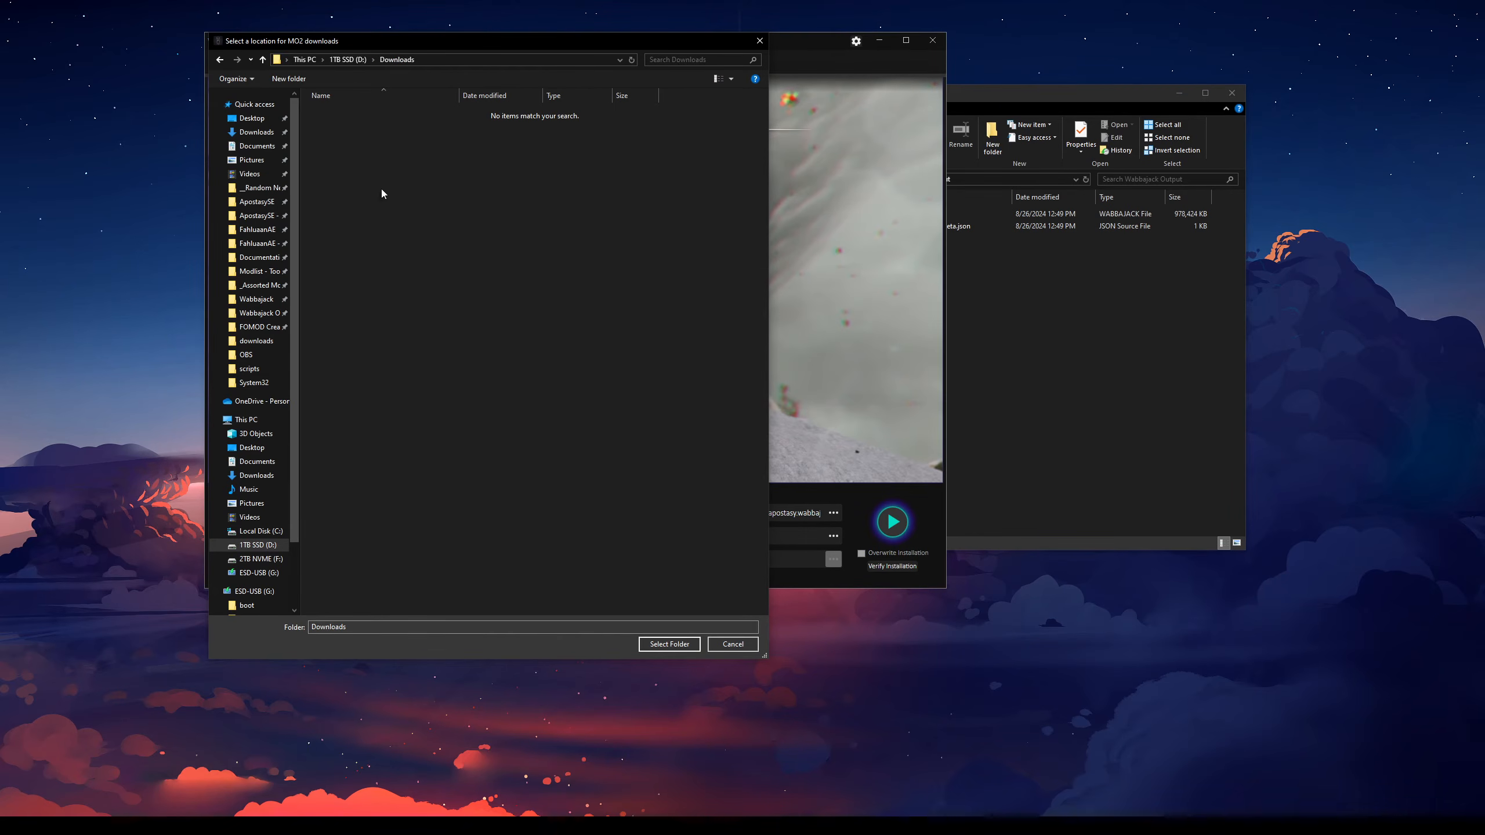
key("Return")
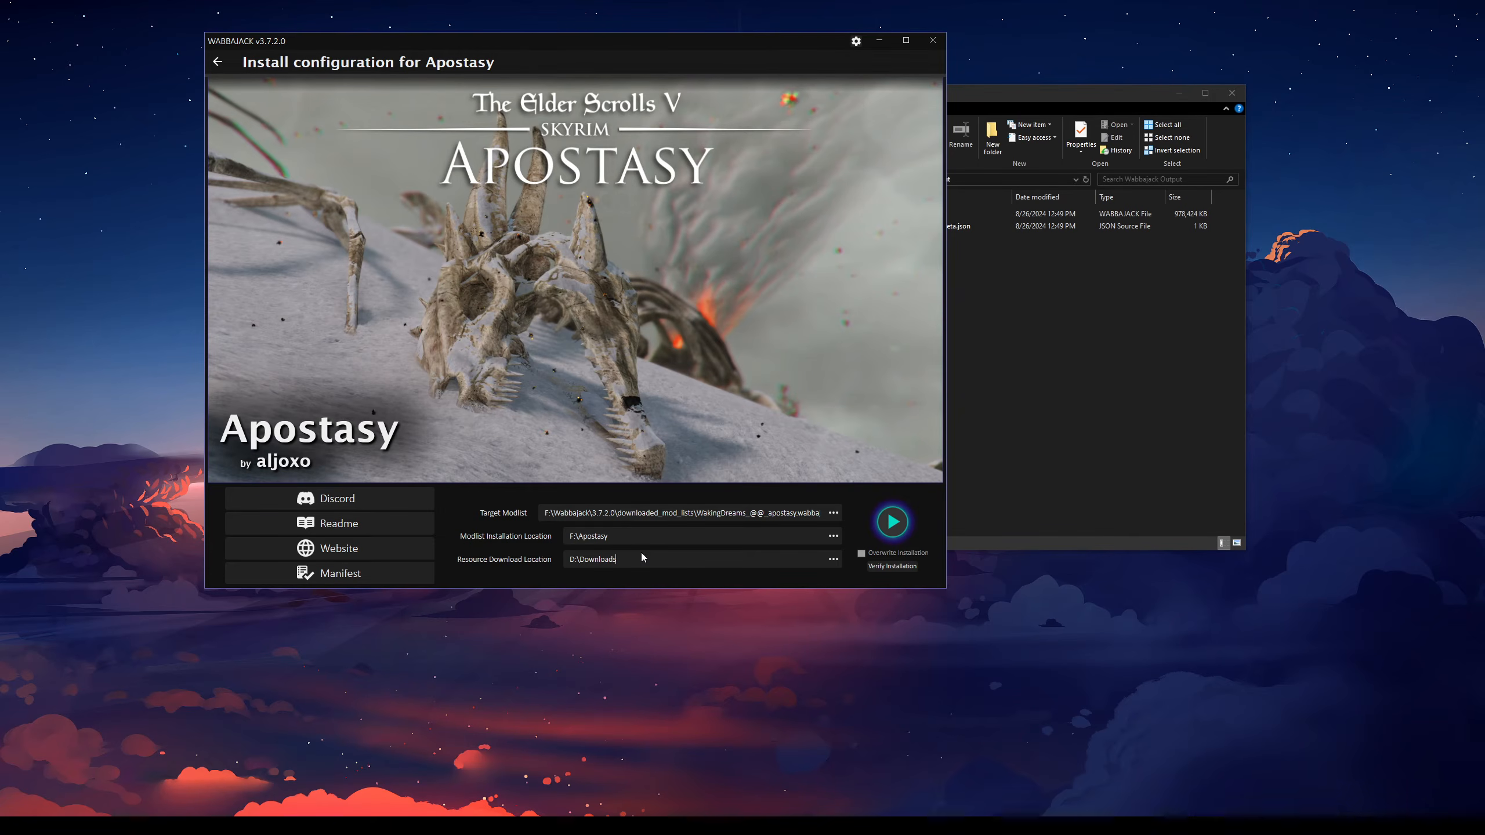
left_click_drag(616, 559, 520, 531)
left_click(614, 532)
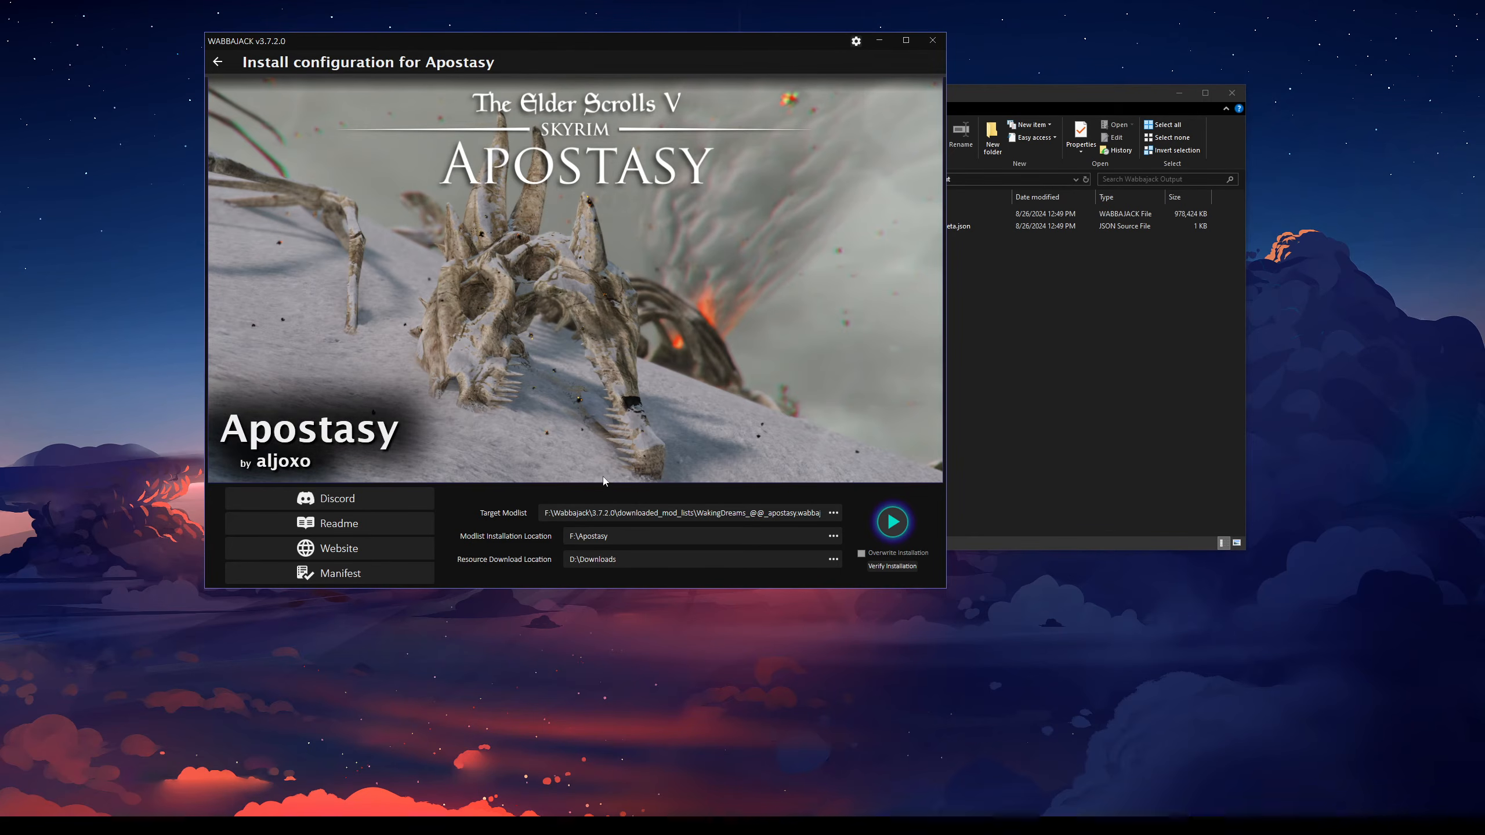
- Close the Wabbajack Output folder window and point out the Overwrite Installation option, leaving it unticked
left_click(1023, 322)
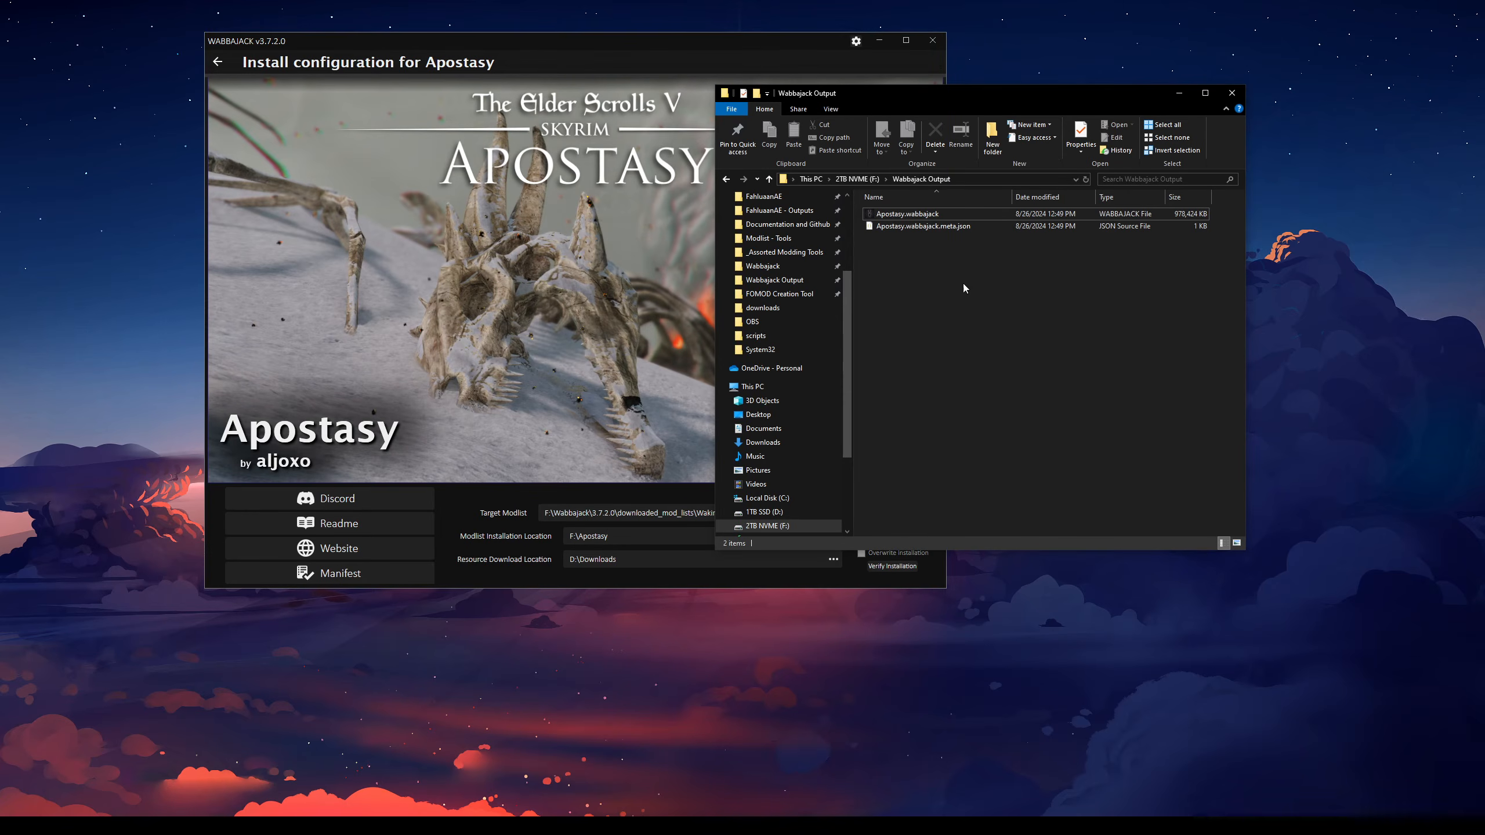
left_click(1232, 93)
left_click(877, 553)
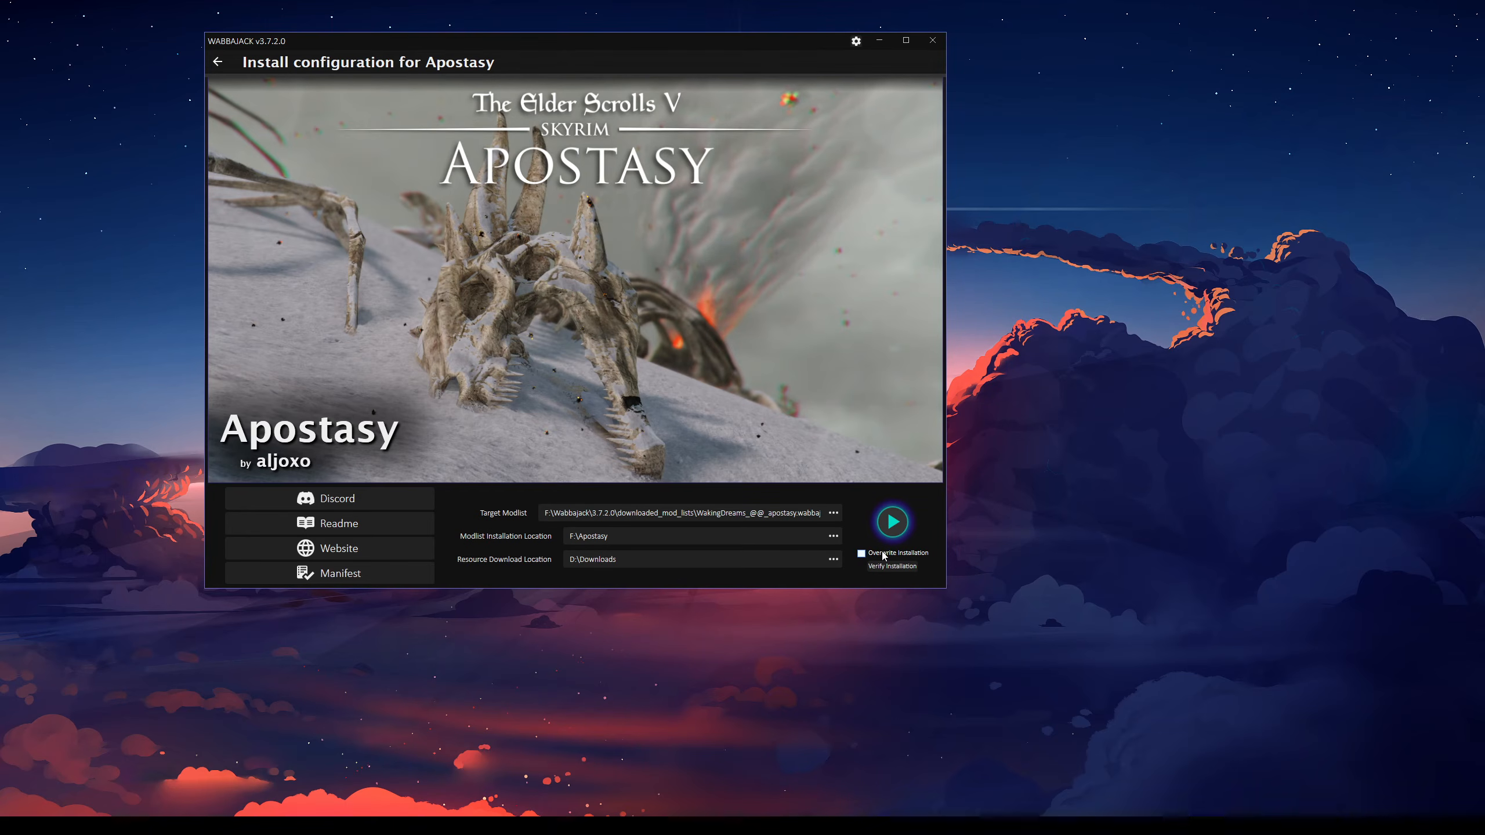
left_click(881, 557)
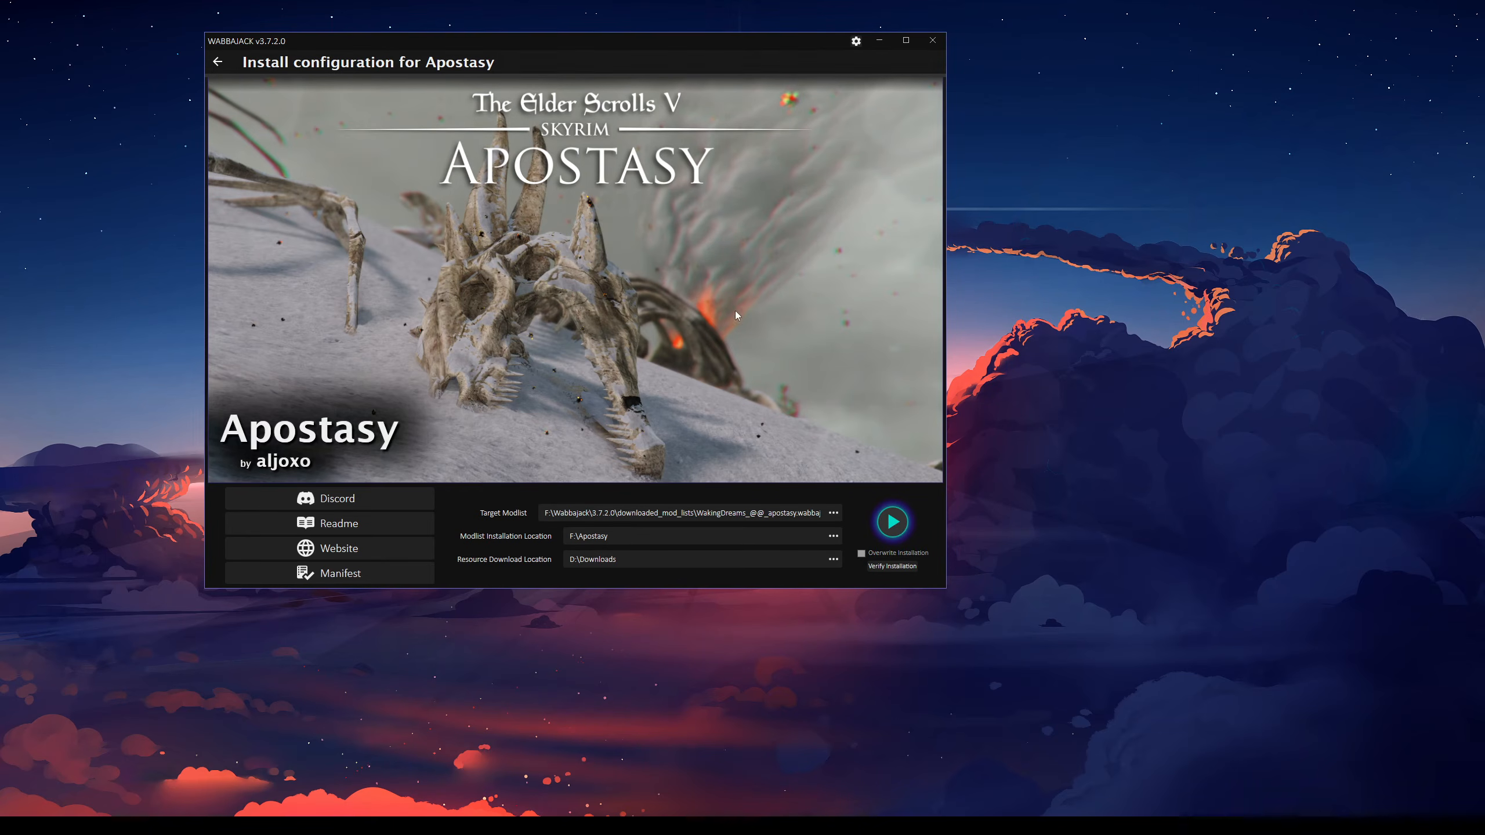
- Close Wabbajack and place the system Downloads folder and the D: drive Downloads folder side by side
left_click(934, 41)
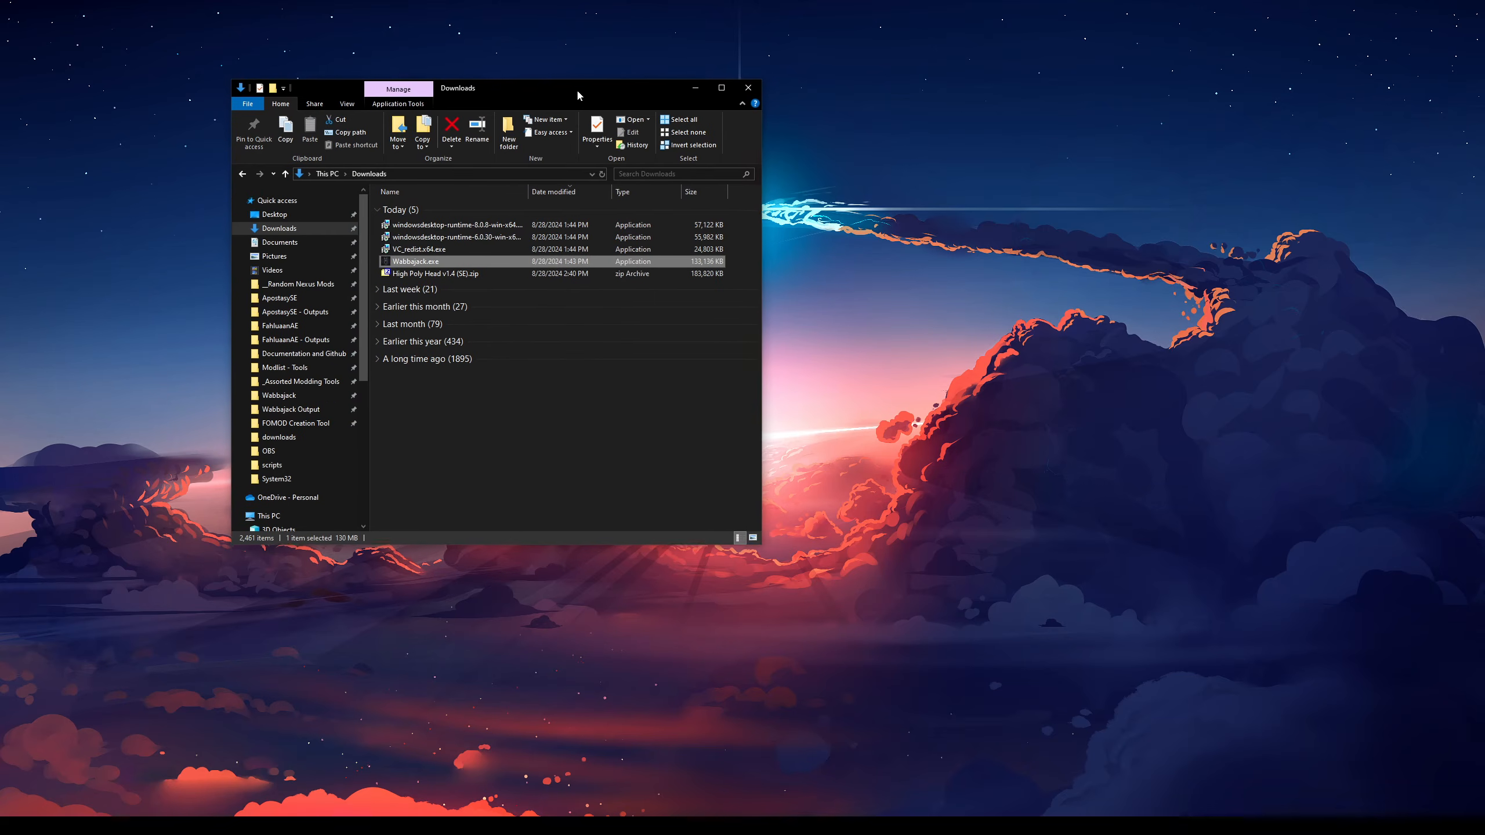
left_click_drag(574, 90, 608, 73)
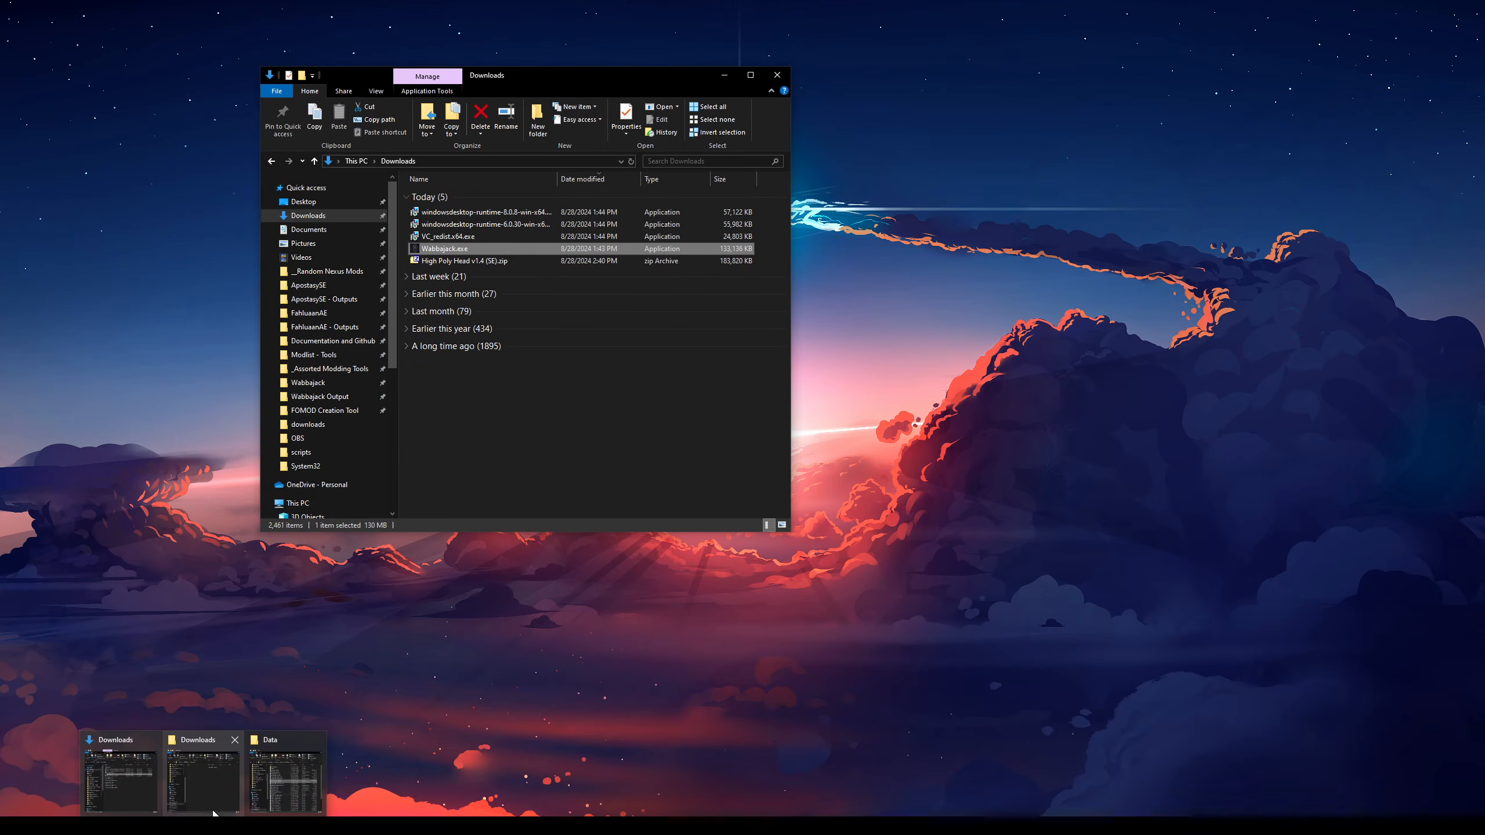
left_click(205, 778)
left_click_drag(976, 91, 958, 85)
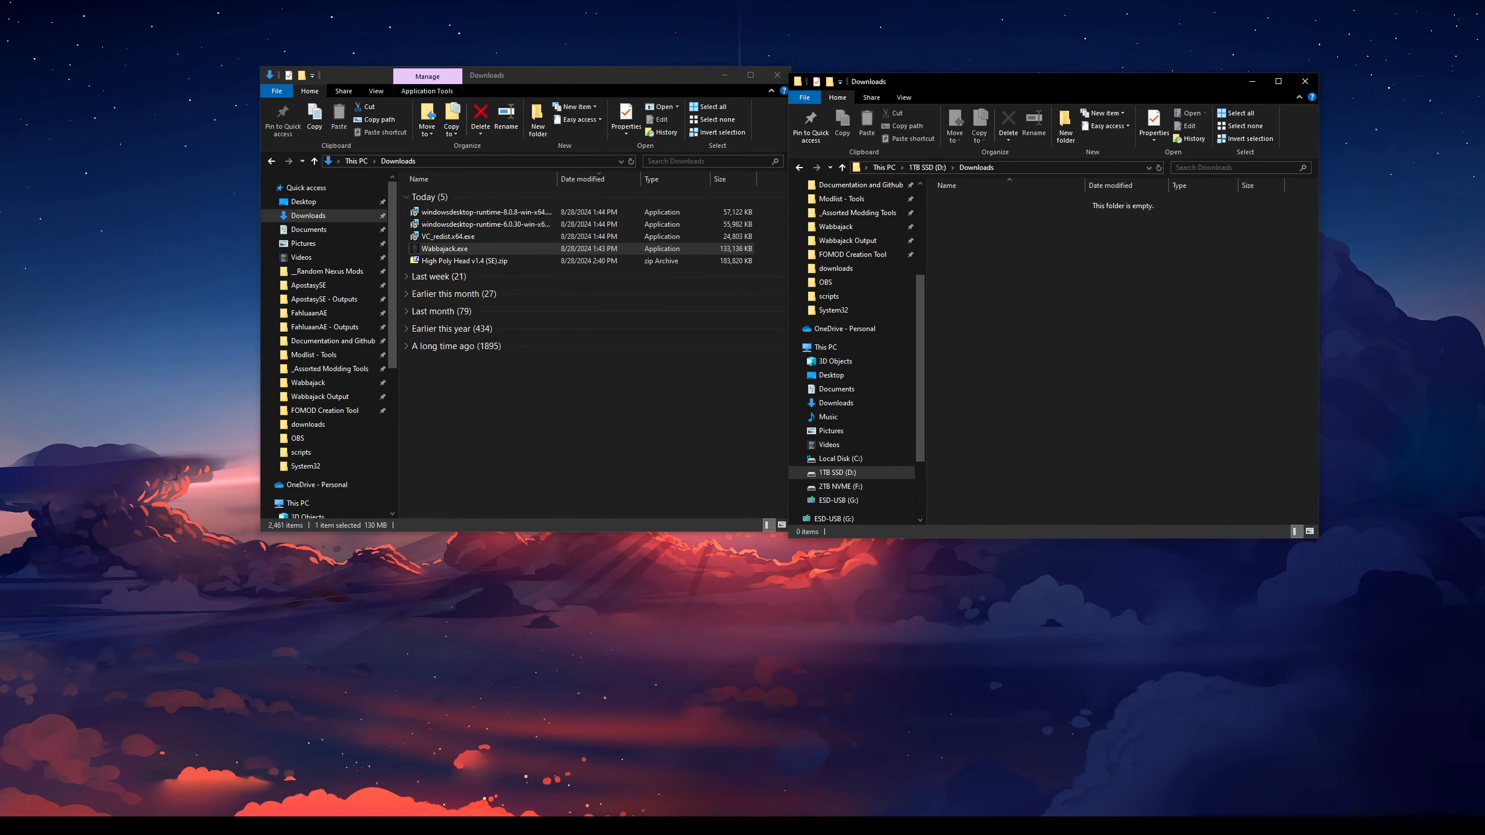
- Switch to the Apostasy README in the browser and highlight the Google Drive, MEGA and Patreon entries under Problematic Files
key("alt+Tab")
left_click_drag(1385, 152, 692, 32)
left_click_drag(596, 17, 597, 0)
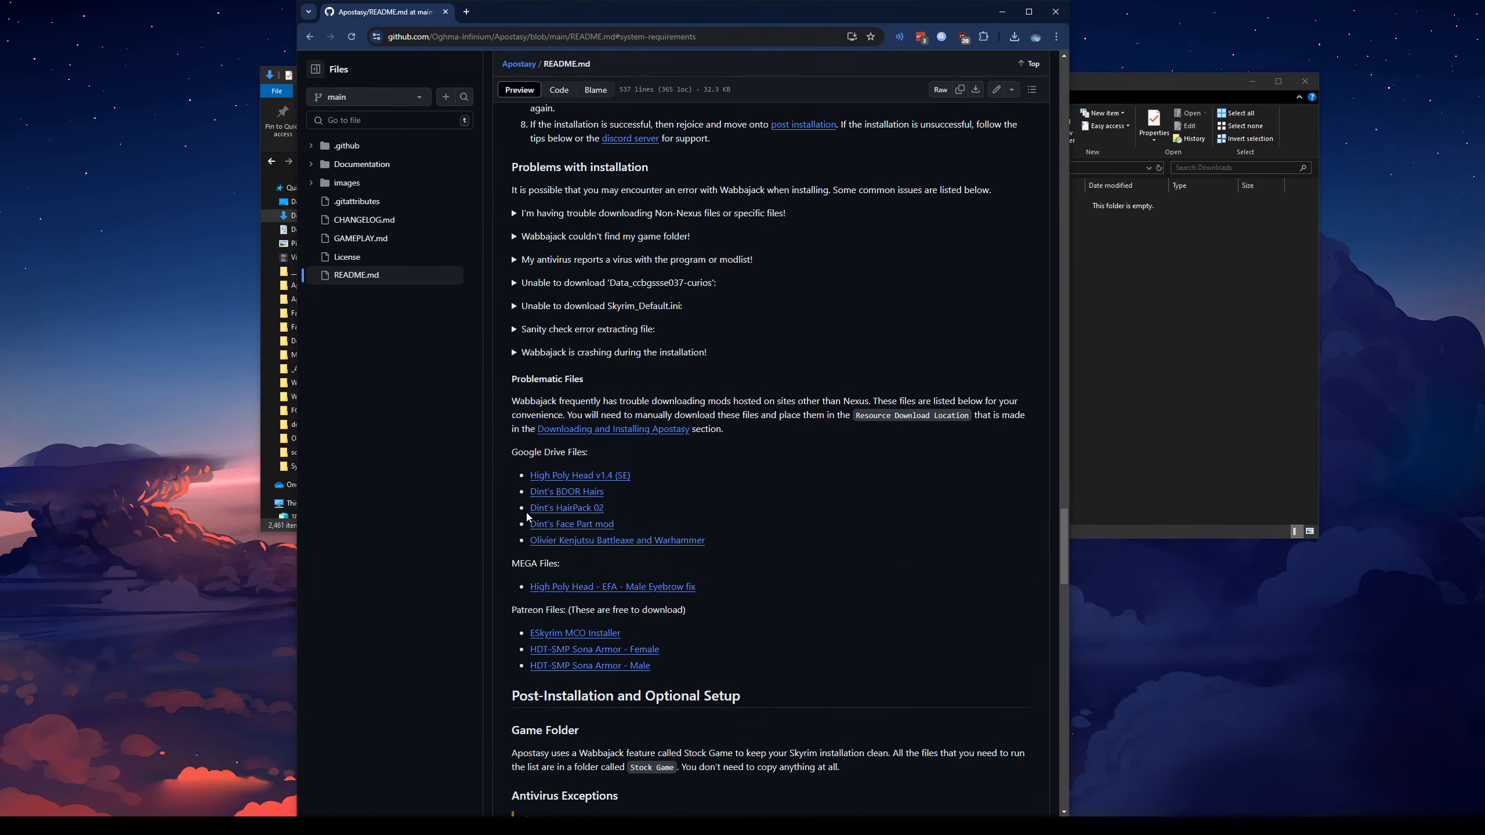
left_click_drag(507, 449, 667, 661)
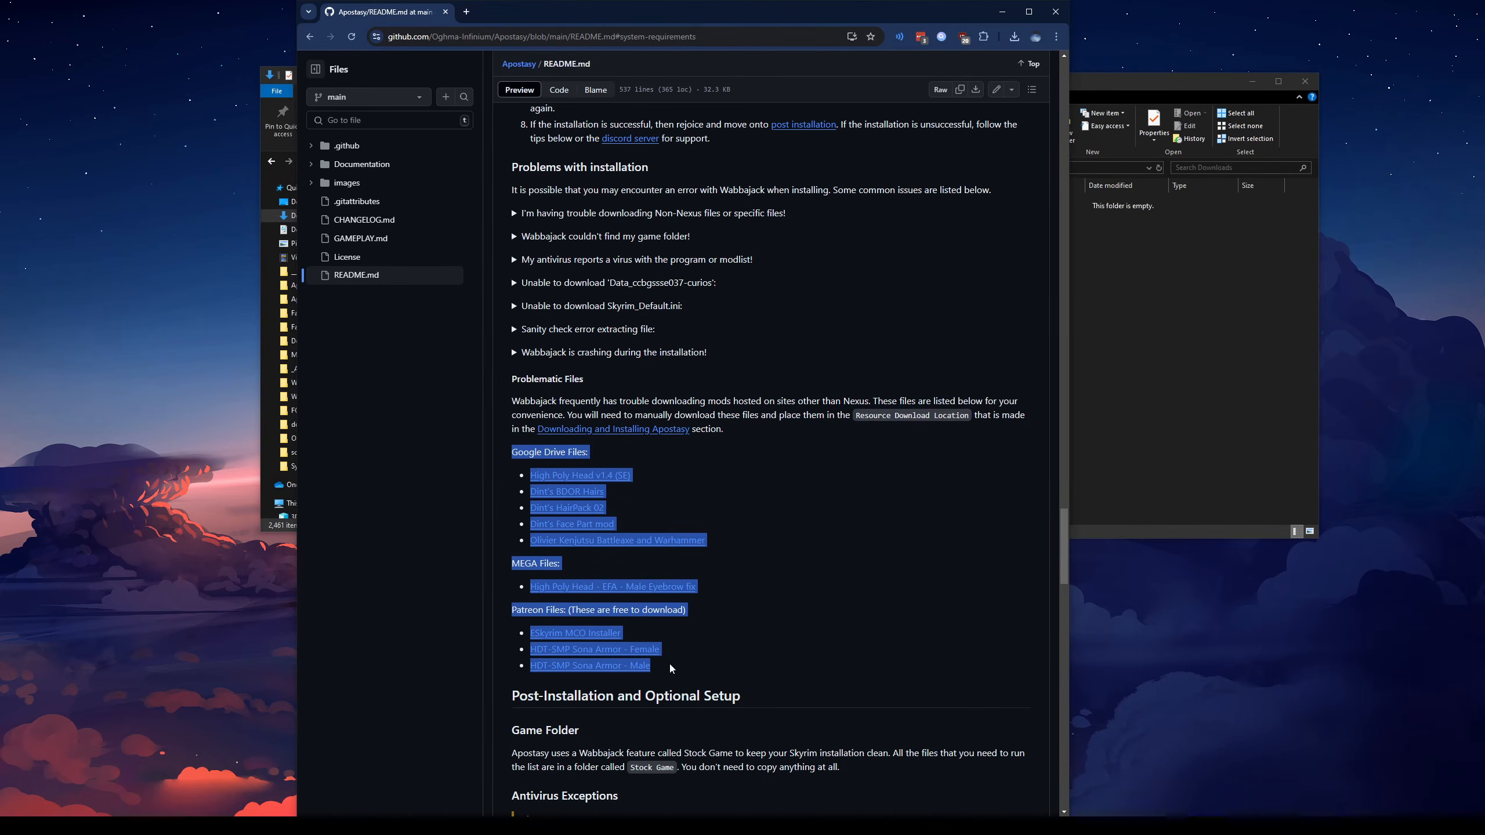
left_click(617, 492)
- Return to the README's contents list and jump to the Problems with installation section
scroll(687, 334, "up", 20)
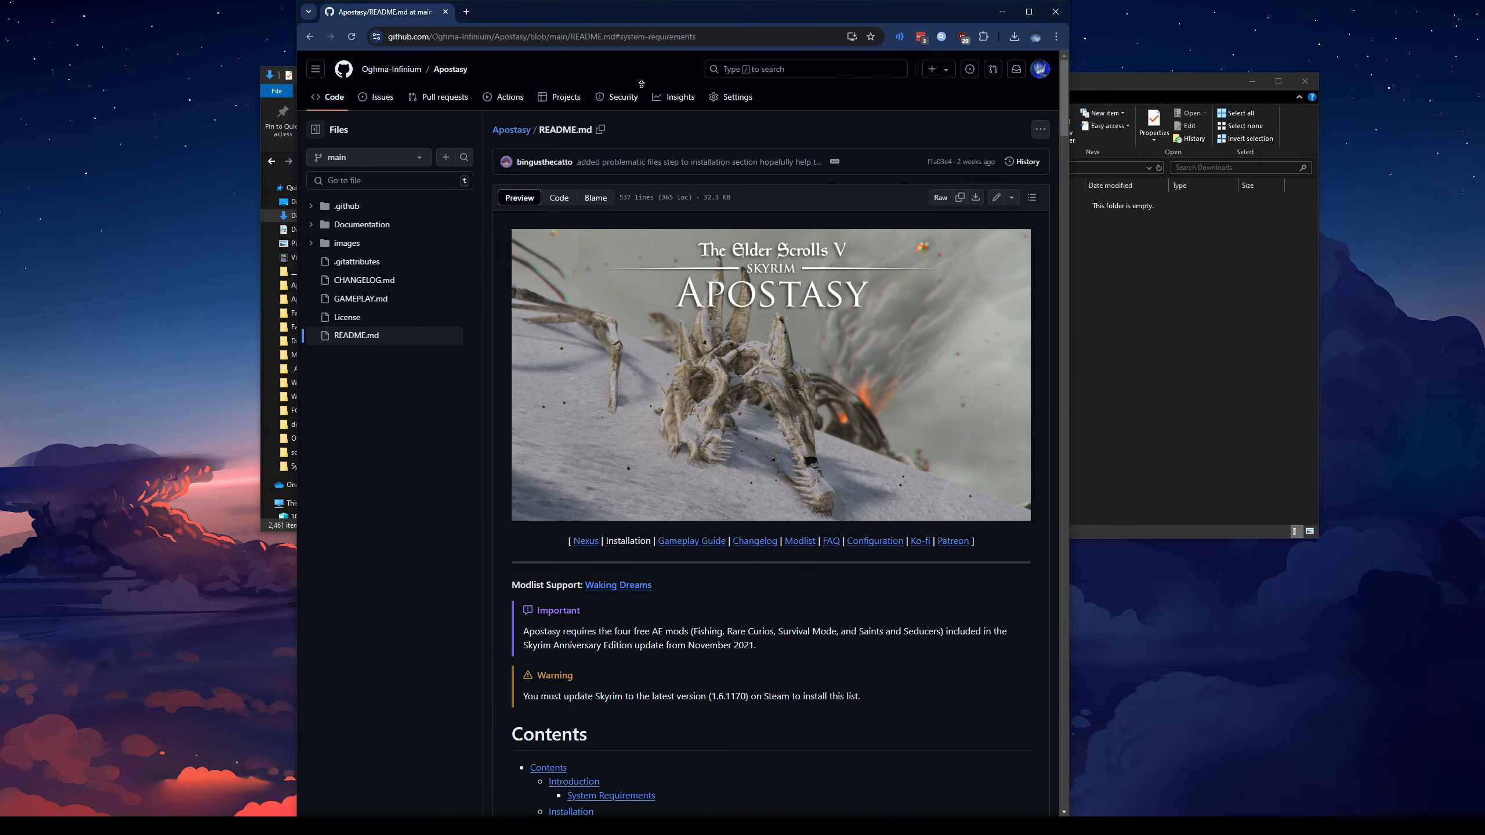
scroll(514, 503, "down", 6)
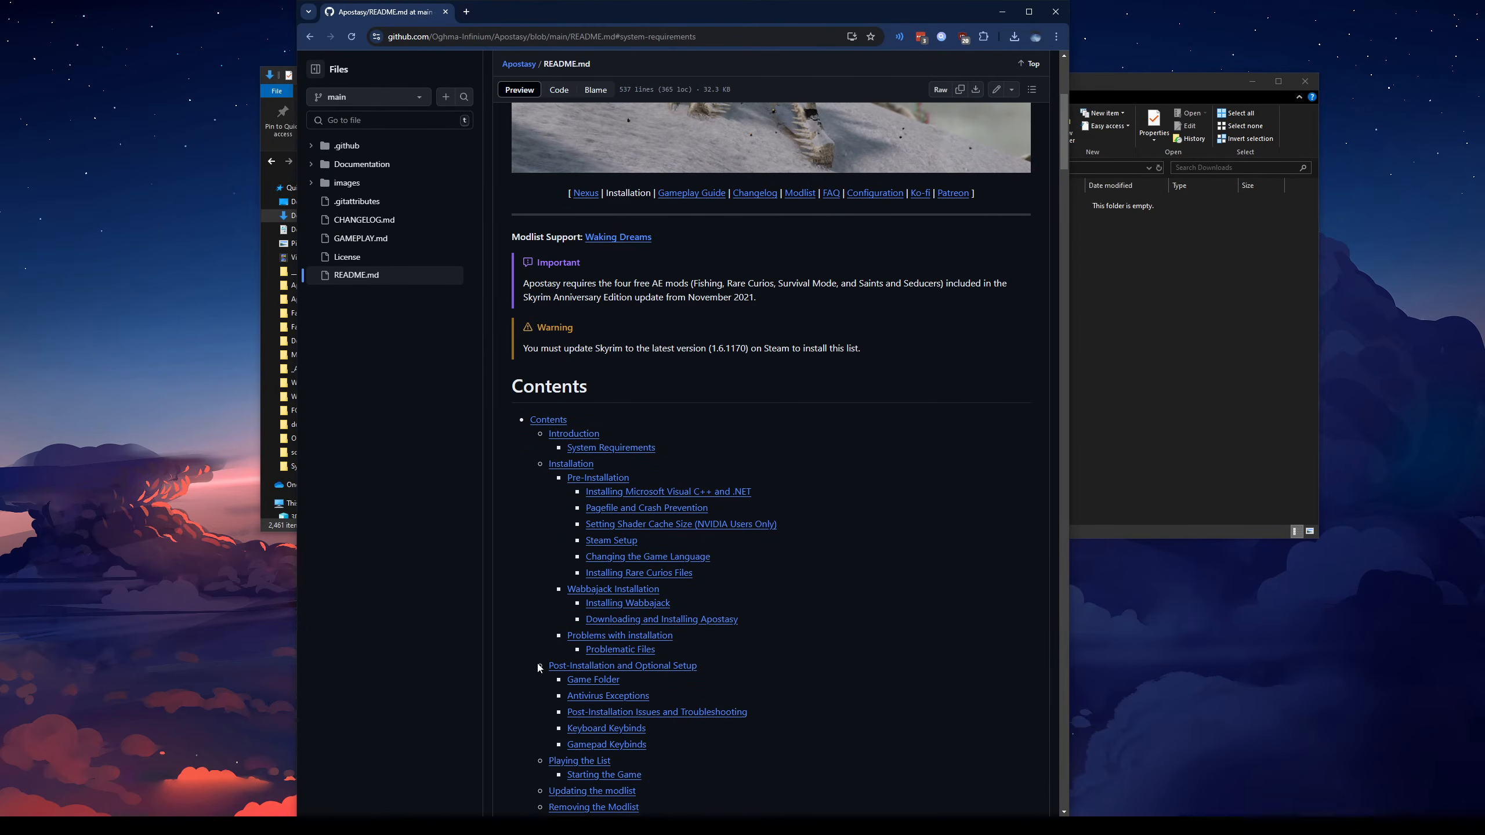
left_click(623, 636)
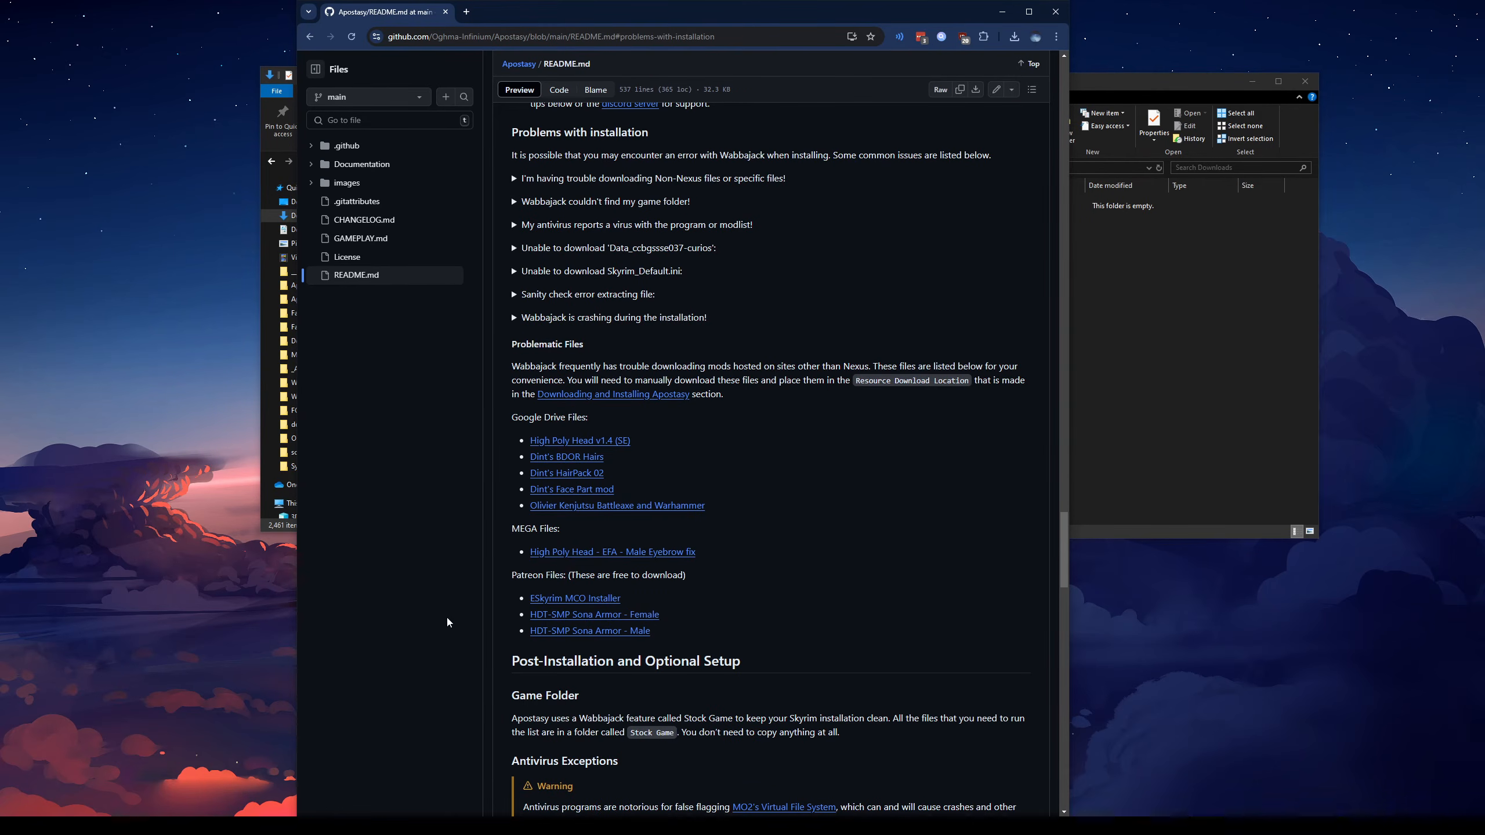
- Open the Google Drive download page for High Poly Head v1.4 (SE) from the Problematic Files list, and minimize the browser
left_click(606, 440)
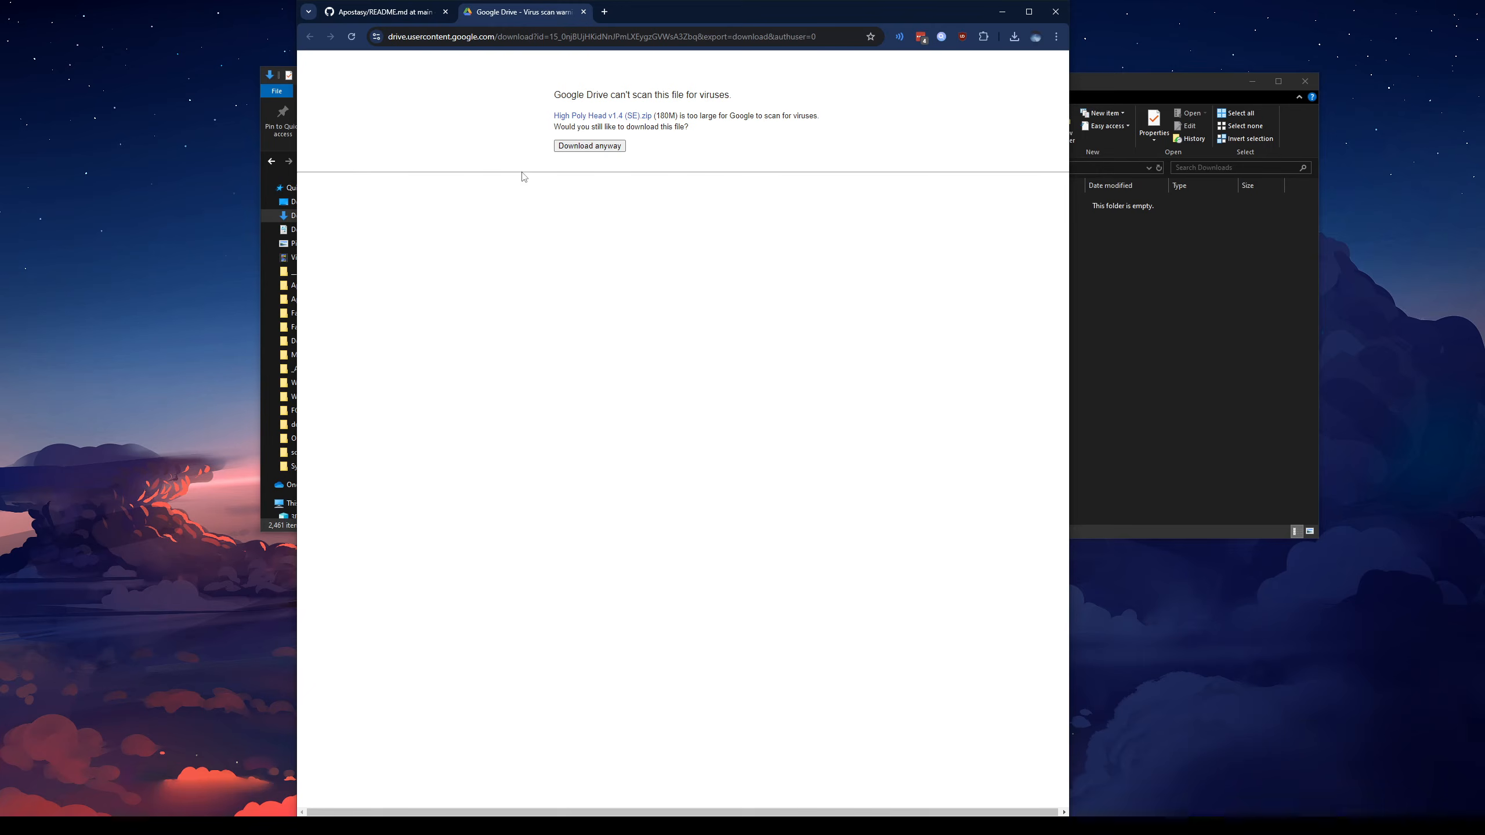
left_click(591, 147)
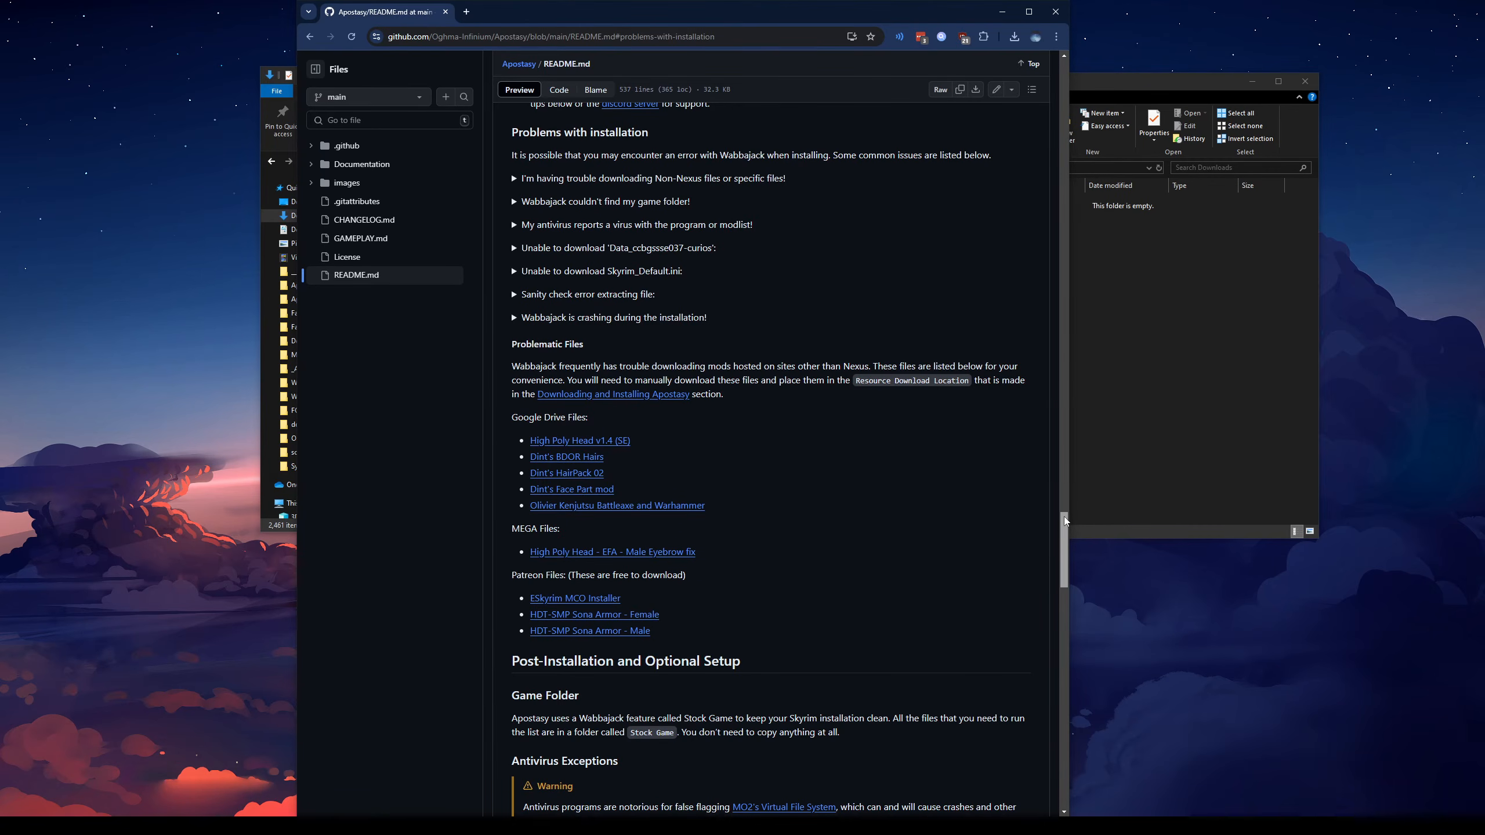
scroll(1061, 494, "up", 2)
left_click(1000, 15)
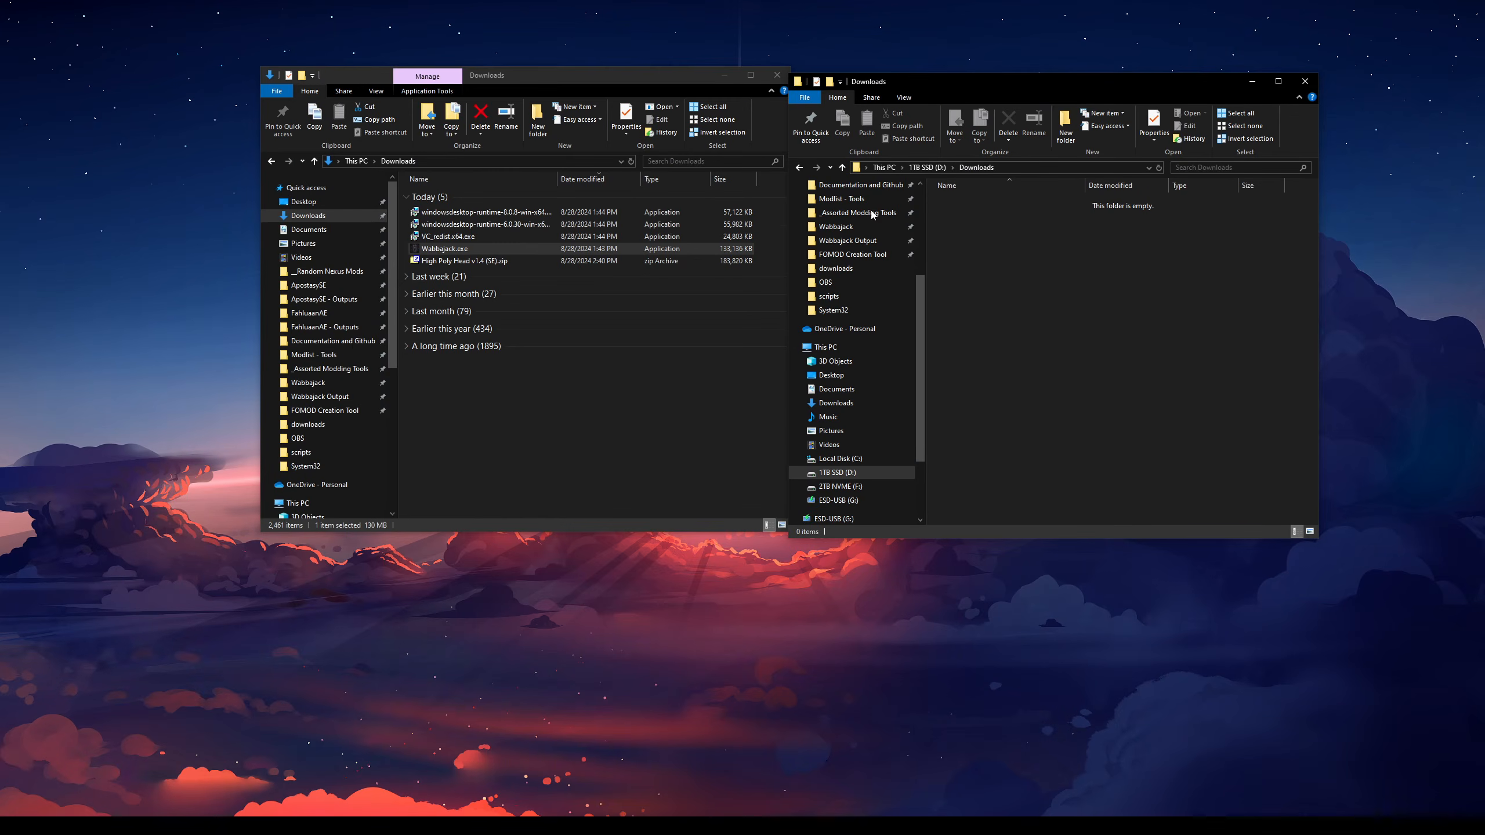
- Copy High Poly Head v1.4 (SE).zip from the system Downloads folder into the D:\Downloads folder
left_click(440, 262)
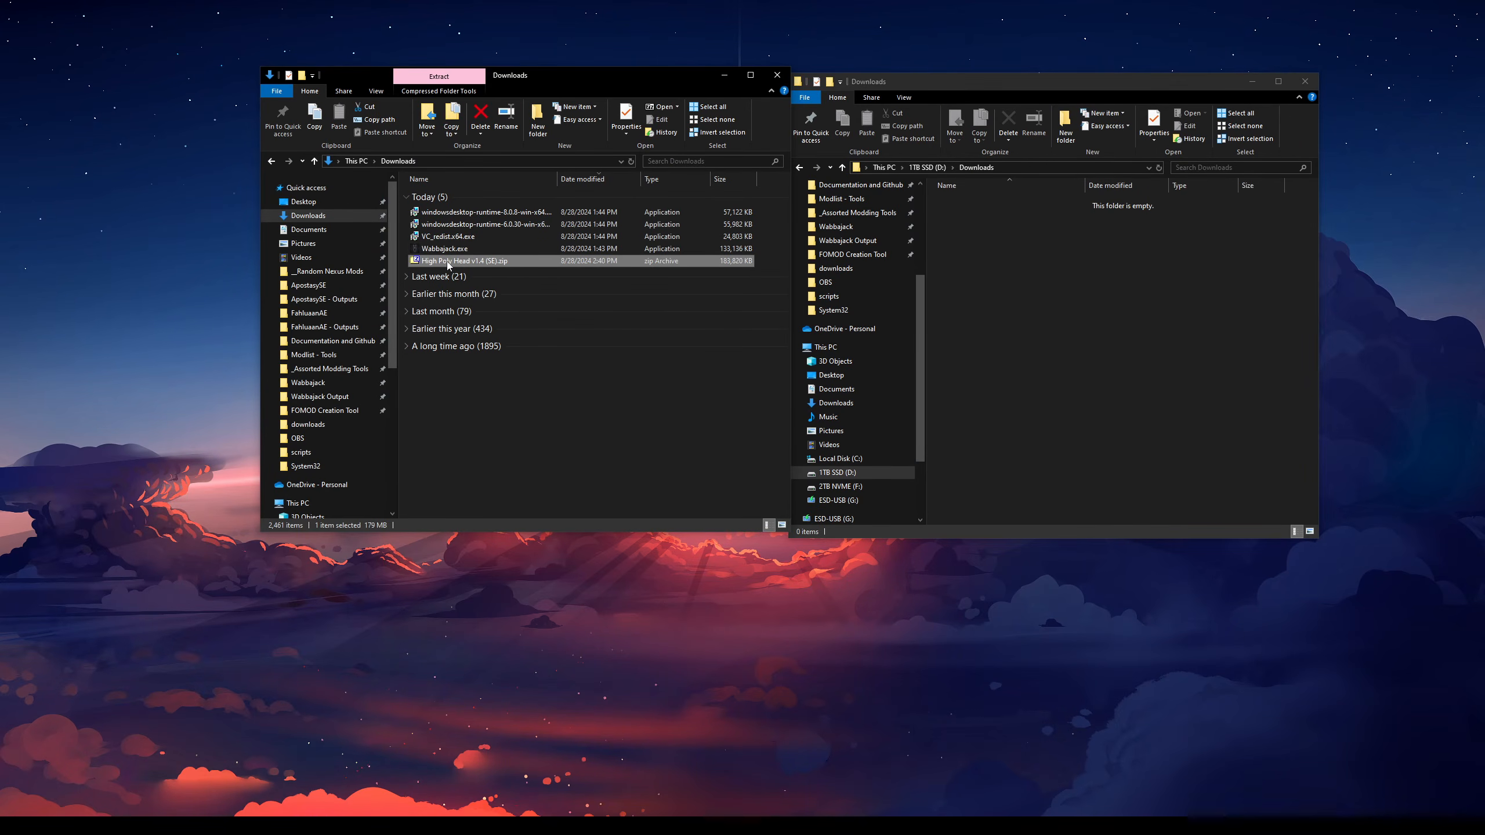
left_click(1058, 167)
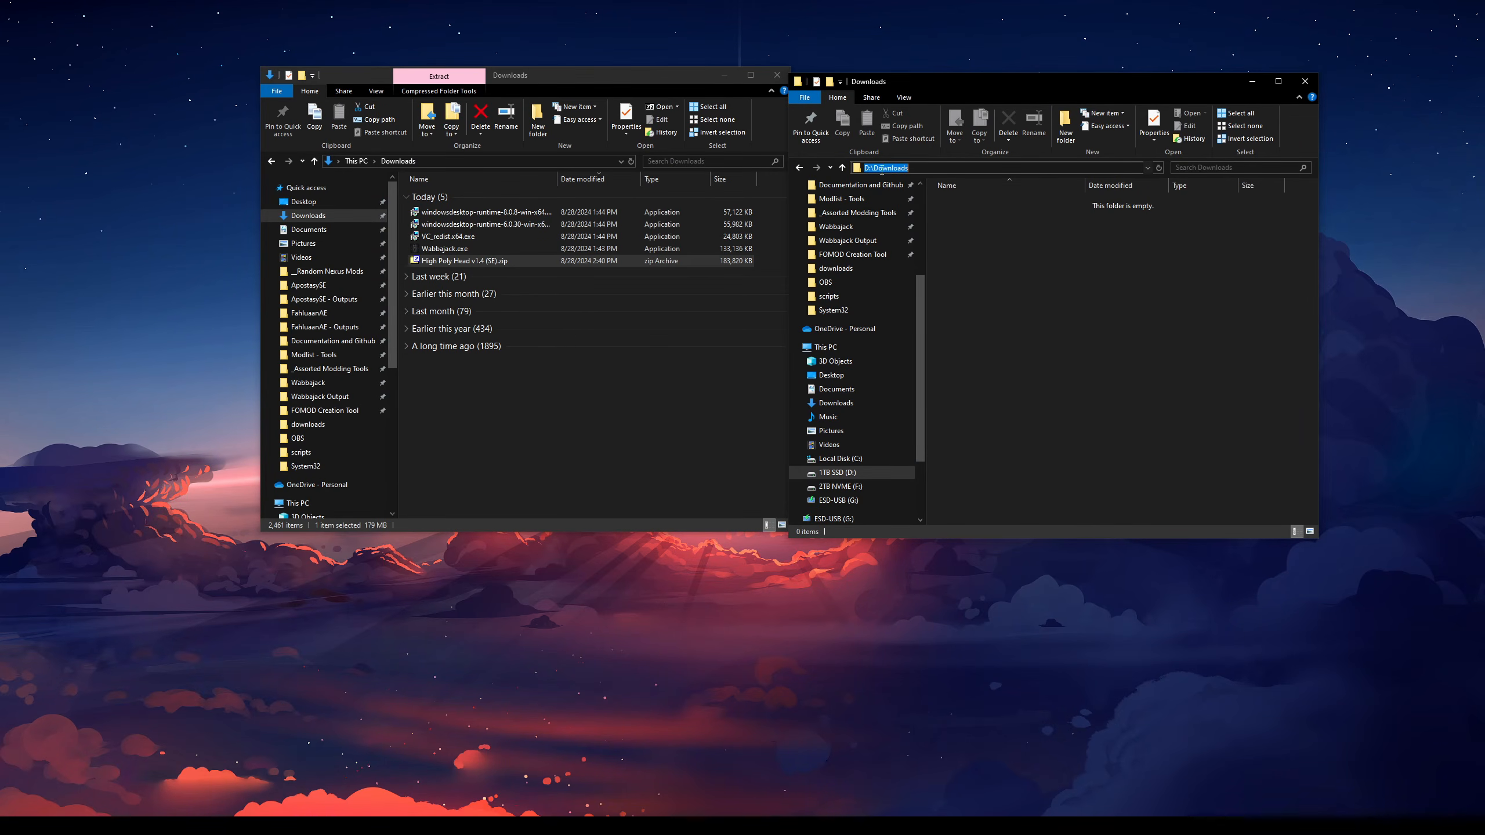
left_click(934, 167)
left_click(491, 377)
left_click_drag(448, 262, 1026, 258)
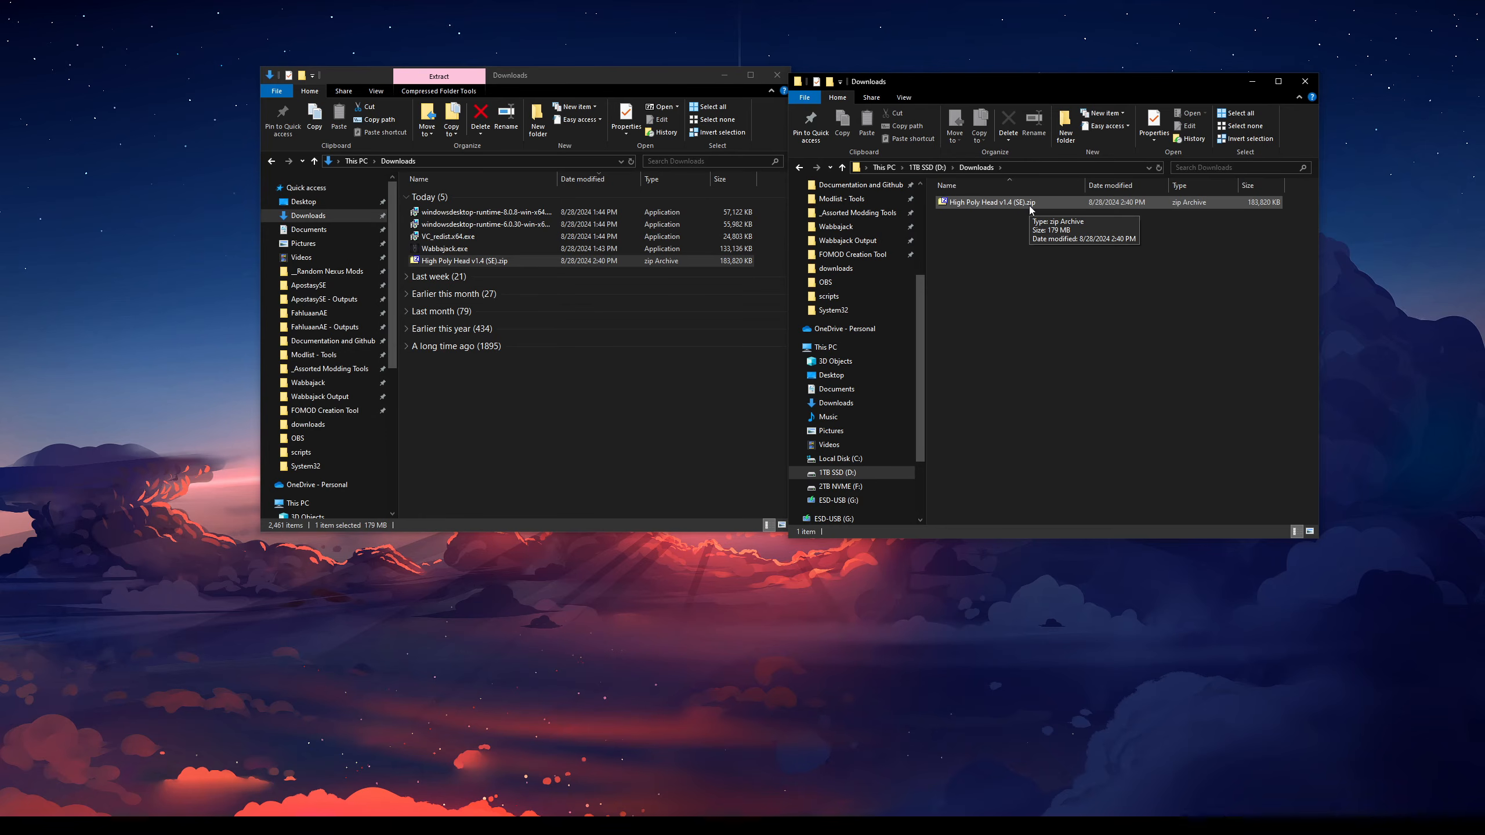
left_click(973, 201)
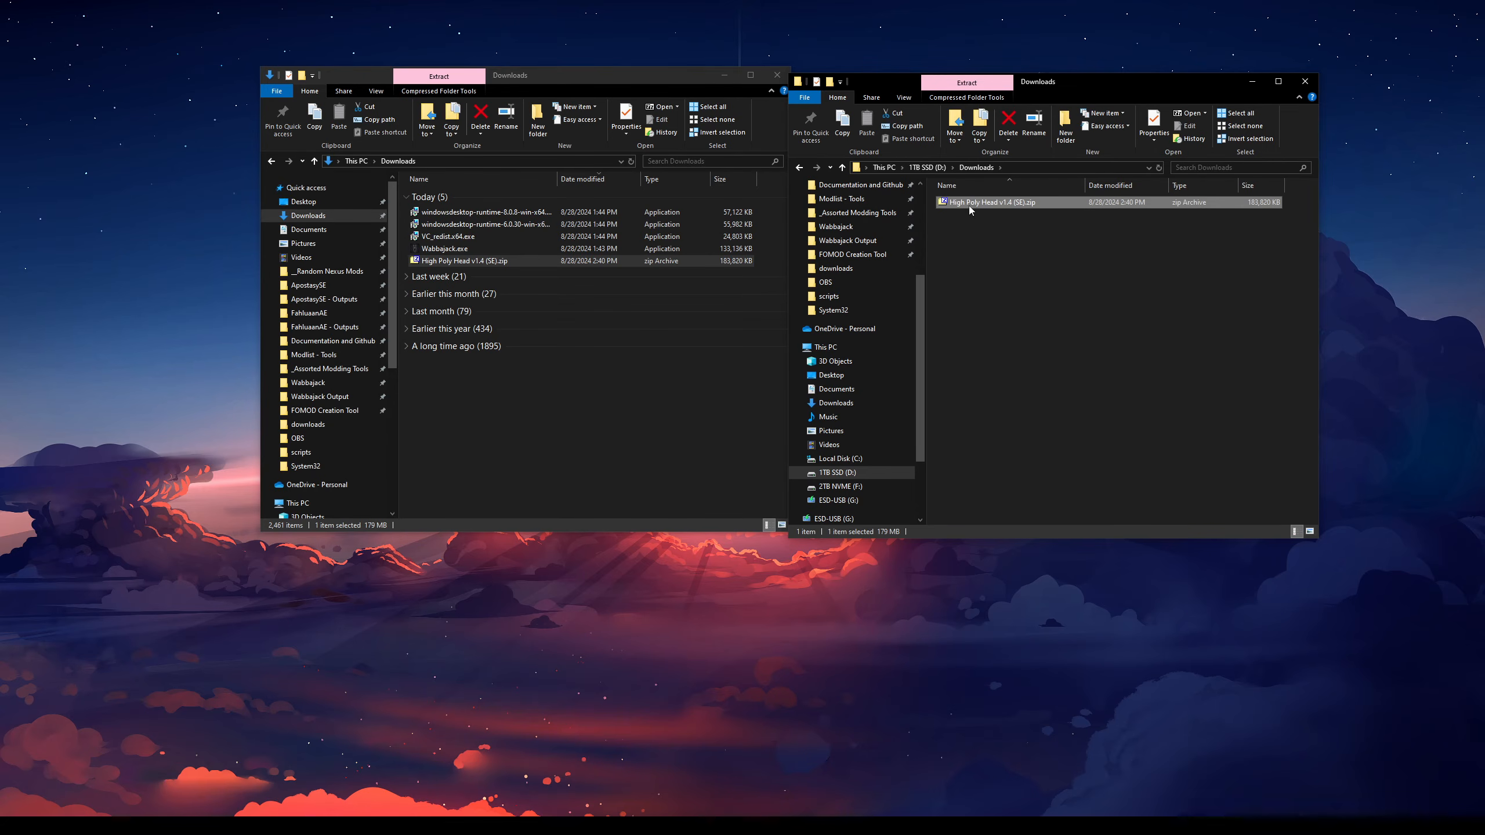
left_click(960, 251)
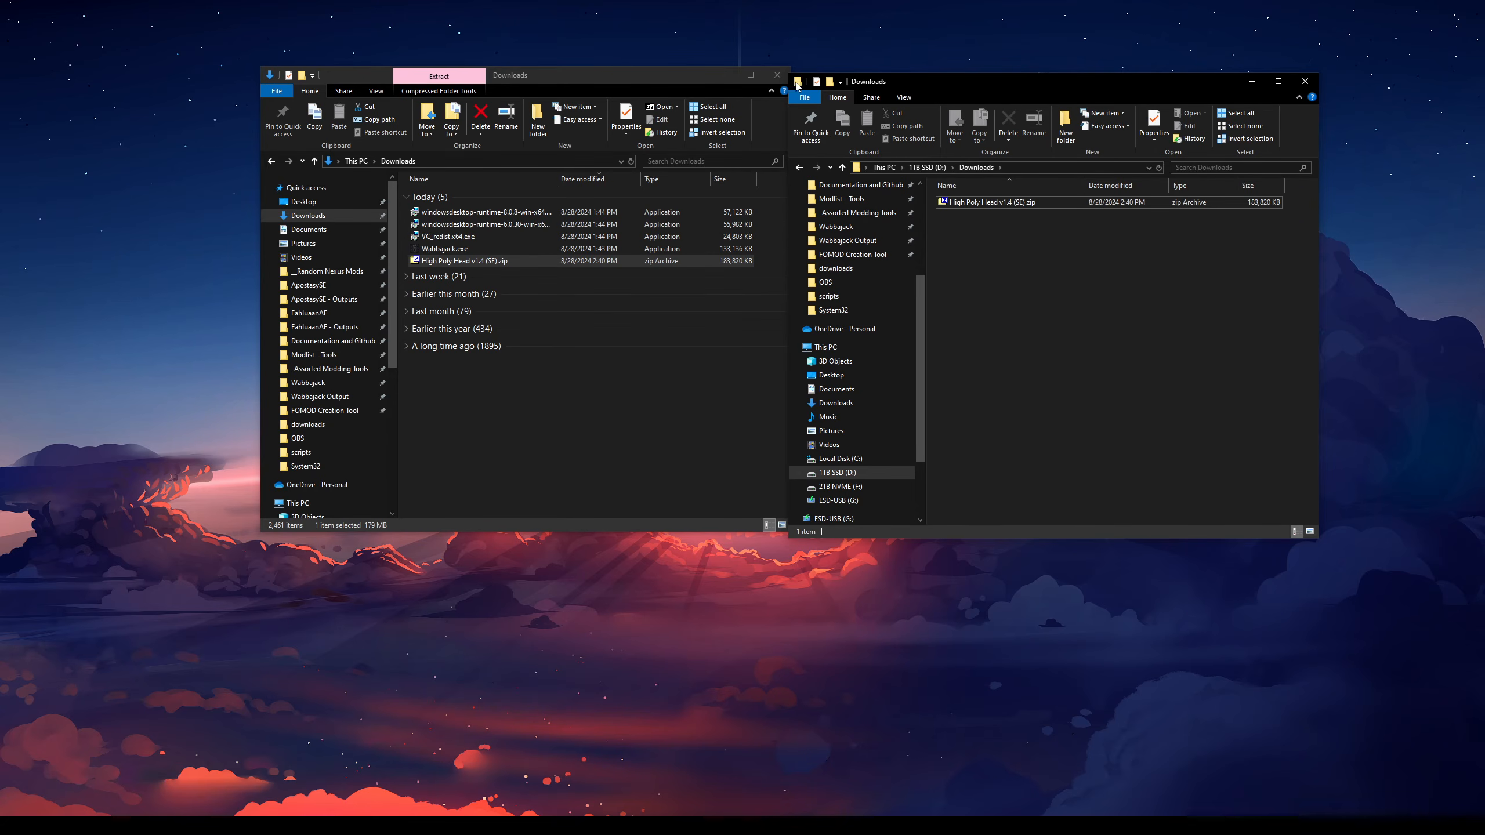
- Close both Downloads folder windows, and read the Apostasy README from Post-Installation Issues and Troubleshooting onward
left_click(778, 76)
left_click(1307, 84)
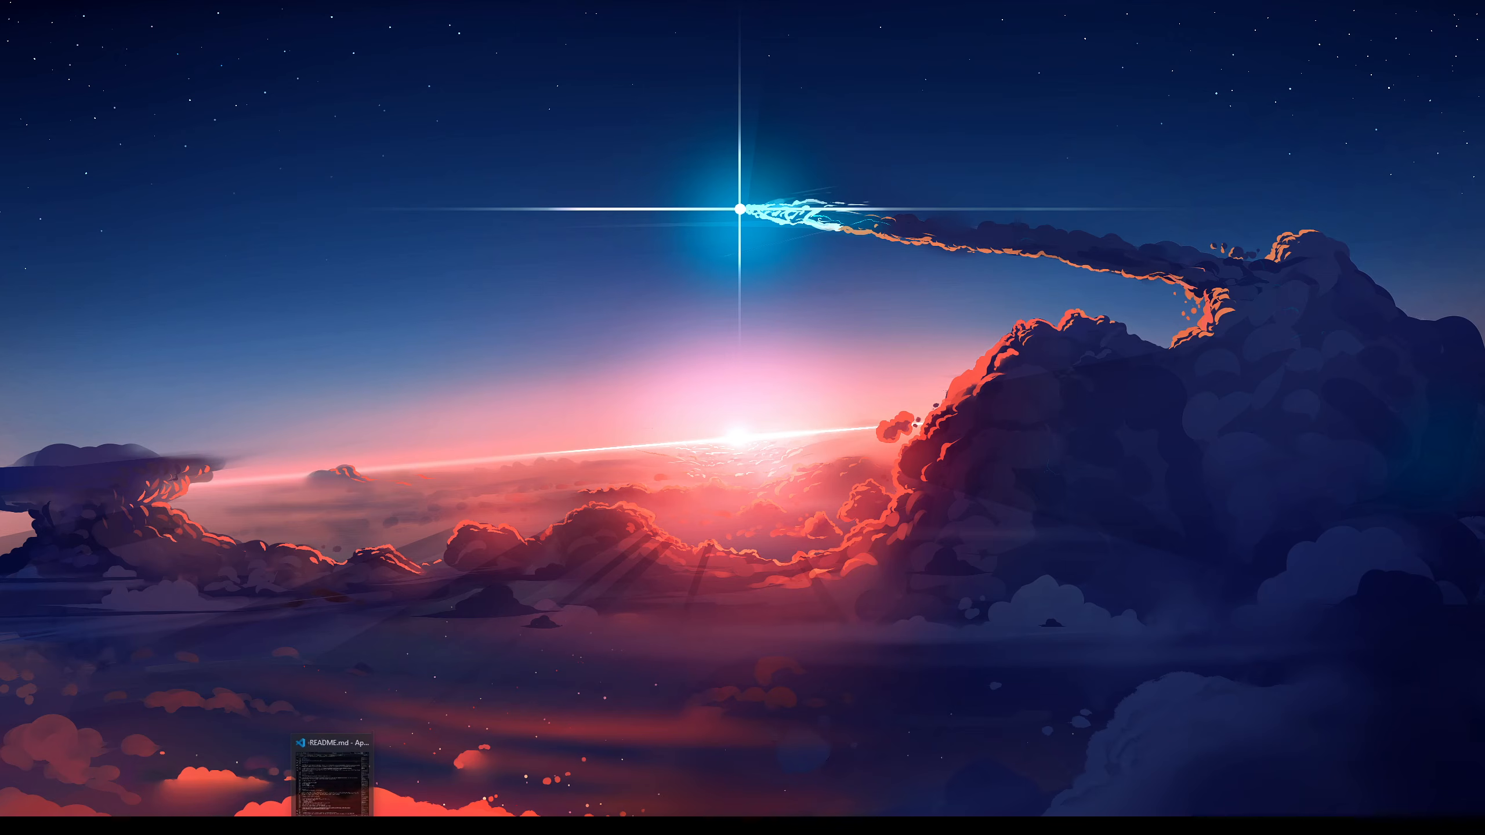
mouse_move(225, 826)
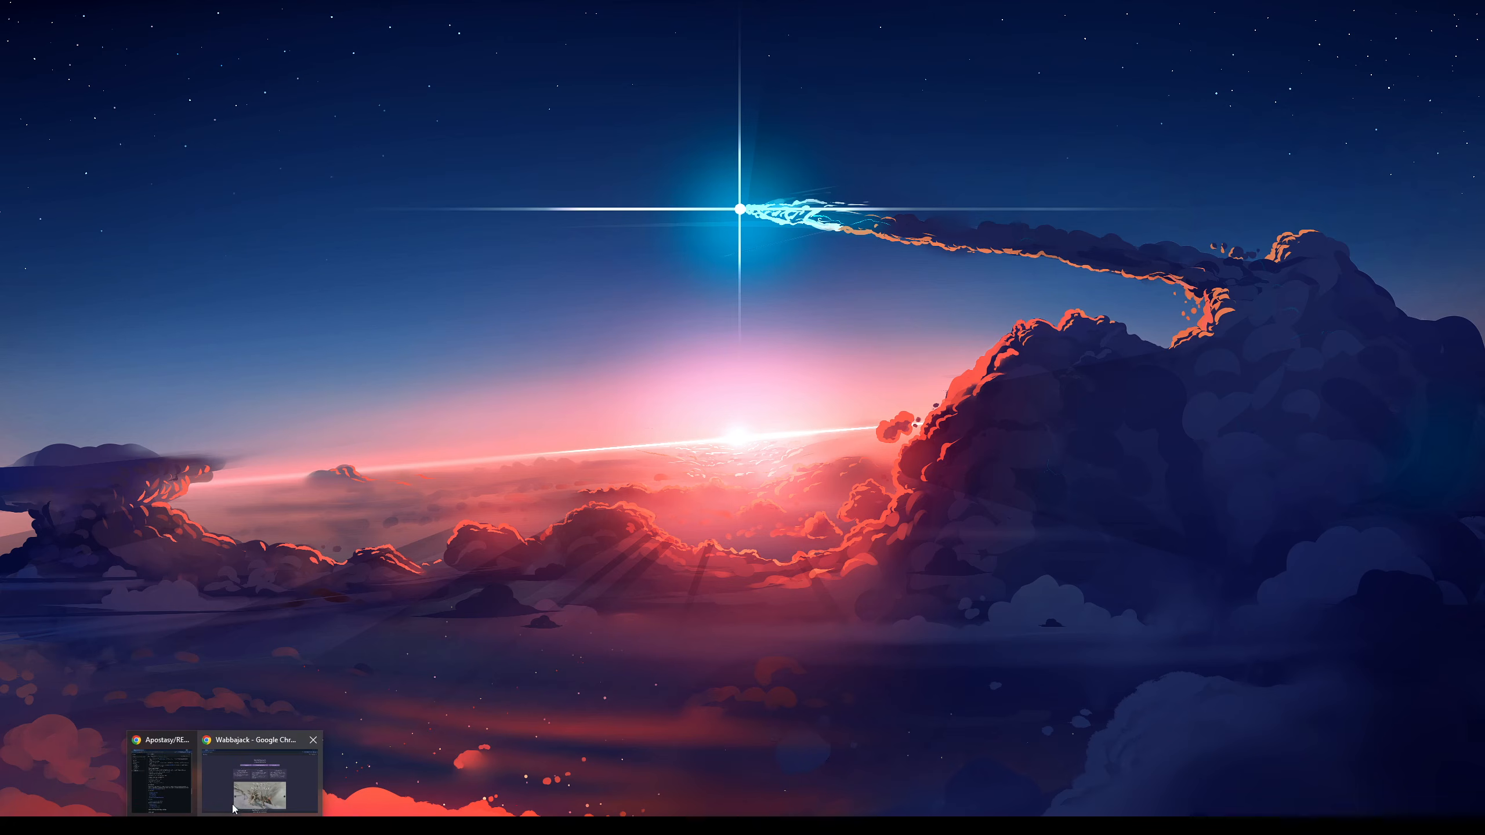
left_click(156, 790)
middle_click(749, 362)
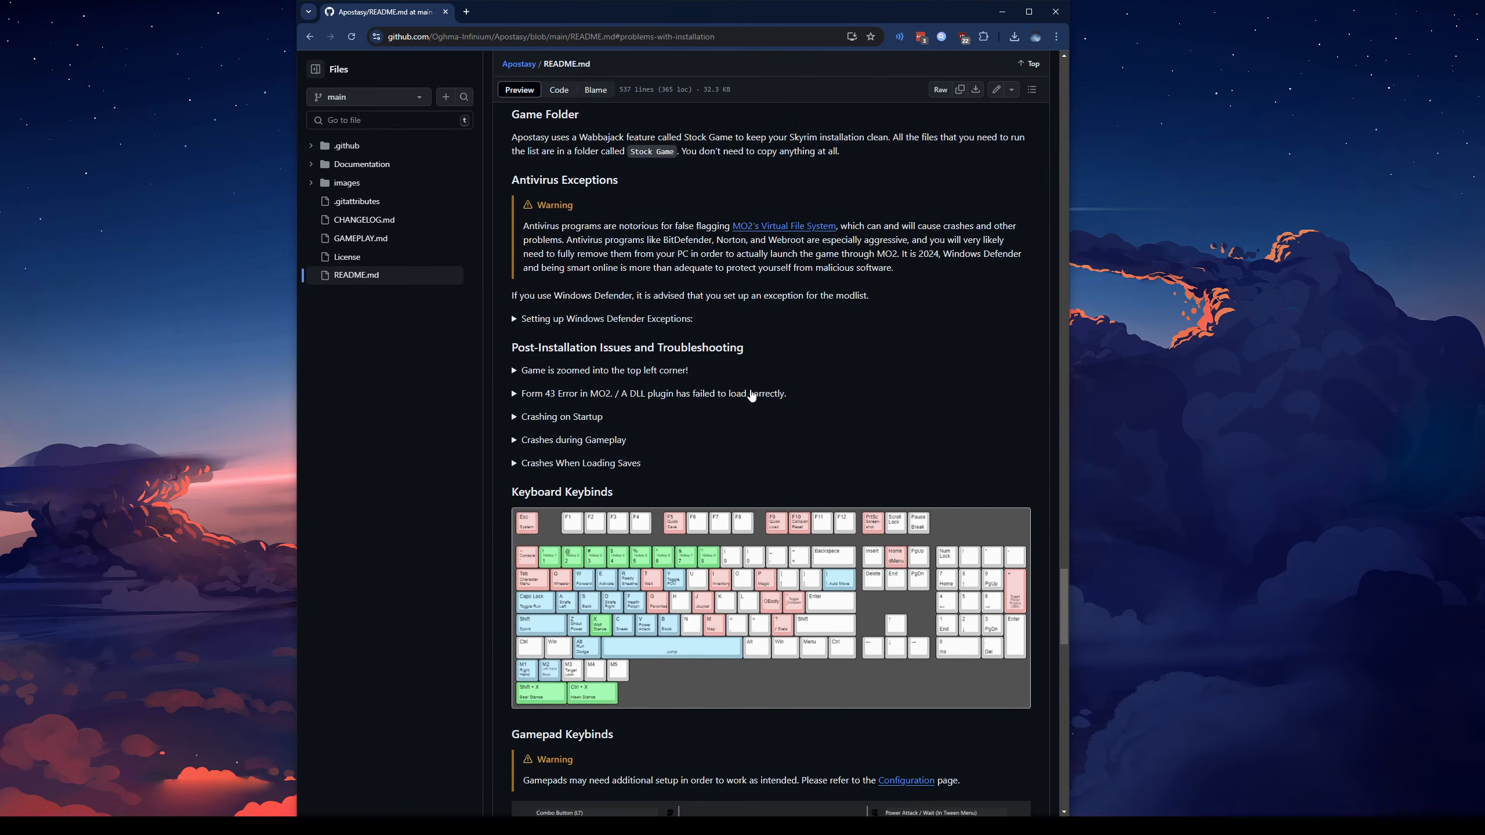
middle_click(750, 354)
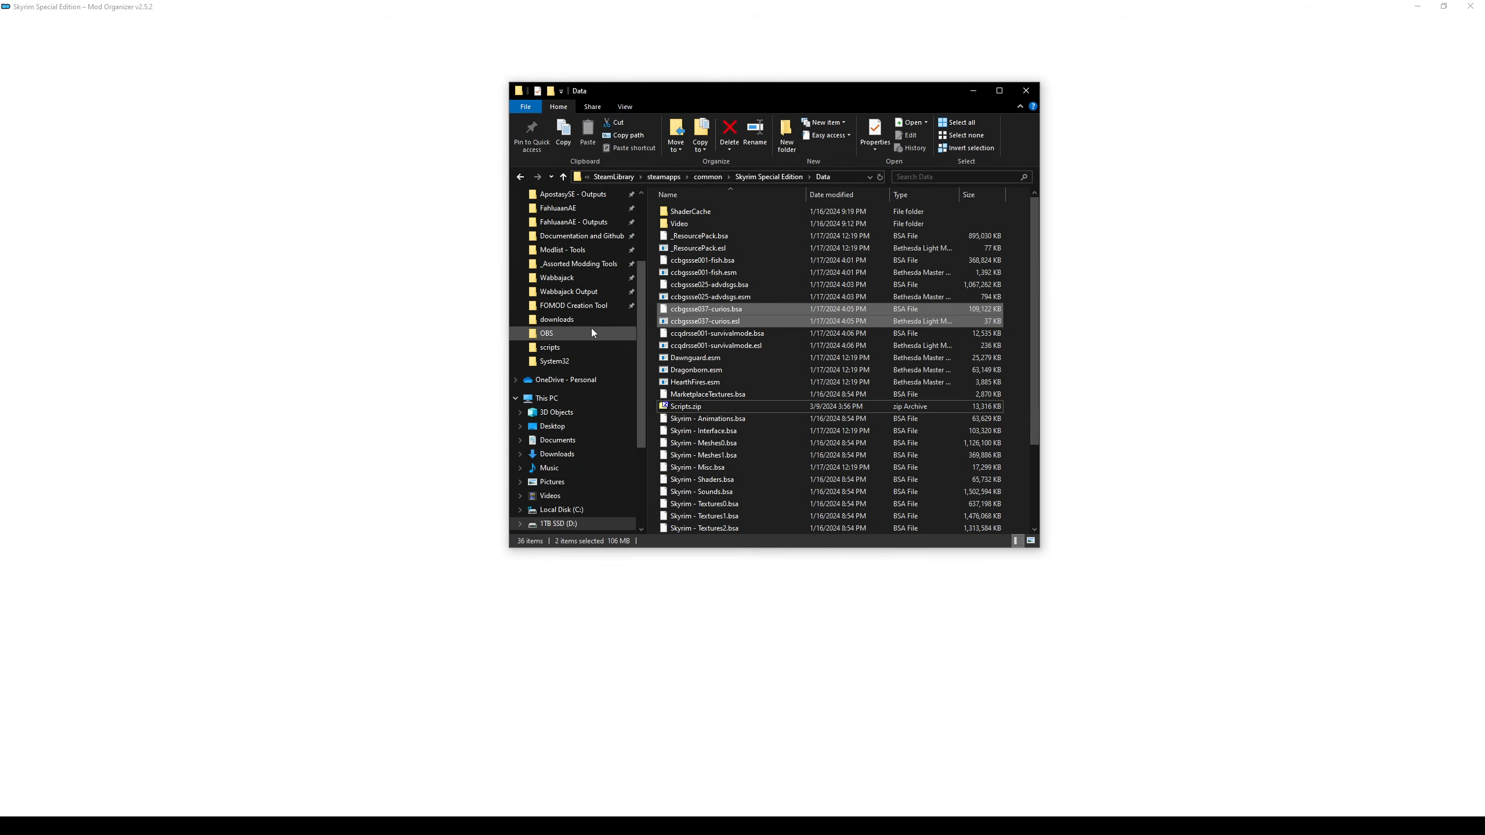
- Locate ModOrganizer.exe in the ApostasySE folder on the F: drive, and close the folder window
scroll(587, 328, "up", 1)
left_click(577, 224)
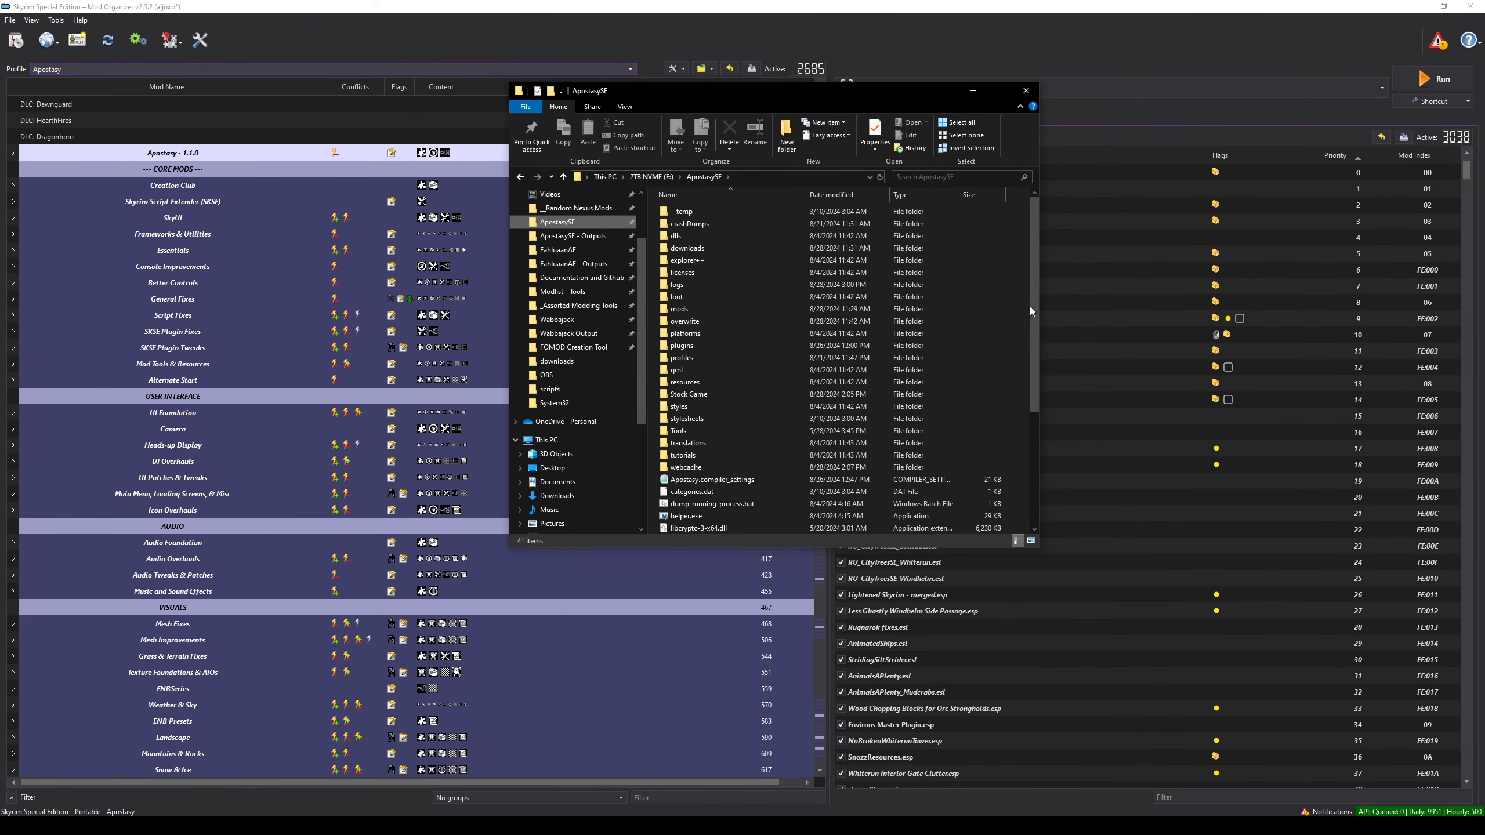
left_click_drag(1029, 306, 1030, 440)
left_click(732, 381)
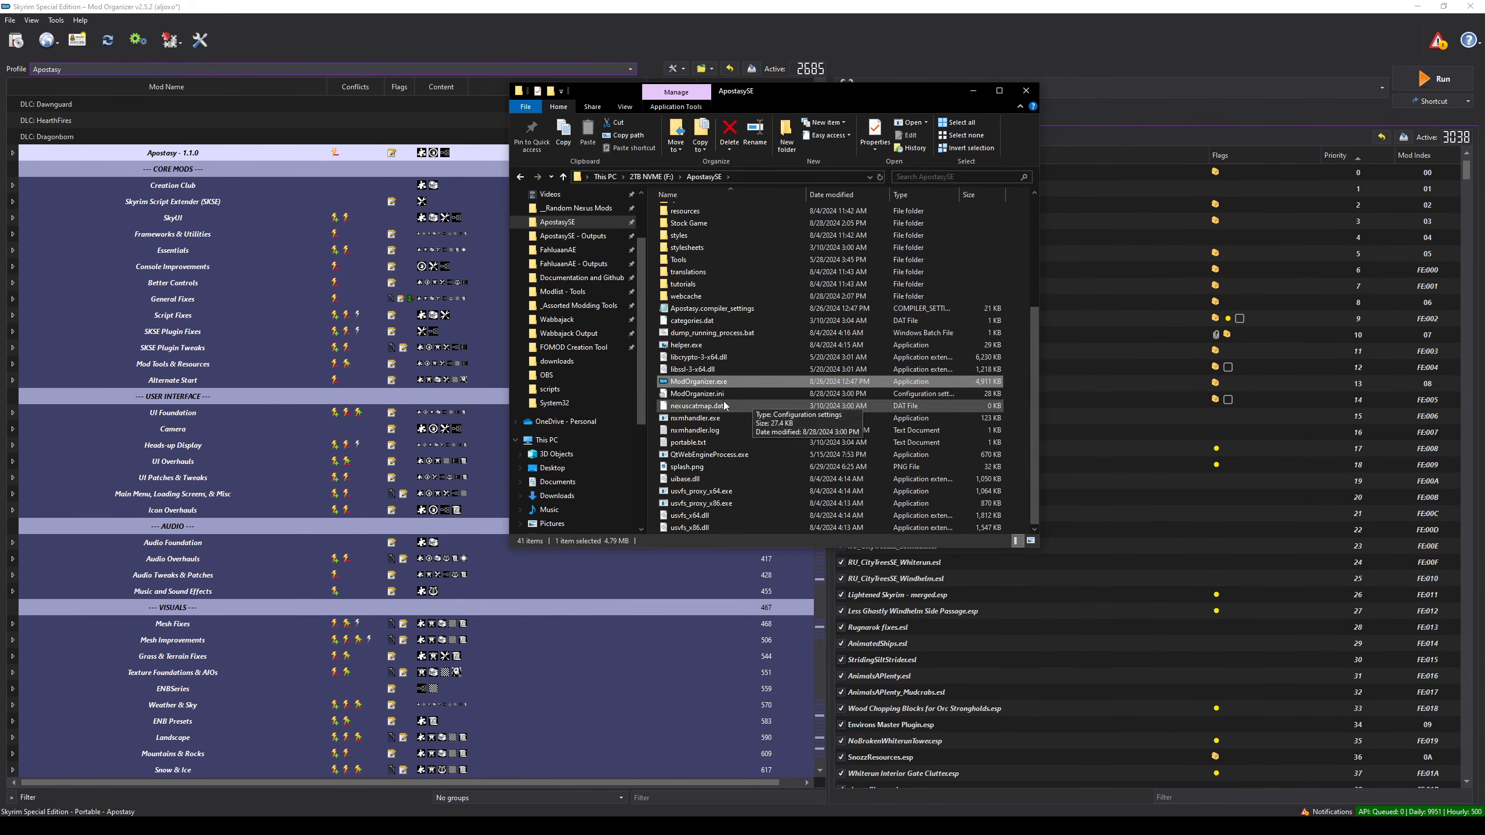
left_click(664, 178)
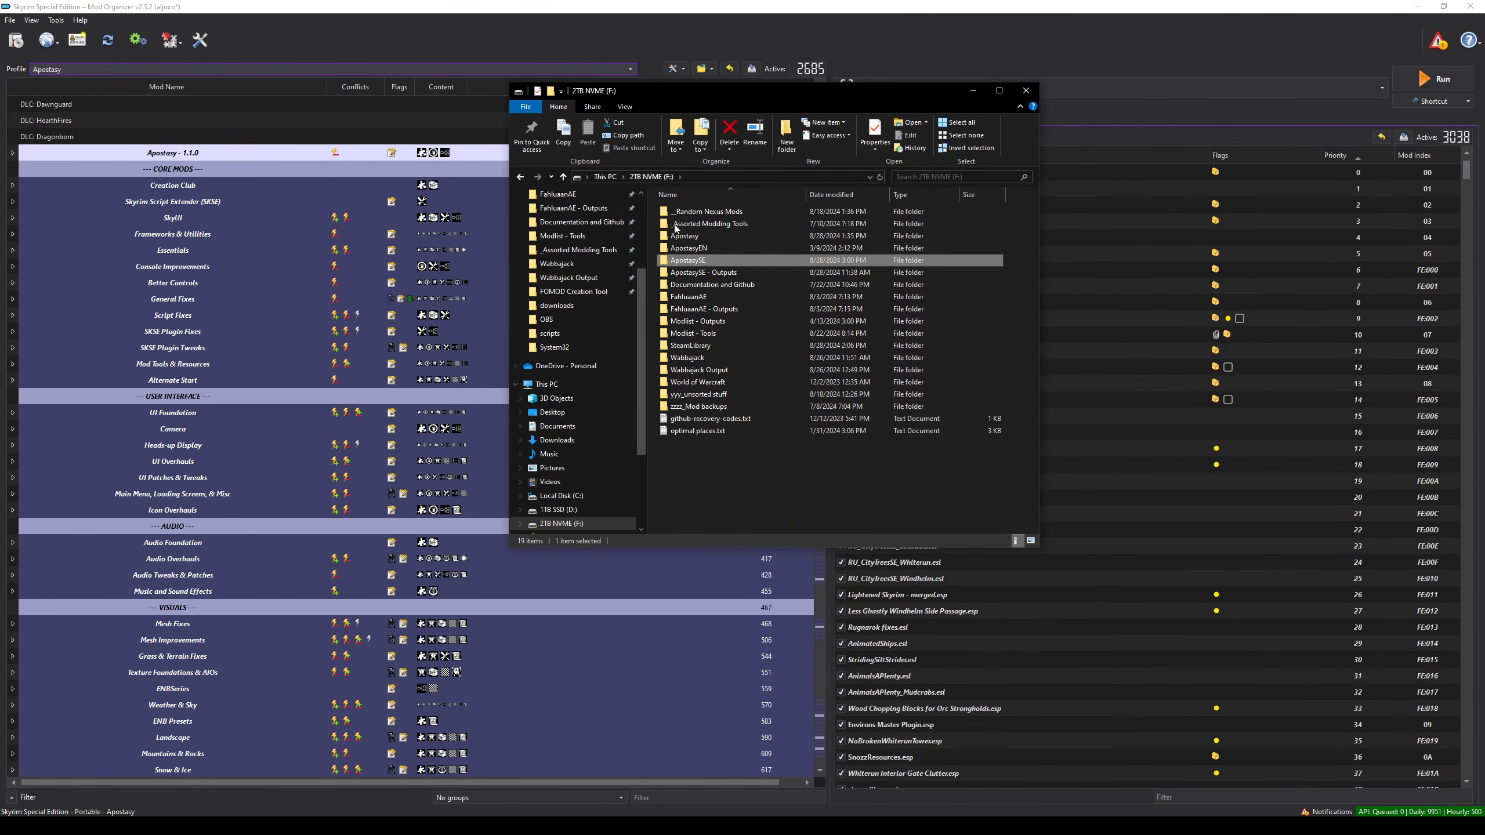
double_click(714, 261)
left_click_drag(1033, 309, 1033, 412)
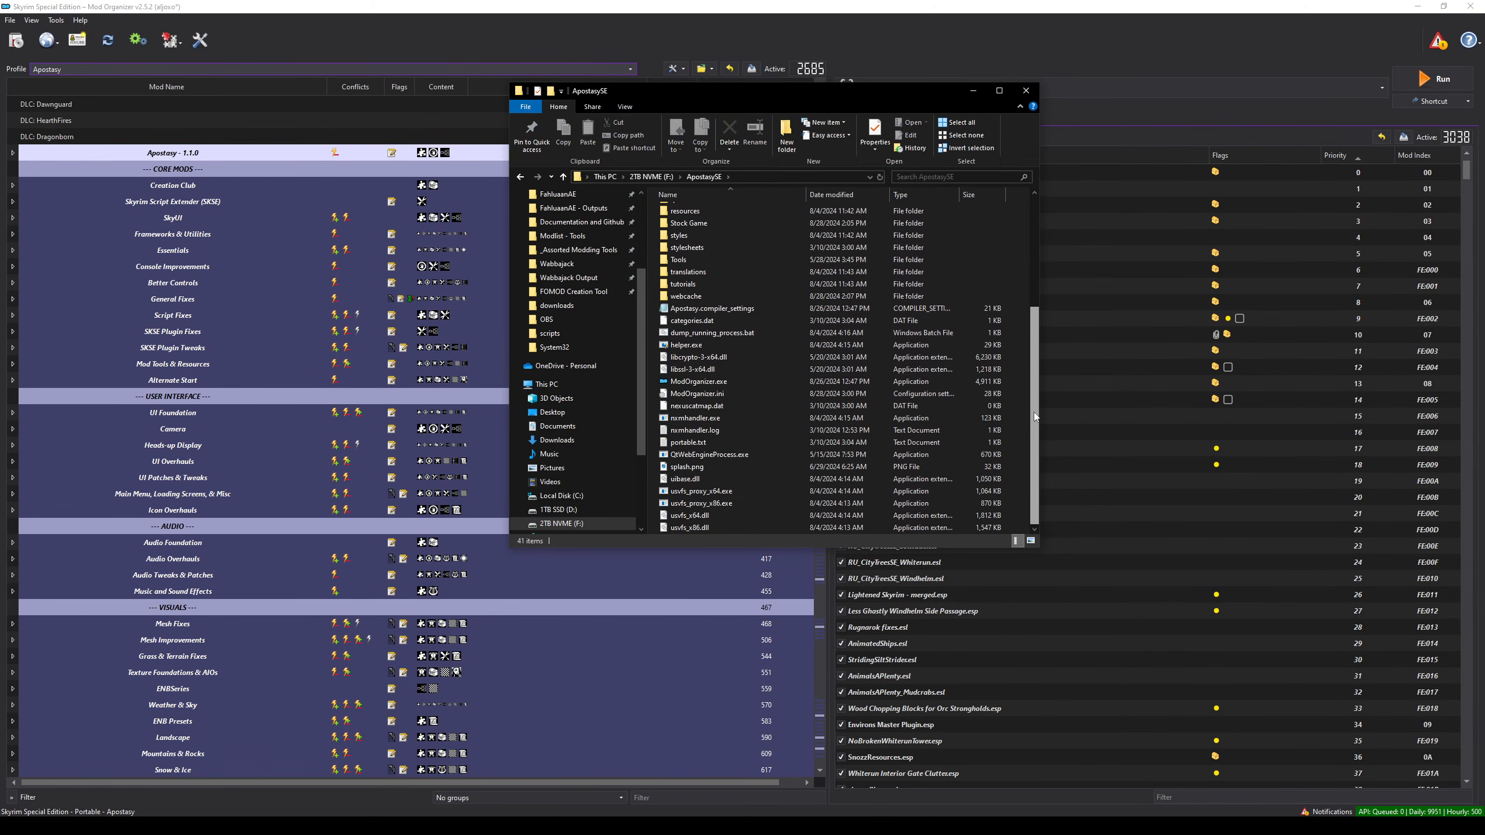
left_click(723, 383)
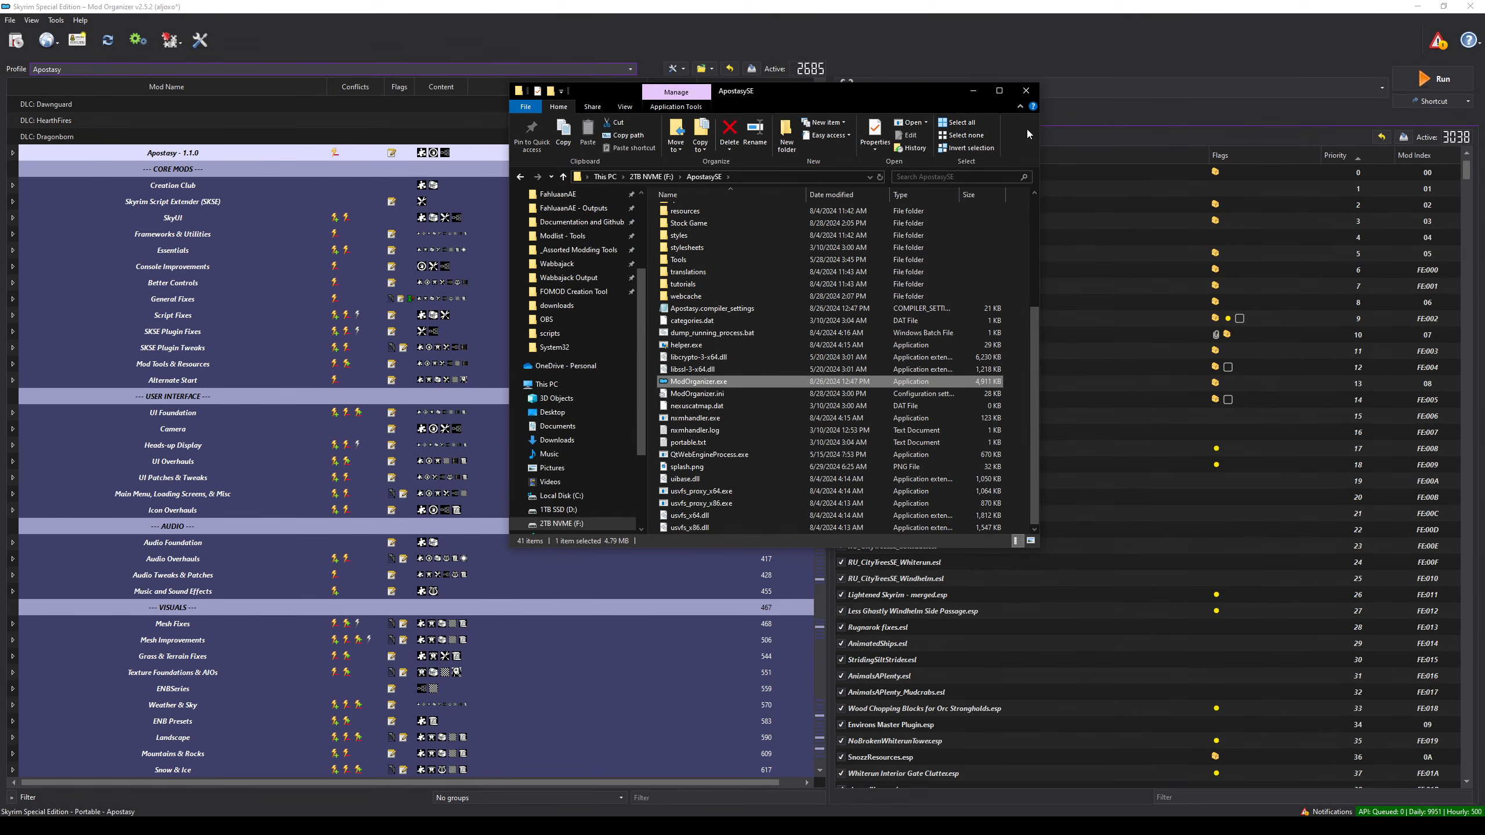
left_click(1026, 91)
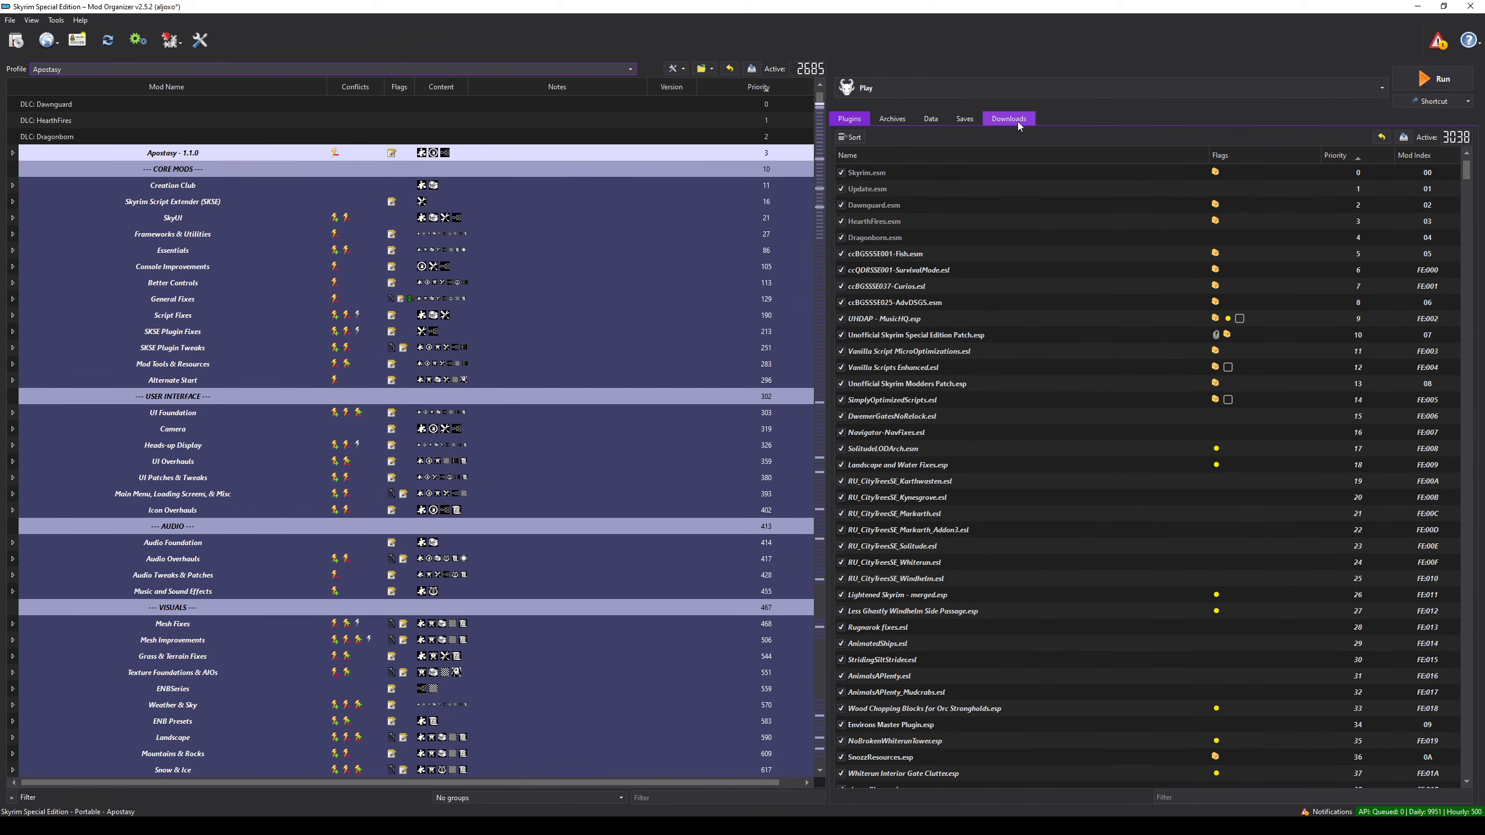
- Disable the CPU affinity in Mod Organizer by setting its value to 0
left_click(178, 47)
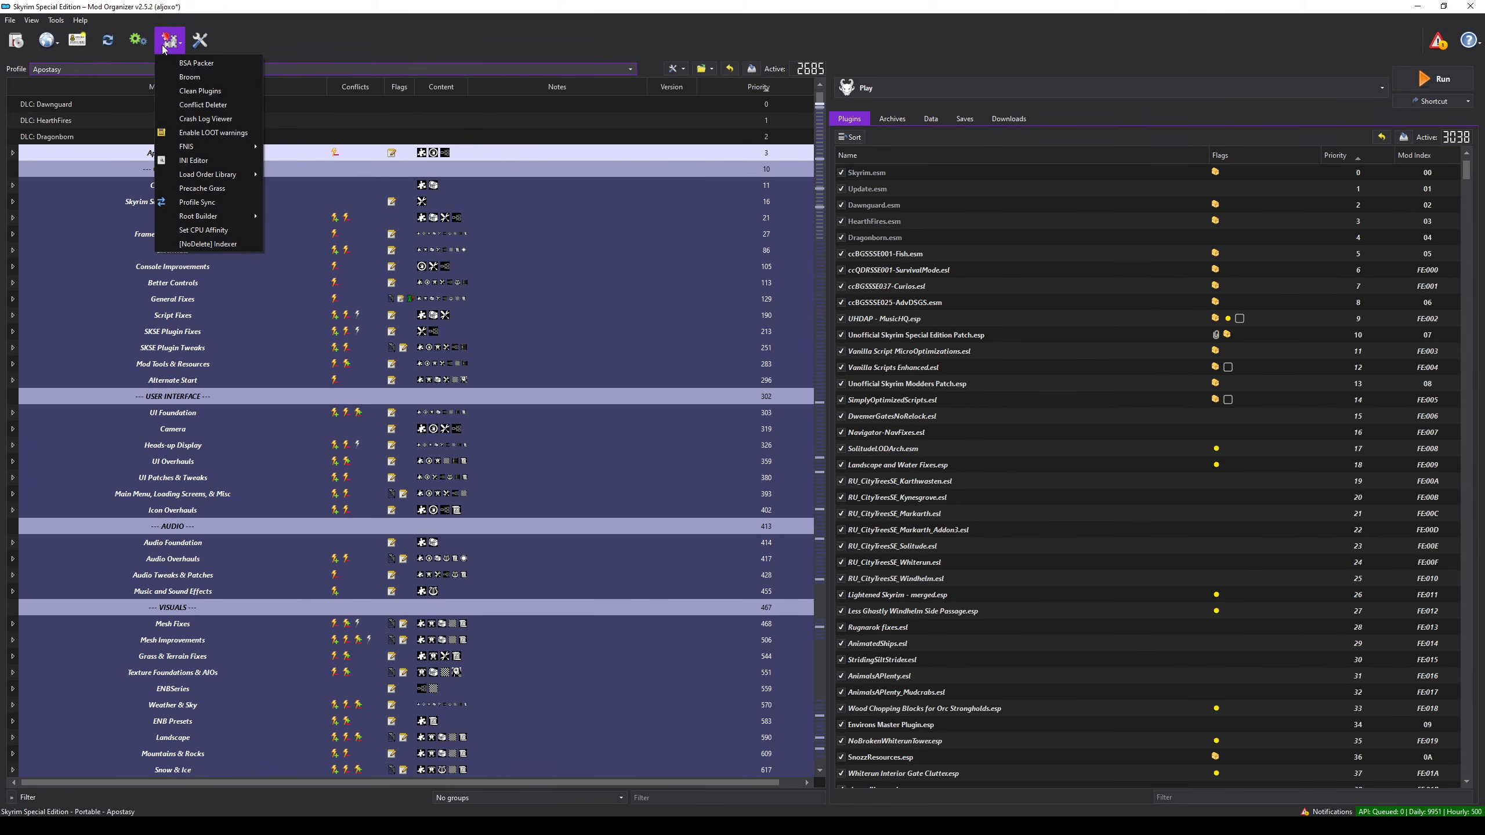
left_click(212, 230)
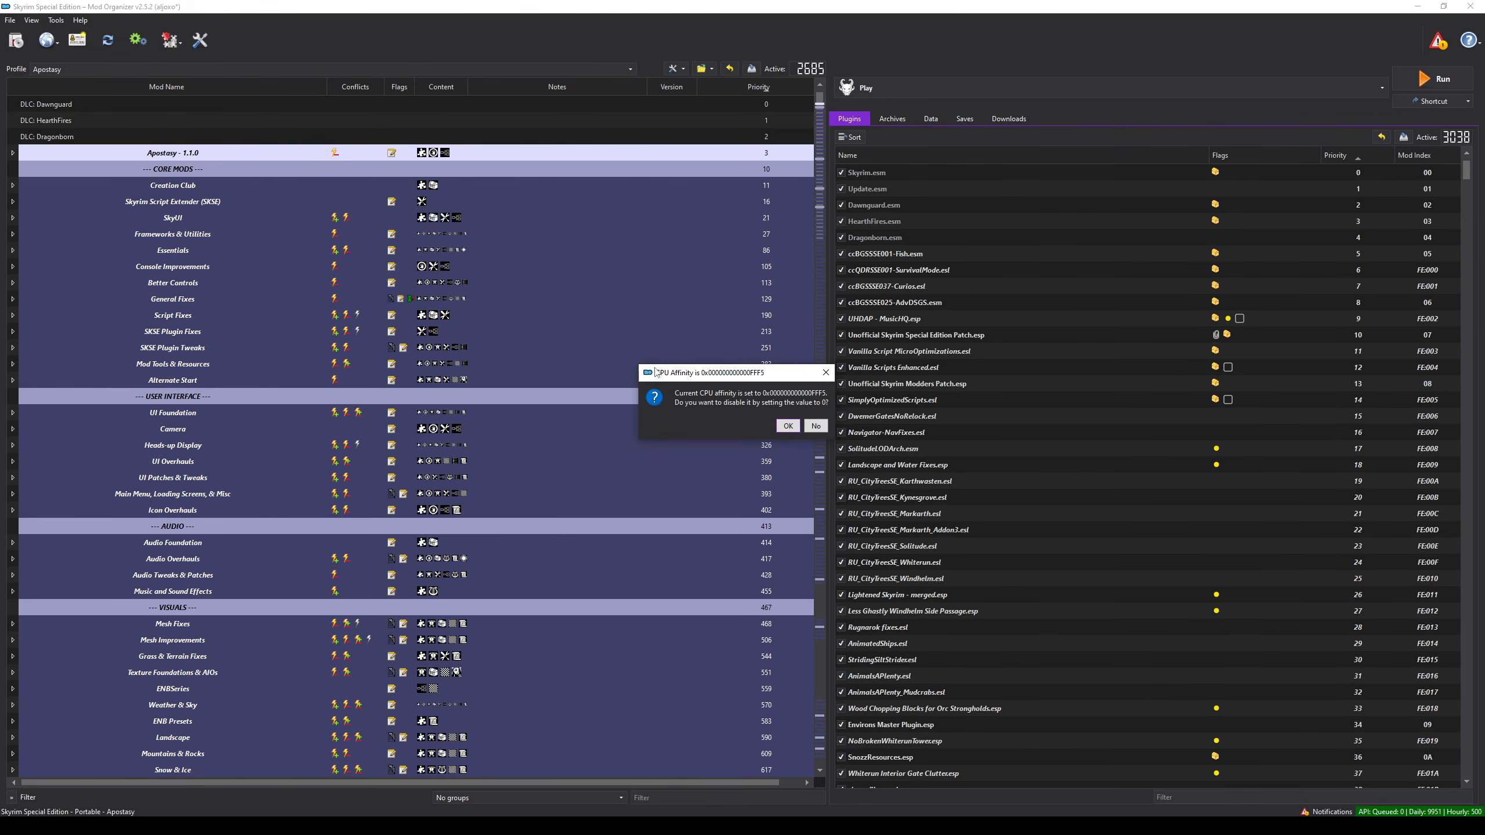
left_click_drag(654, 372, 332, 153)
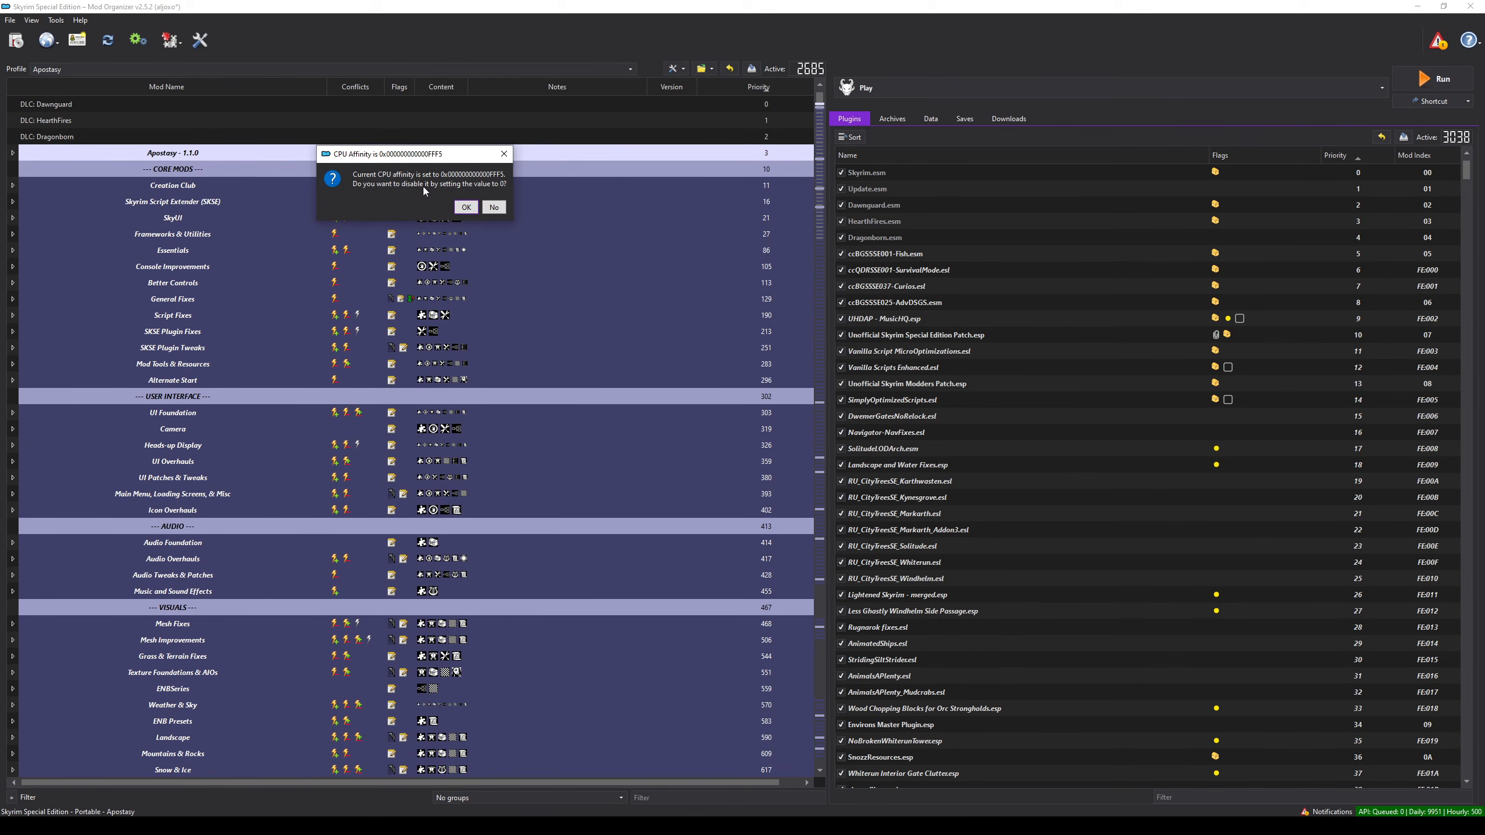
left_click(468, 207)
left_click(787, 424)
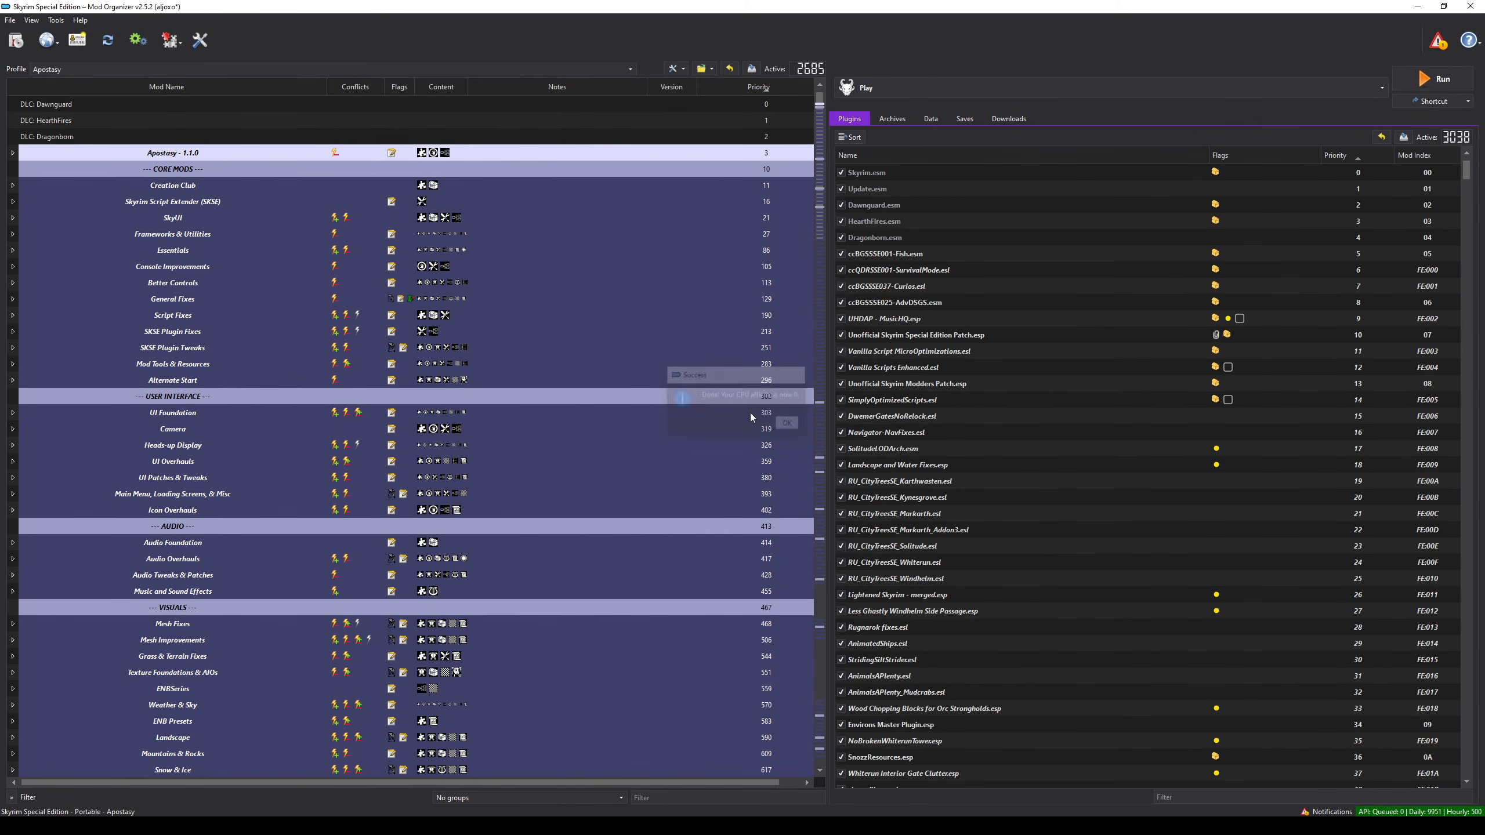
left_click(170, 40)
left_click(216, 229)
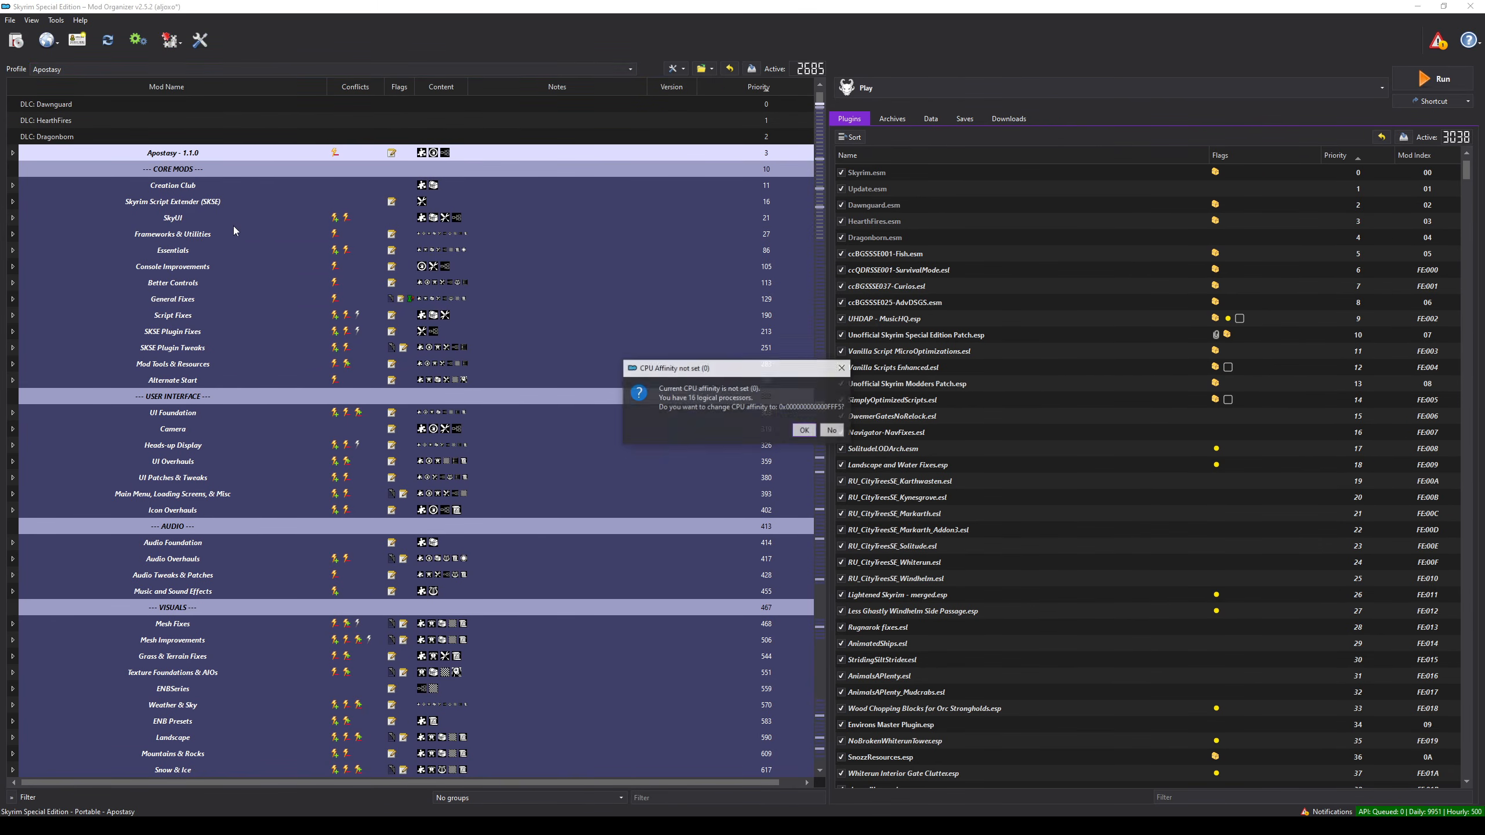
left_click_drag(668, 364, 425, 122)
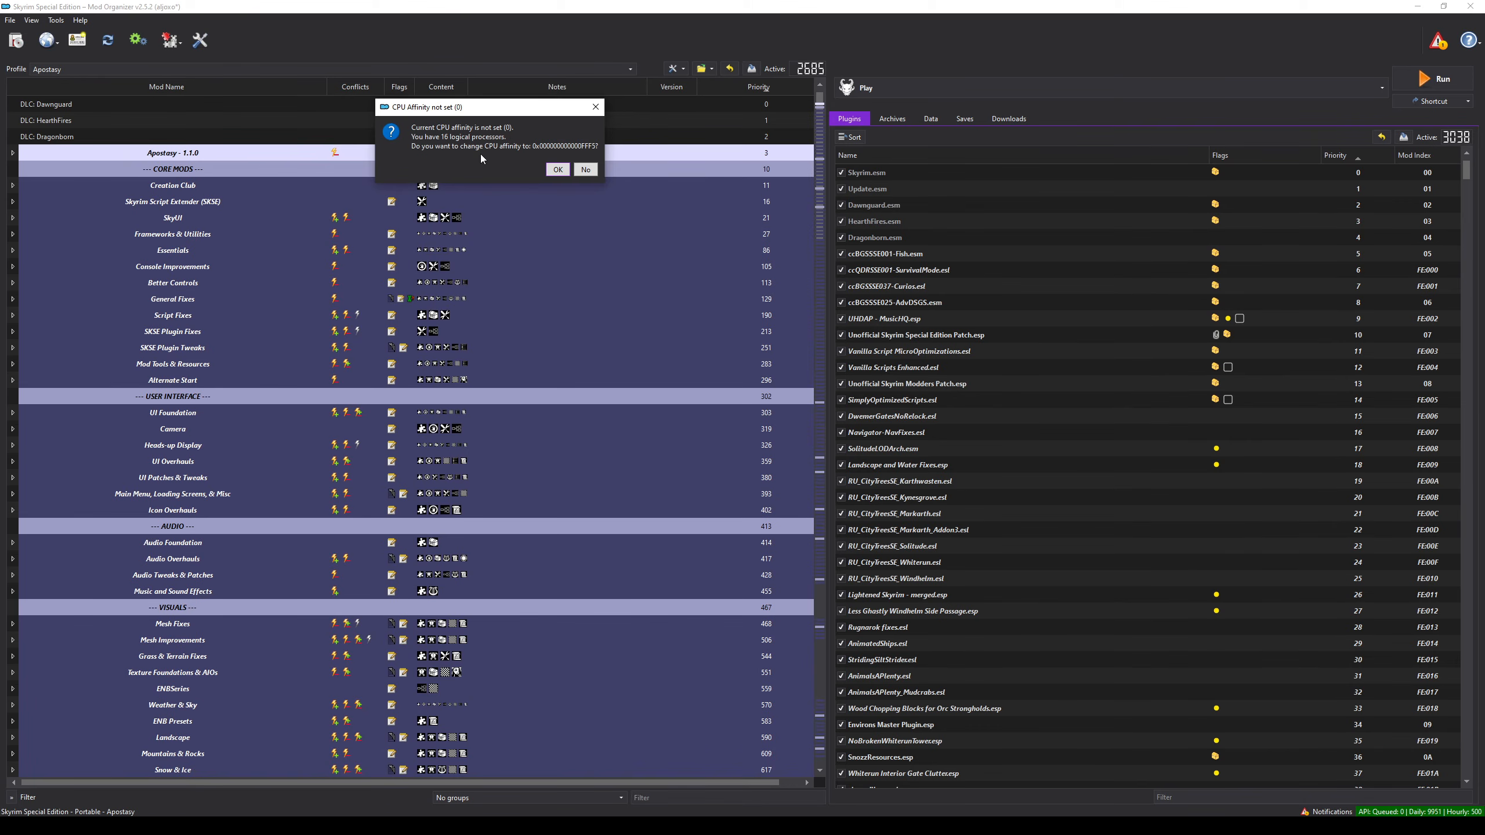
left_click(557, 170)
left_click(820, 427)
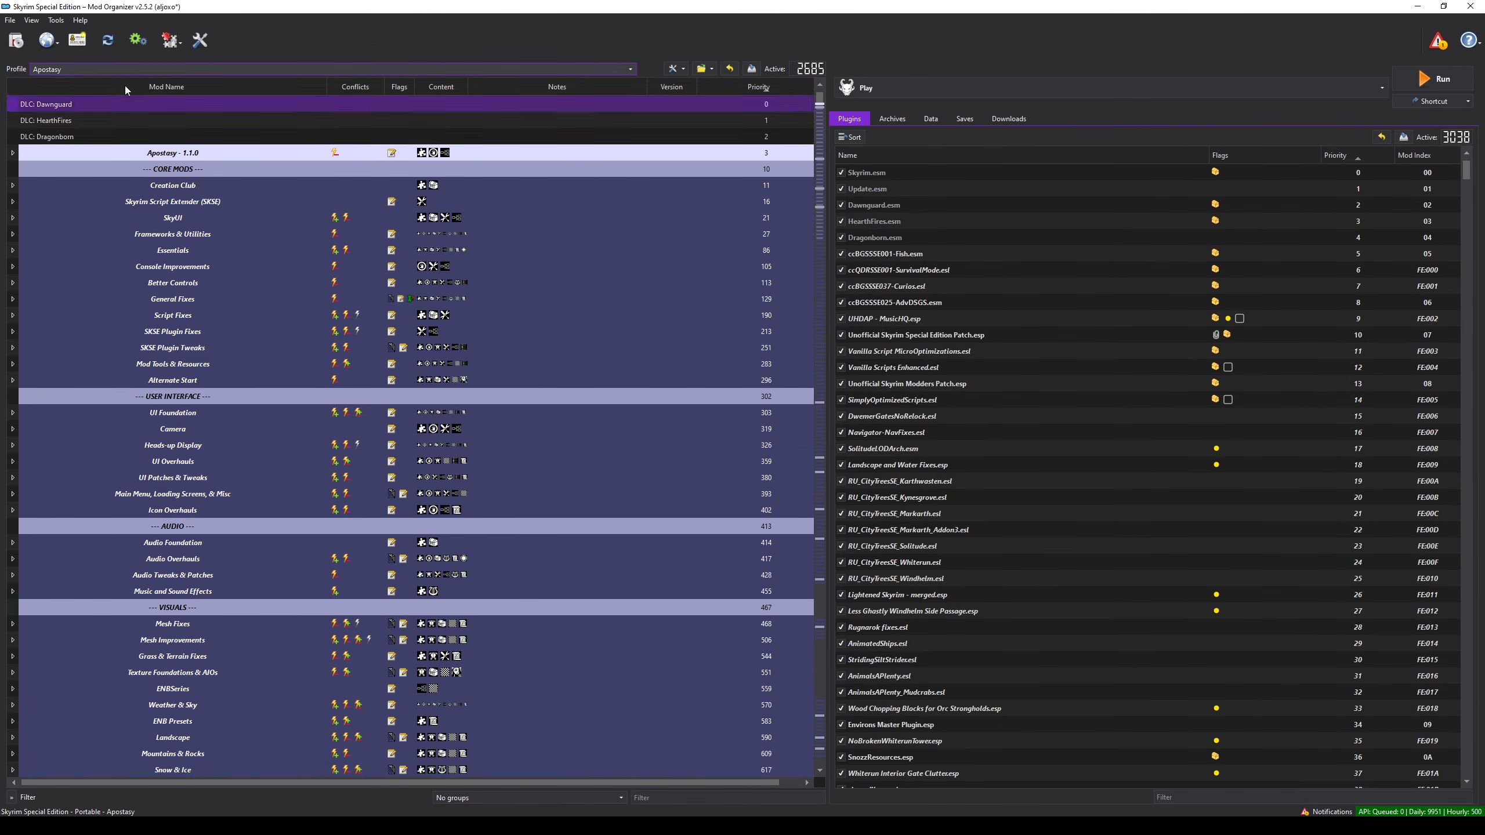
- Associate Mod Organizer with Nexus "Download with manager" links in the settings, and accept the settings
left_click(206, 155)
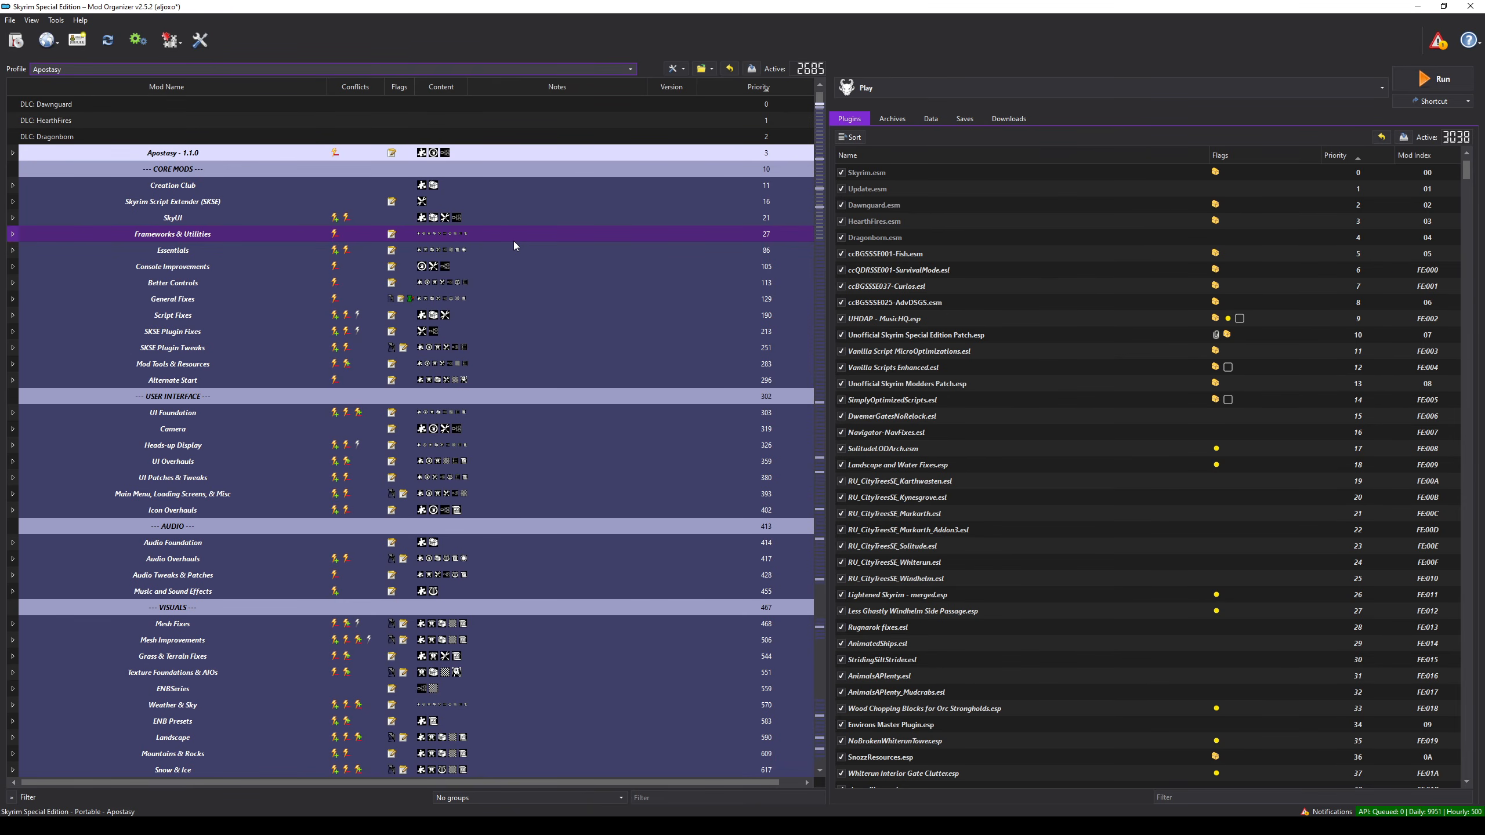
left_click(209, 46)
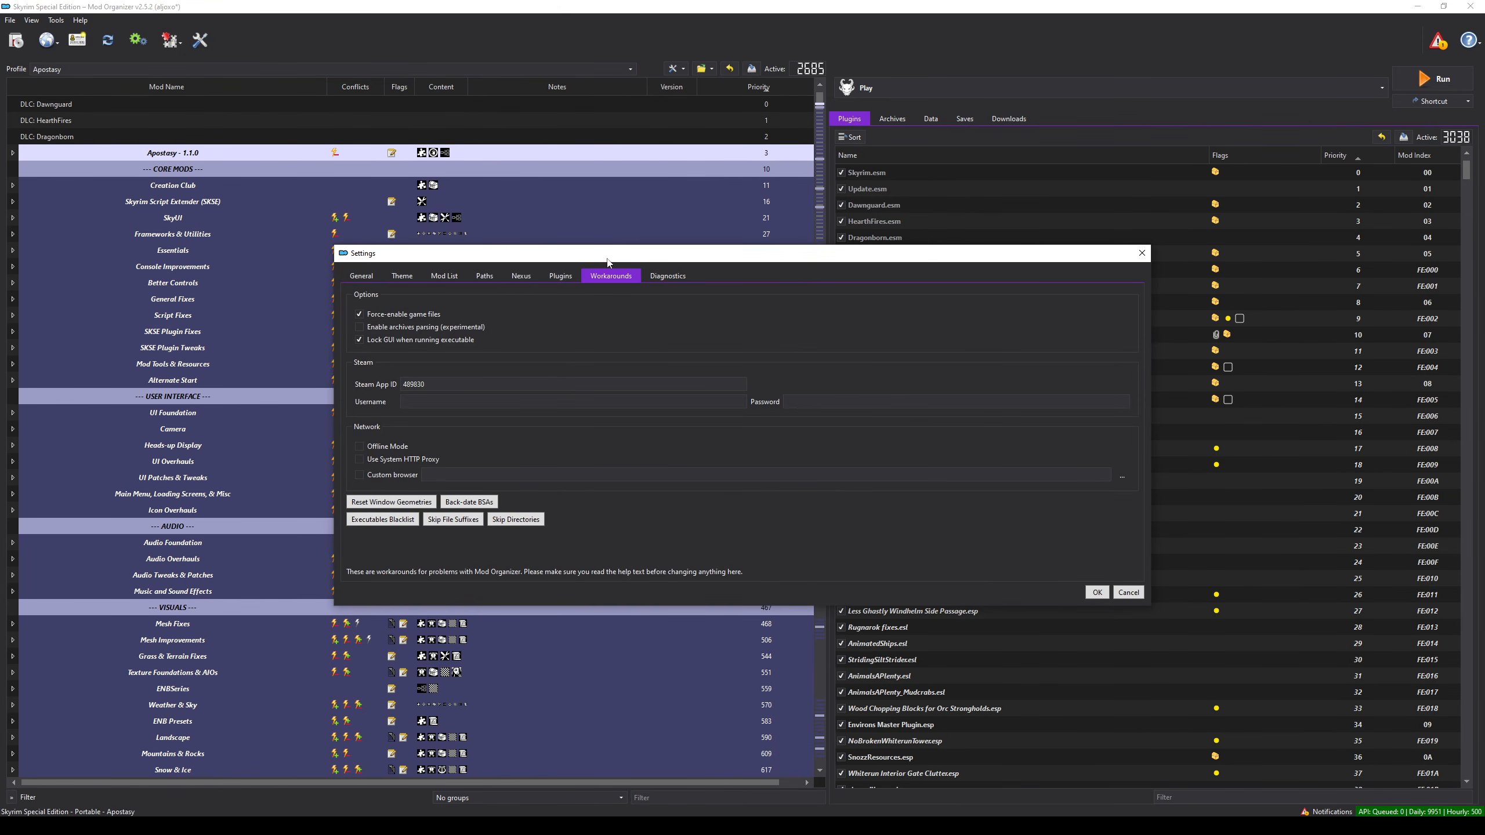
left_click_drag(607, 262, 559, 212)
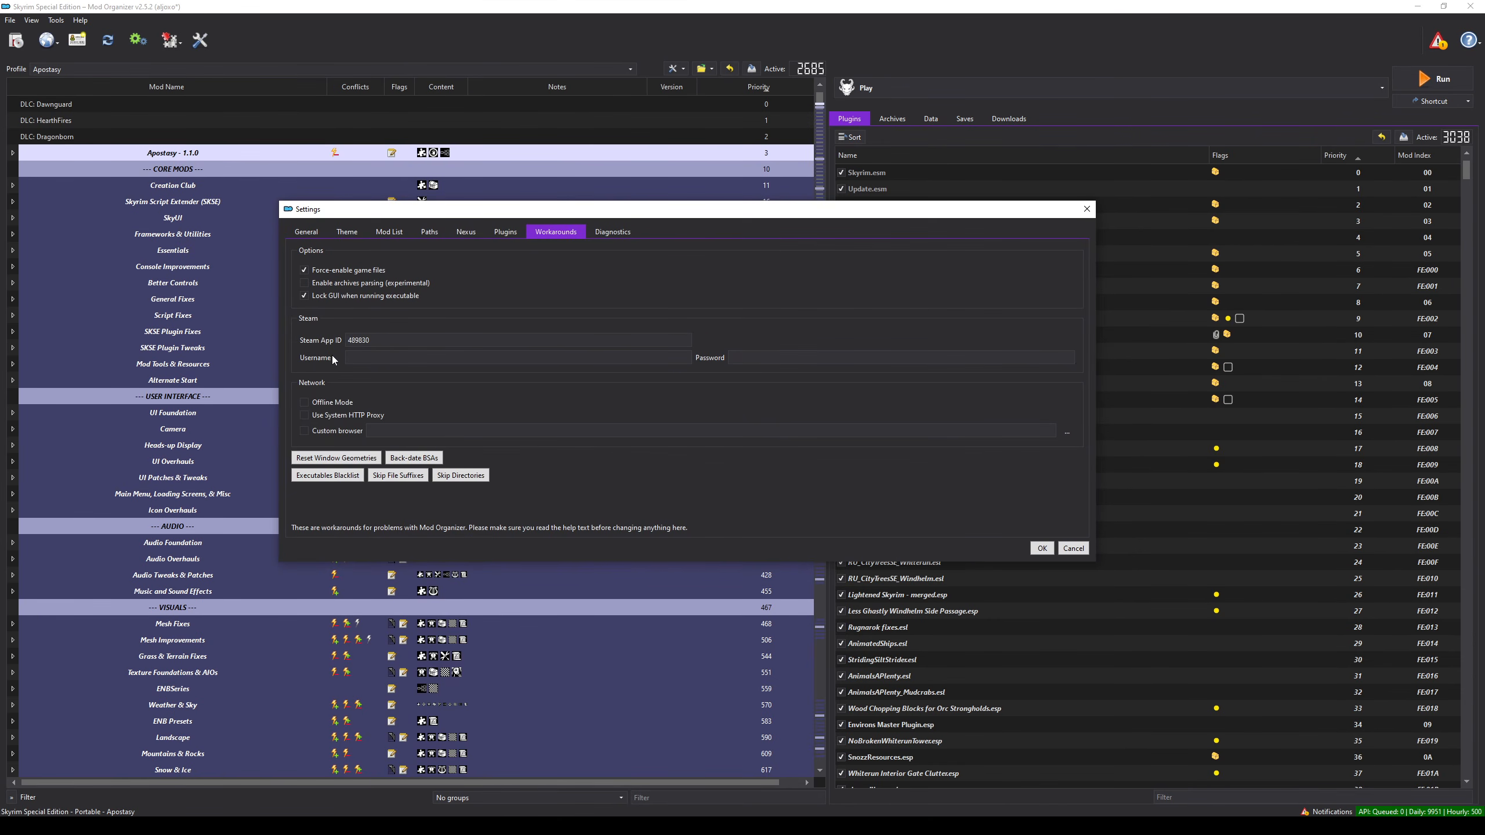
left_click(305, 231)
left_click(389, 232)
left_click(465, 232)
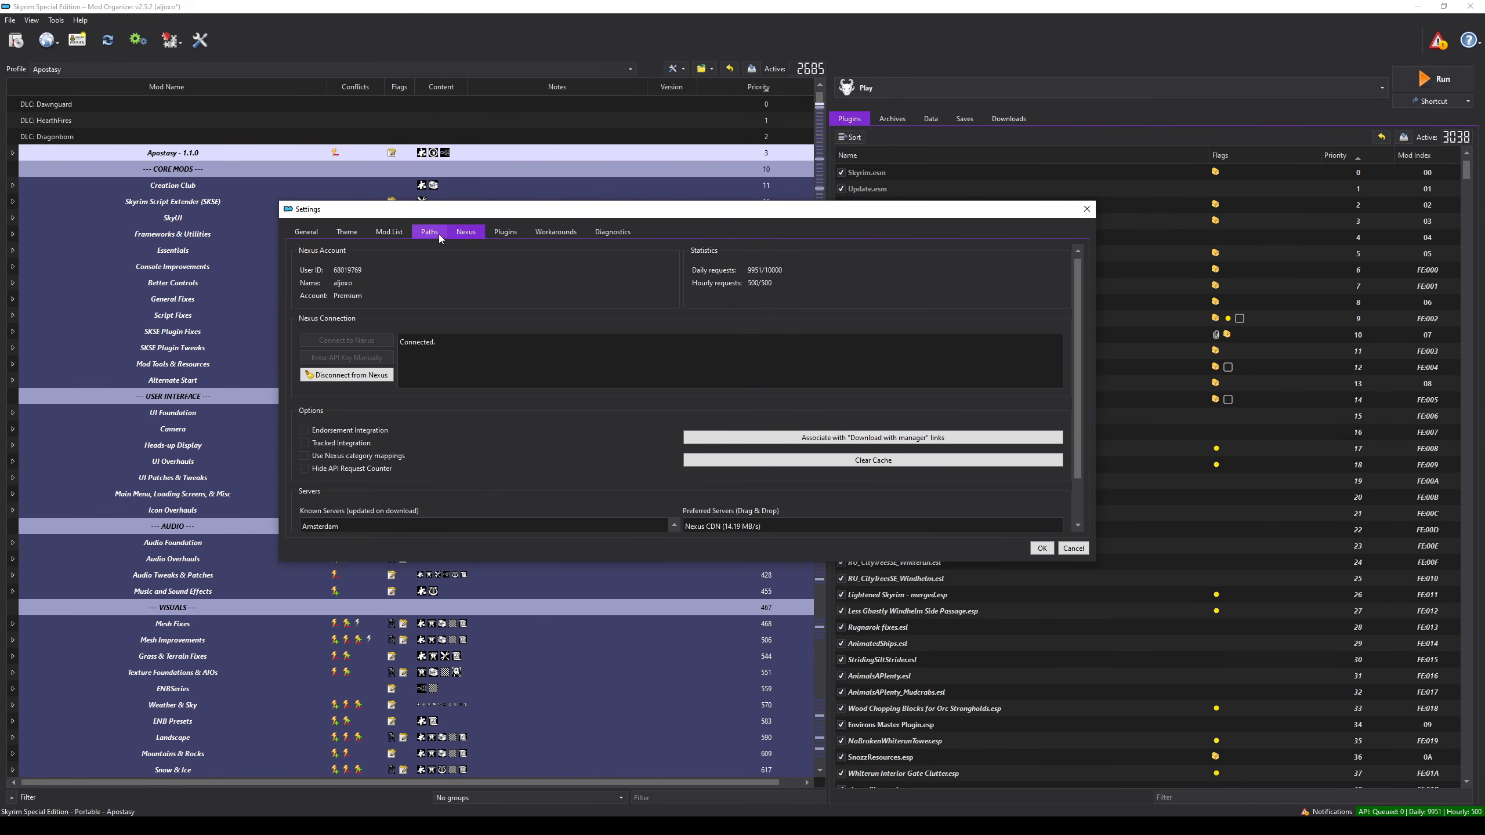
left_click_drag(521, 201, 495, 151)
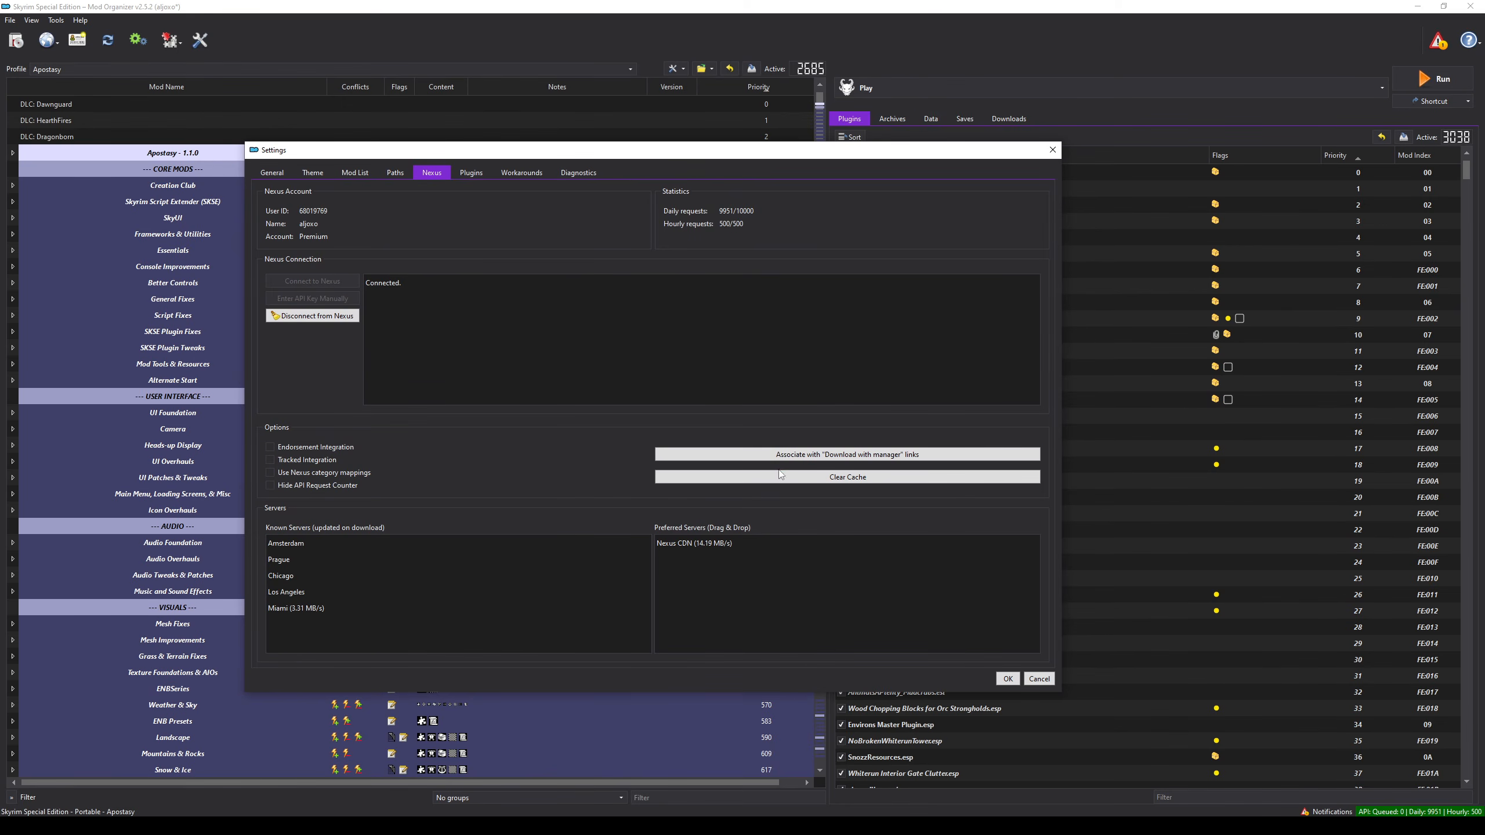
left_click(805, 460)
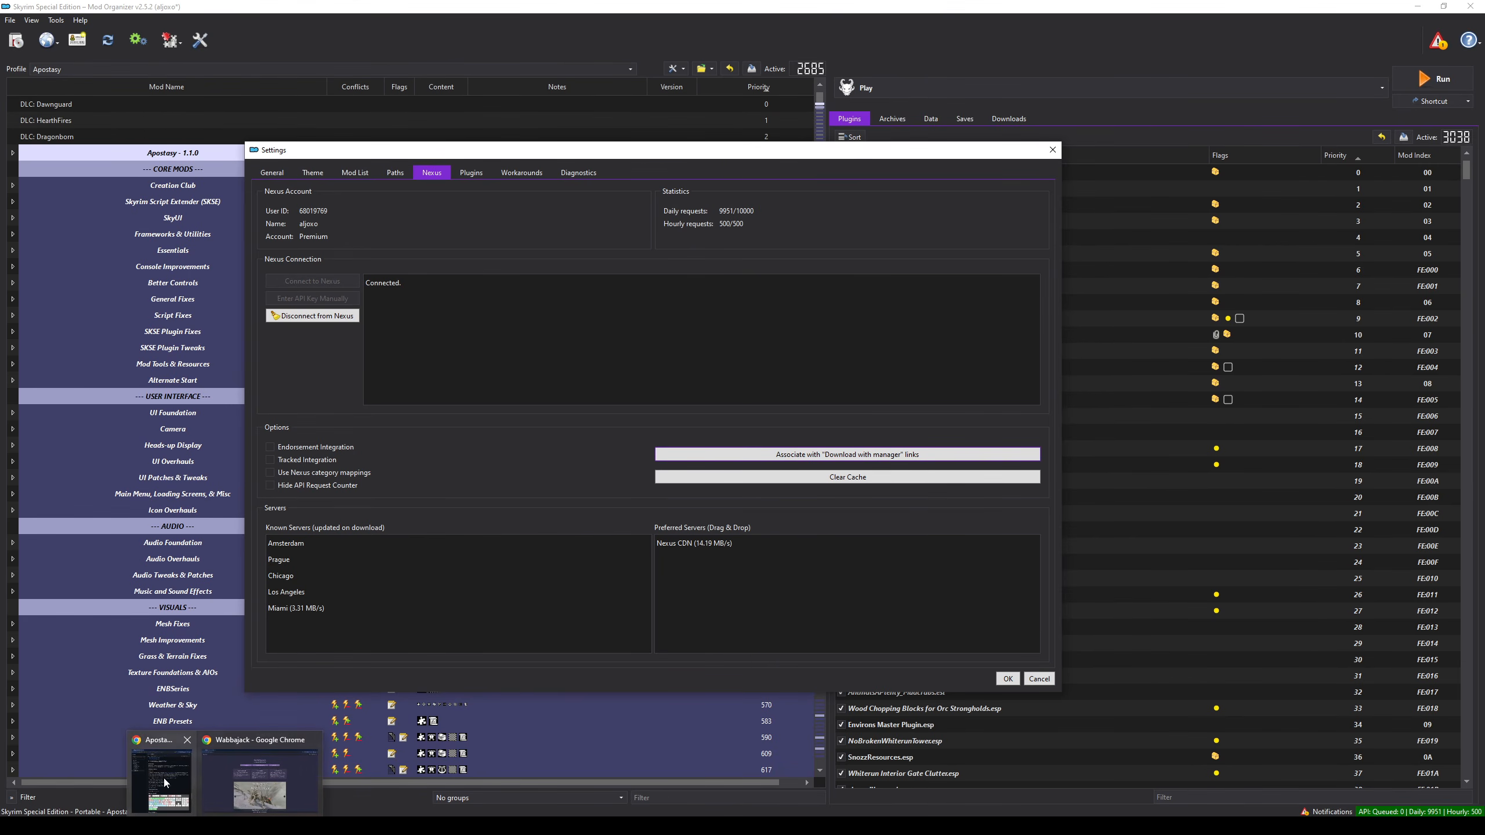
left_click(260, 772)
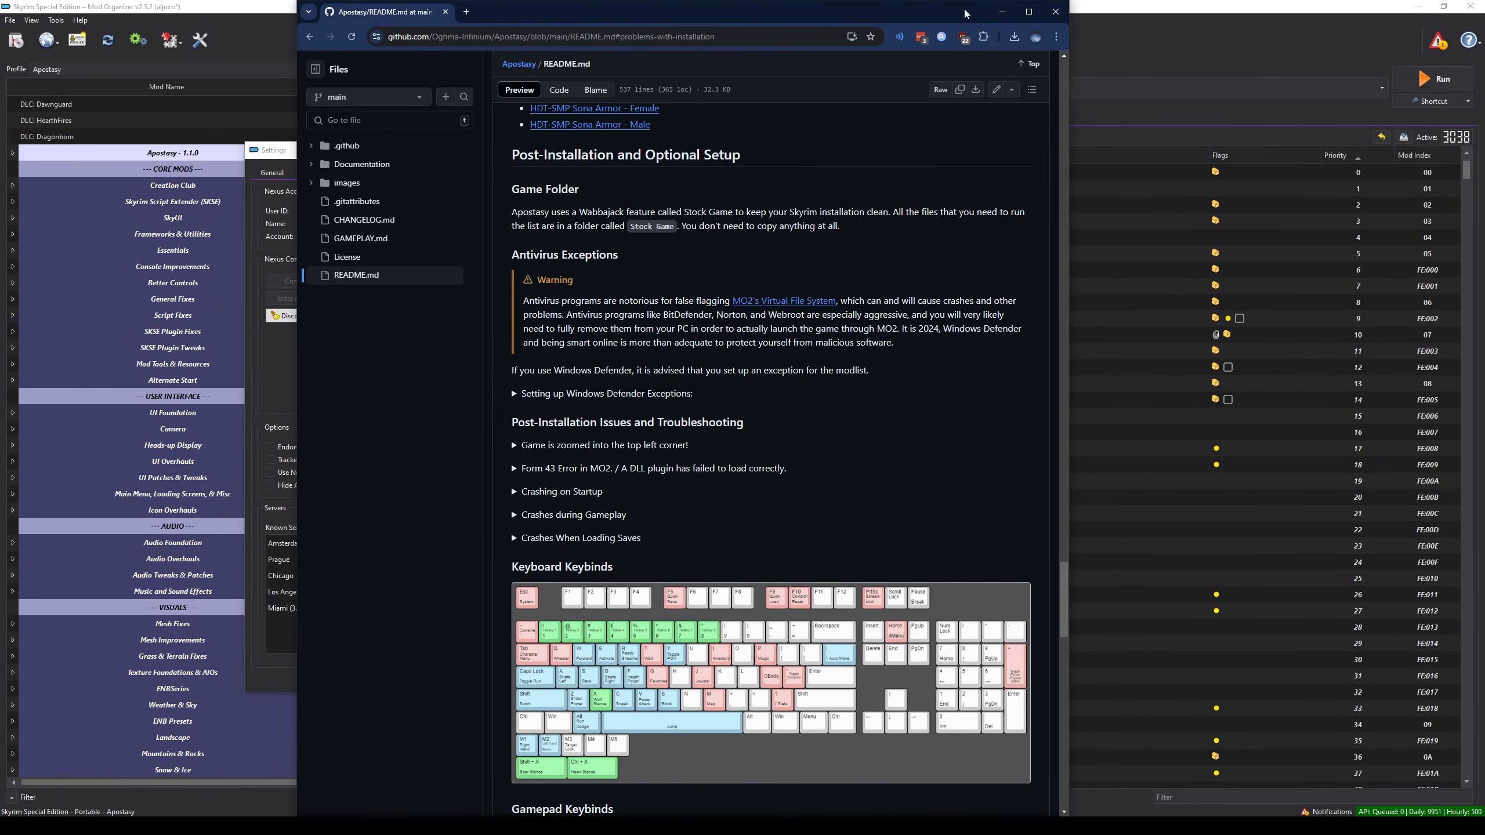
left_click(1002, 12)
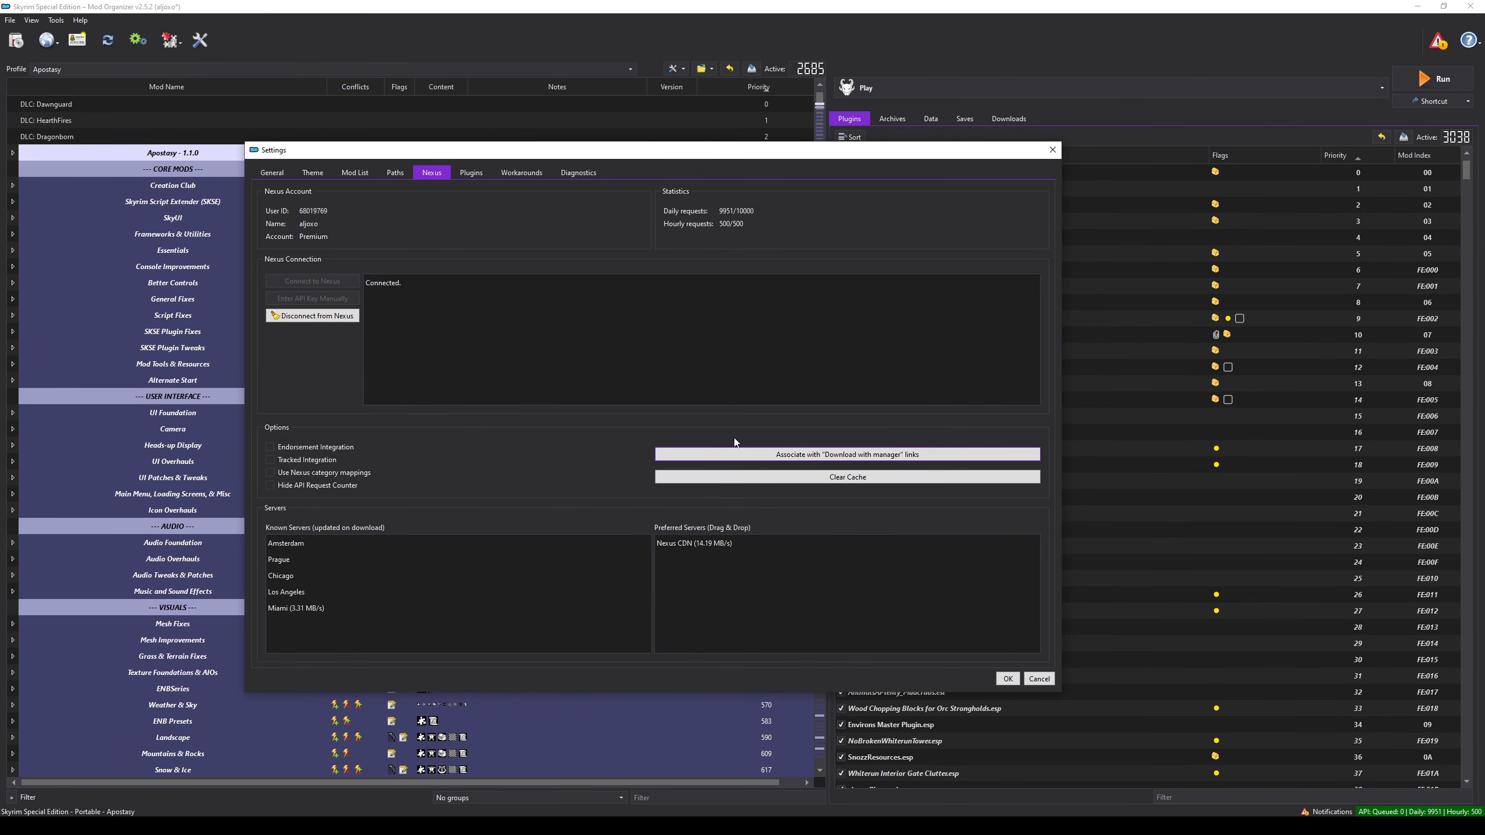
left_click(1008, 678)
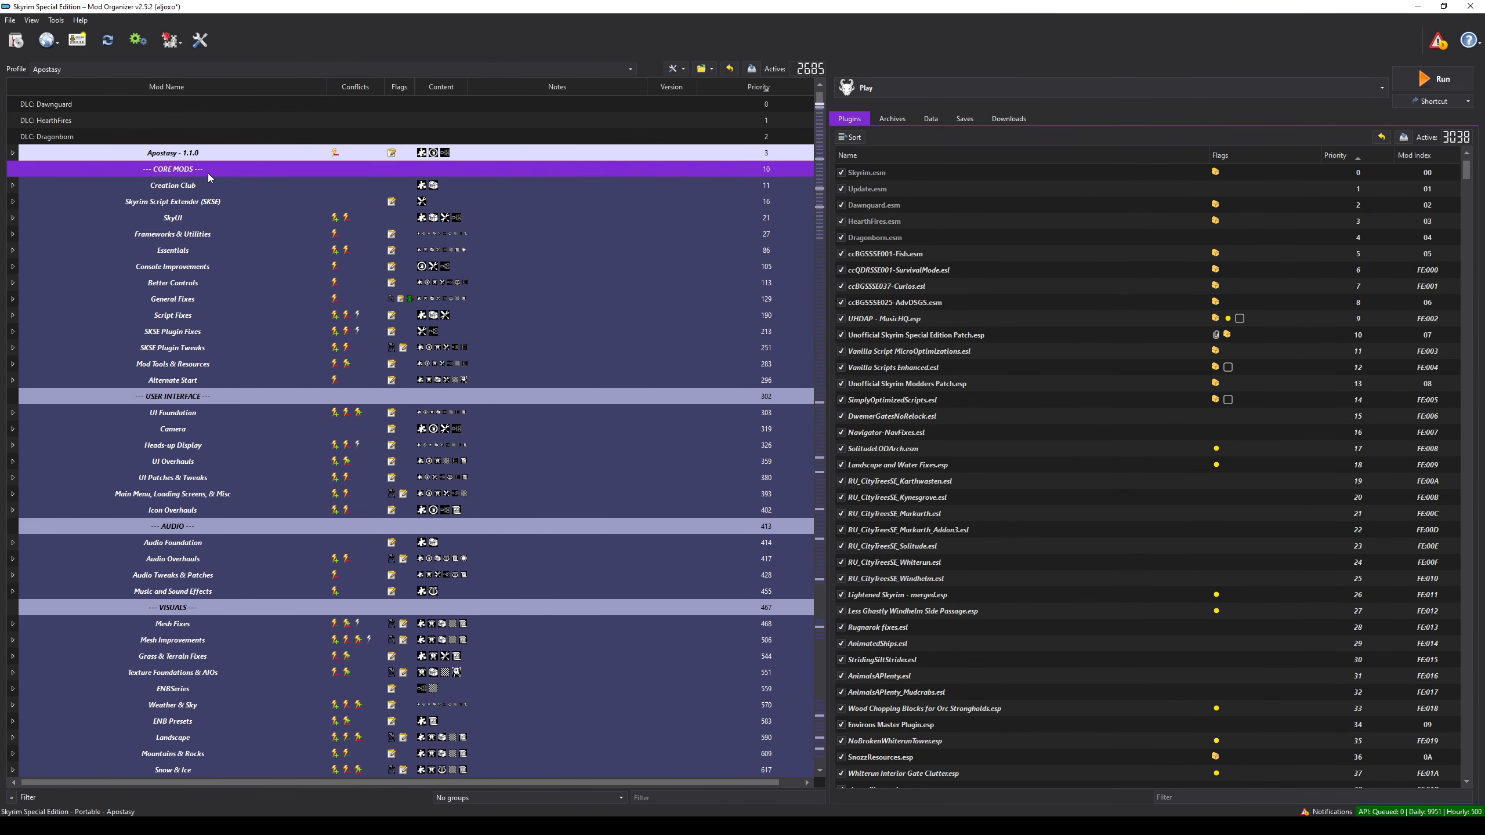
- Examine the Optional Addons section near the end of the mod list, and return to the list's start
scroll(824, 563, "down", 15)
scroll(827, 563, "down", 15)
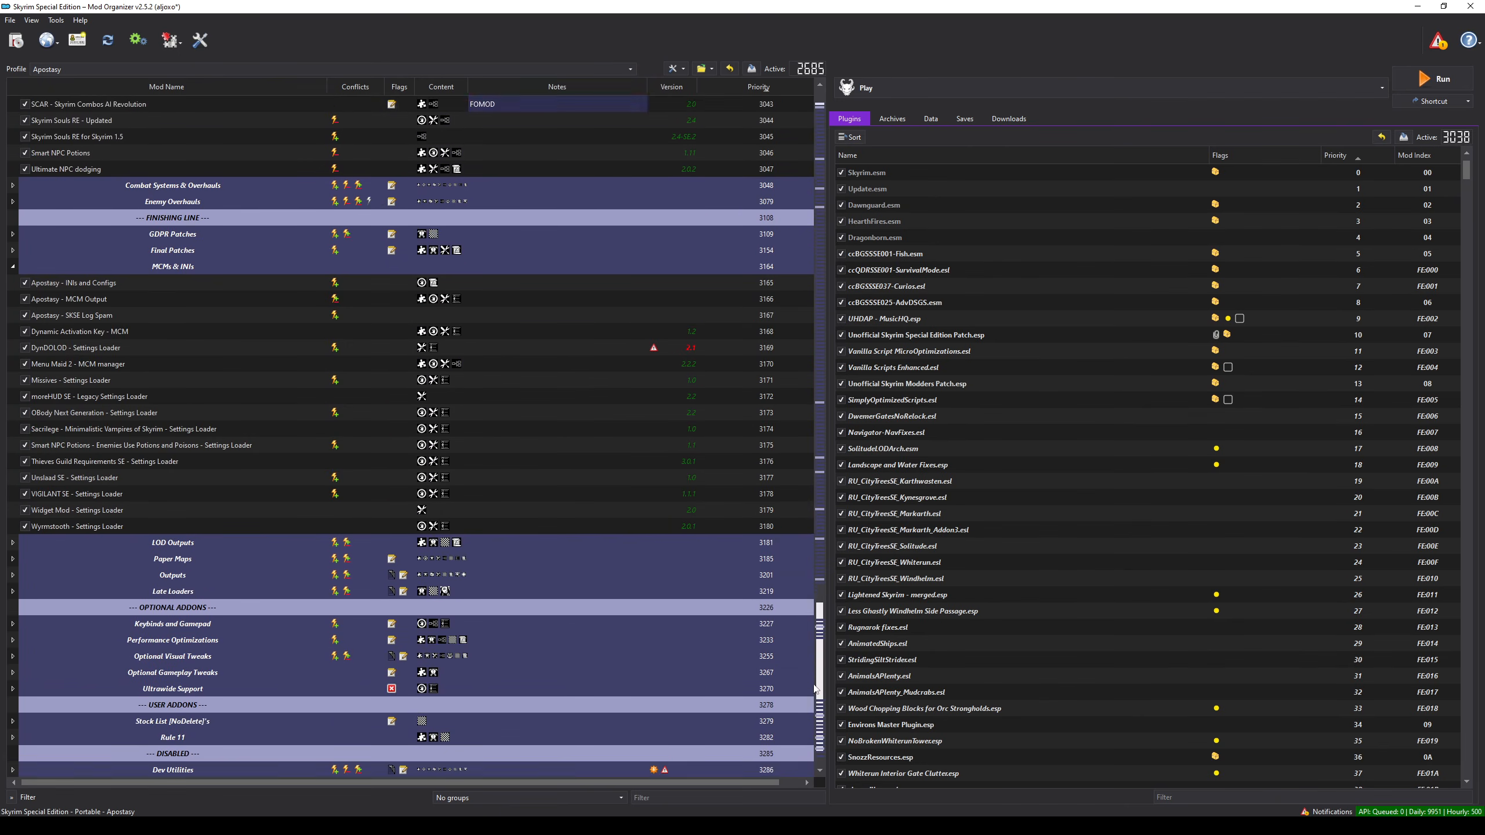
left_click(40, 219)
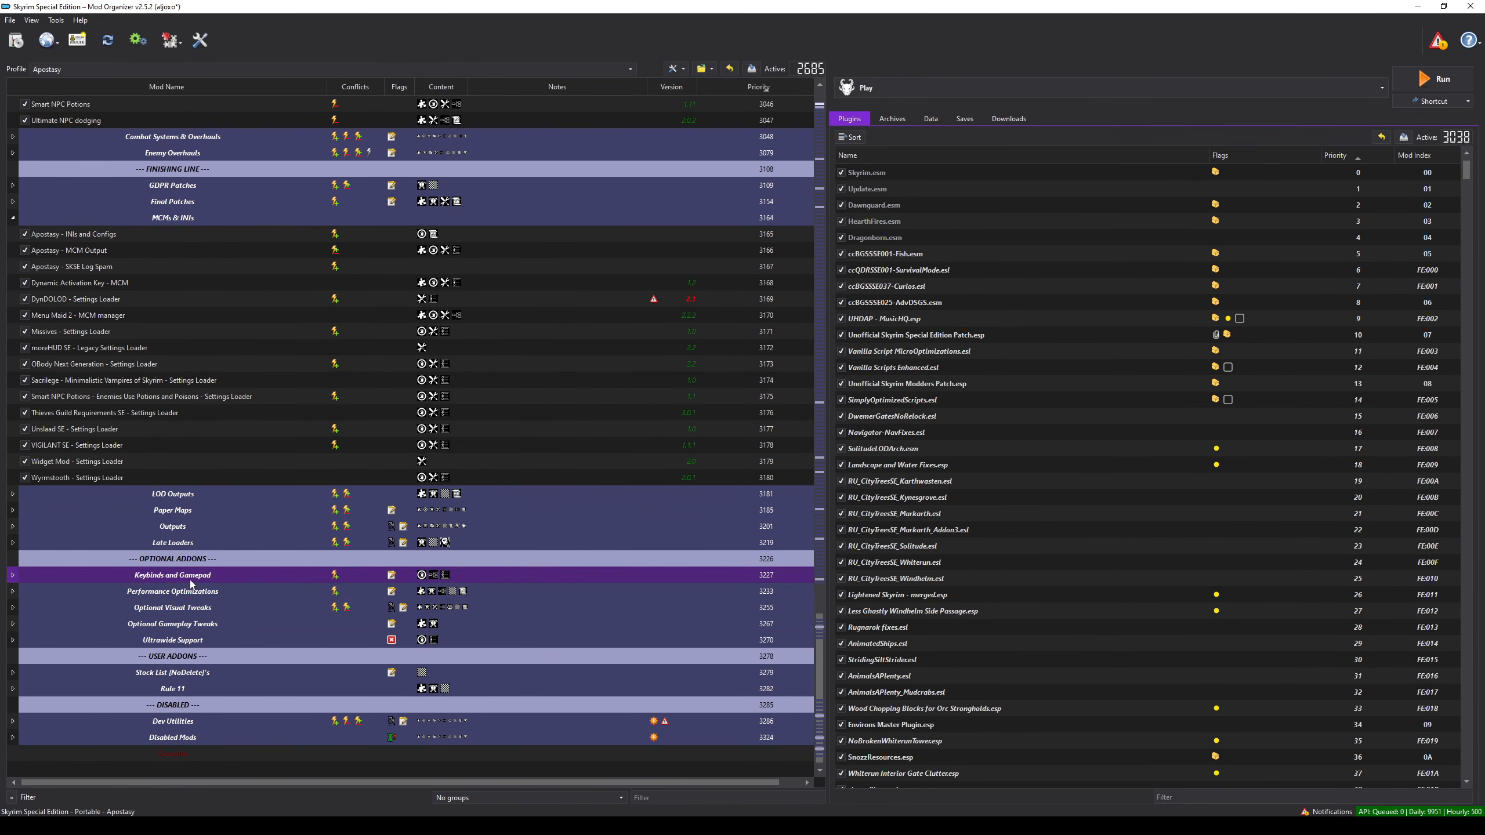
left_click_drag(820, 651, 847, 83)
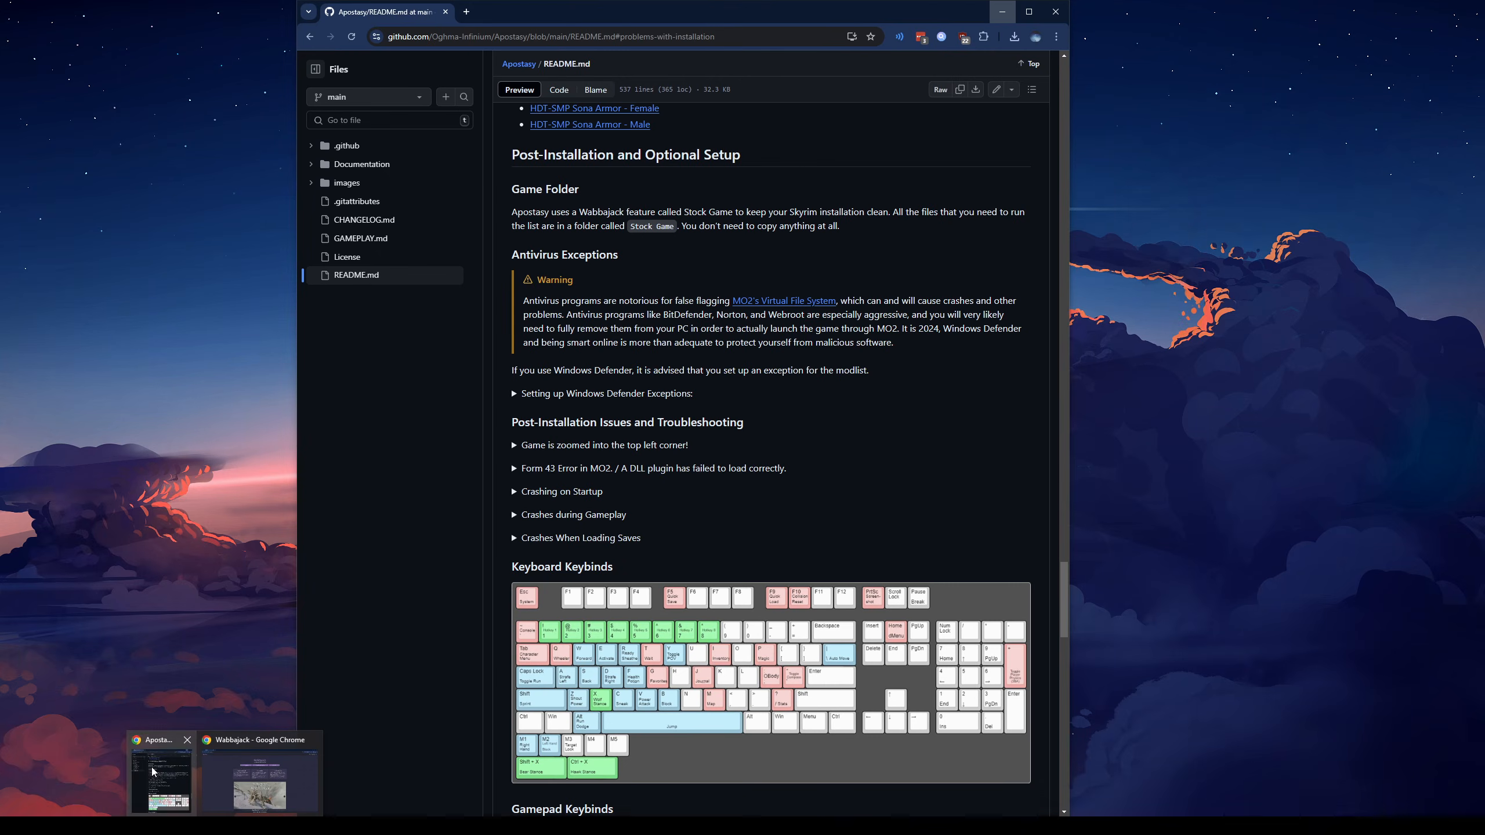
- Switch to the Apostasy README in the browser and read the keyboard and gamepad keybinds and the Starting the Game instructions
left_click(278, 780)
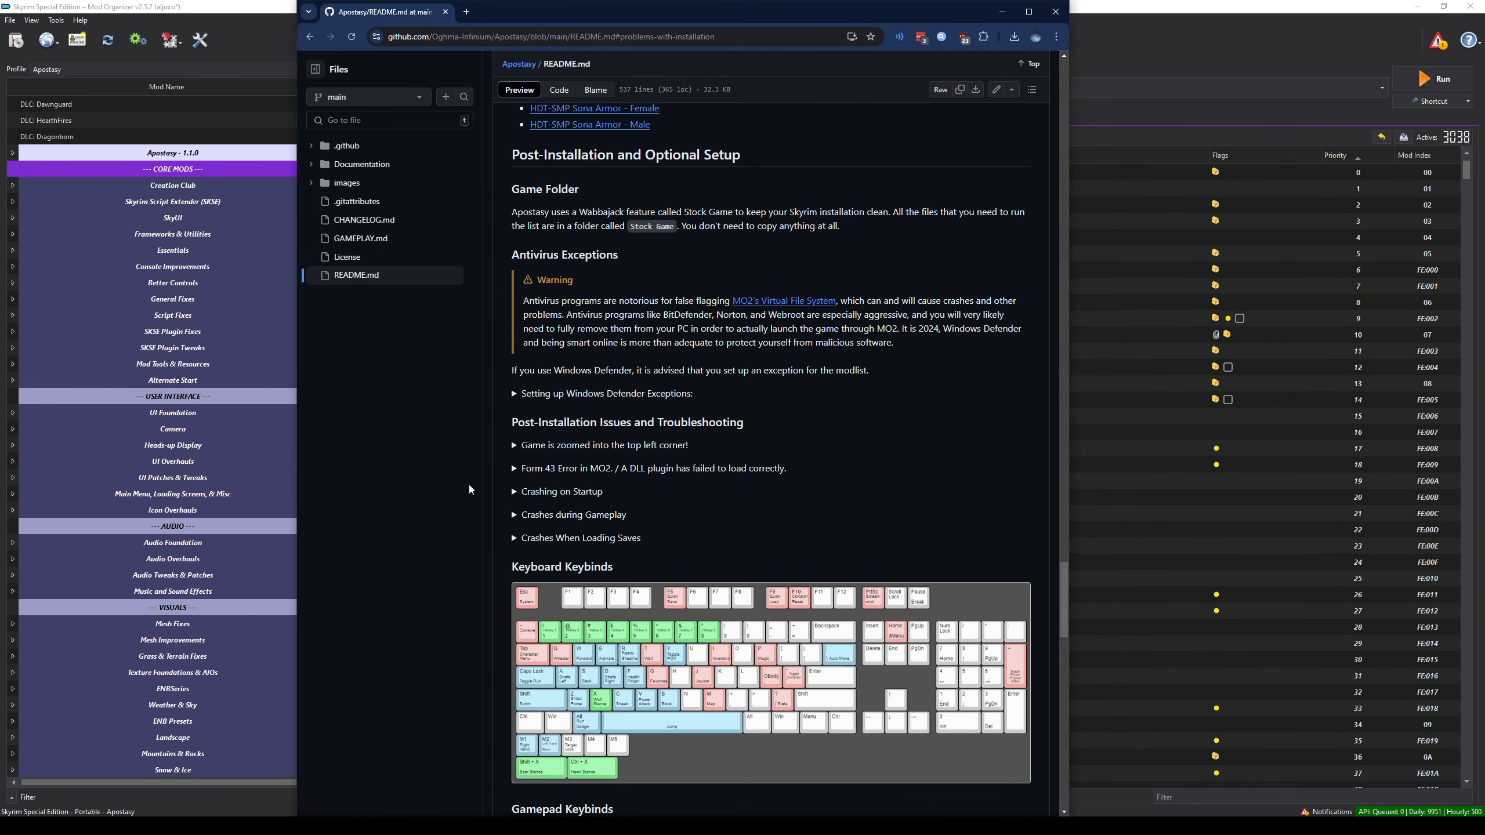
scroll(469, 478, "down", 5)
scroll(466, 463, "down", 1)
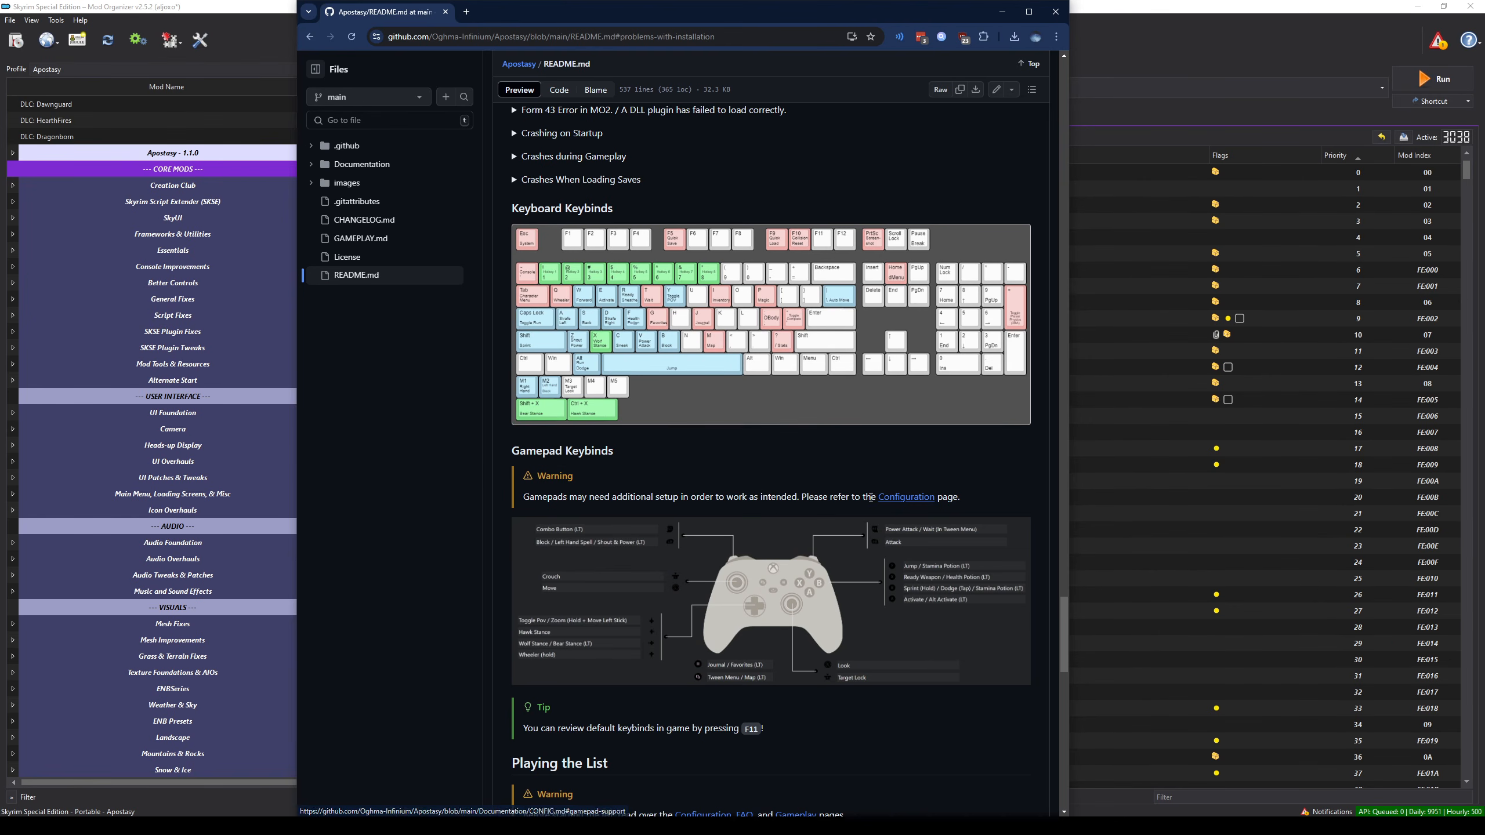
left_click_drag(869, 497, 956, 498)
left_click(768, 498)
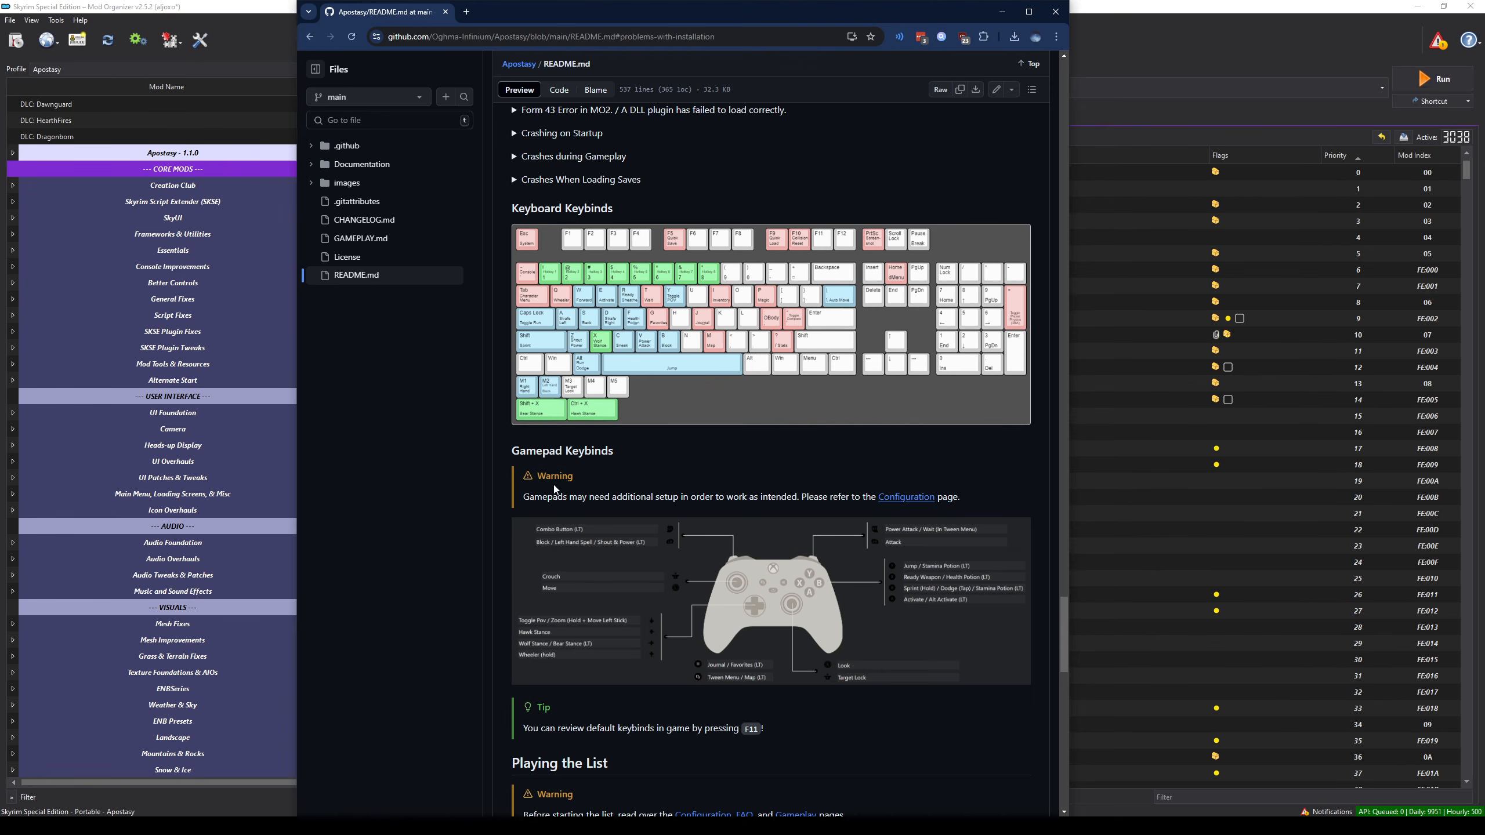
scroll(568, 491, "down", 5)
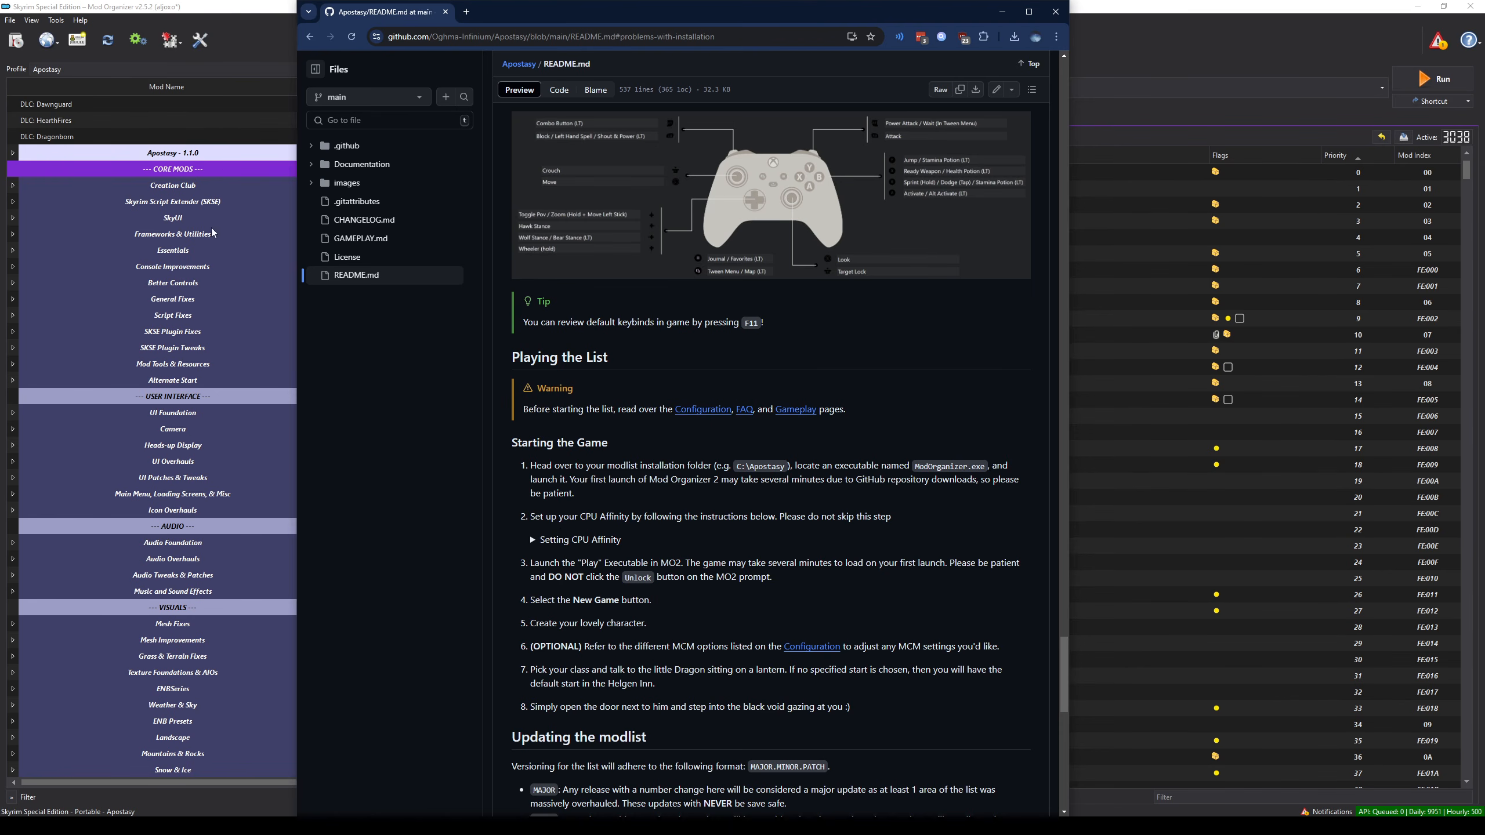
- Launch the game with Mod Organizer's Play executable, and end the Skyrim task in Task Manager
left_click(1320, 90)
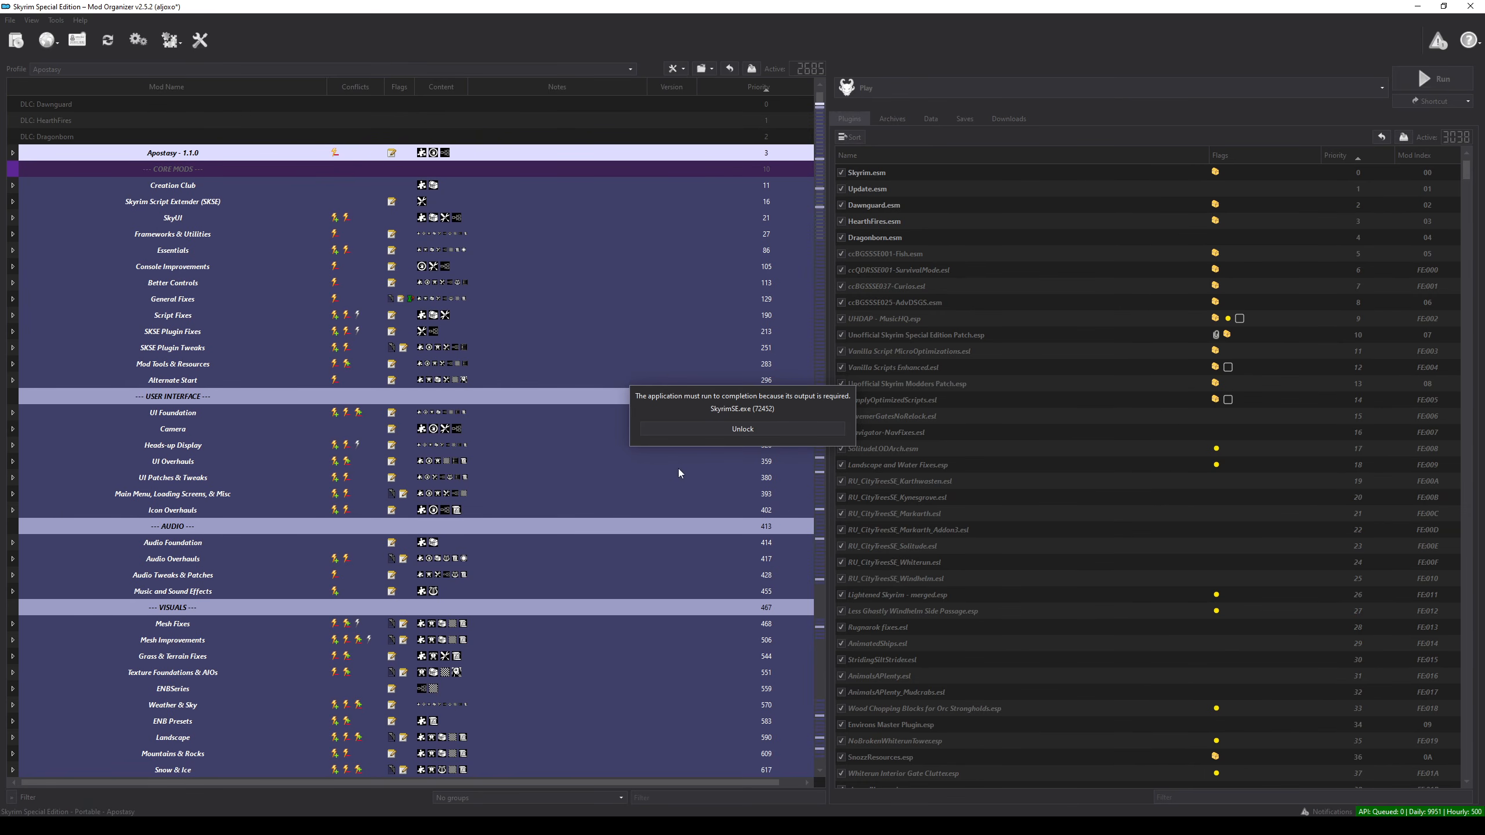
right_click(950, 826)
left_click(989, 774)
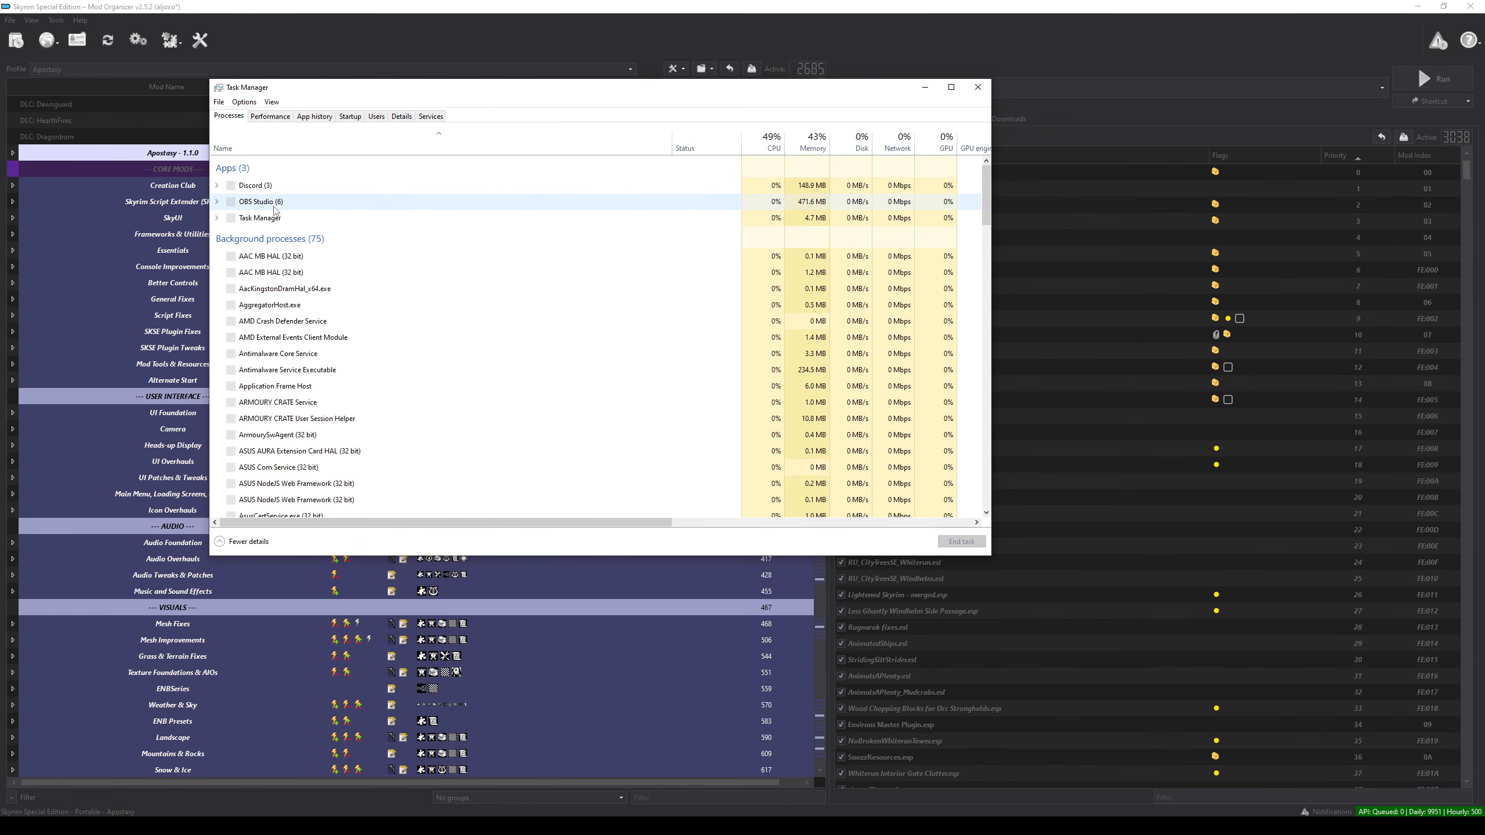
right_click(280, 257)
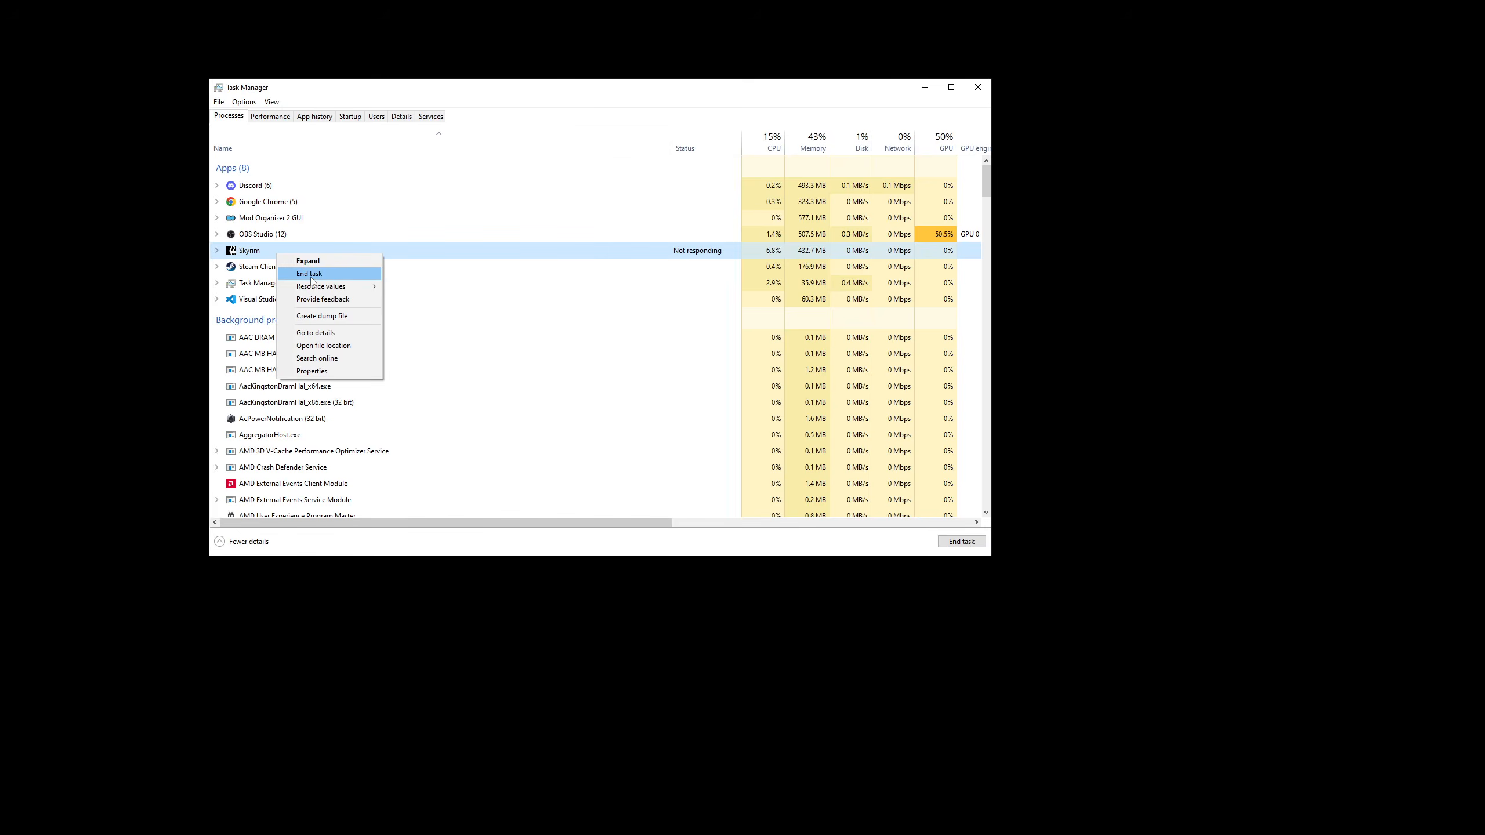
left_click(309, 273)
left_click(976, 91)
left_click(741, 430)
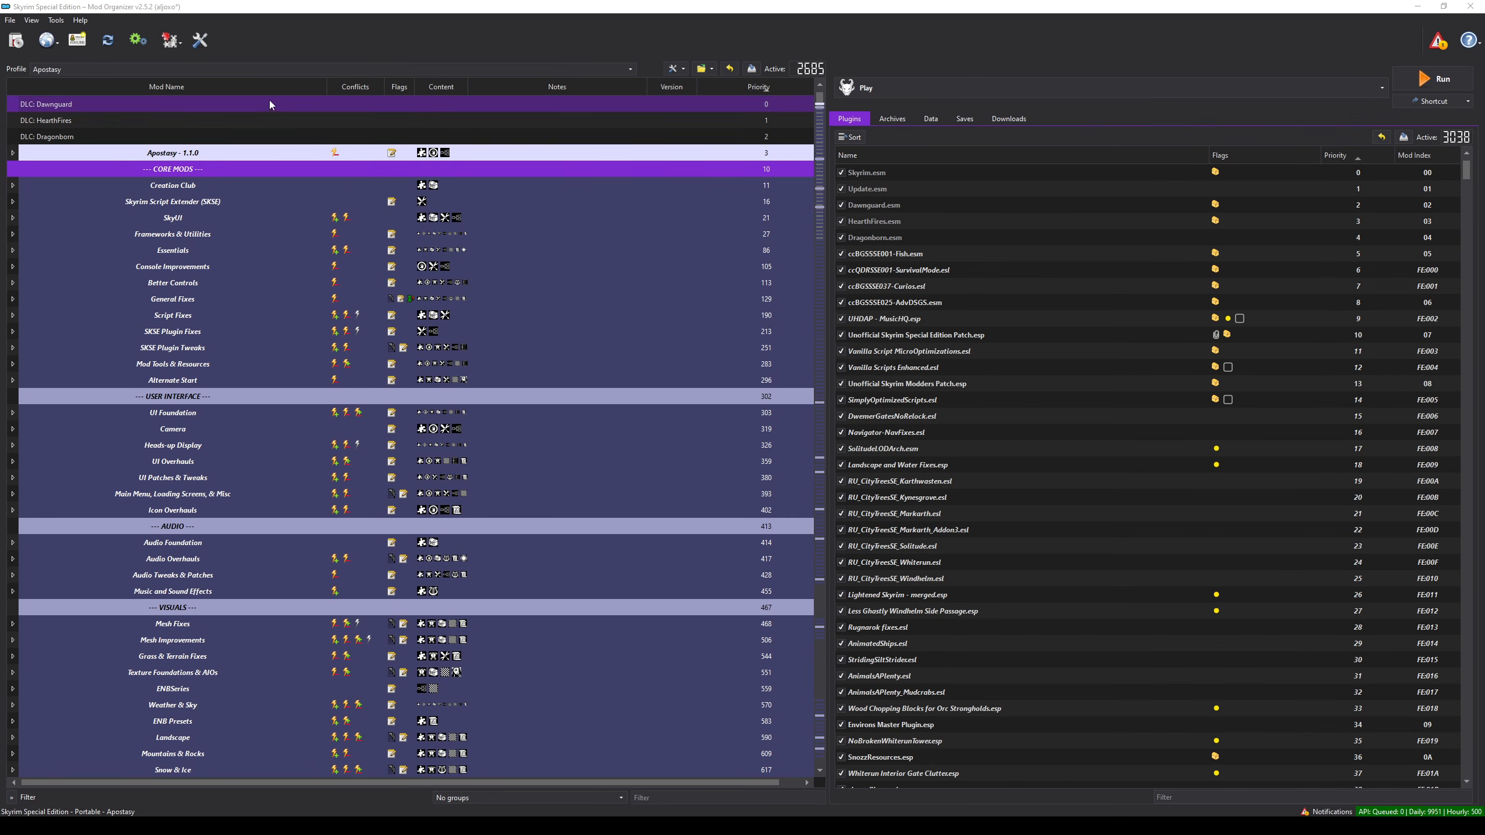
- Close Mod Organizer, and move on to the README's sections on updating and removing the modlist
left_click(1469, 7)
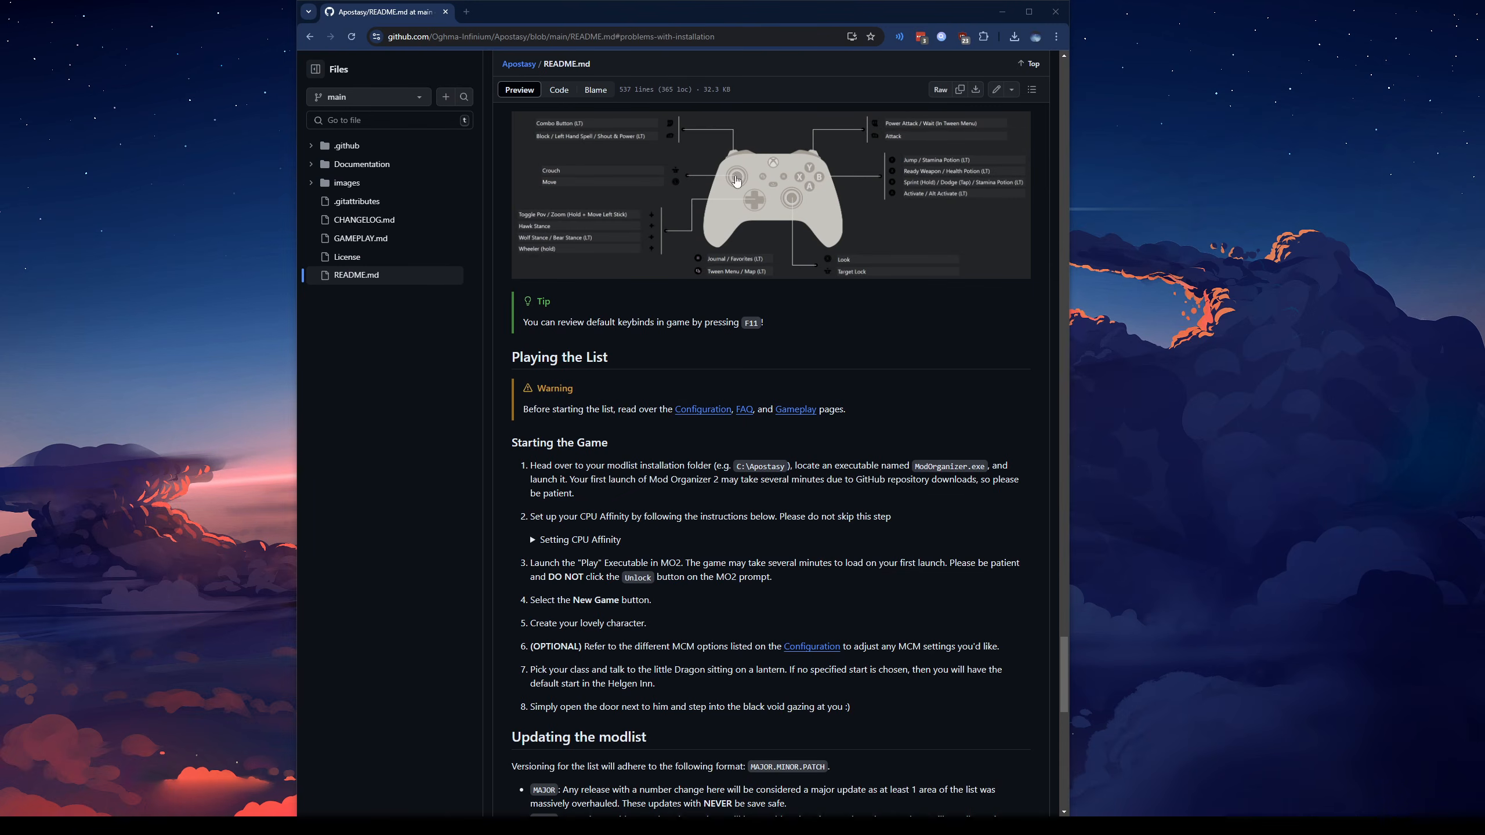
middle_click(680, 556)
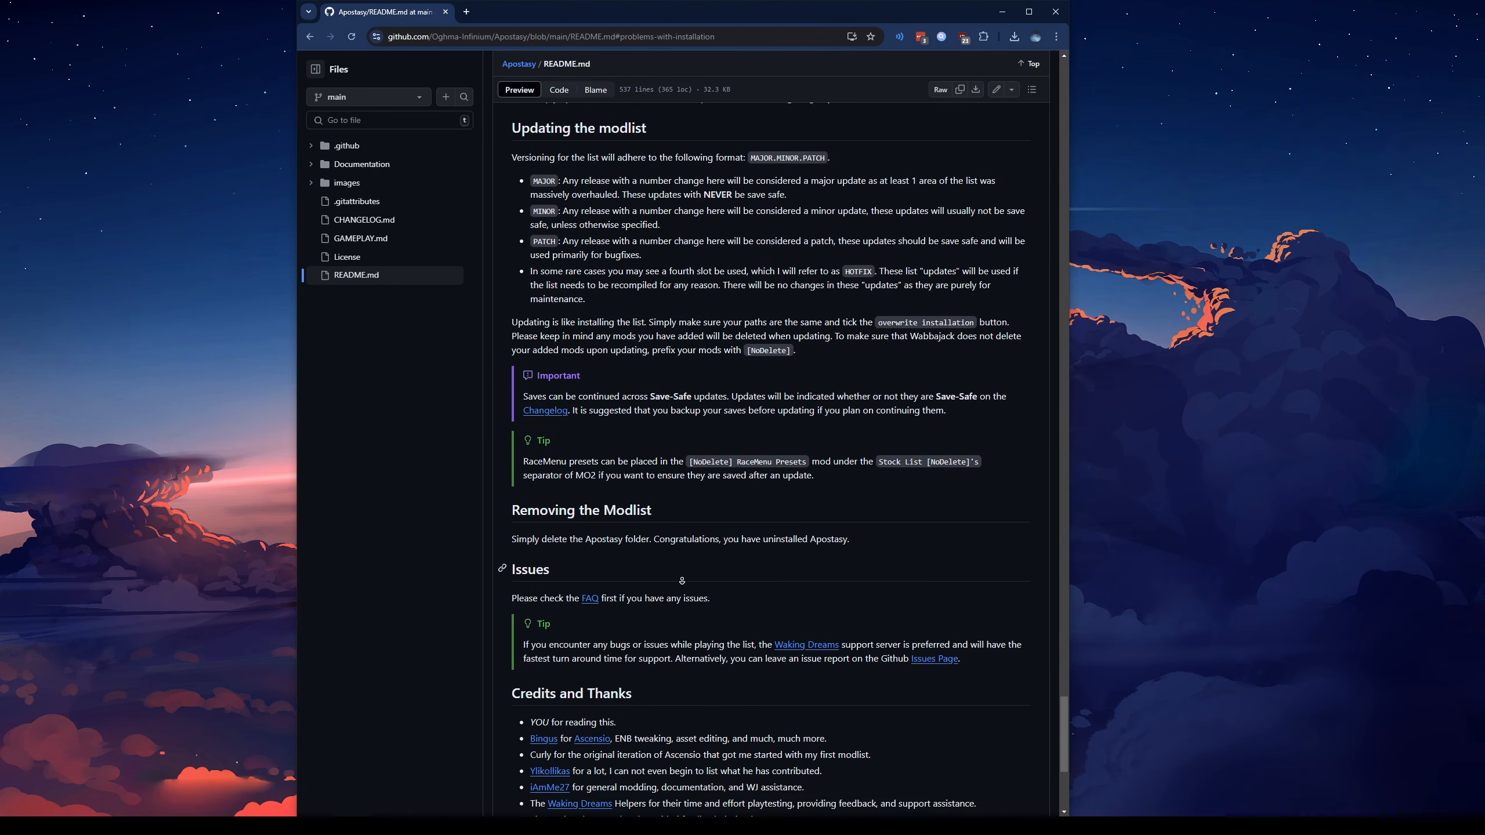